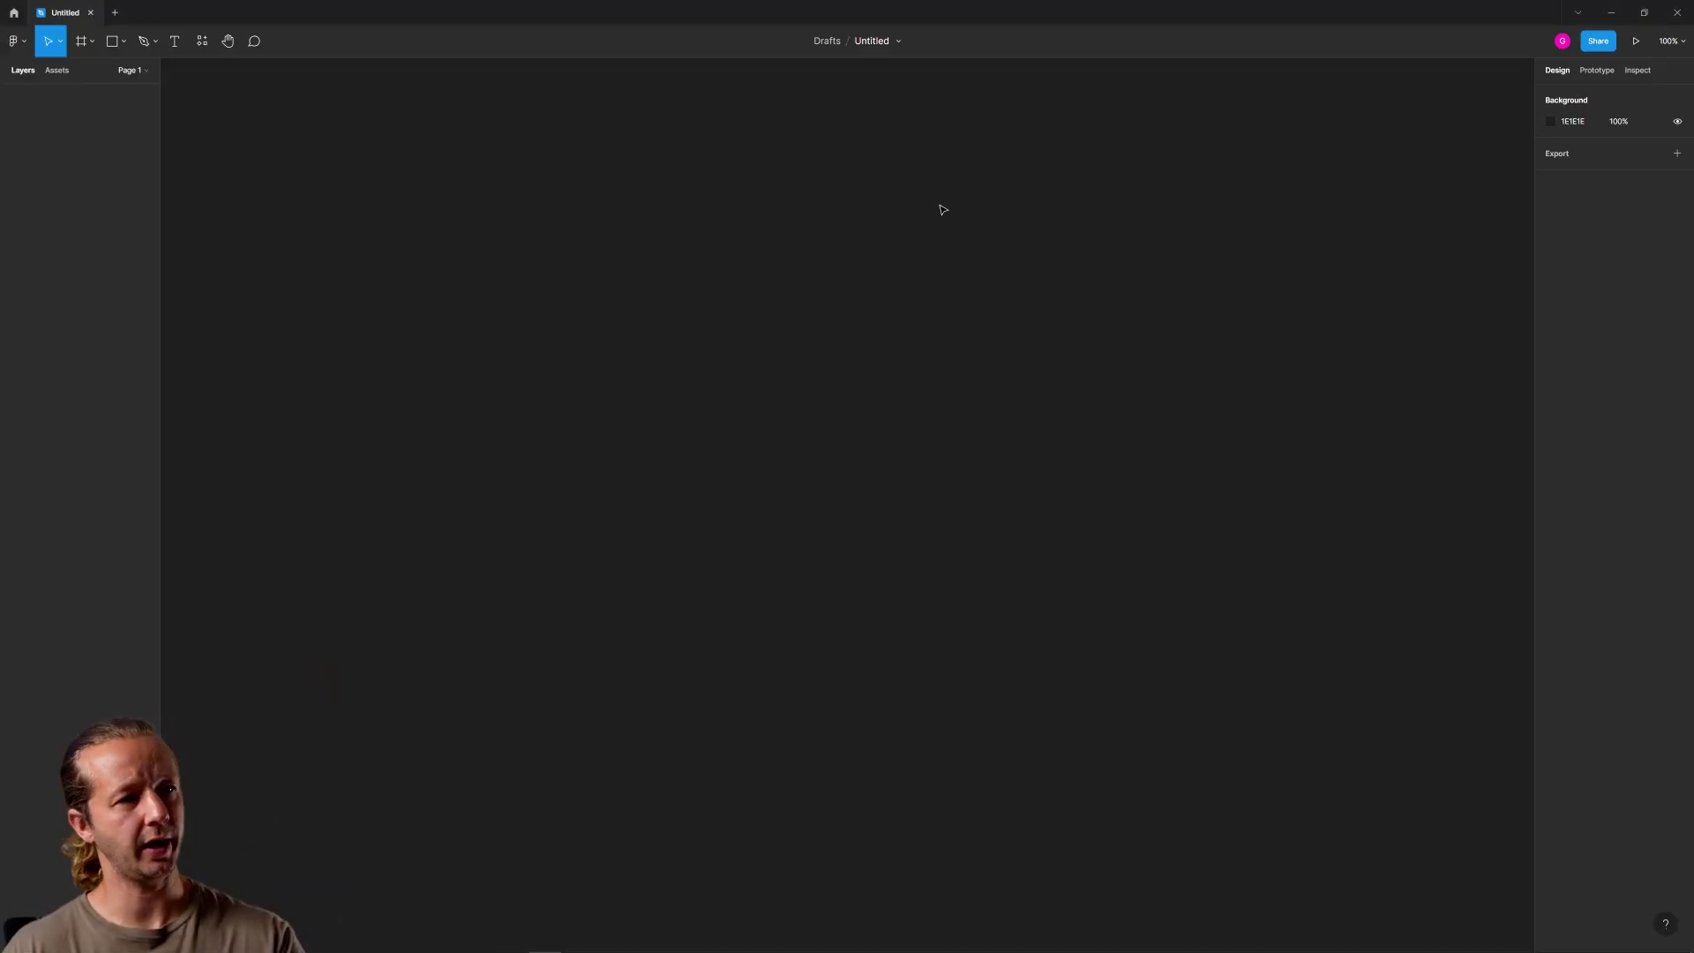
Create a 1410×876 Desktop frame and draw a 744×876 grey rectangle over its right half
{"action": "left_click", "coordinate": [81, 41]}
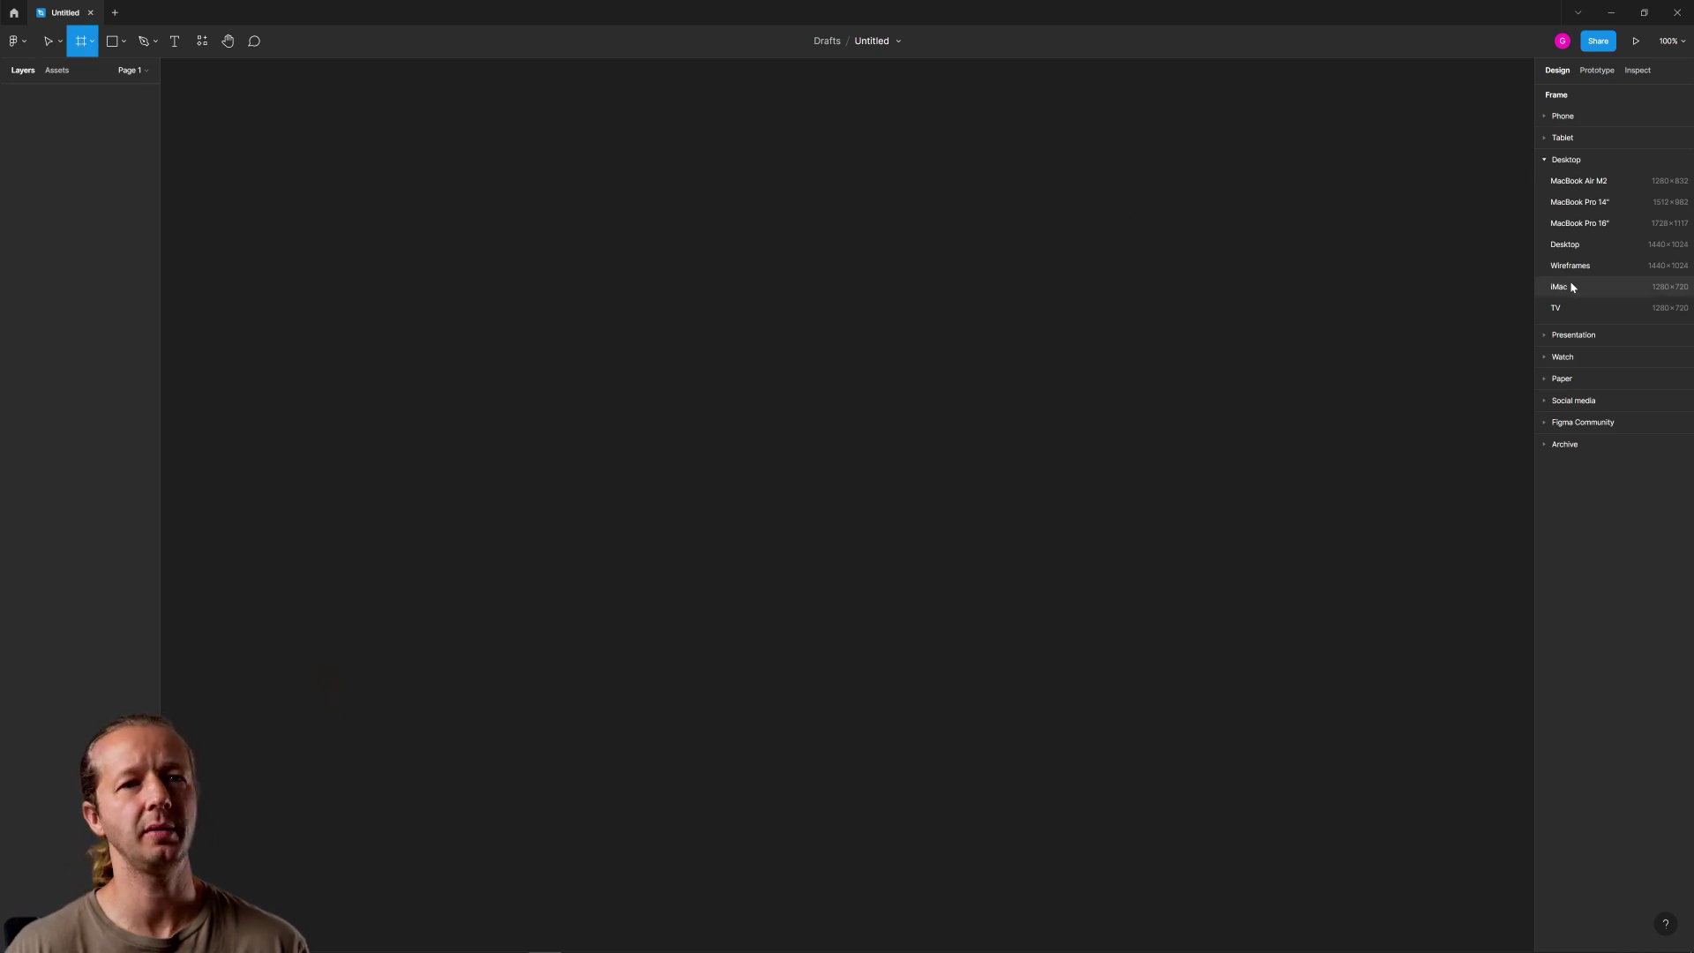
{"action": "left_click", "coordinate": [1565, 249]}
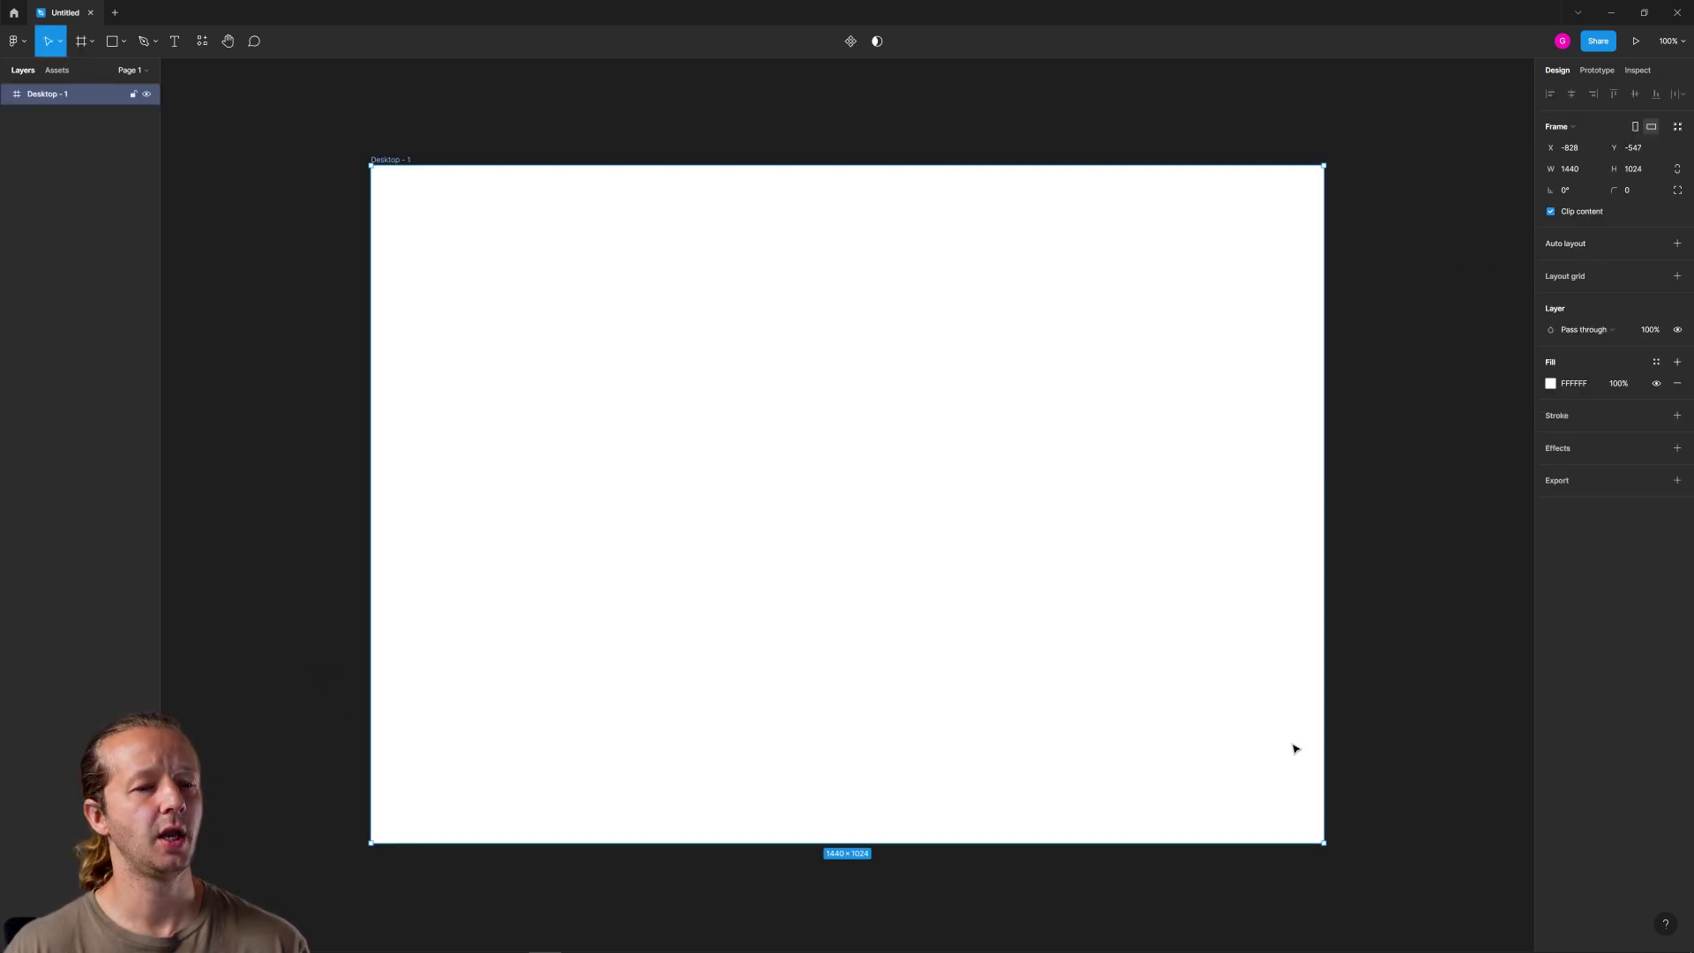
{"action": "left_click_drag", "start_coordinate": [1324, 844], "coordinate": [1304, 744]}
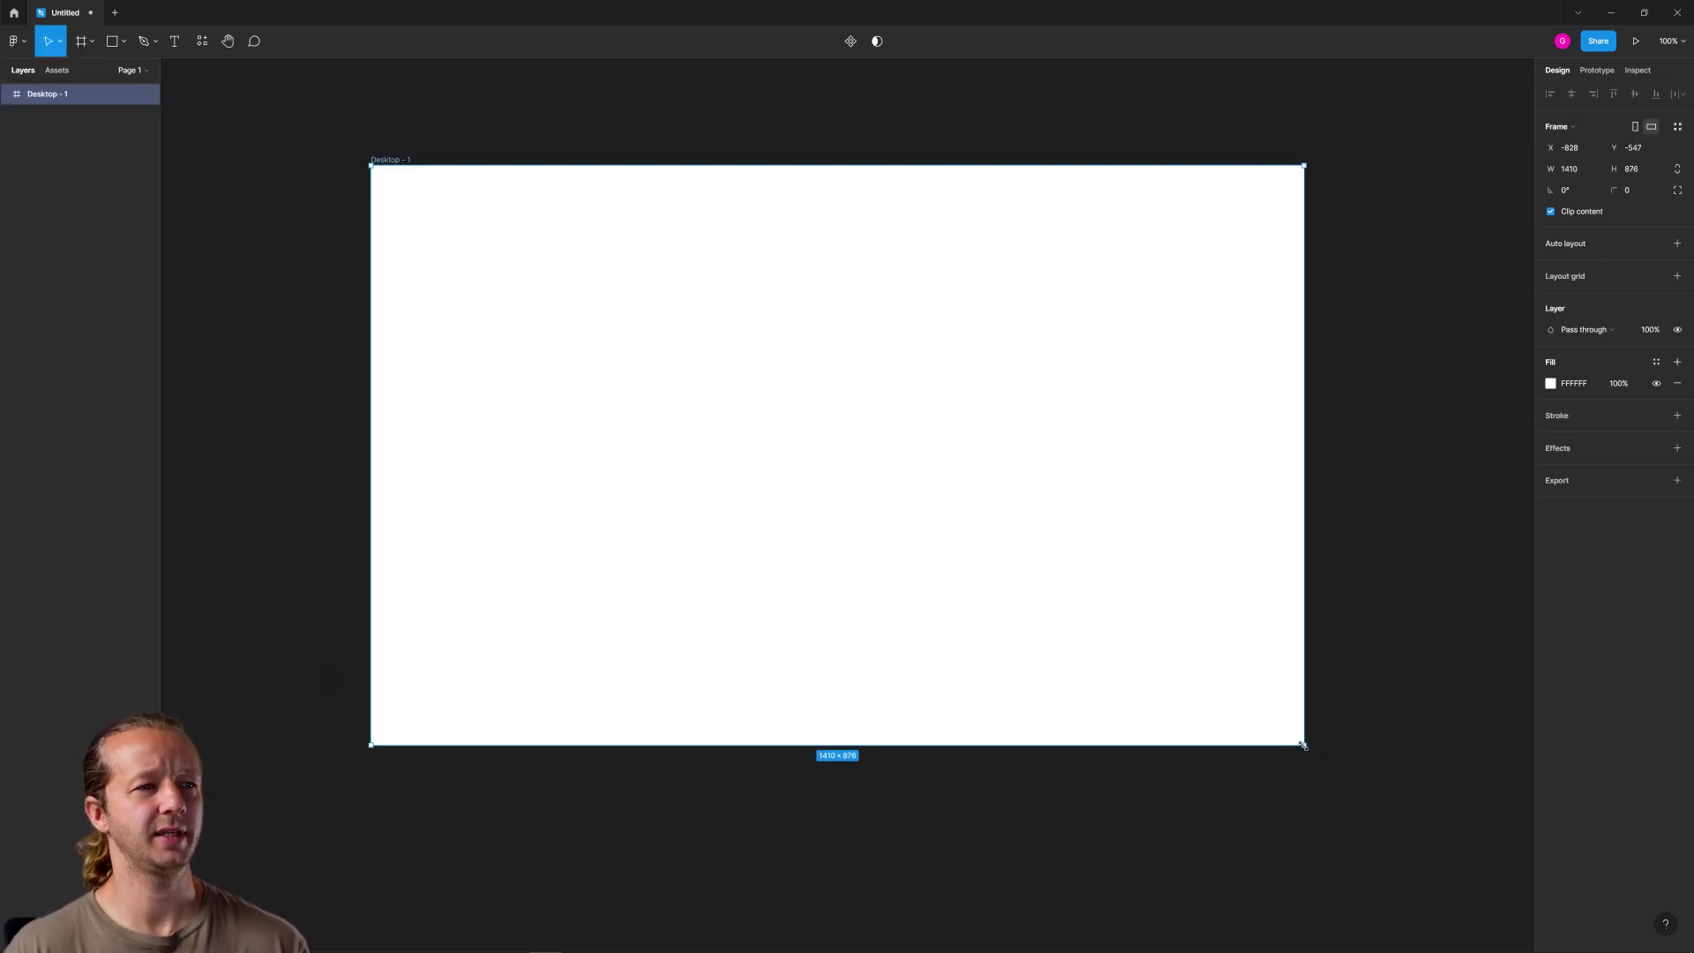
{"action": "left_click", "coordinate": [696, 122]}
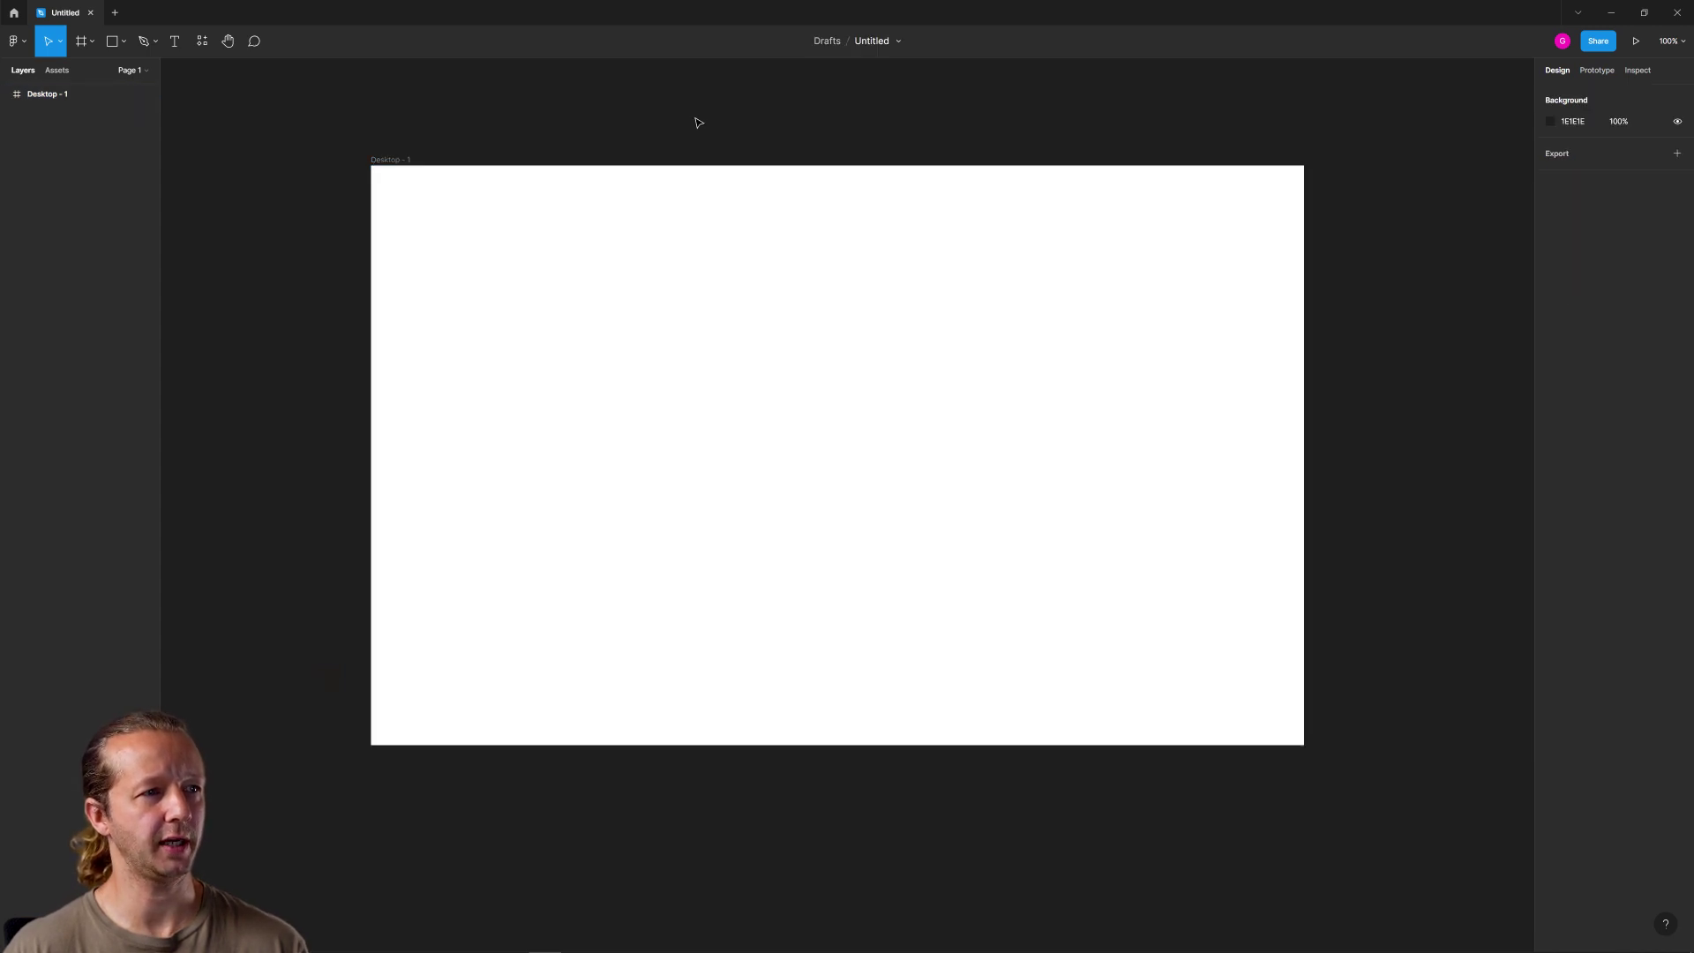
{"action": "left_click", "coordinate": [675, 289]}
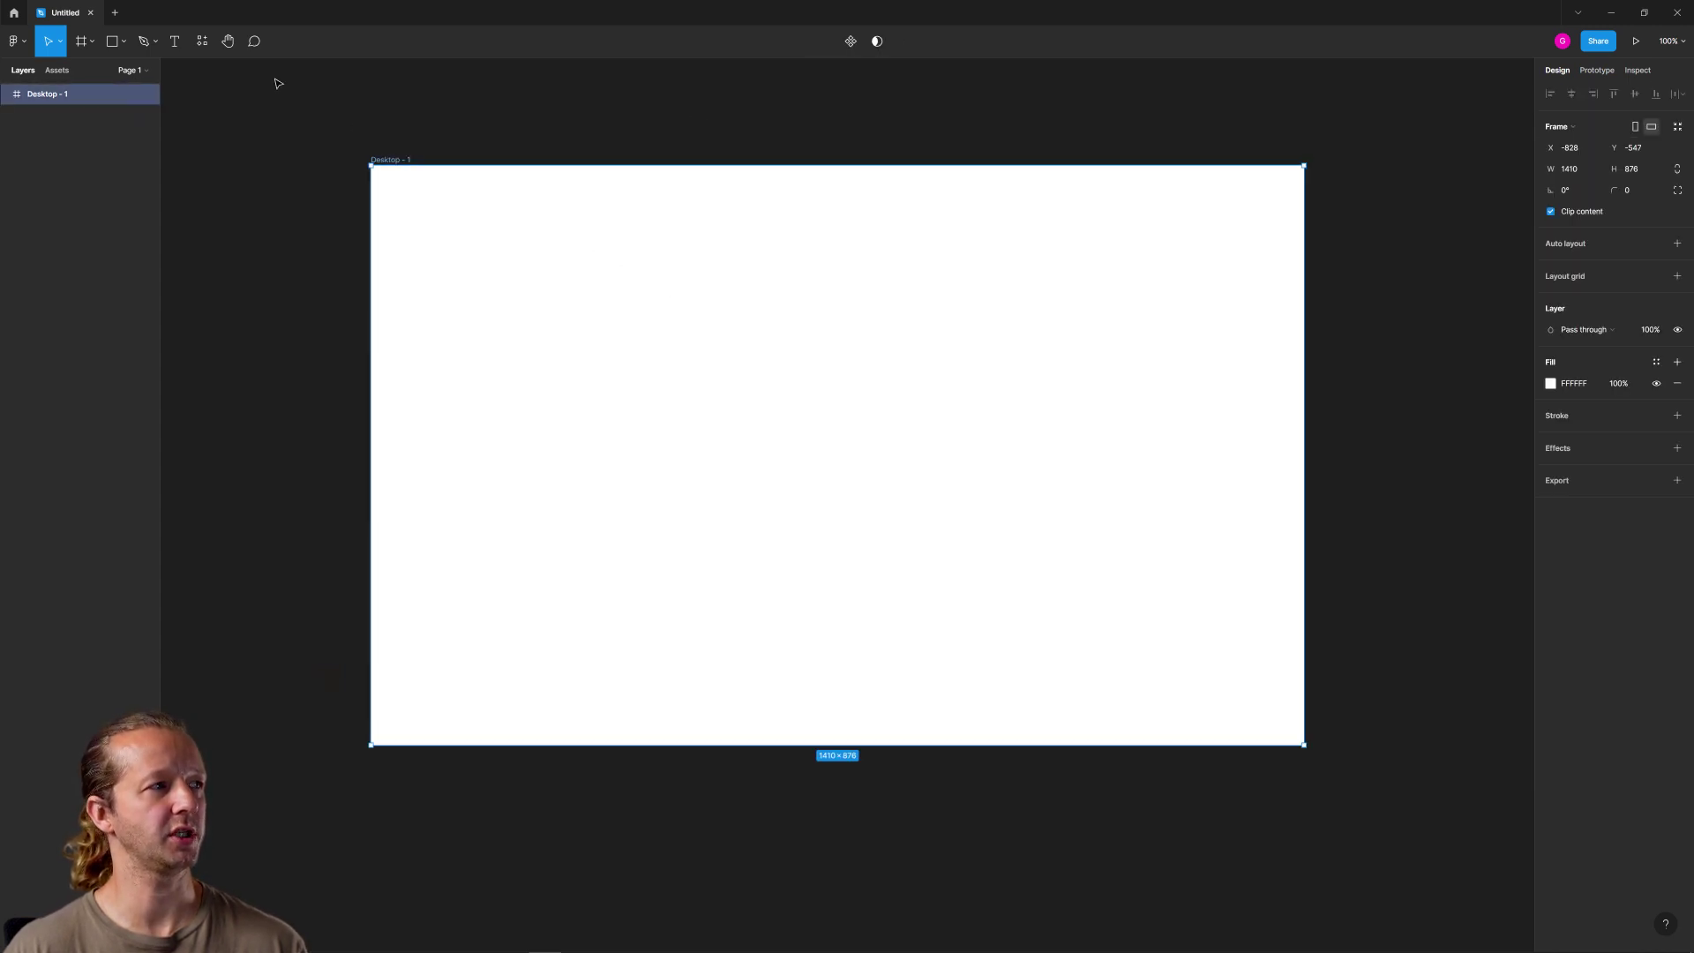
{"action": "left_click", "coordinate": [113, 41]}
{"action": "mouse_move", "coordinate": [818, 162]}
{"action": "left_mouse_down"}
{"action": "mouse_move", "coordinate": [1312, 718]}
{"action": "mouse_move", "coordinate": [1302, 746]}
{"action": "left_mouse_up"}
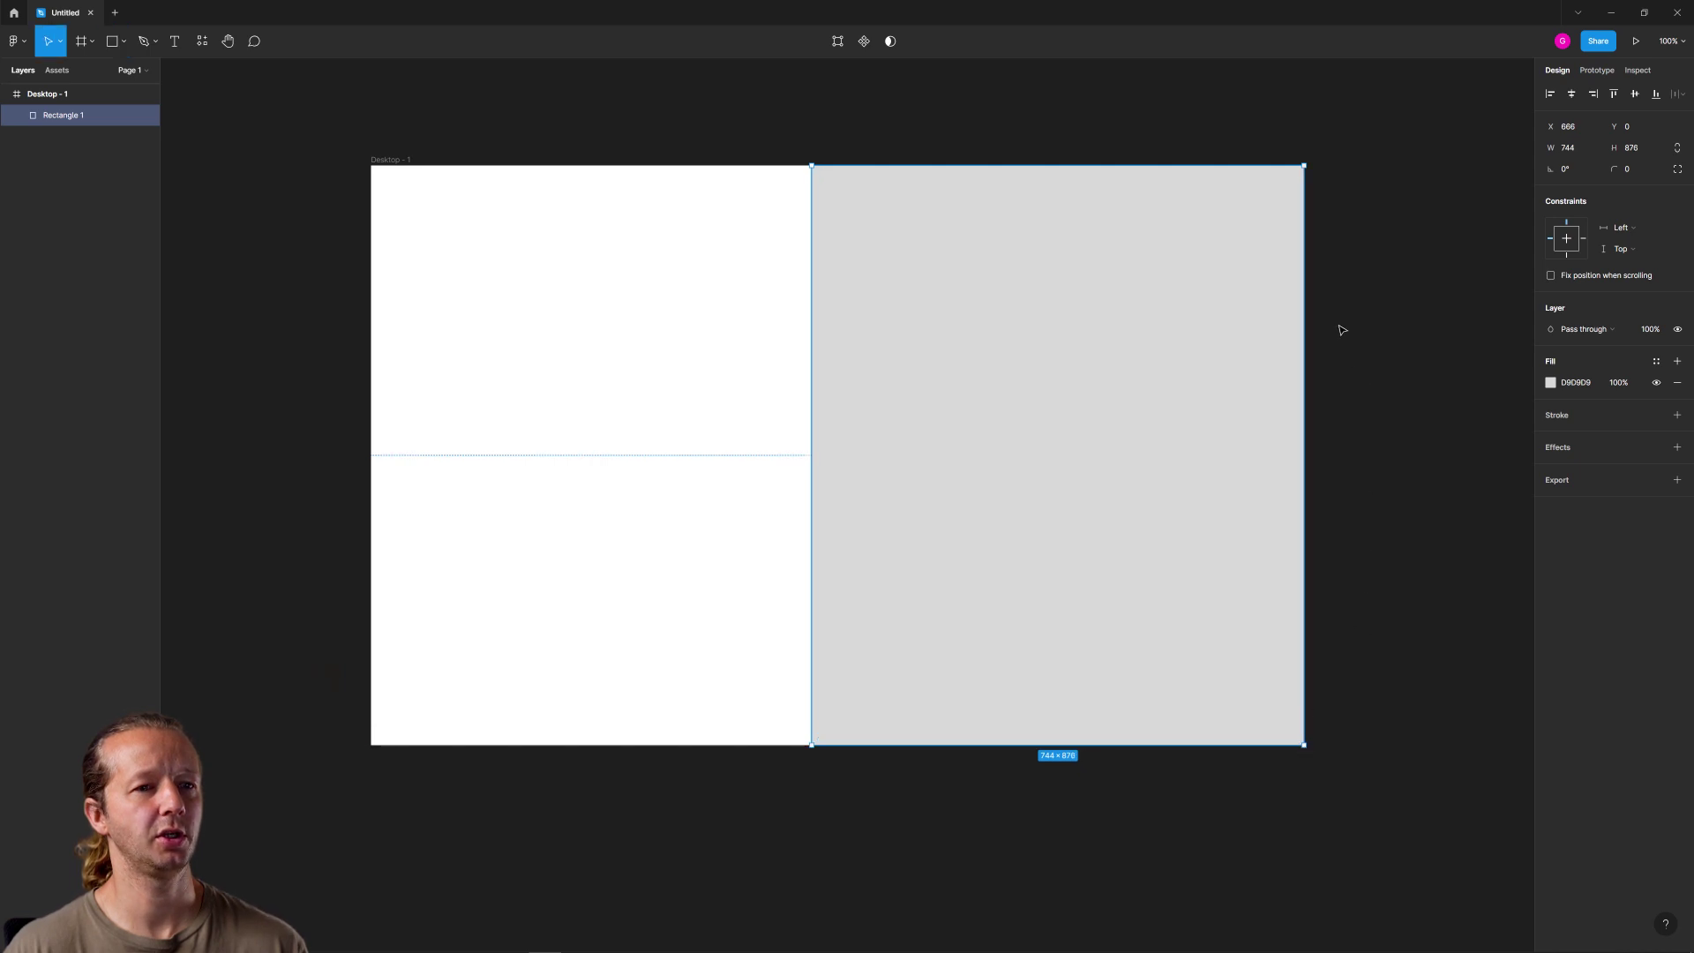
Use the Unsplash plugin to search 'bird' and fill Rectangle 1 with the orange parrot photo
{"action": "right_click", "coordinate": [1381, 262]}
{"action": "mouse_move", "coordinate": [1434, 373]}
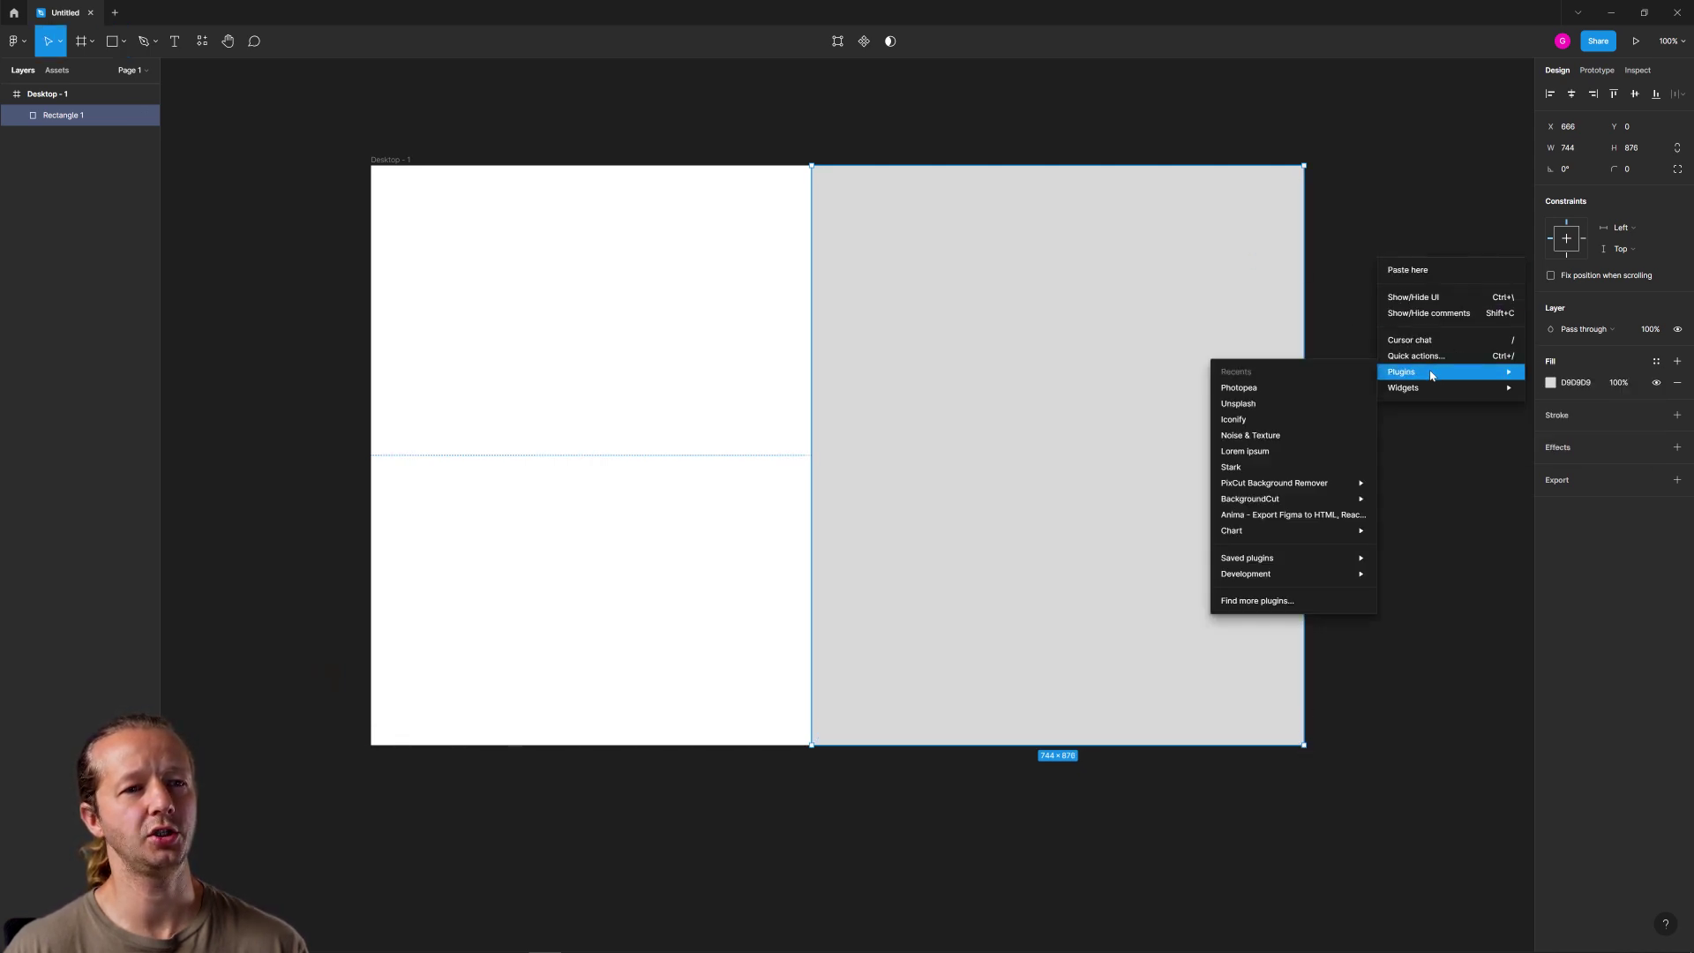
{"action": "left_click", "coordinate": [1271, 410]}
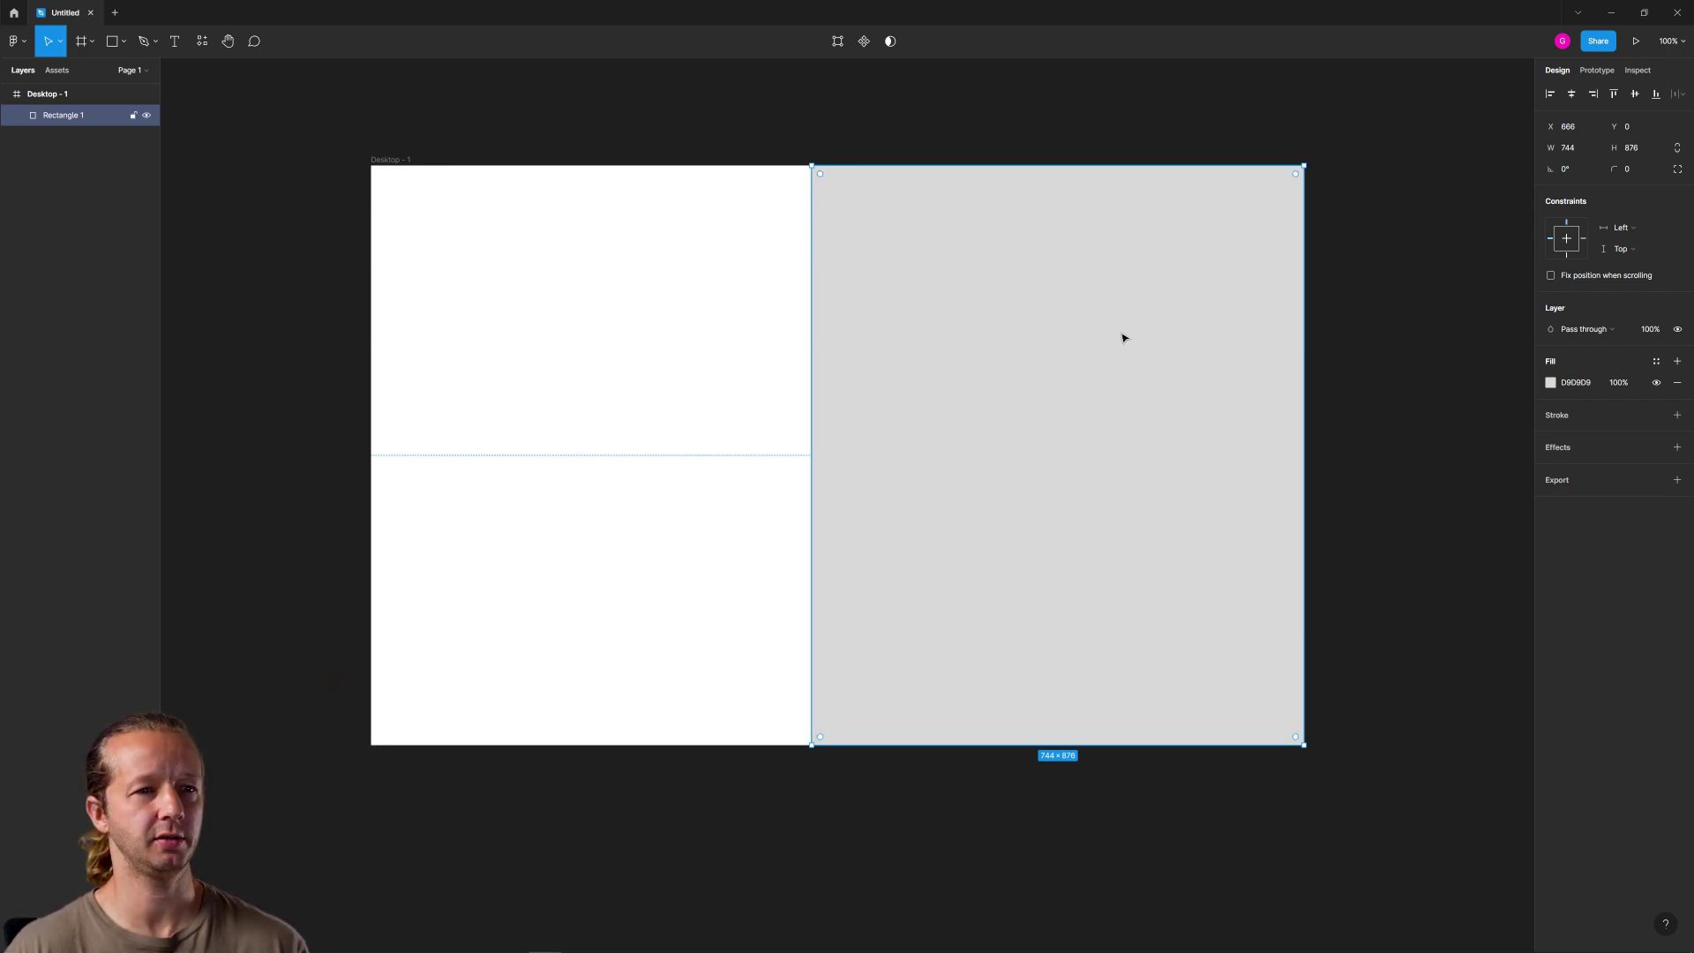
{"action": "left_click", "coordinate": [1364, 343]}
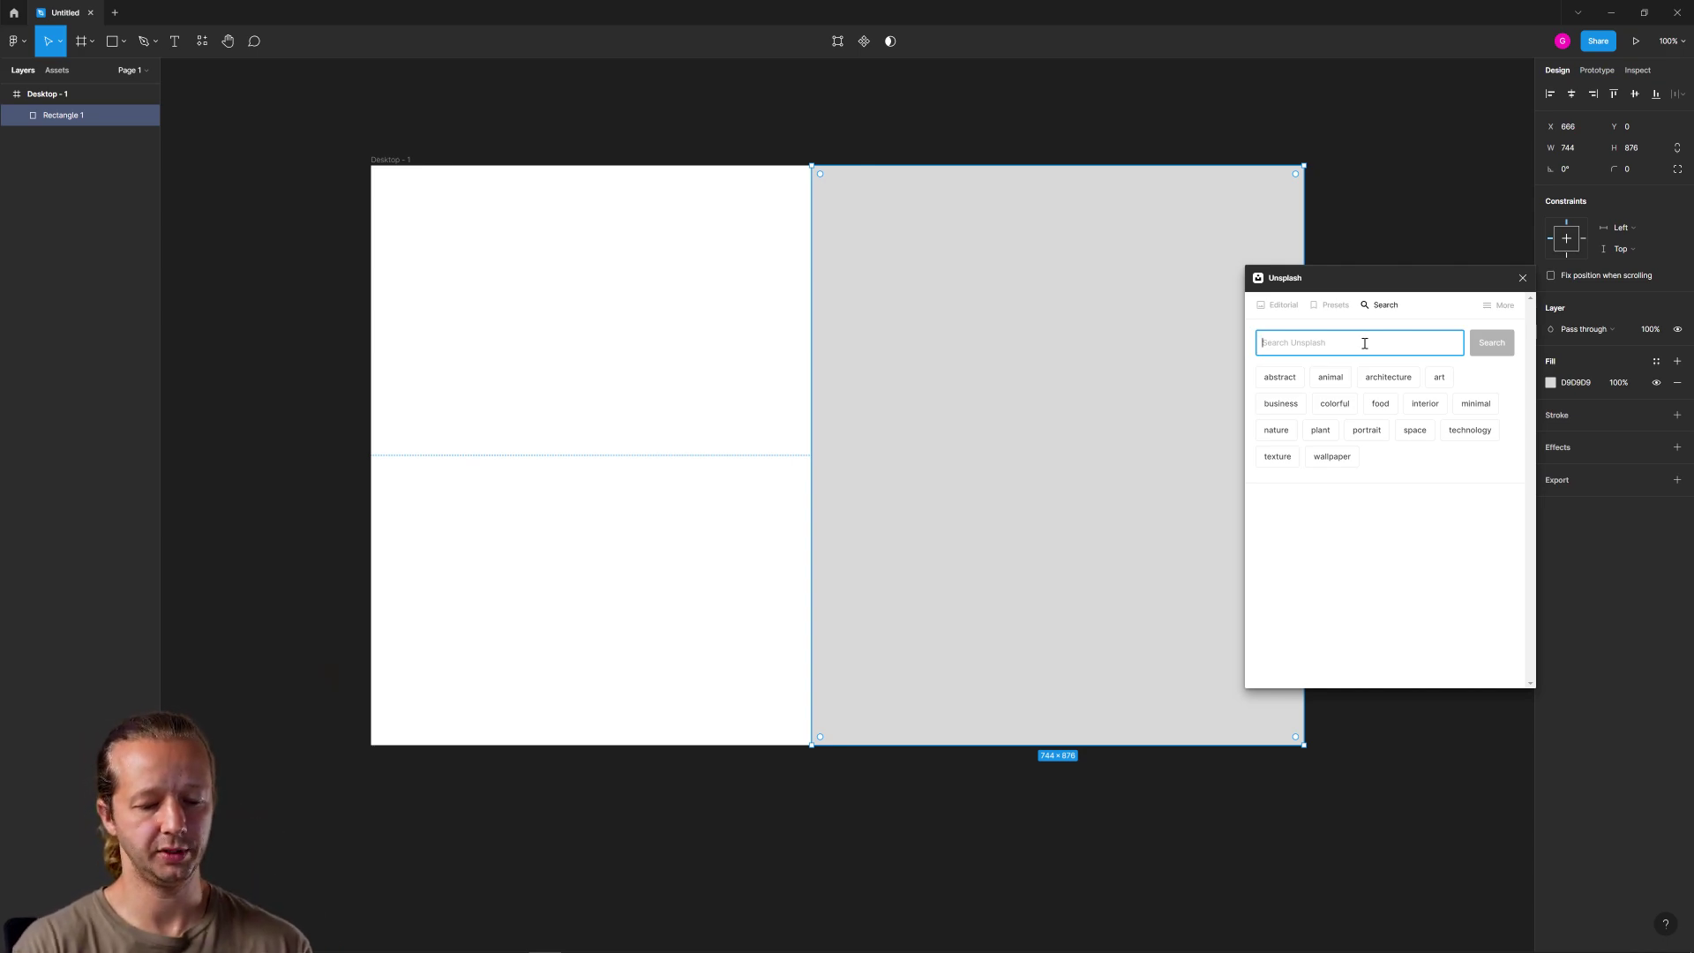
{"action": "type", "text": "bird"}
{"action": "key", "text": "Return"}
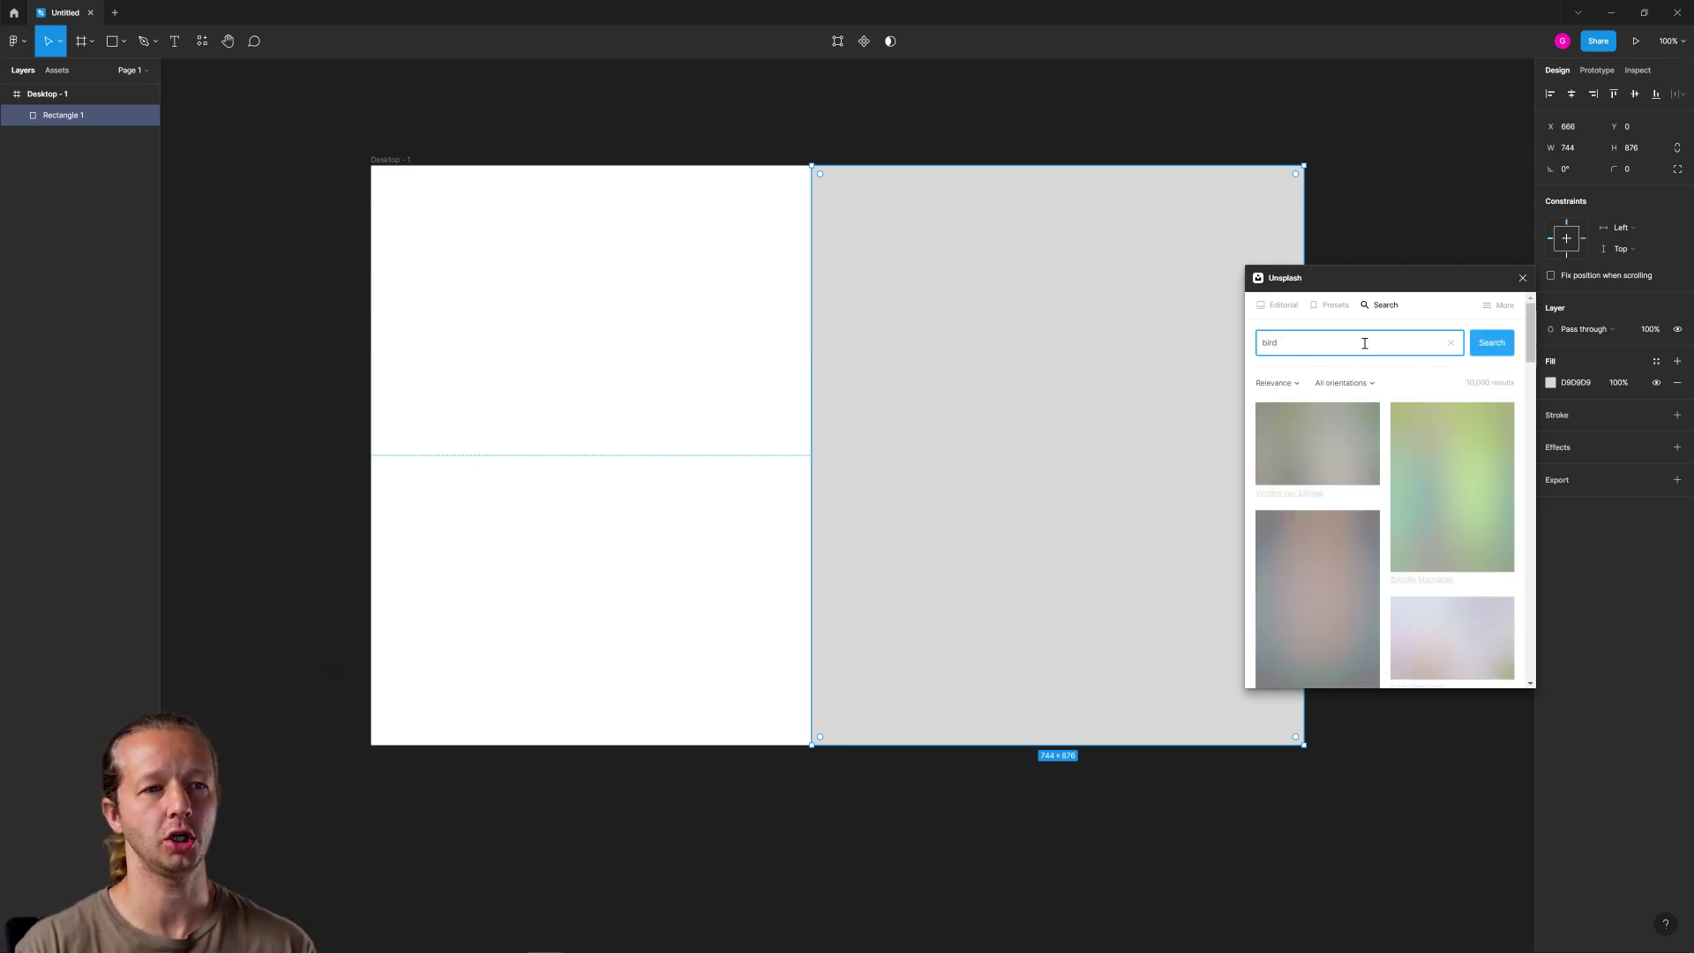
{"action": "left_click", "coordinate": [1334, 525]}
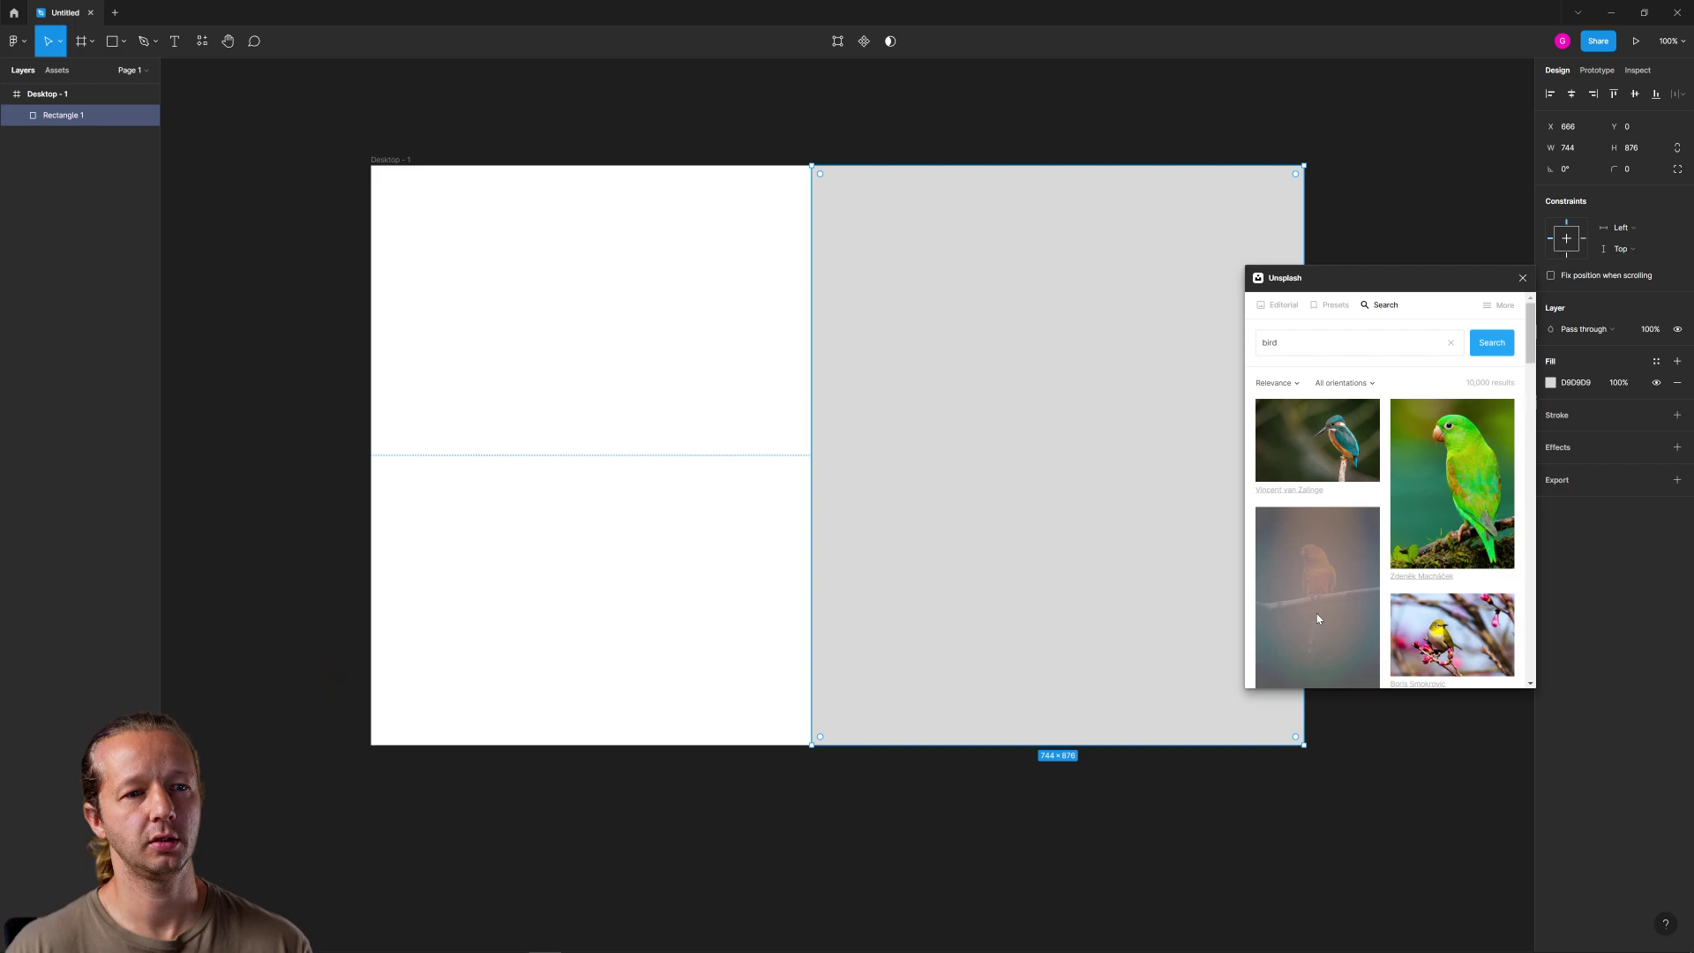
{"action": "left_click", "coordinate": [1521, 278]}
{"action": "left_click", "coordinate": [1426, 265]}
{"action": "left_click", "coordinate": [1120, 389]}
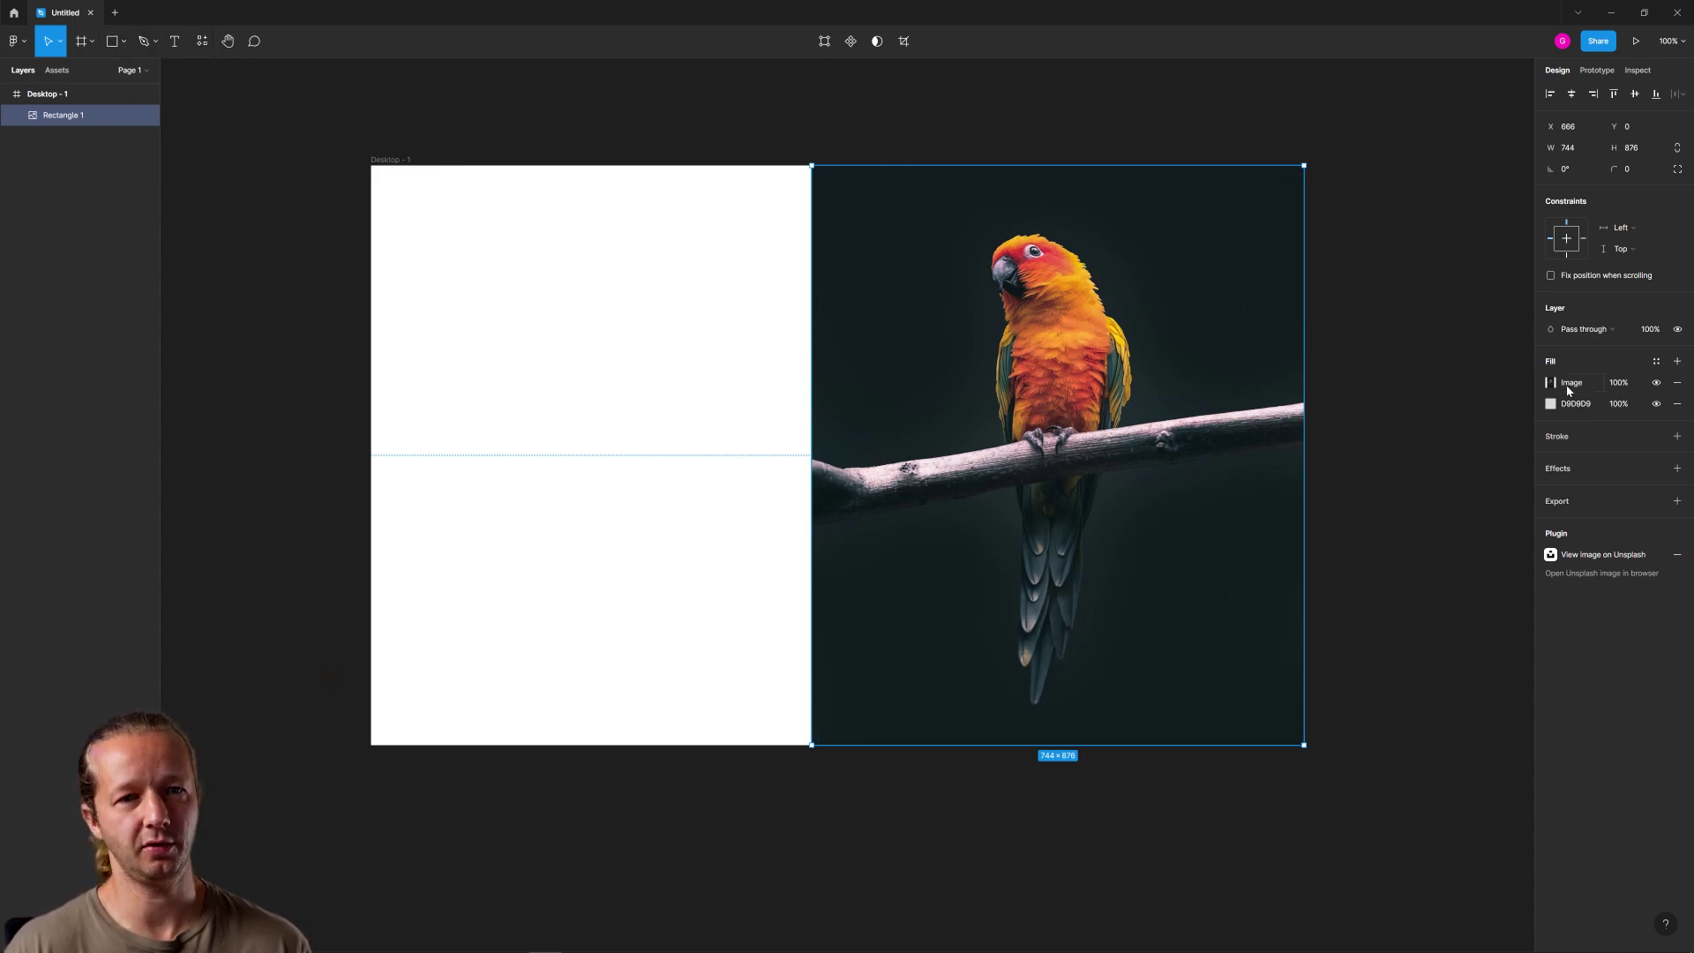
Delete the D9D9D9 backing fill and run the Photopea plugin on the parrot image
{"action": "left_click", "coordinate": [1677, 403]}
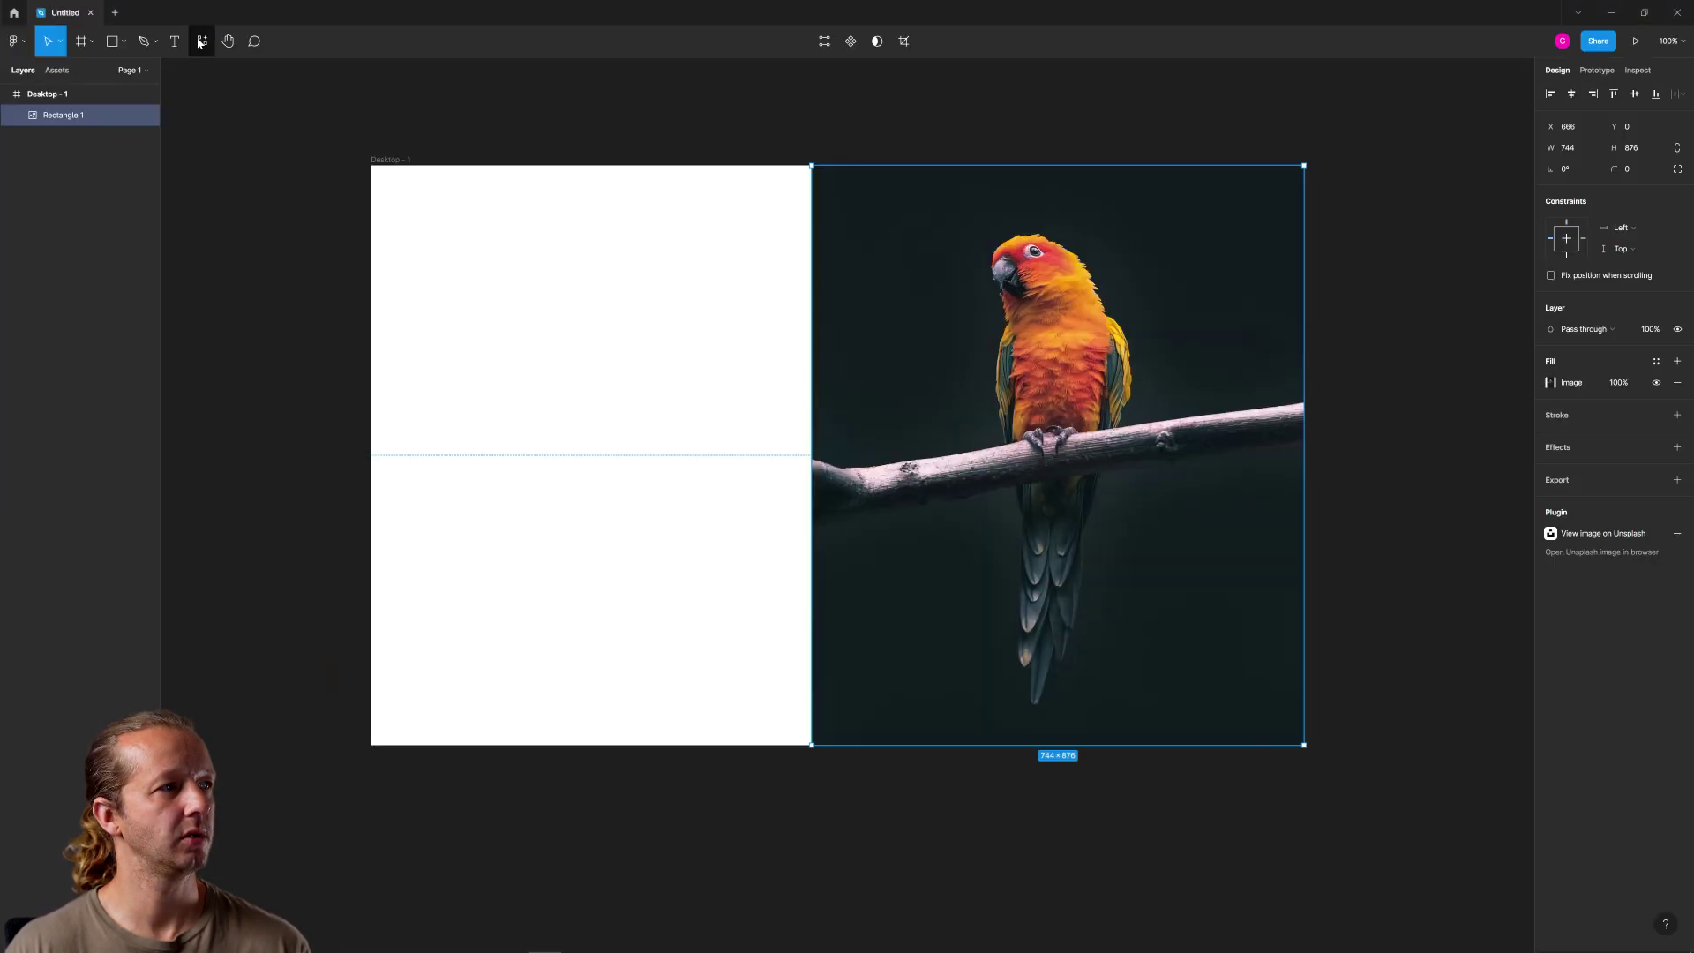
{"action": "left_click", "coordinate": [225, 104]}
{"action": "left_click", "coordinate": [272, 109]}
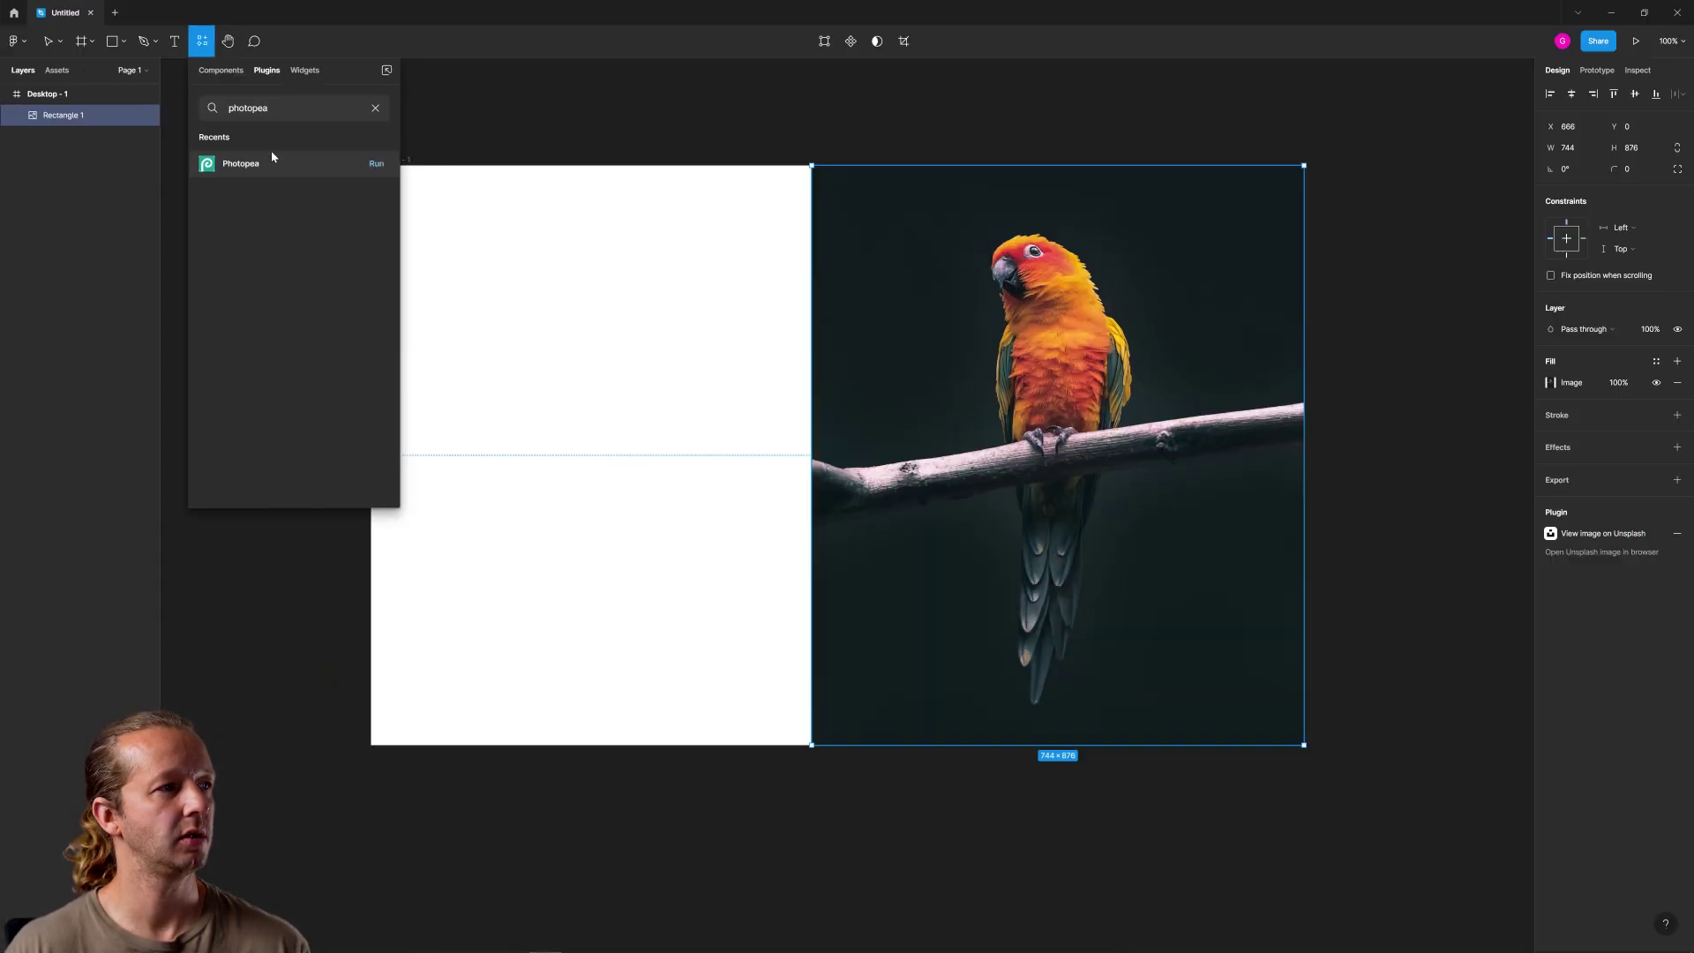
{"action": "left_click", "coordinate": [273, 199]}
{"action": "left_click", "coordinate": [274, 256]}
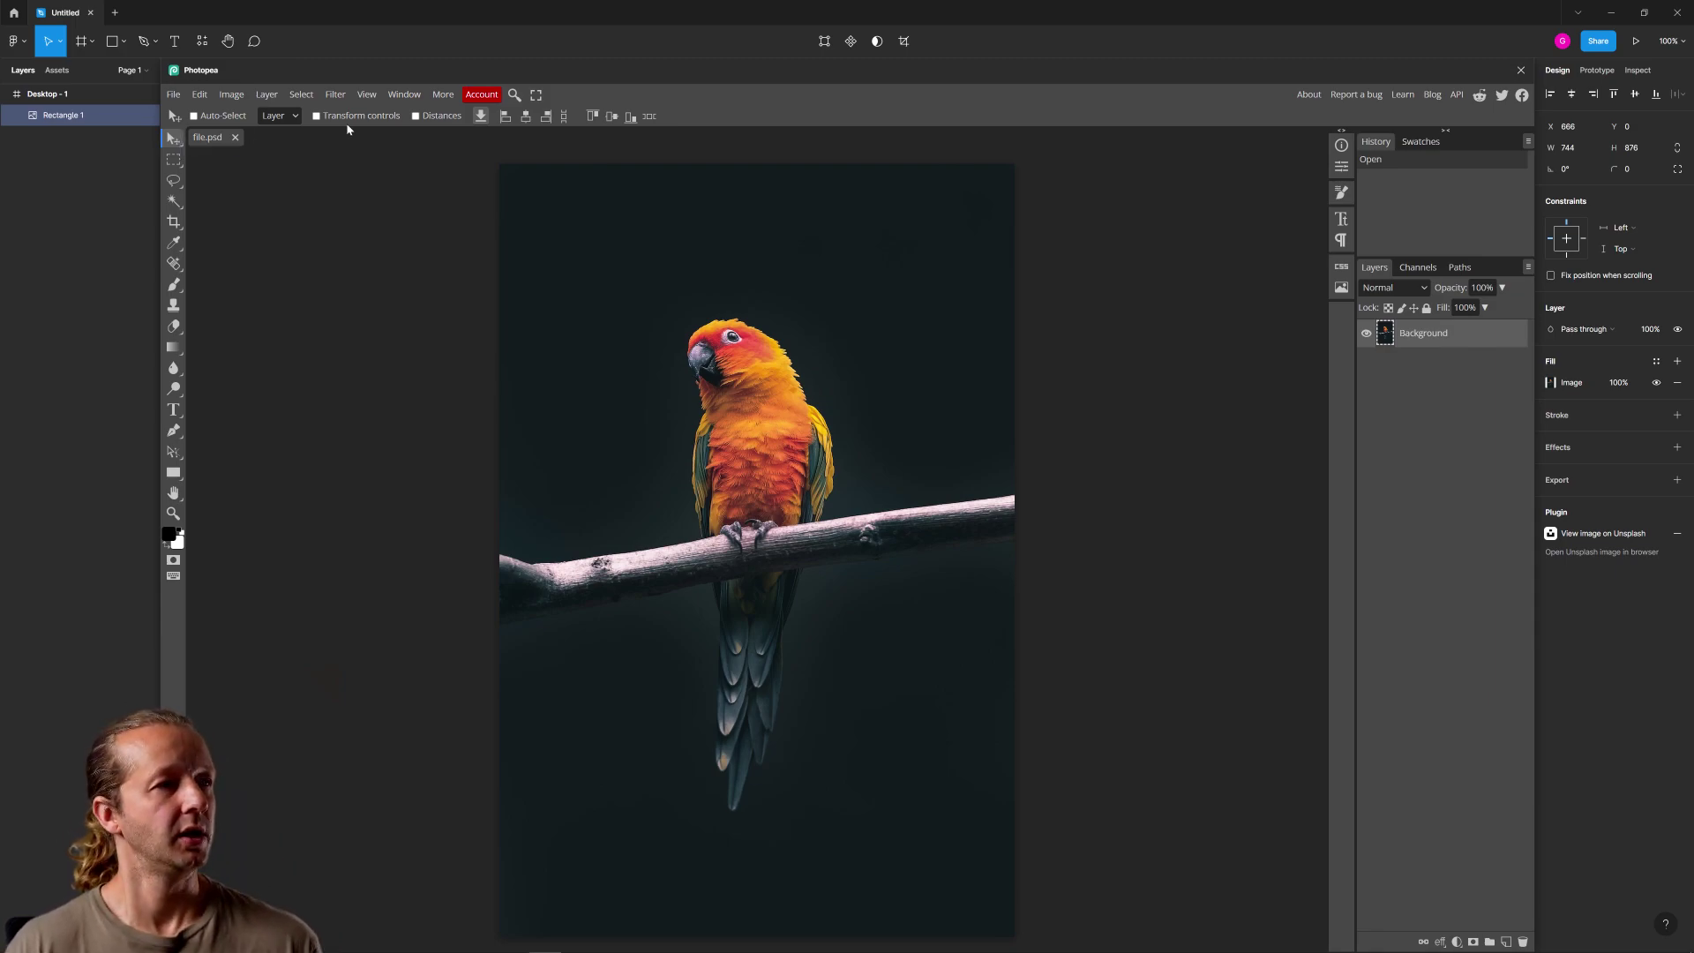
{"action": "left_click", "coordinate": [485, 97]}
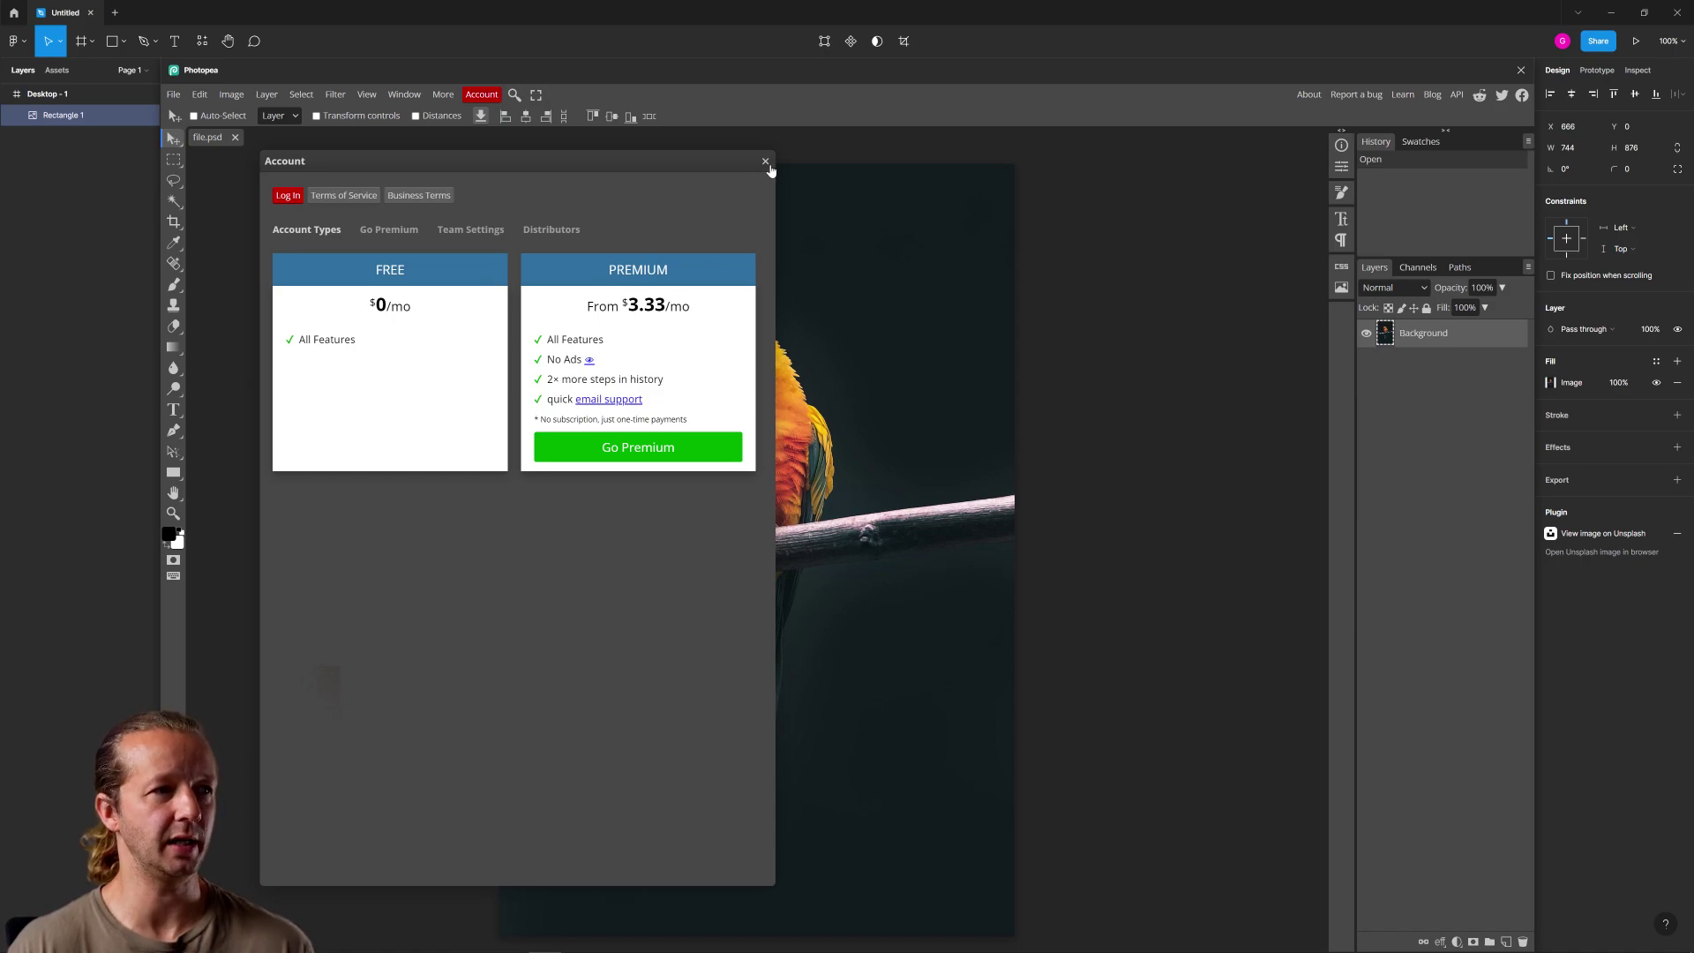
{"action": "left_click", "coordinate": [764, 160]}
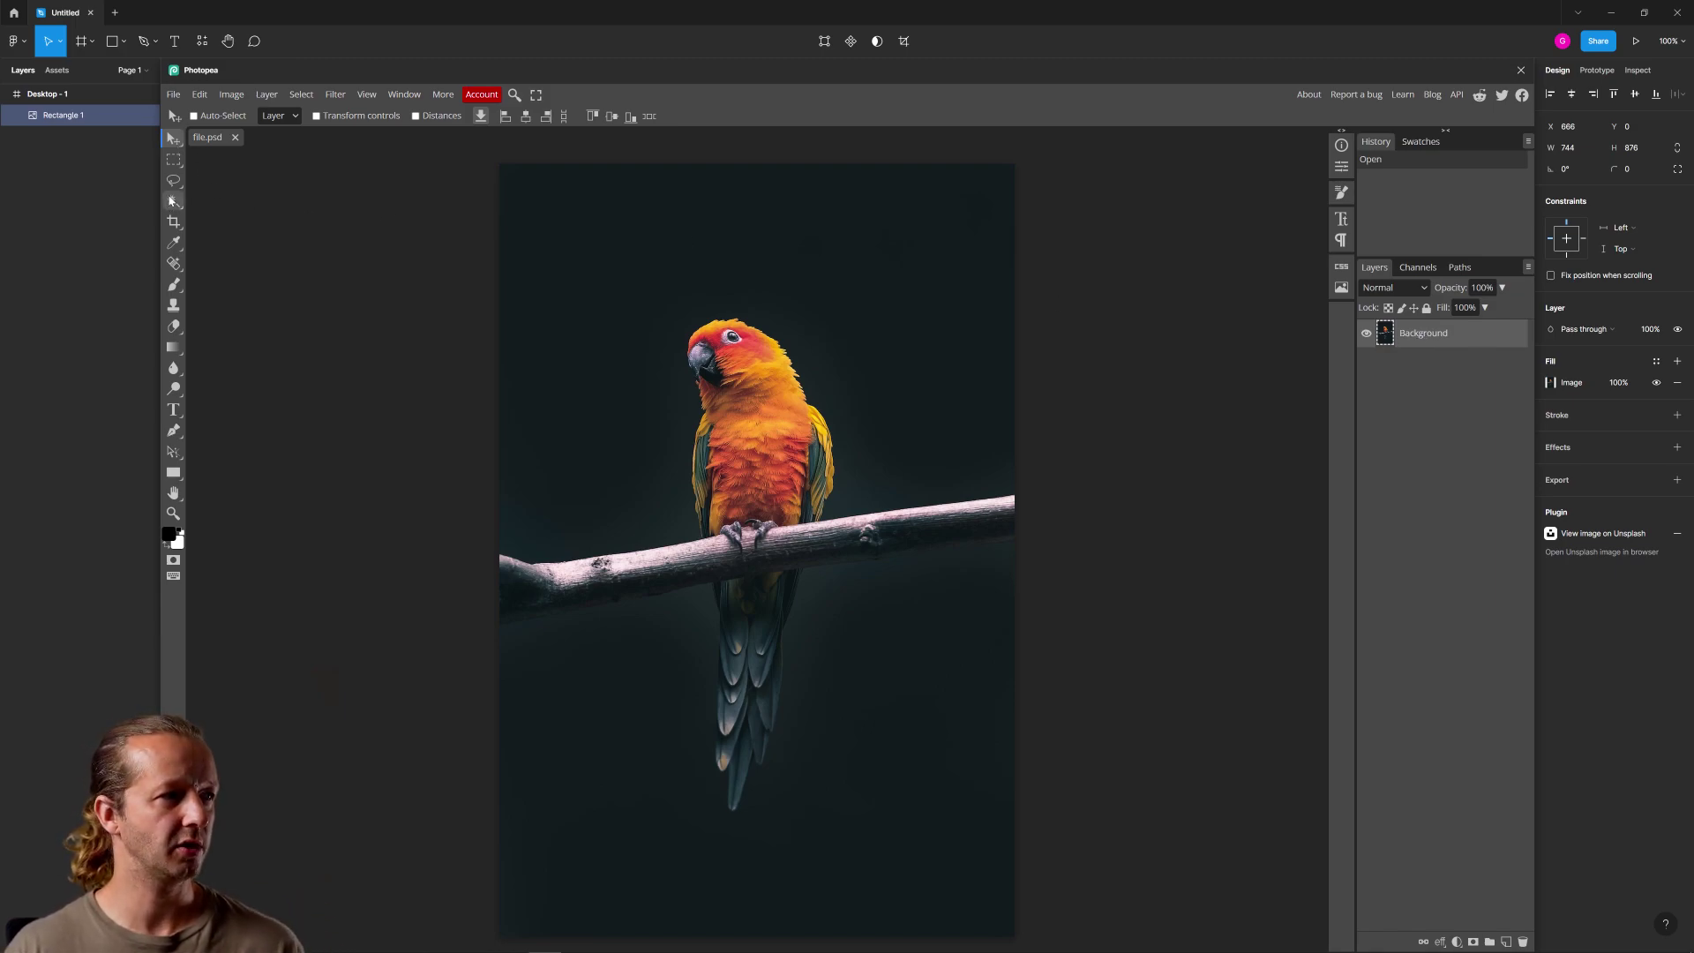
Enable auto-select, look through the File, Edit and Layer menus, then show Filter > Blur
{"action": "key", "text": "ctrl"}
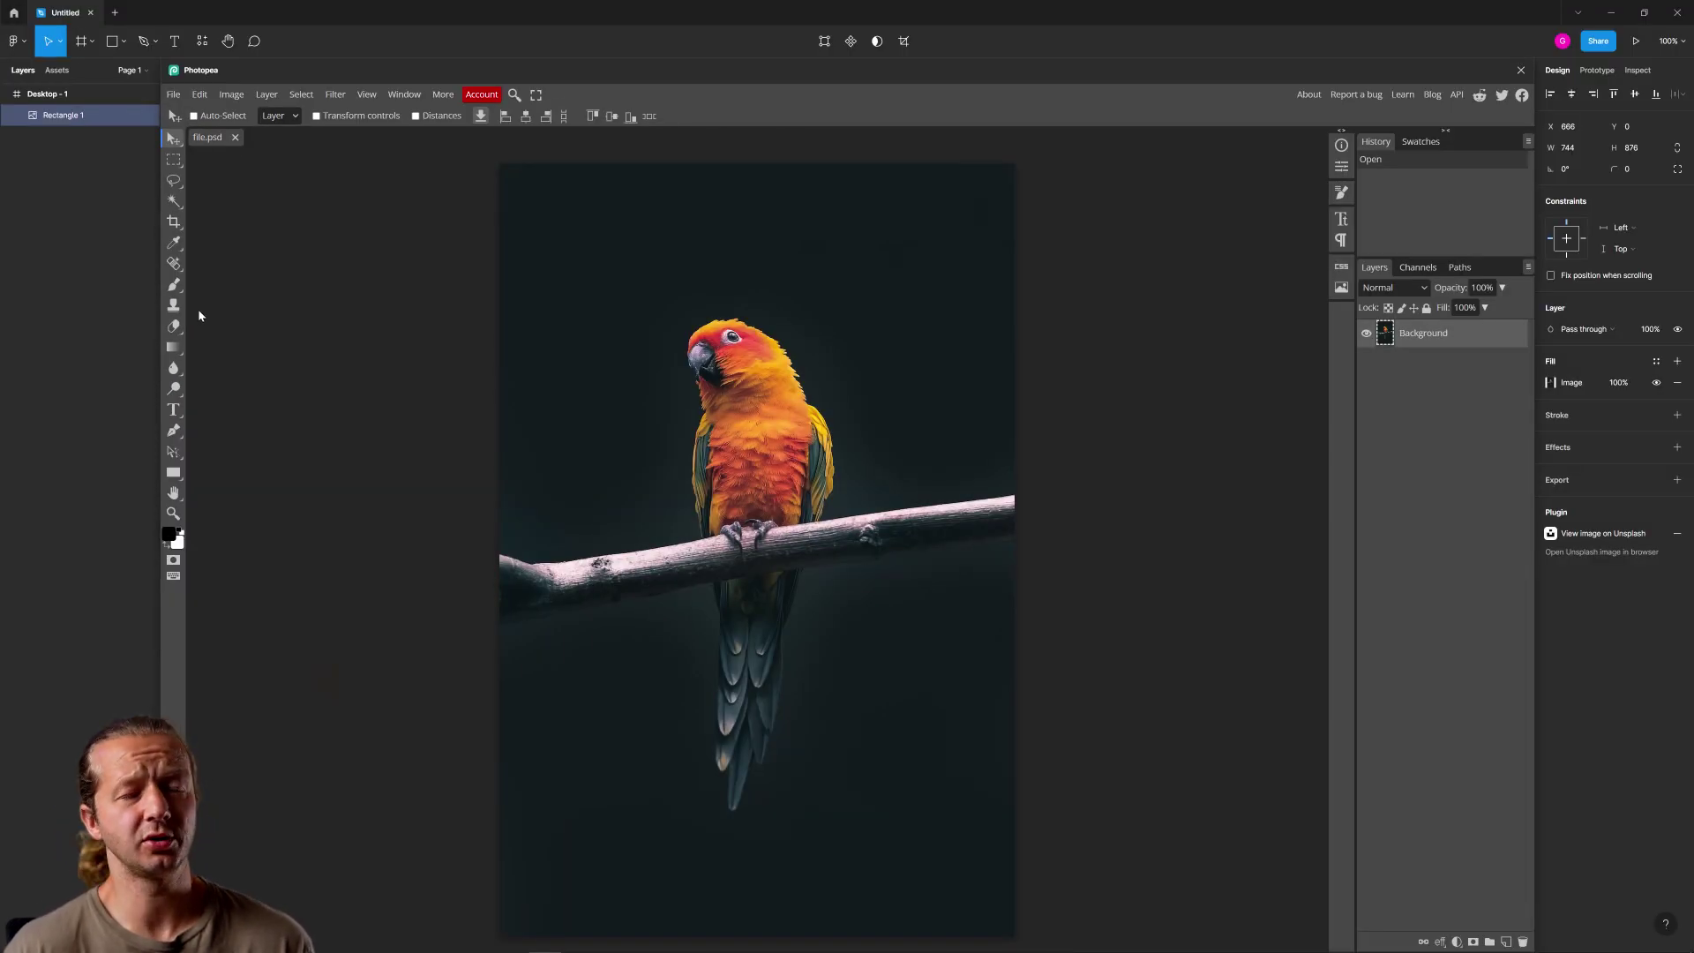
{"action": "left_click", "coordinate": [182, 97]}
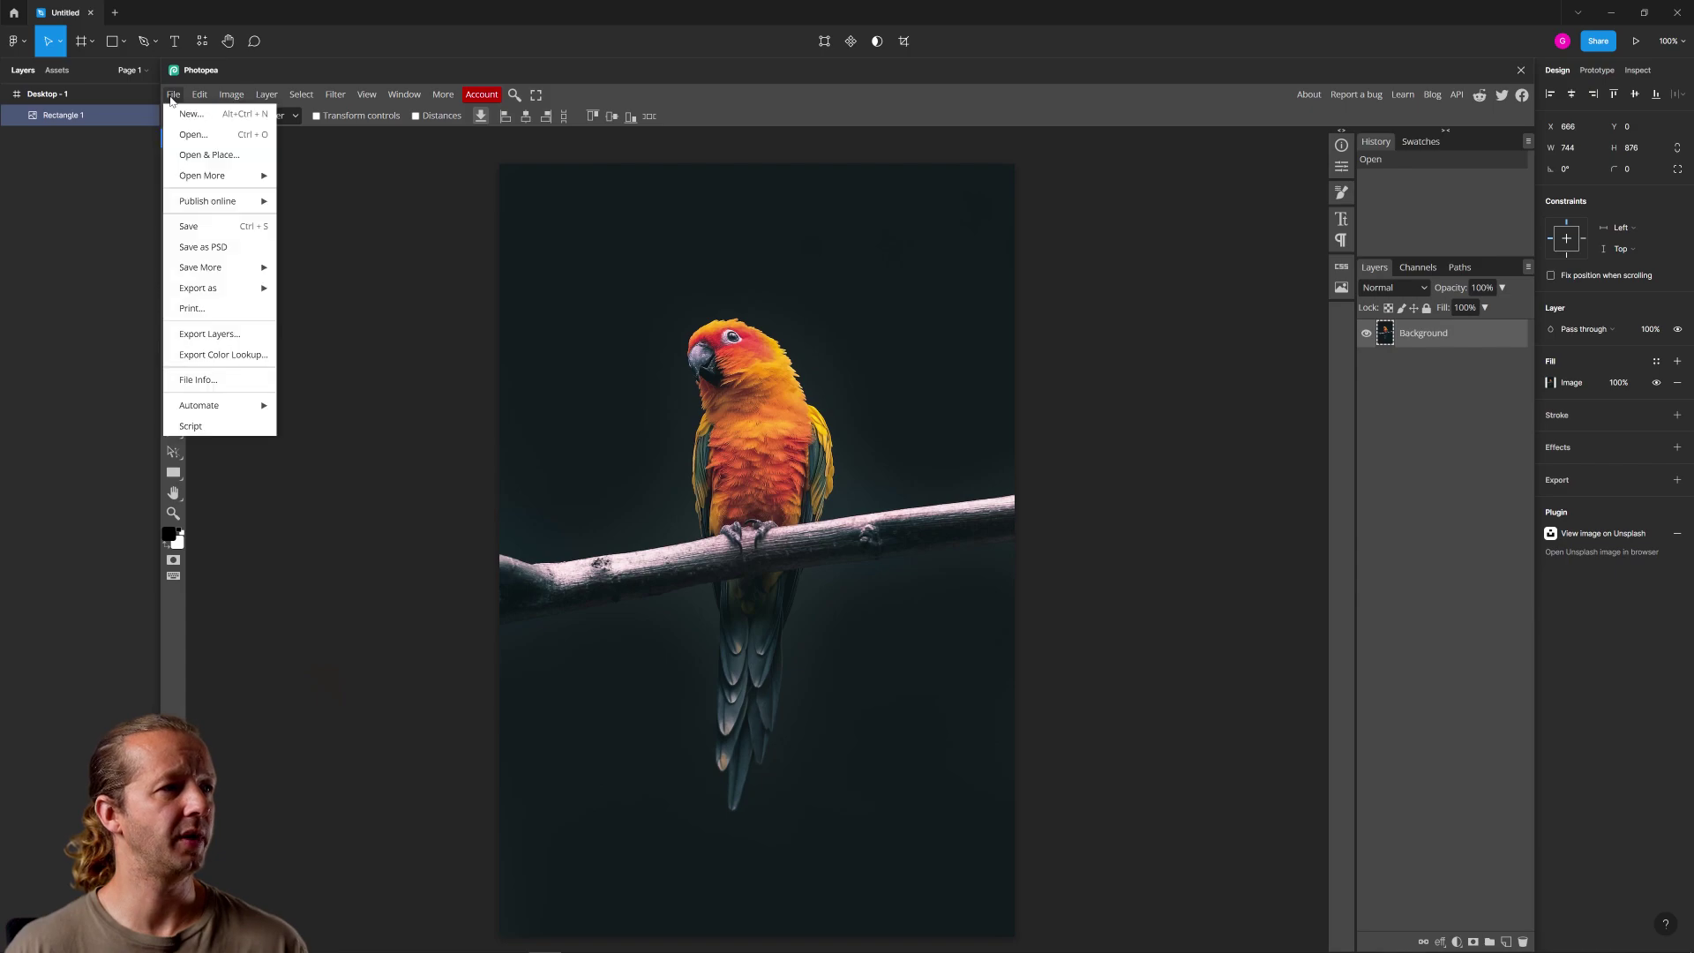
{"action": "mouse_move", "coordinate": [197, 97]}
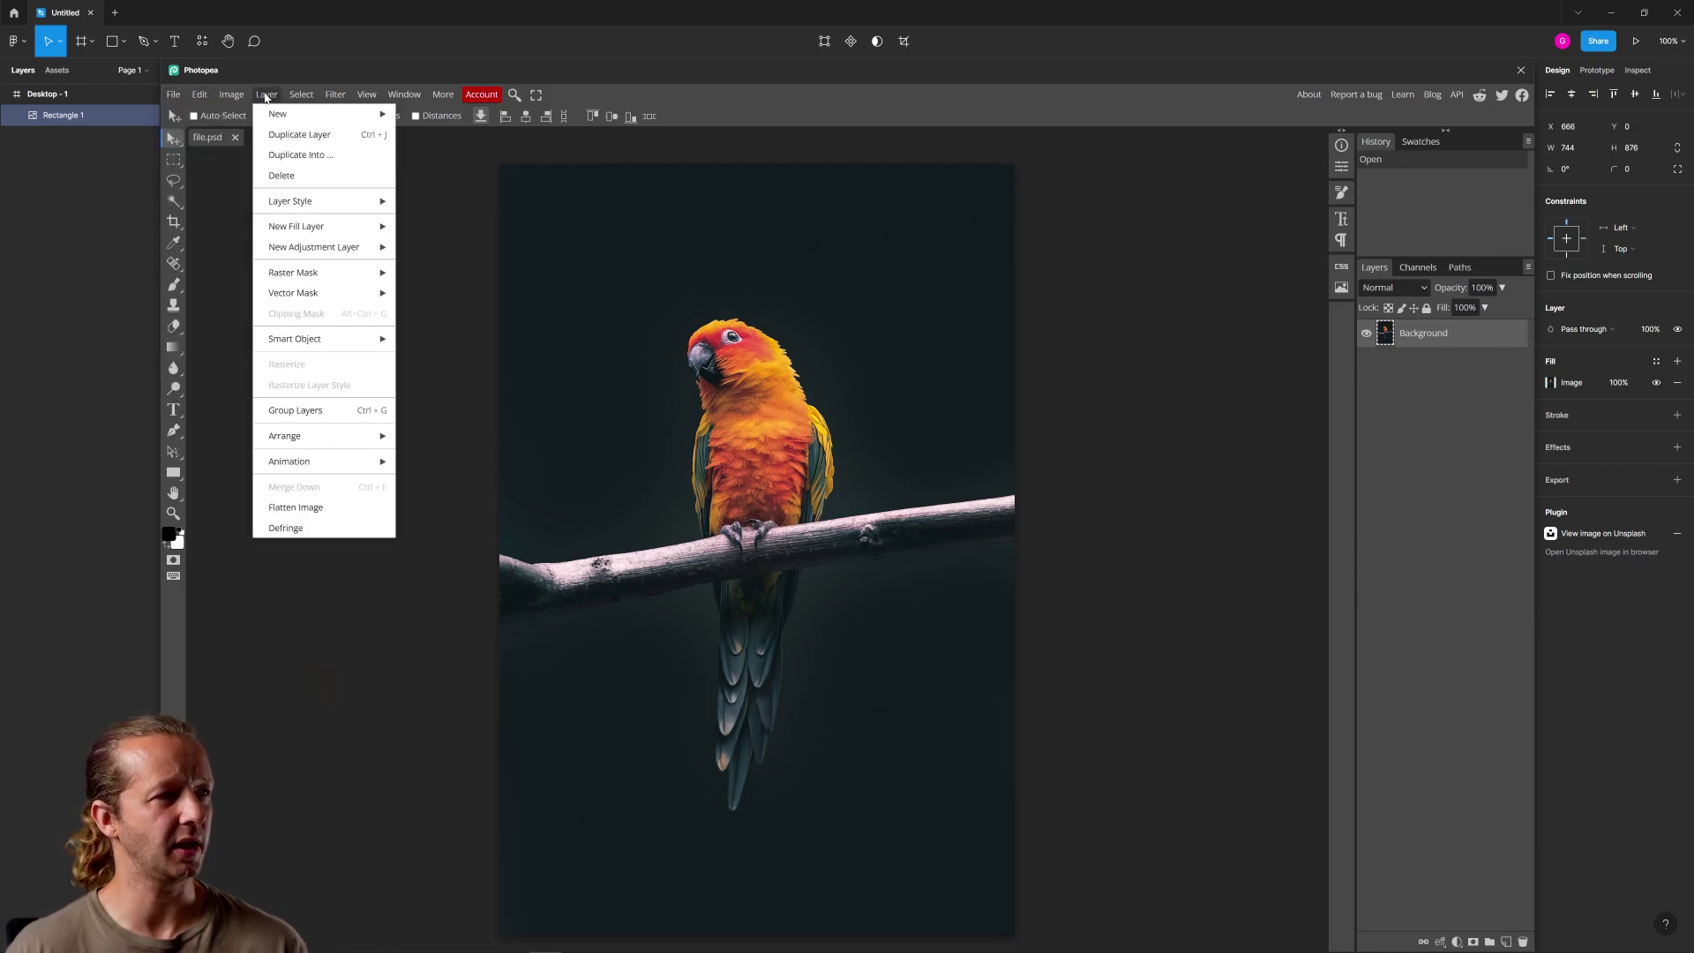
{"action": "mouse_move", "coordinate": [336, 95]}
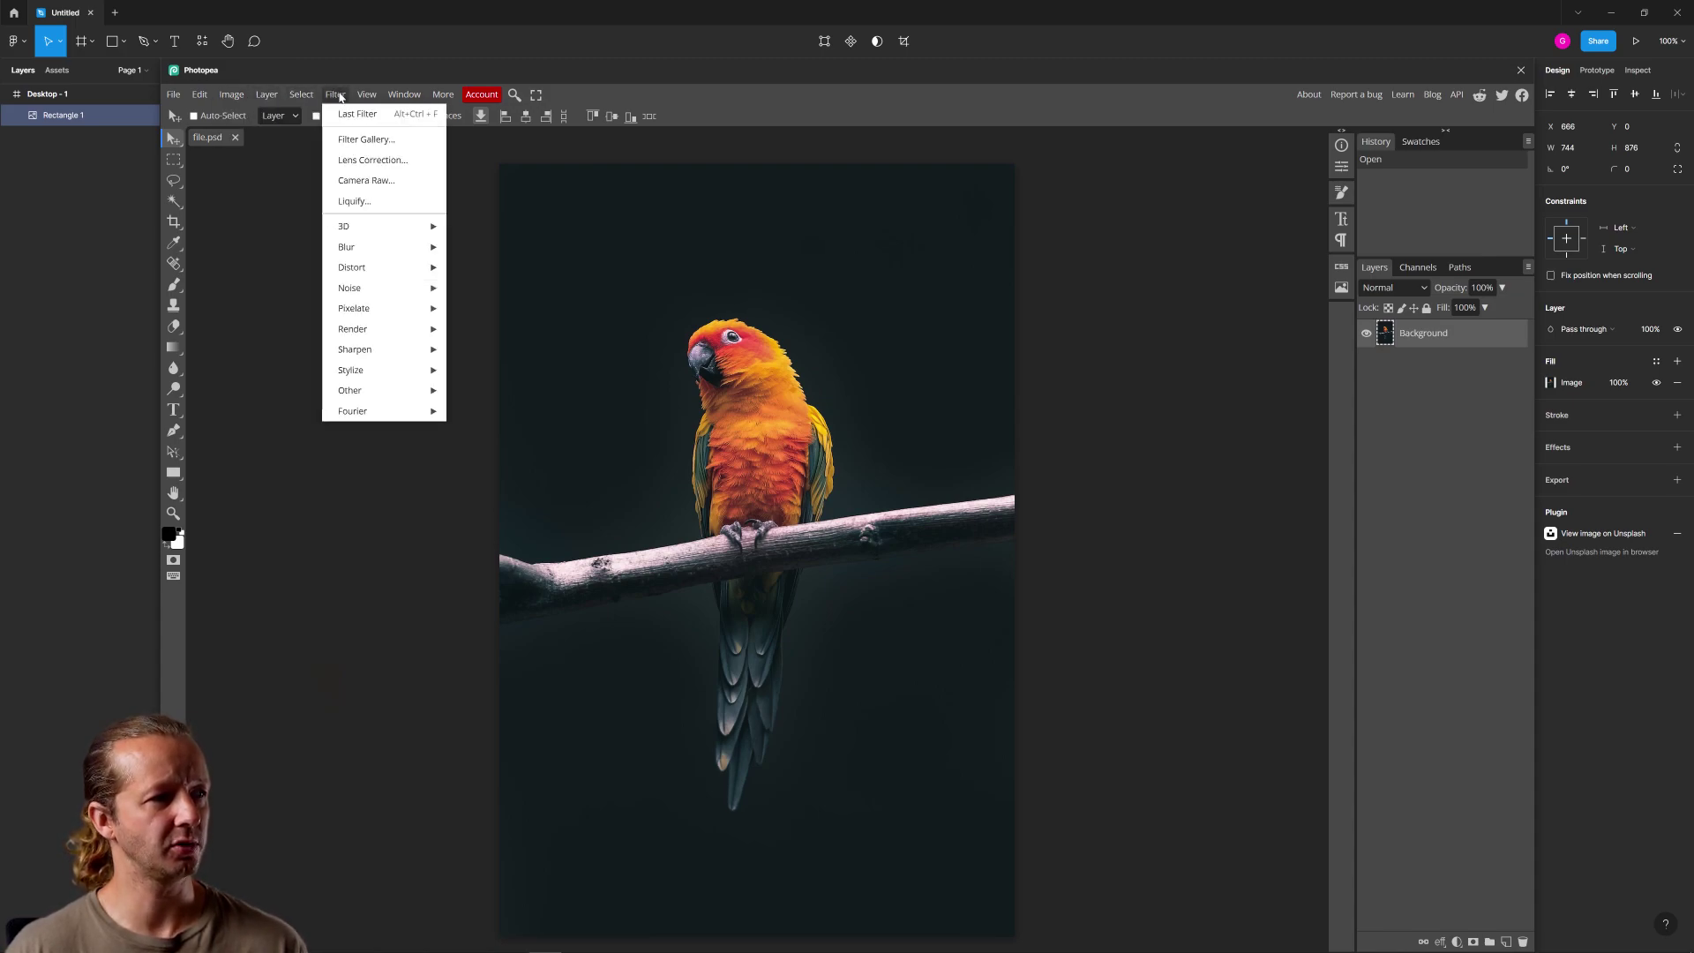
{"action": "mouse_move", "coordinate": [384, 255]}
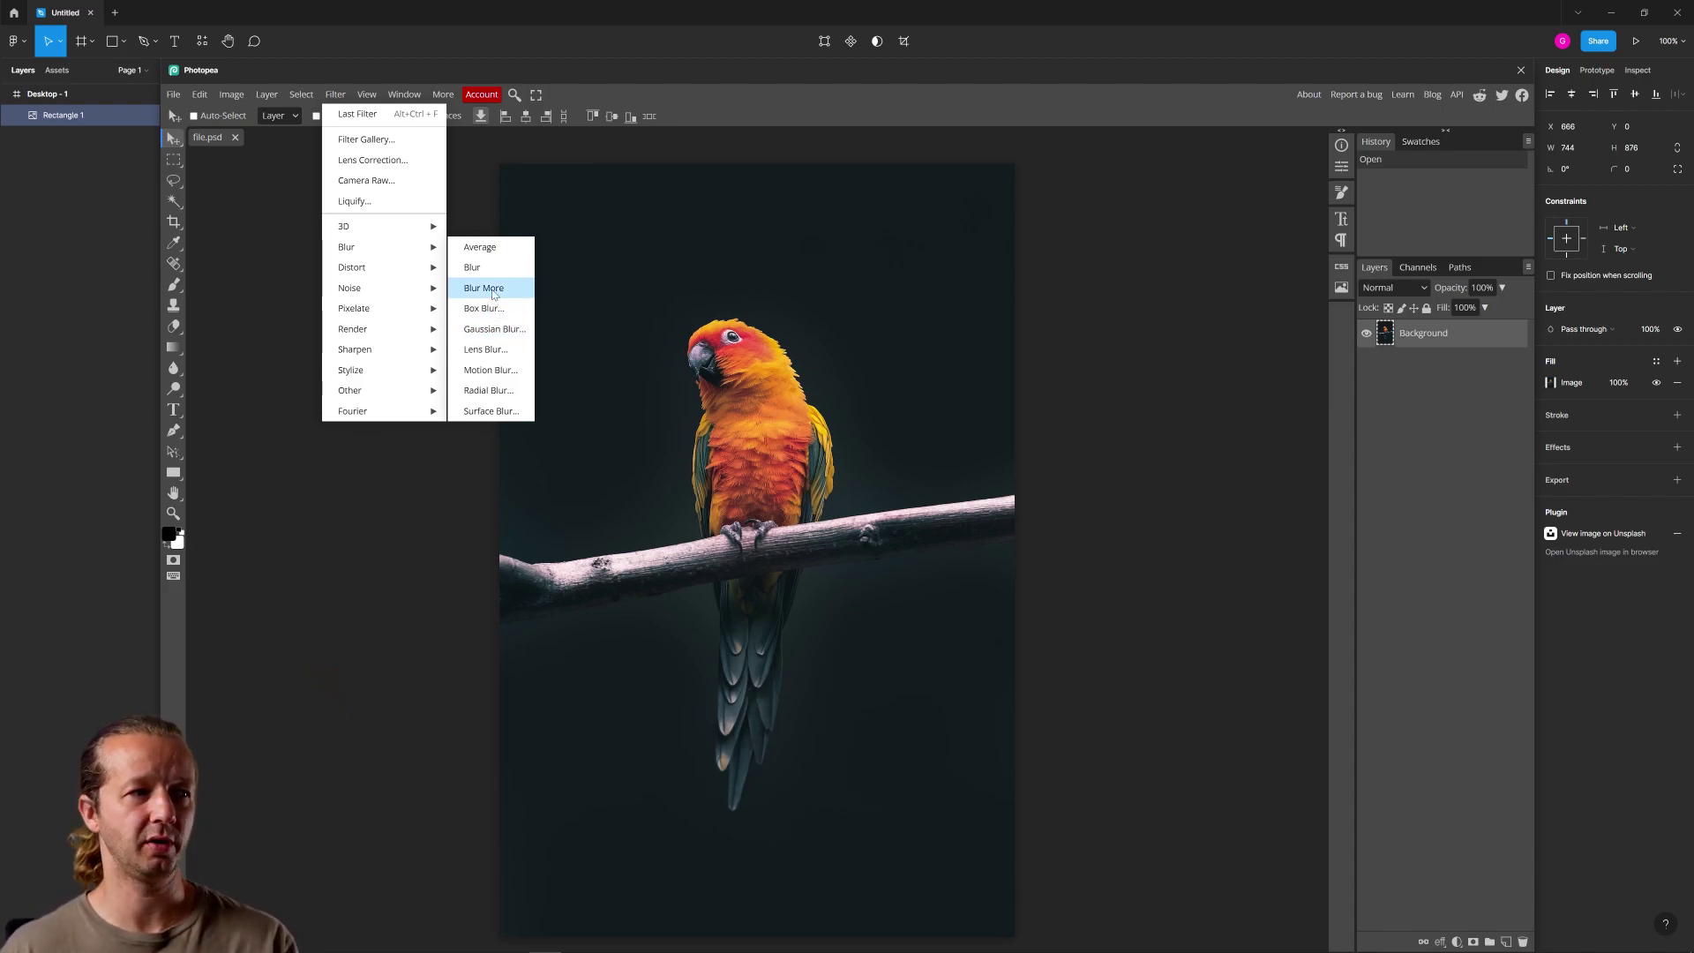
{"action": "left_click", "coordinate": [490, 369]}
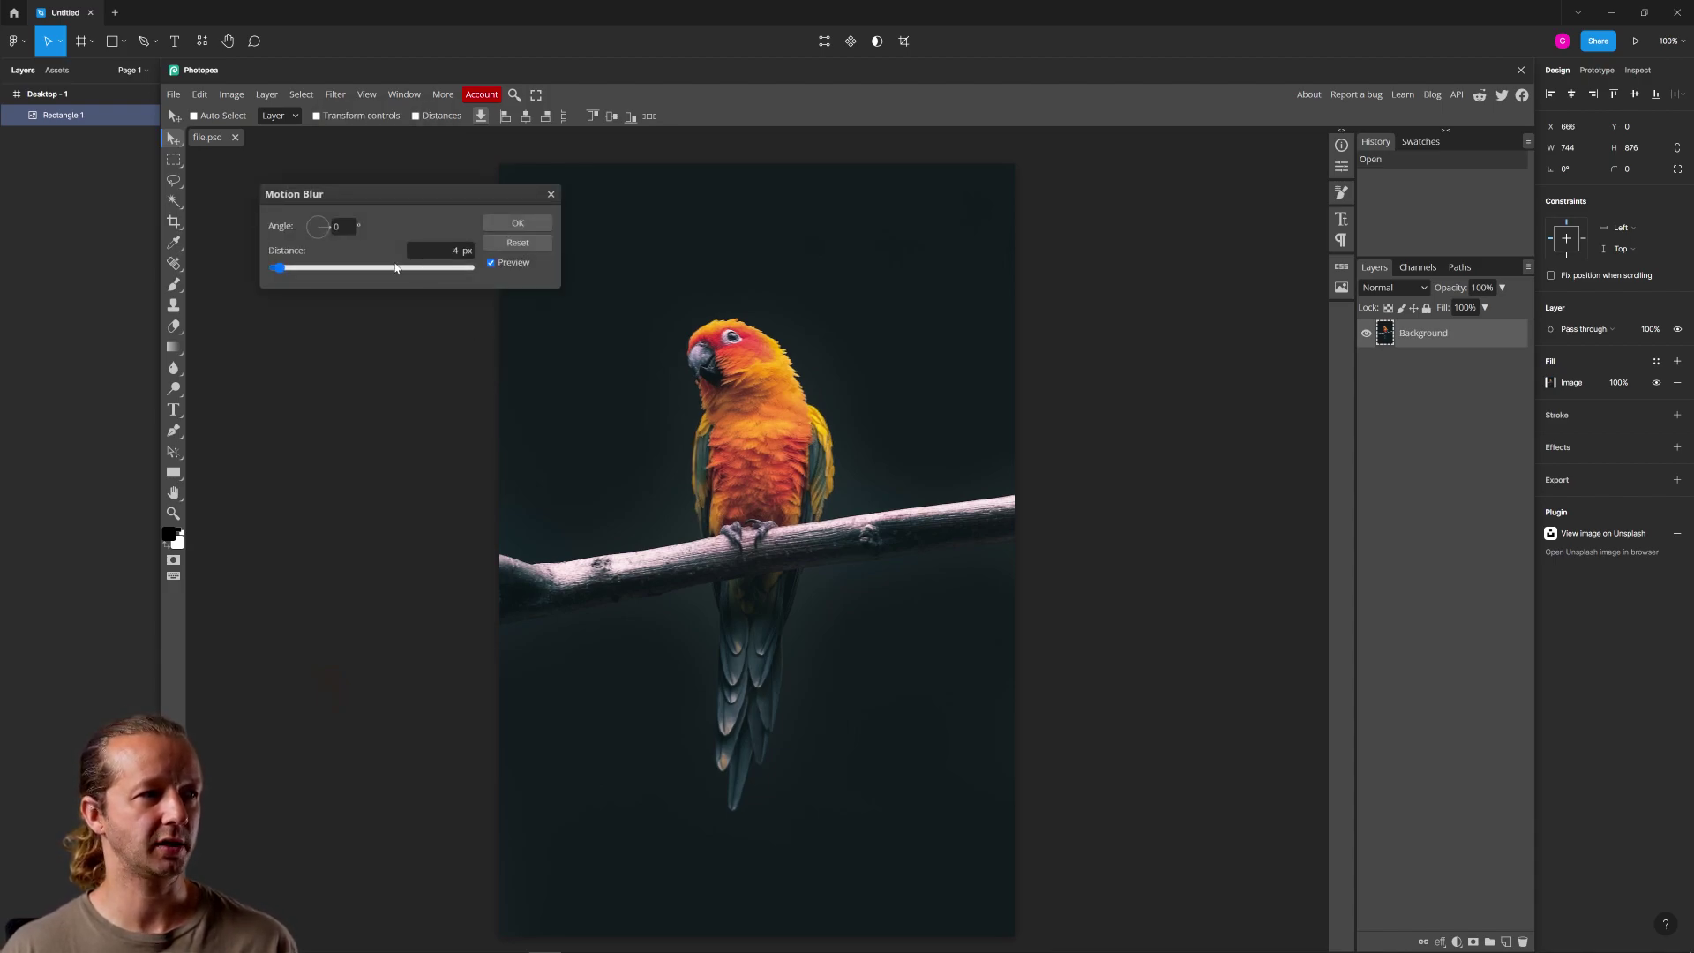
{"action": "left_click_drag", "start_coordinate": [327, 271], "coordinate": [391, 274]}
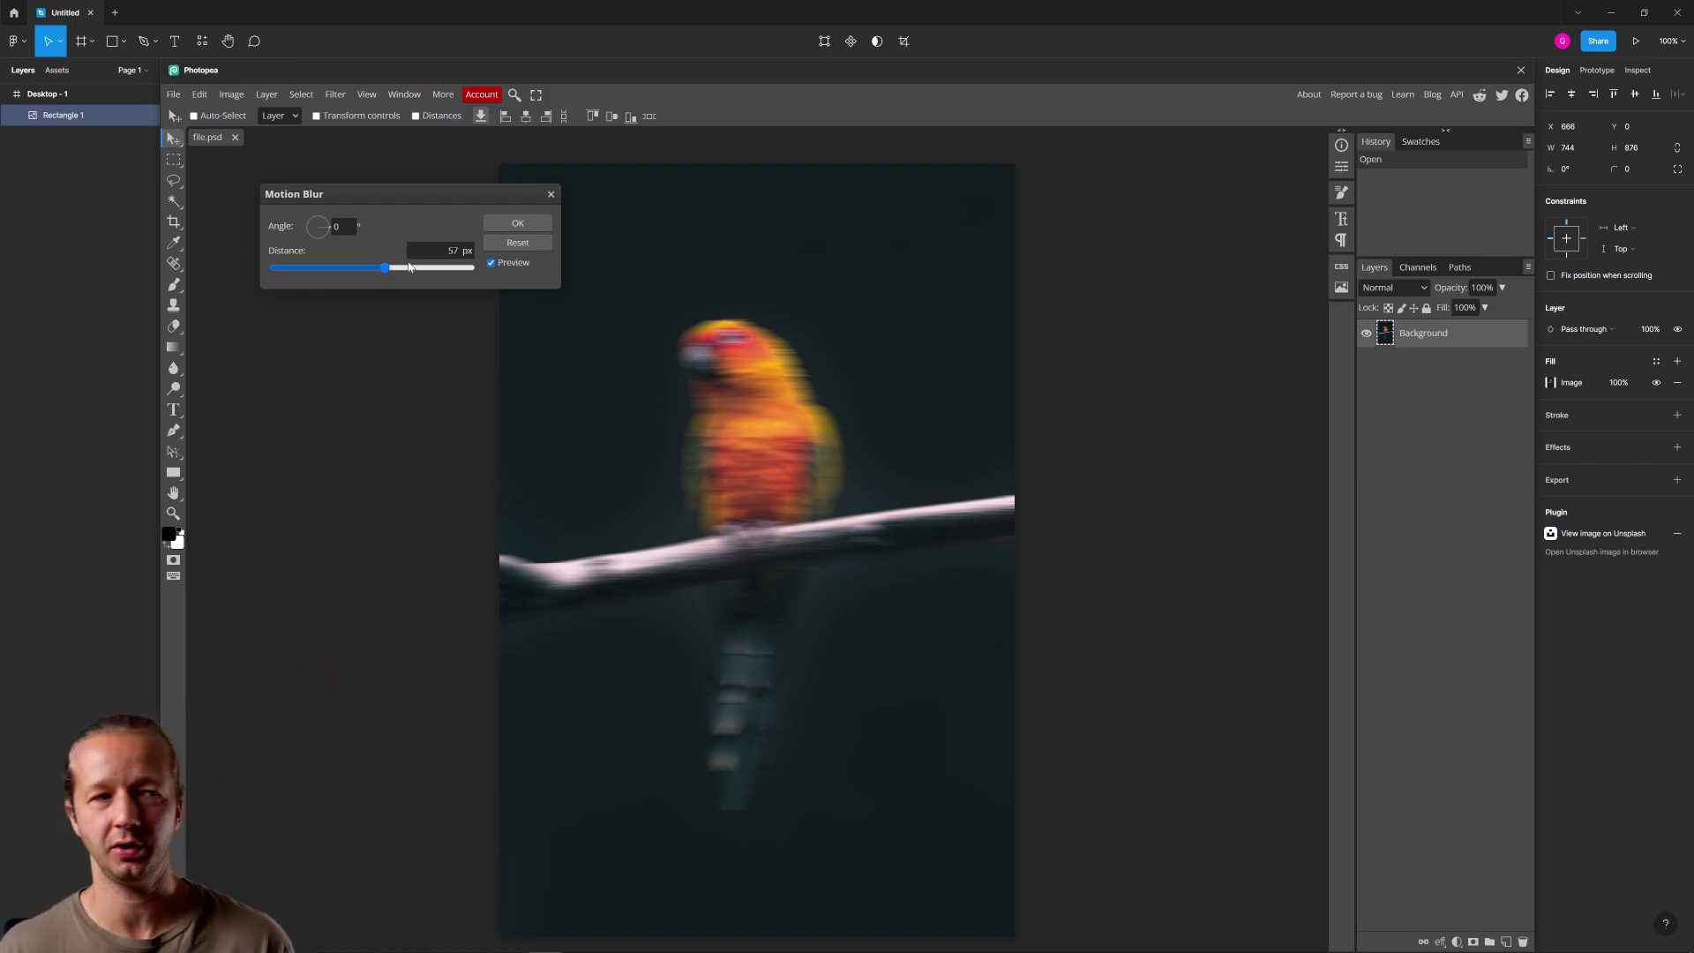
{"action": "left_click_drag", "start_coordinate": [408, 268], "coordinate": [444, 270]}
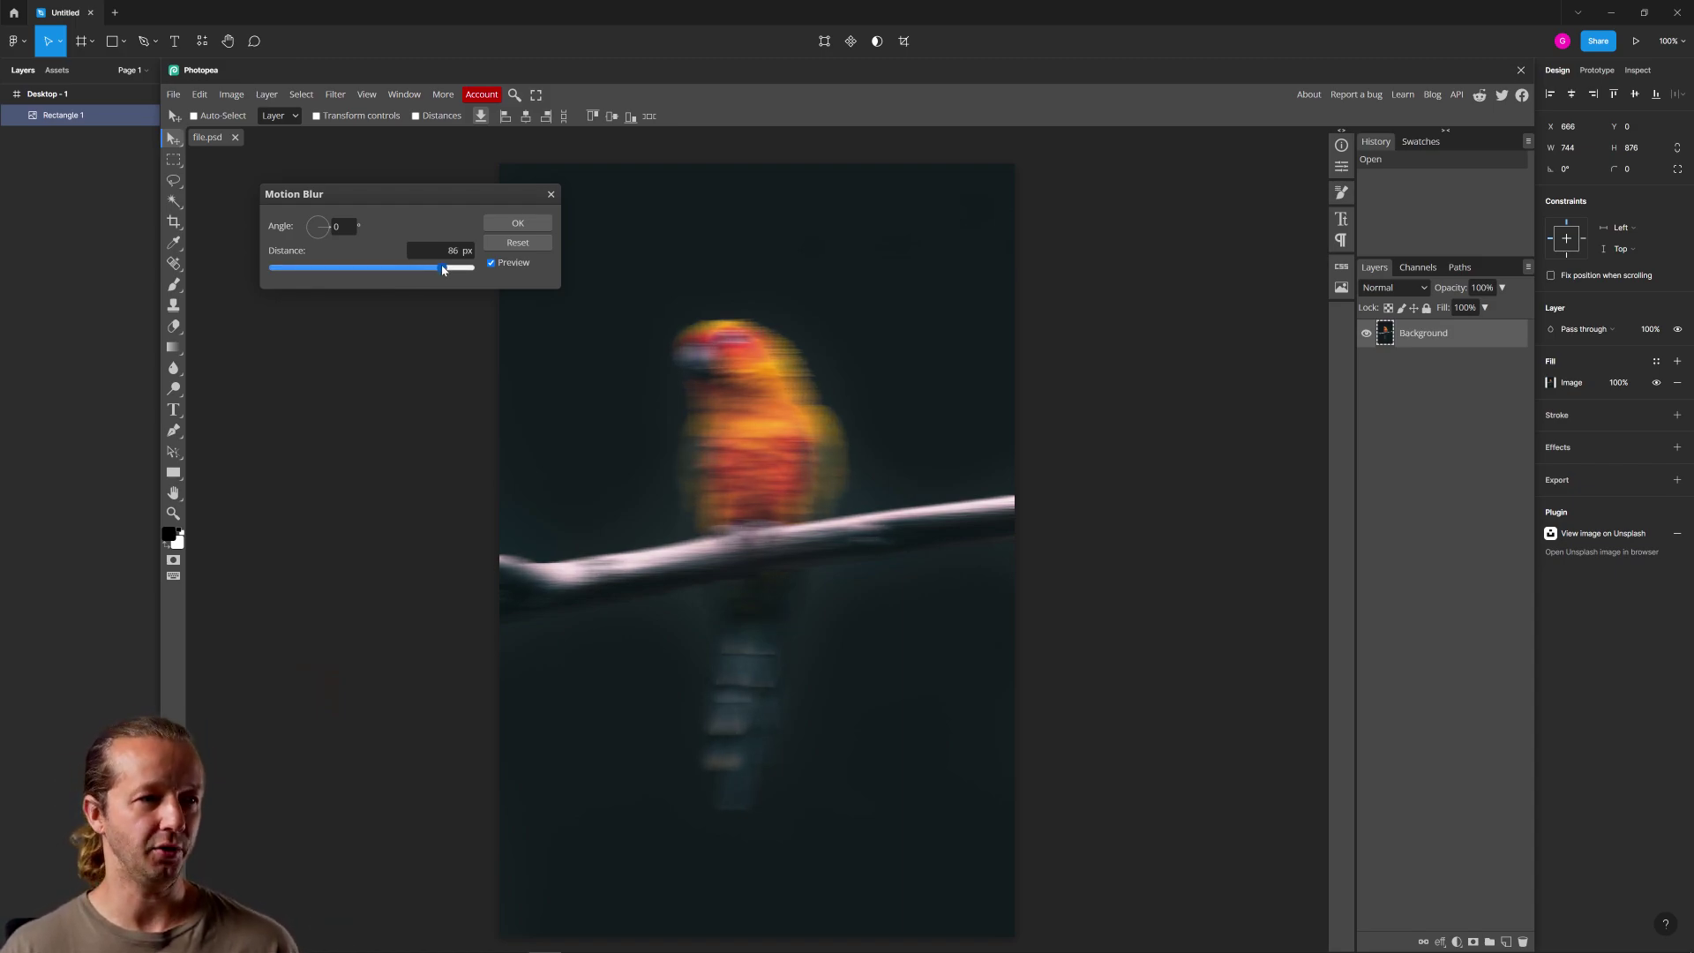
{"action": "left_click", "coordinate": [518, 242]}
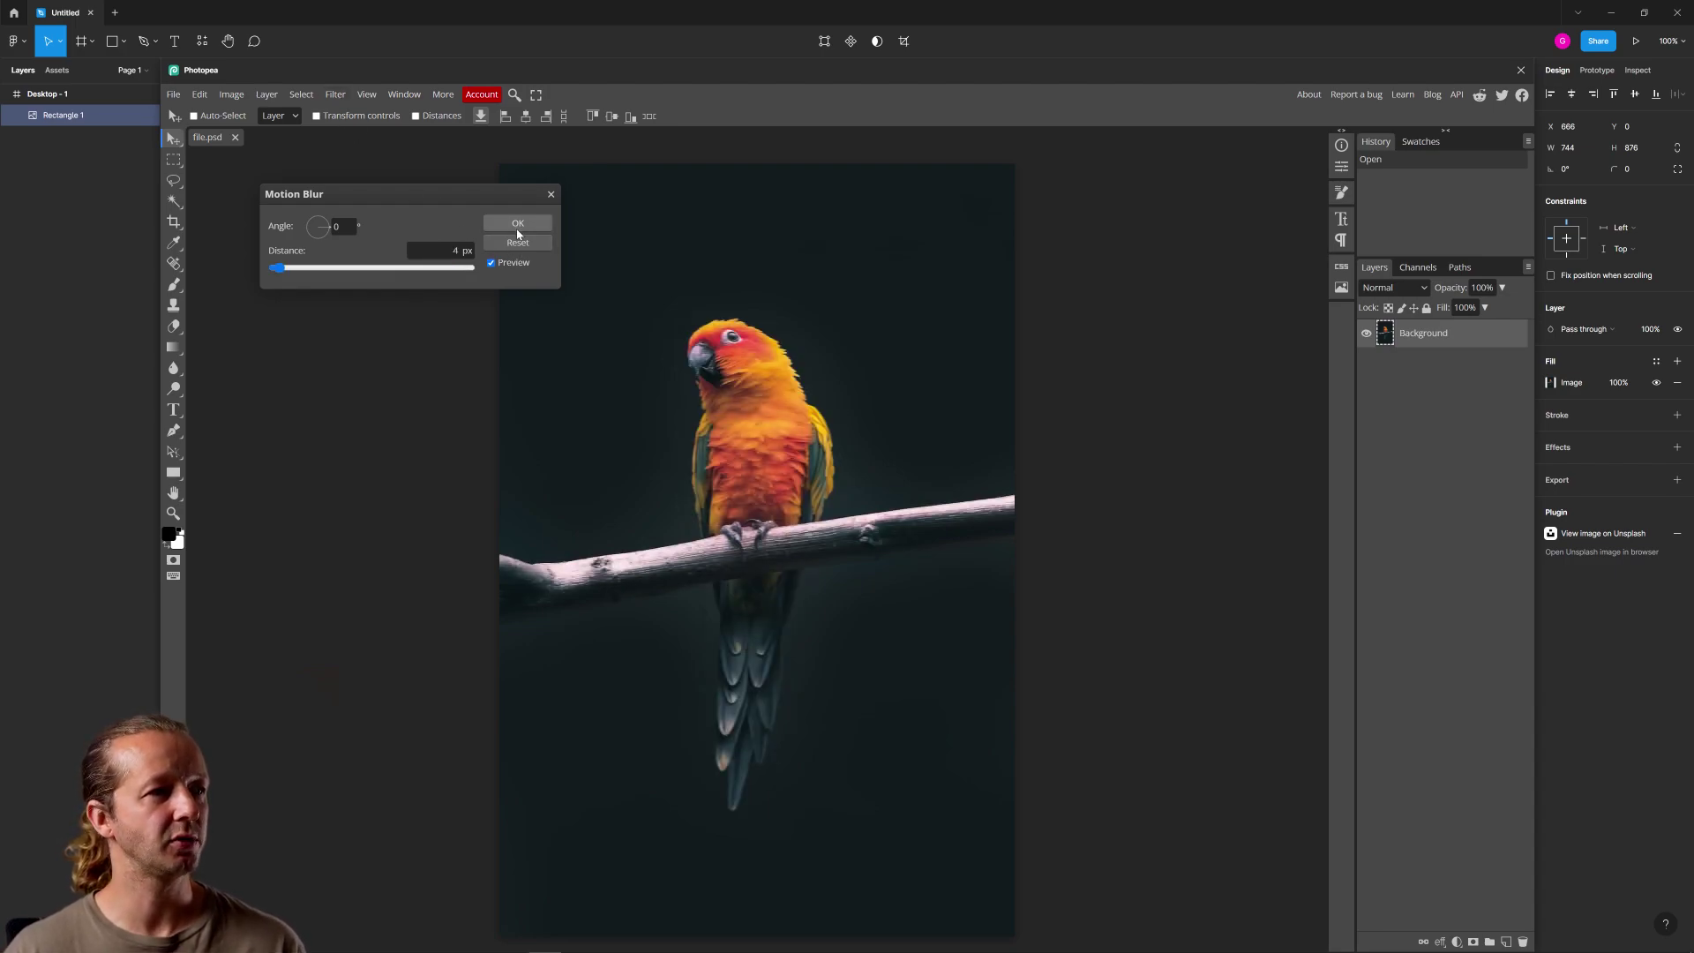
{"action": "left_click", "coordinate": [551, 194]}
{"action": "left_click", "coordinate": [337, 94]}
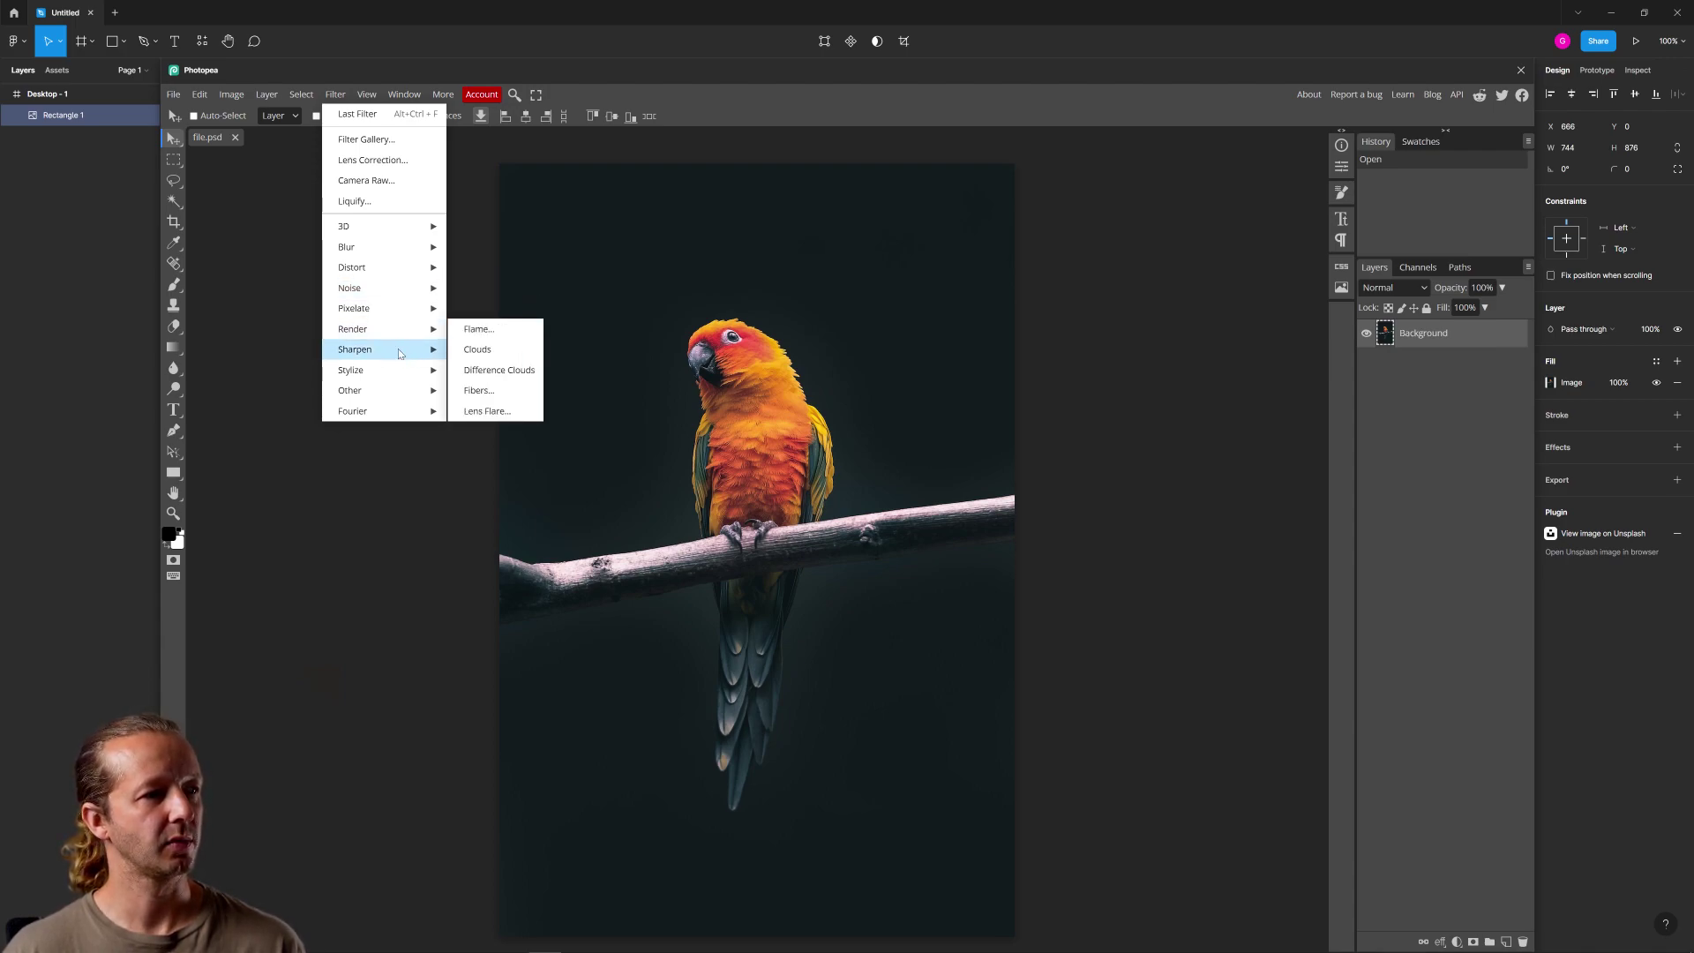
Look through the Stylize, Fourier and Render filter submenus, then bring up Image > Adjustments
{"action": "mouse_move", "coordinate": [385, 372]}
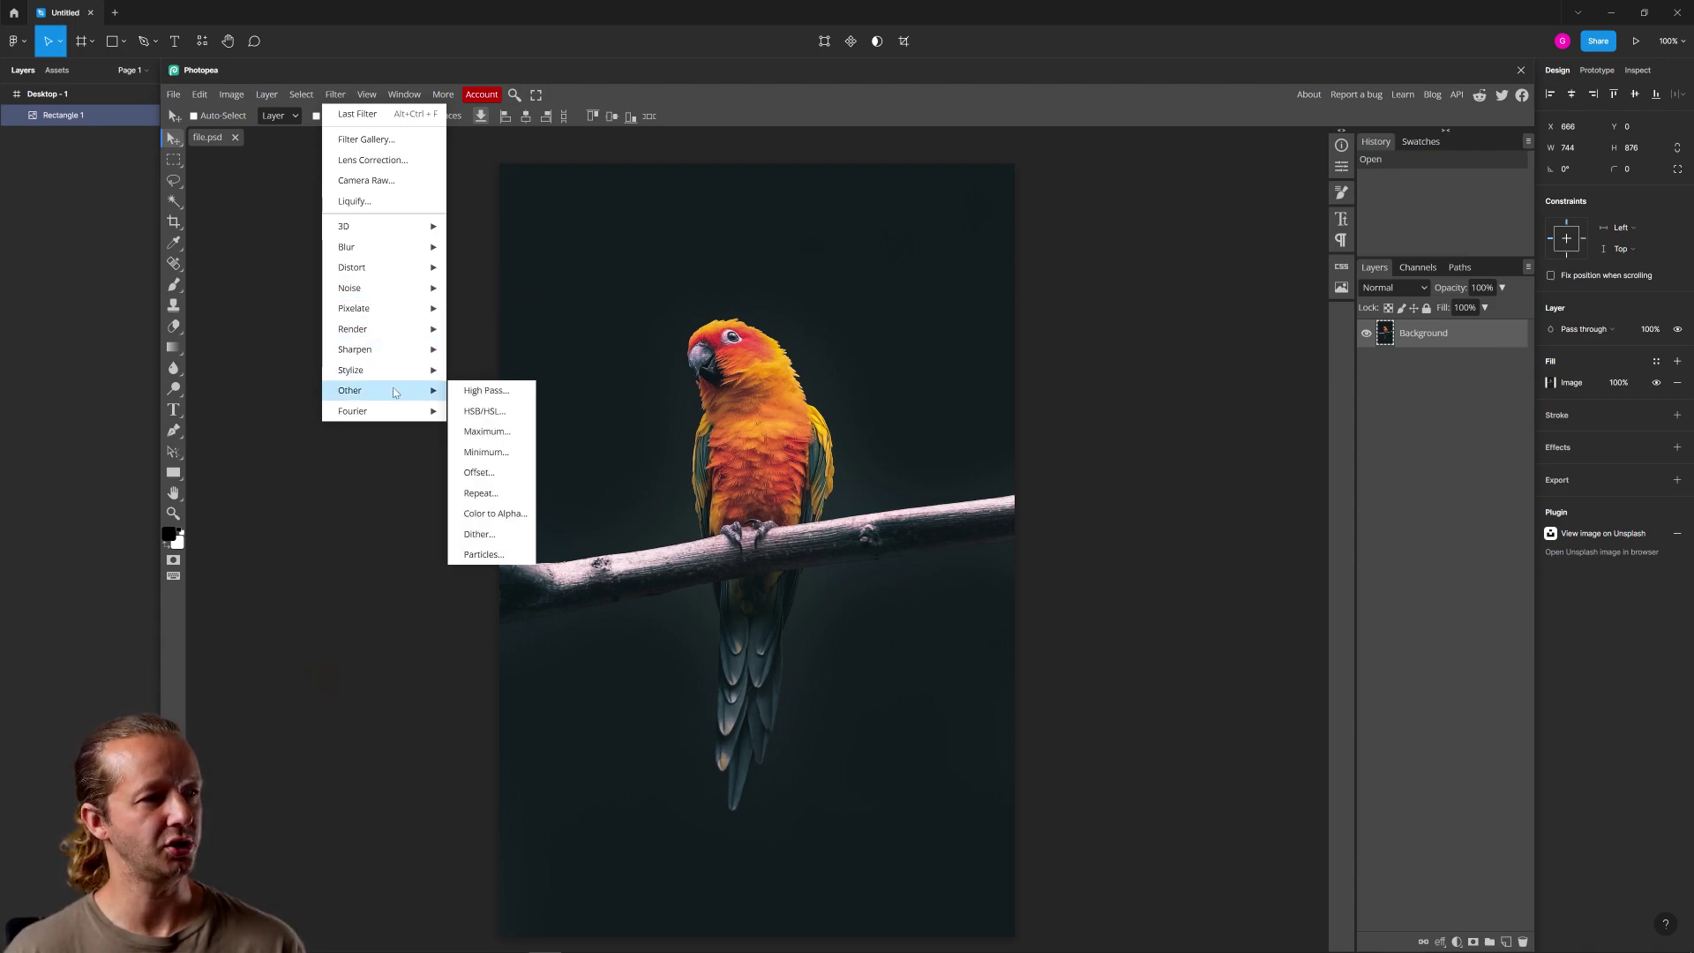
{"action": "mouse_move", "coordinate": [400, 406]}
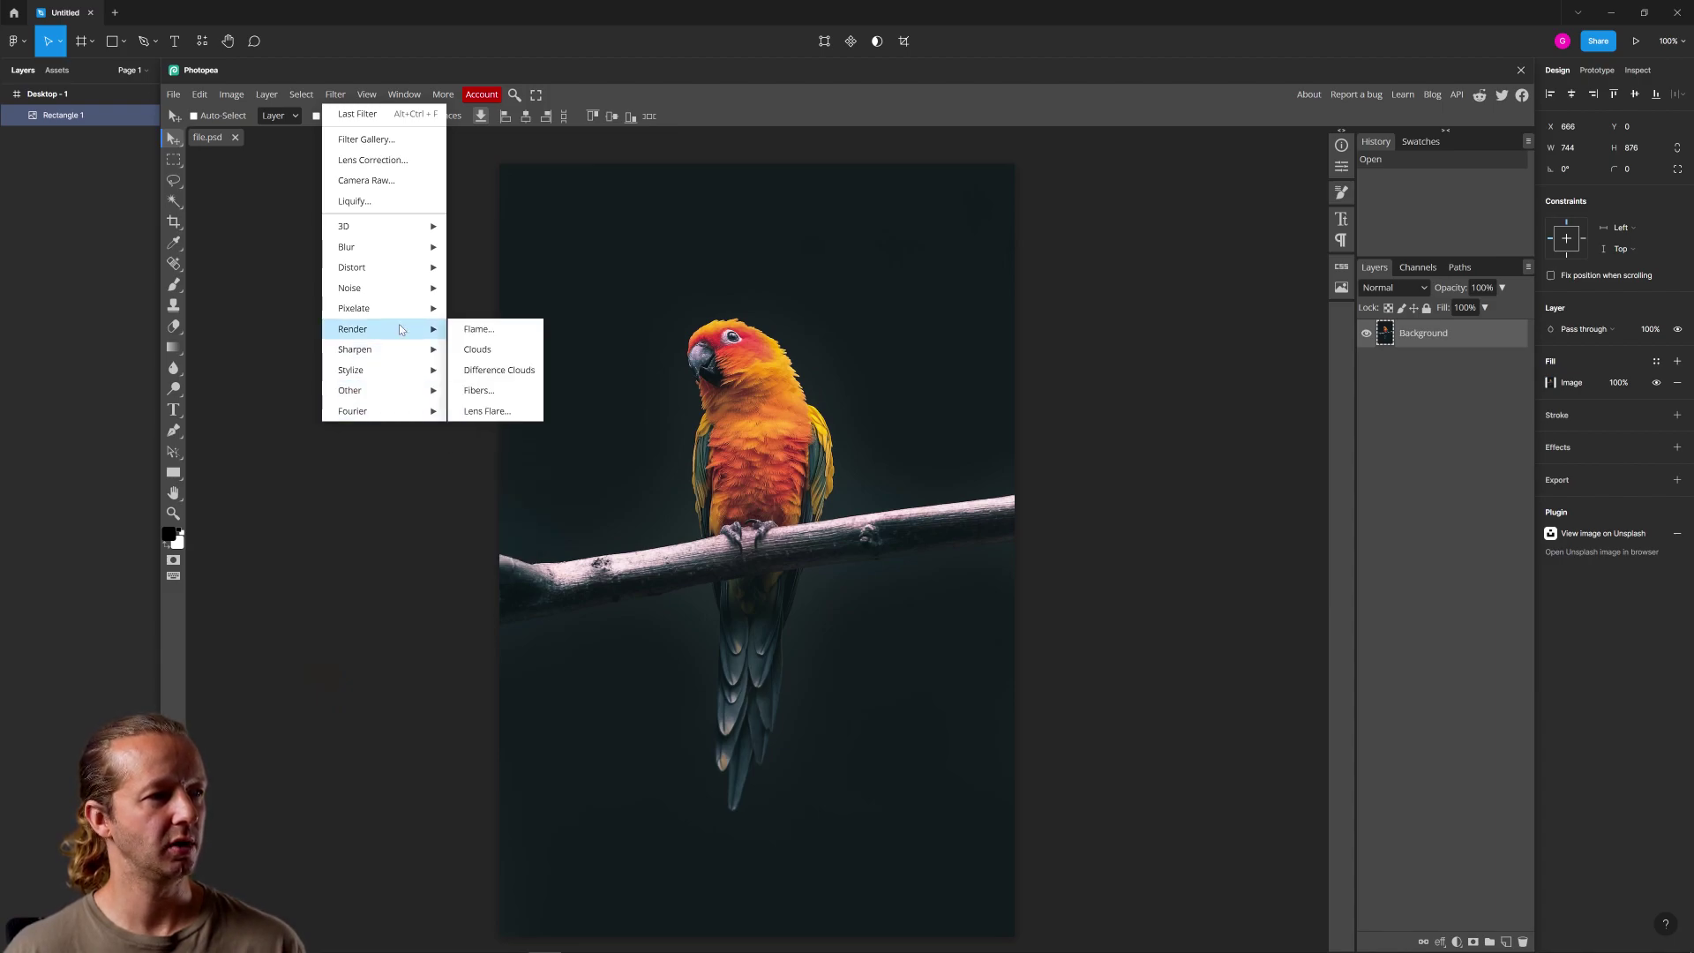
{"action": "mouse_move", "coordinate": [405, 335]}
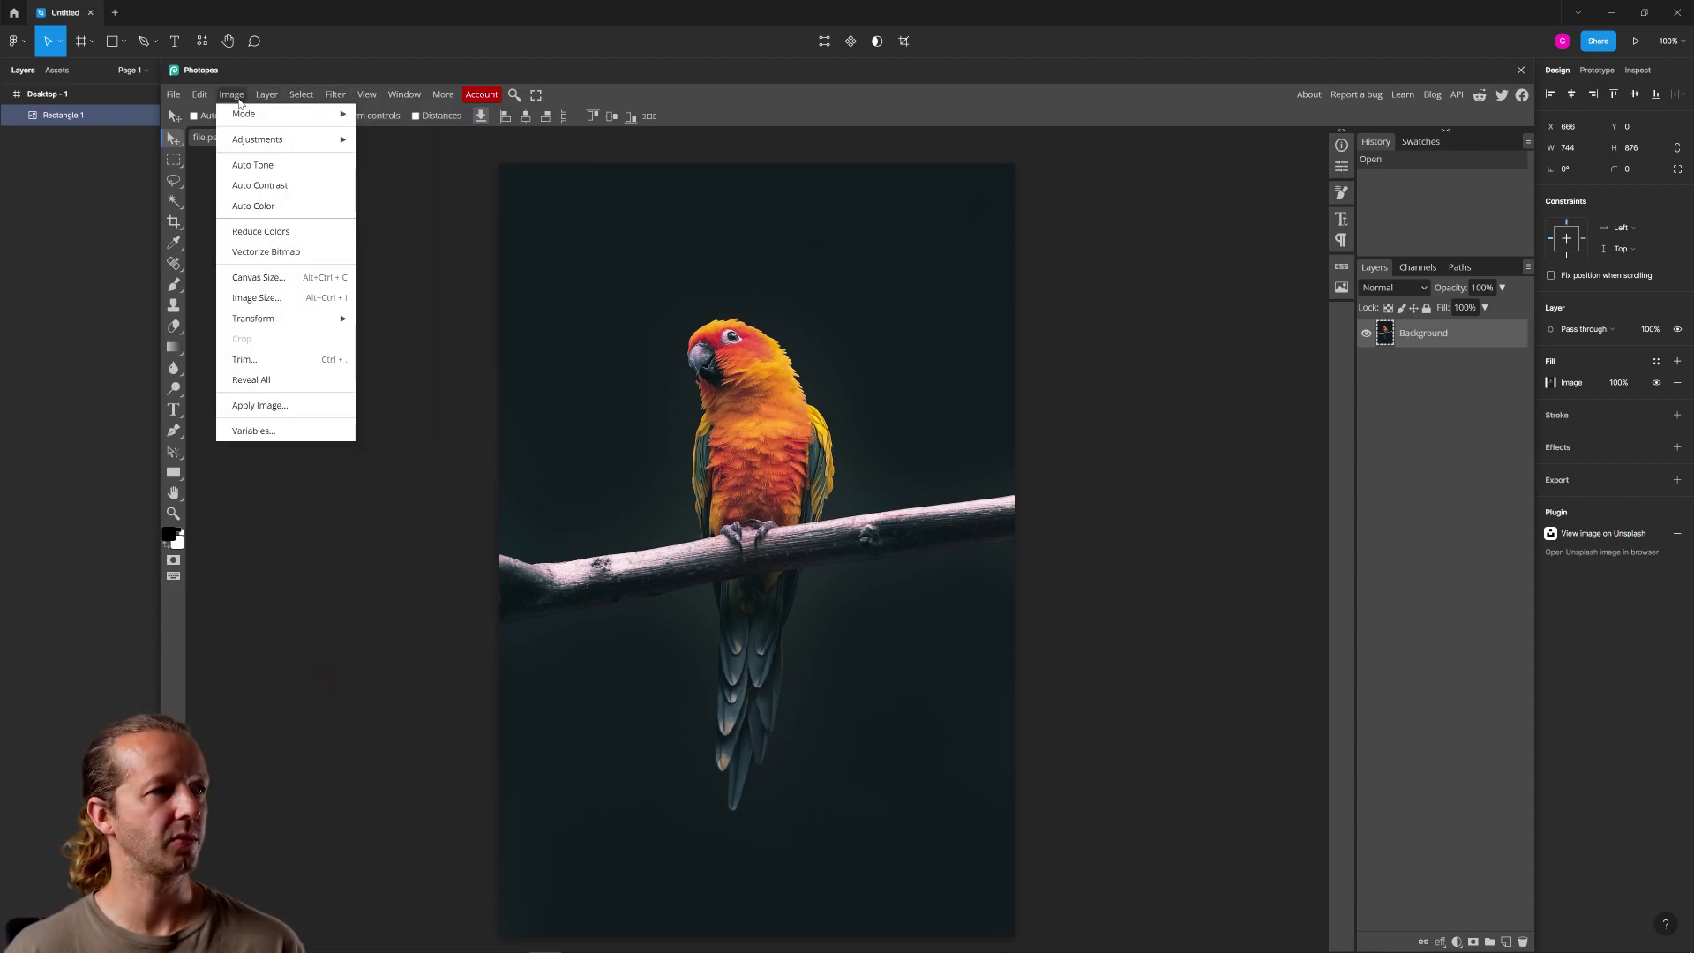
{"action": "mouse_move", "coordinate": [255, 144]}
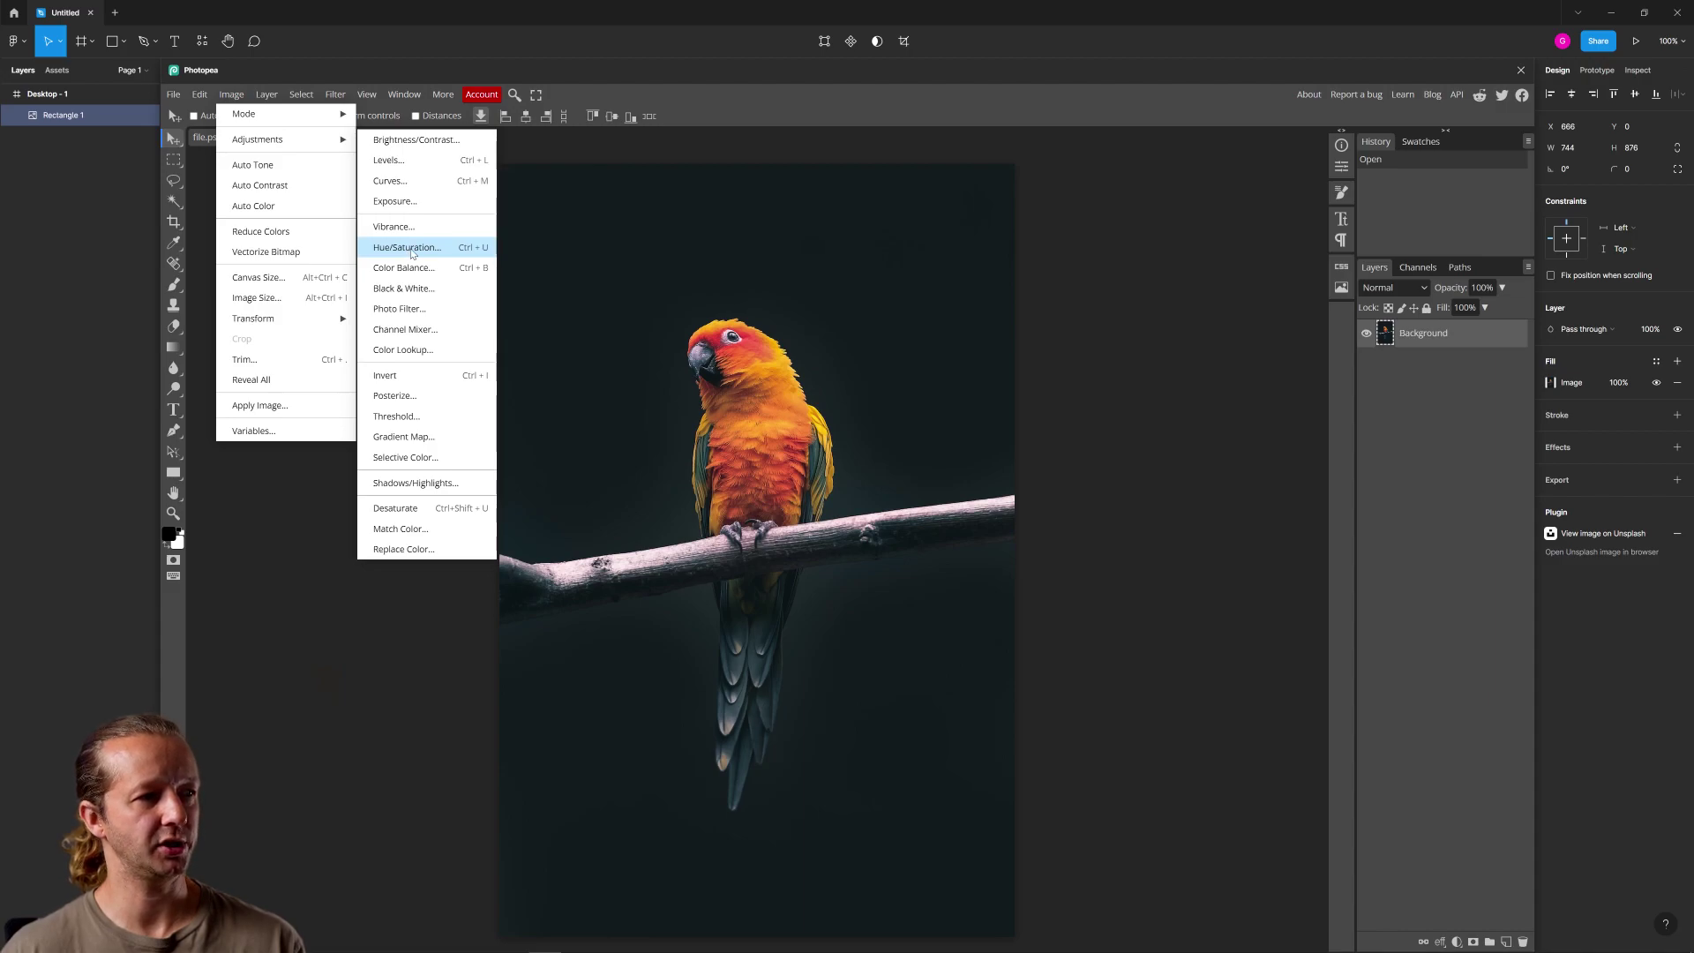
Nudge the Hue slider slightly in the Hue/Saturation dialog and close it
{"action": "left_click", "coordinate": [411, 253]}
{"action": "left_click_drag", "start_coordinate": [371, 261], "coordinate": [368, 344]}
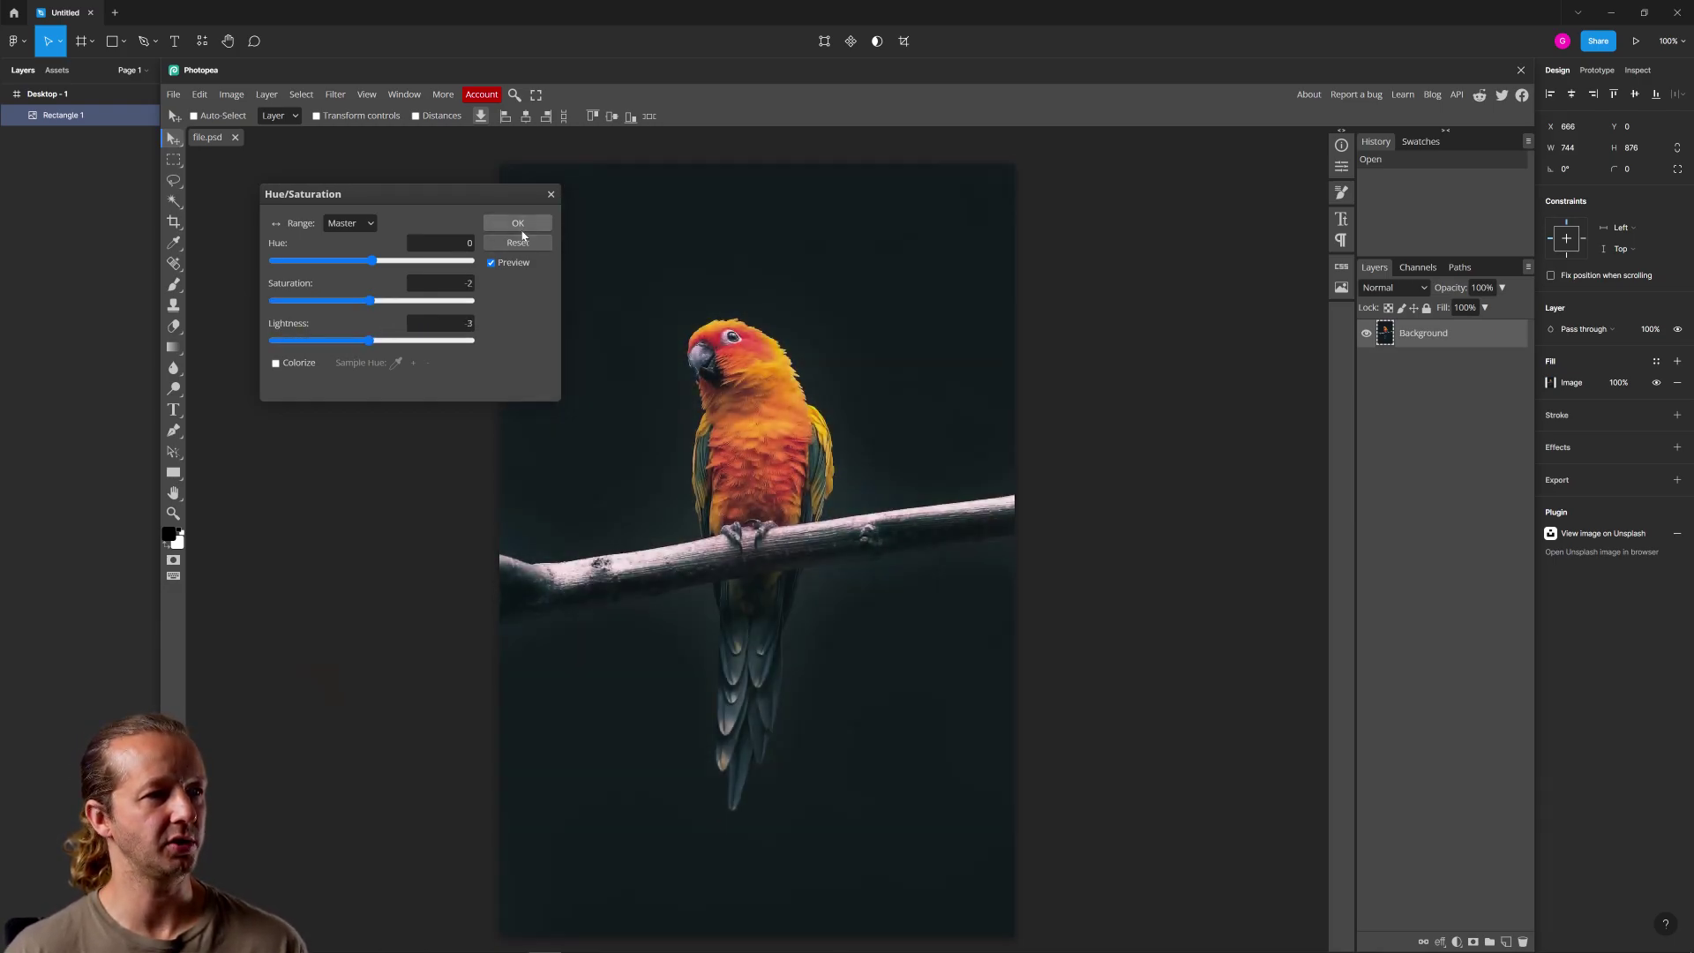
{"action": "left_click", "coordinate": [551, 195]}
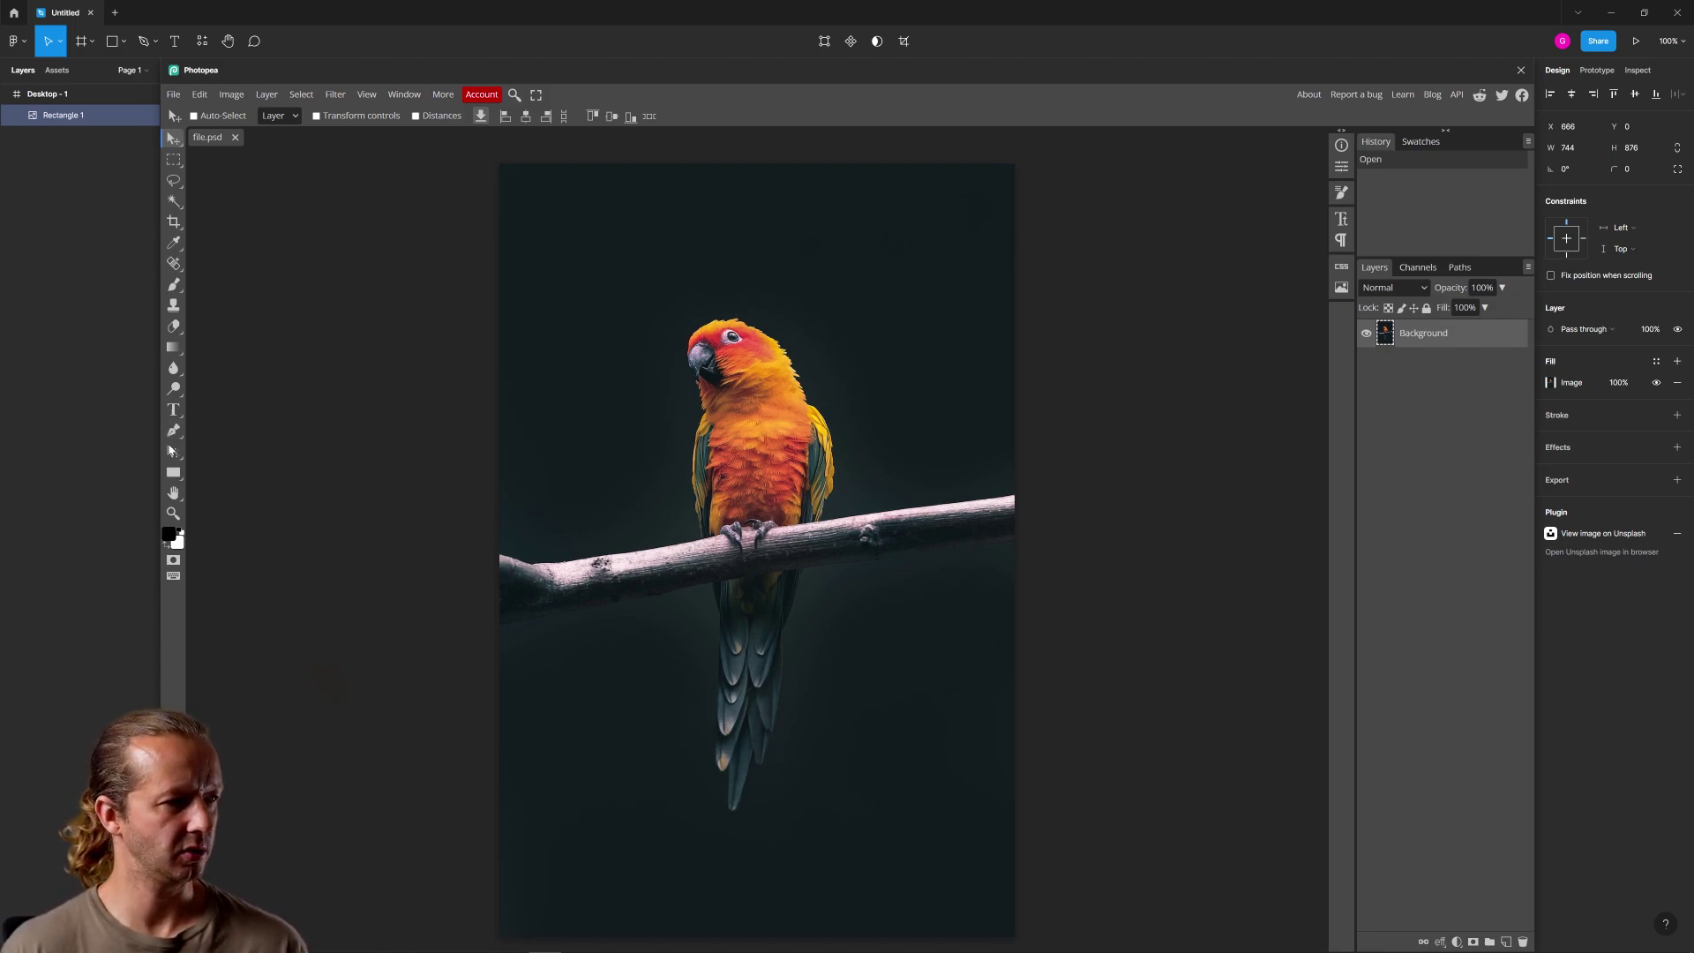
Draw a curved Pen shape in Shape mode from the branch up to the photo's right edge
{"action": "left_click", "coordinate": [174, 436]}
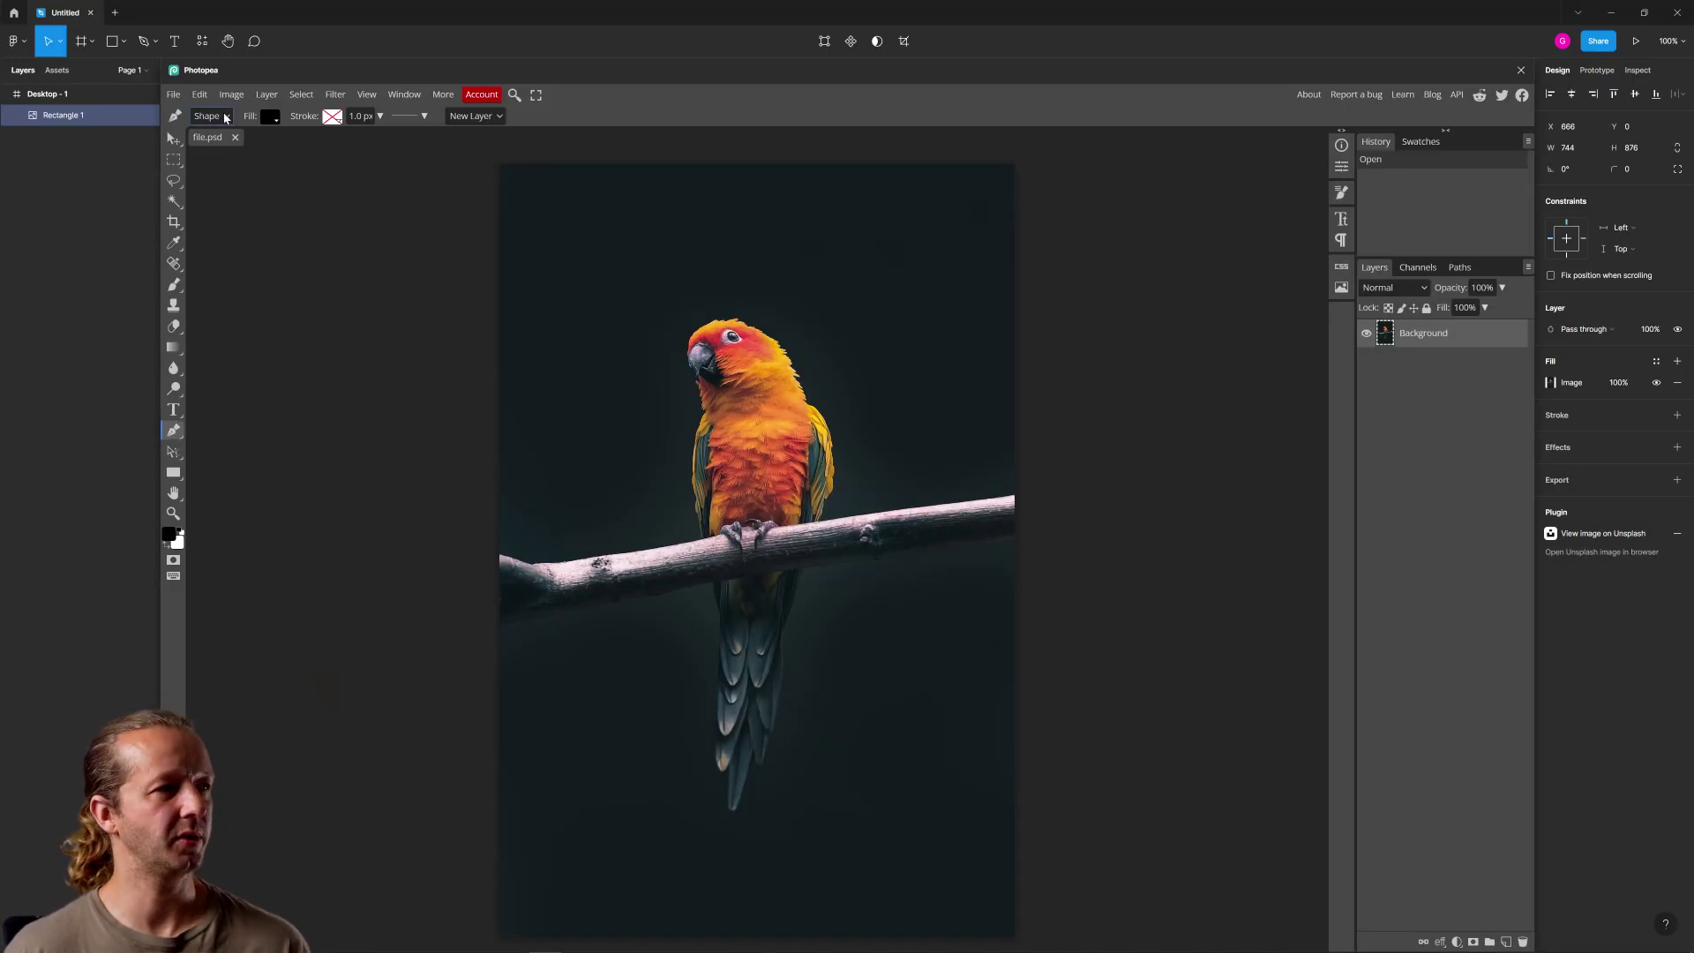
{"action": "left_click", "coordinate": [225, 117]}
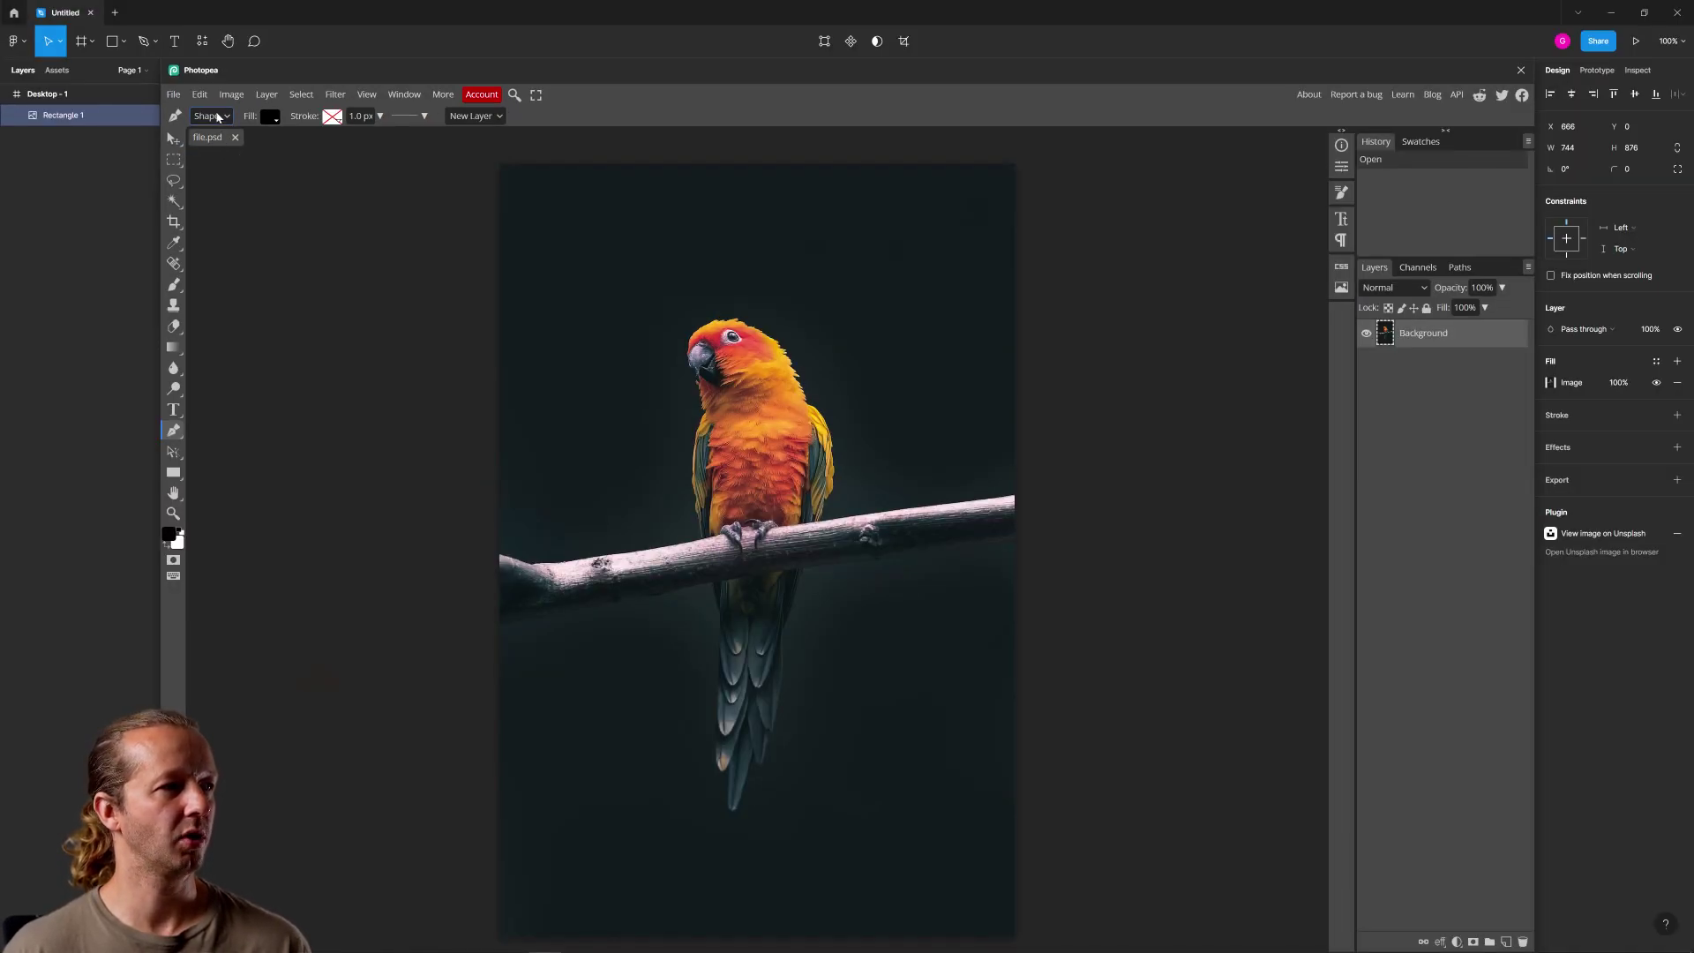
{"action": "left_click", "coordinate": [194, 56]}
{"action": "left_click", "coordinate": [180, 101]}
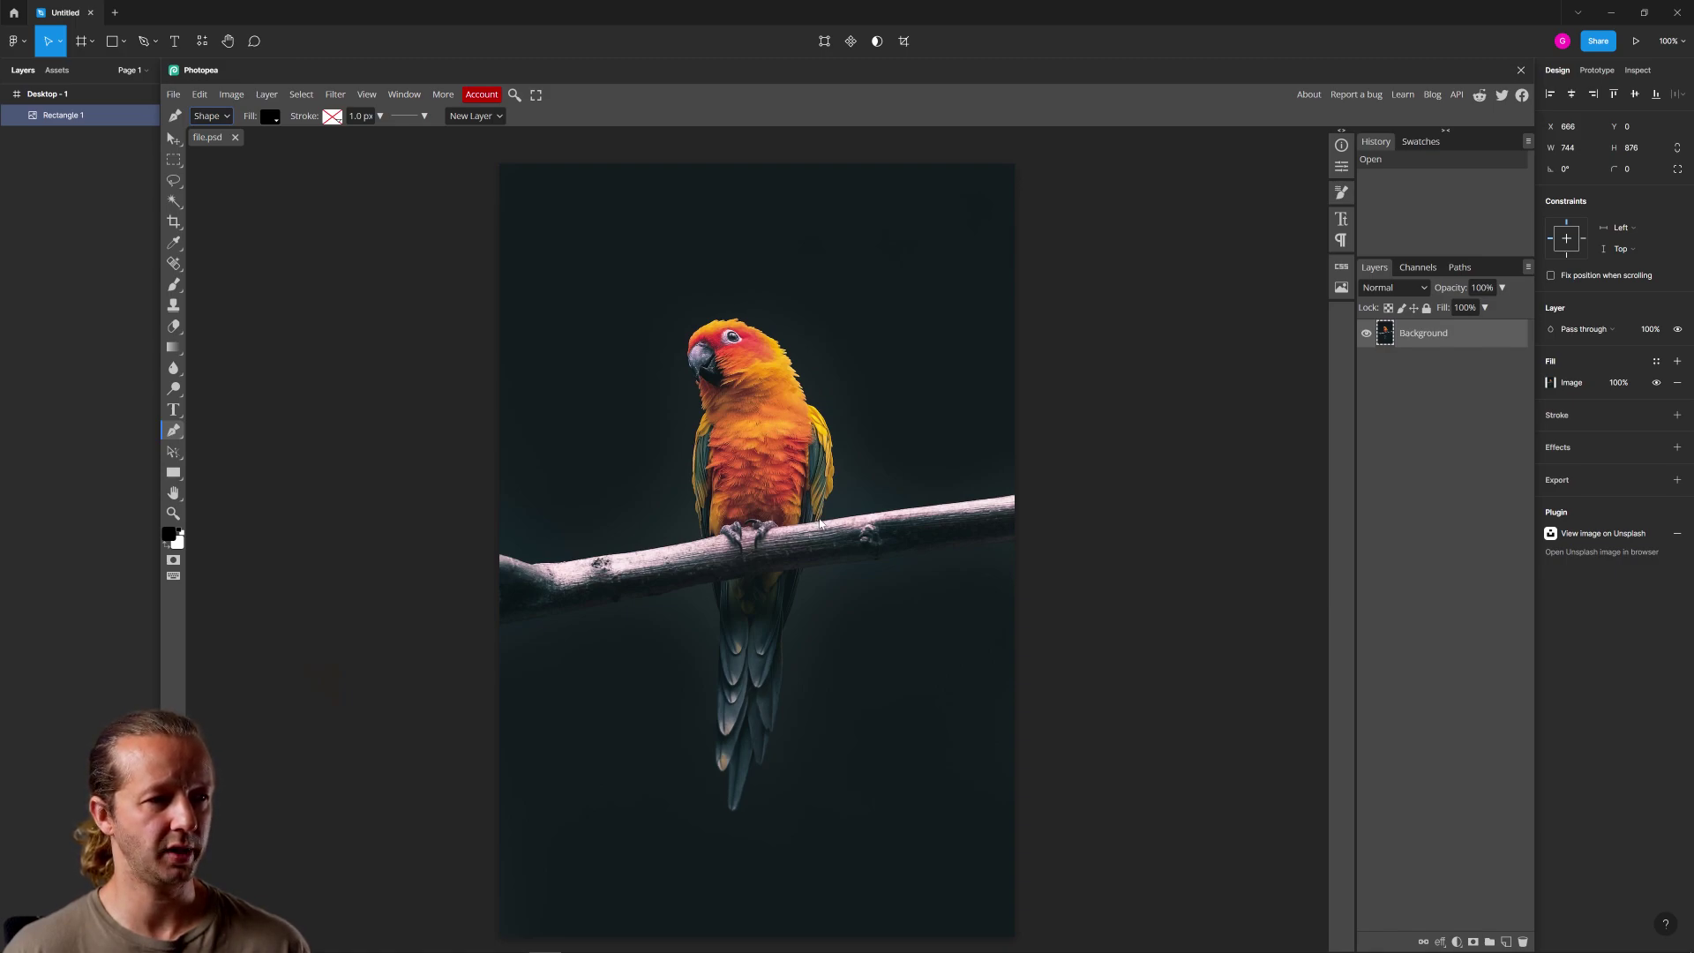
{"action": "left_click_drag", "start_coordinate": [820, 524], "coordinate": [928, 379]}
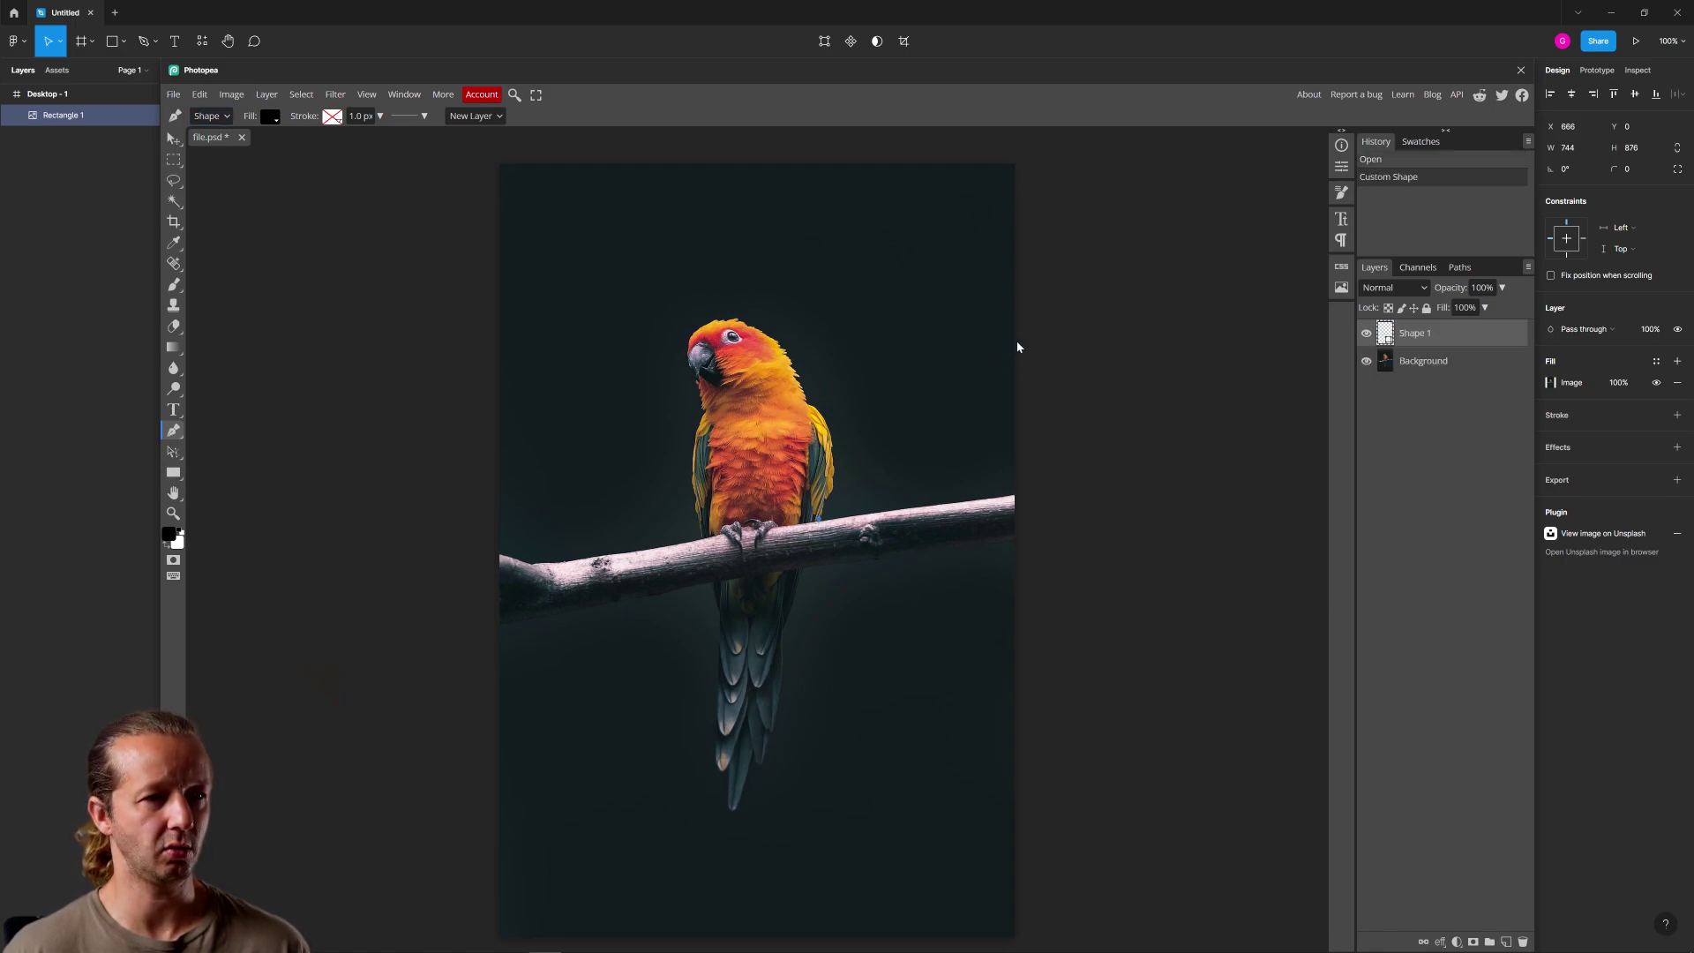
{"action": "left_click_drag", "start_coordinate": [1014, 341], "coordinate": [1134, 348]}
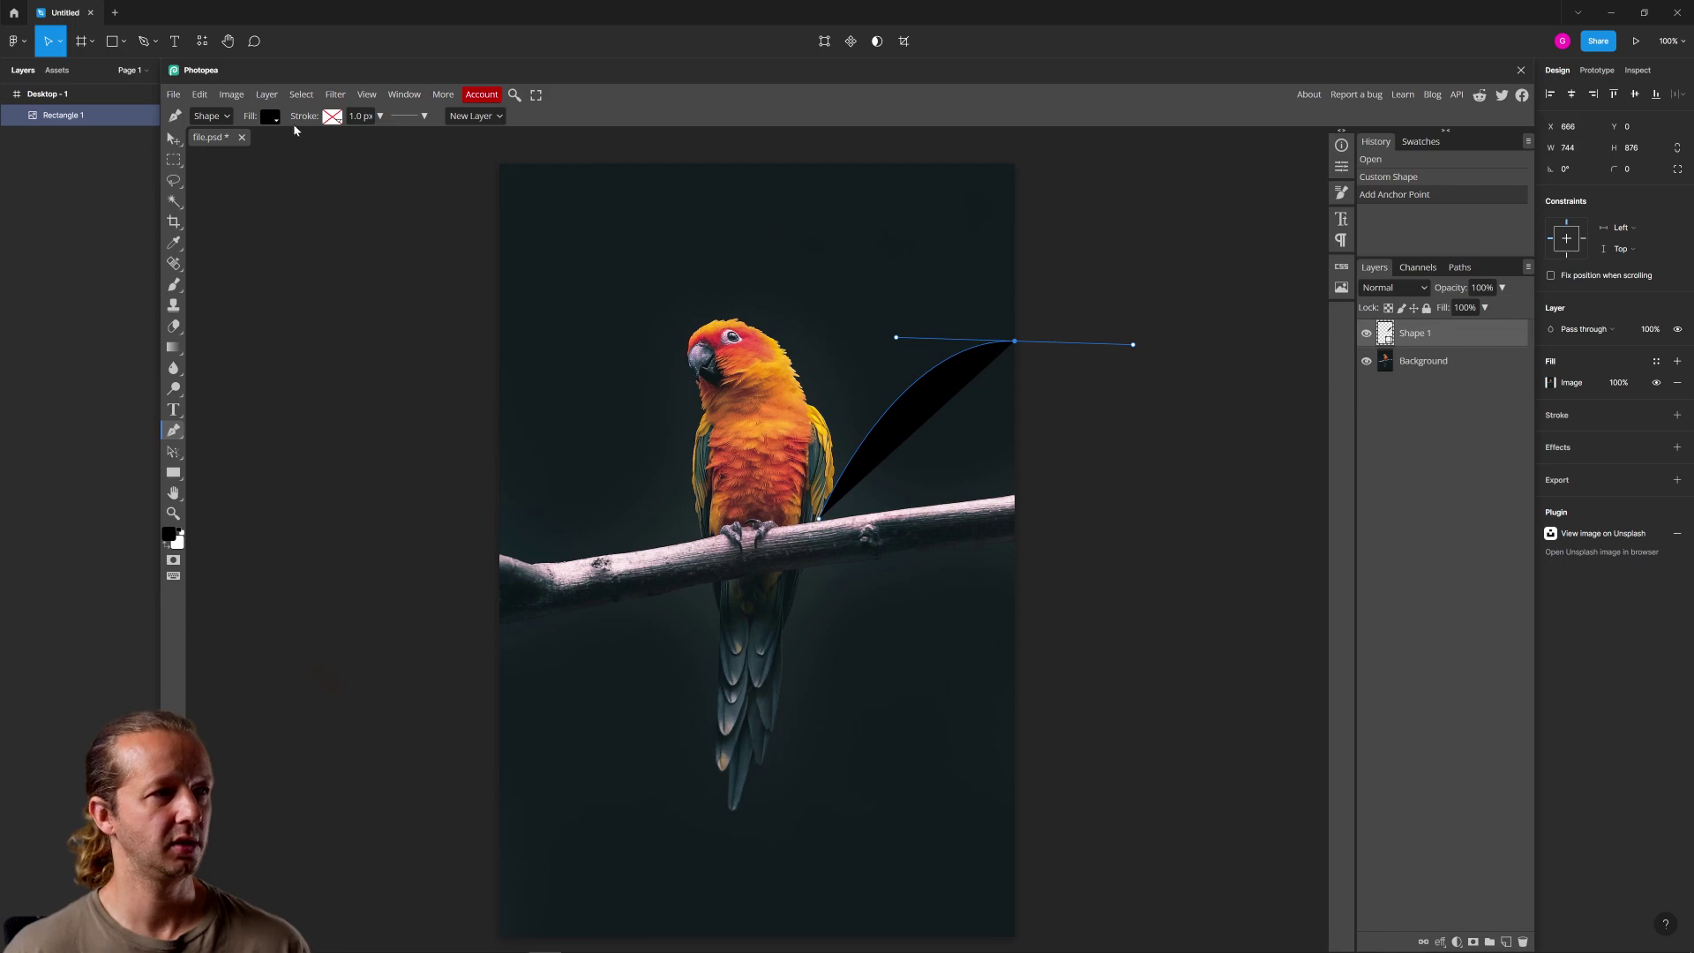
Set the curve's fill to none and its stroke to solid white, keeping Shape 1 selected
{"action": "left_click", "coordinate": [270, 116]}
{"action": "left_click", "coordinate": [312, 150]}
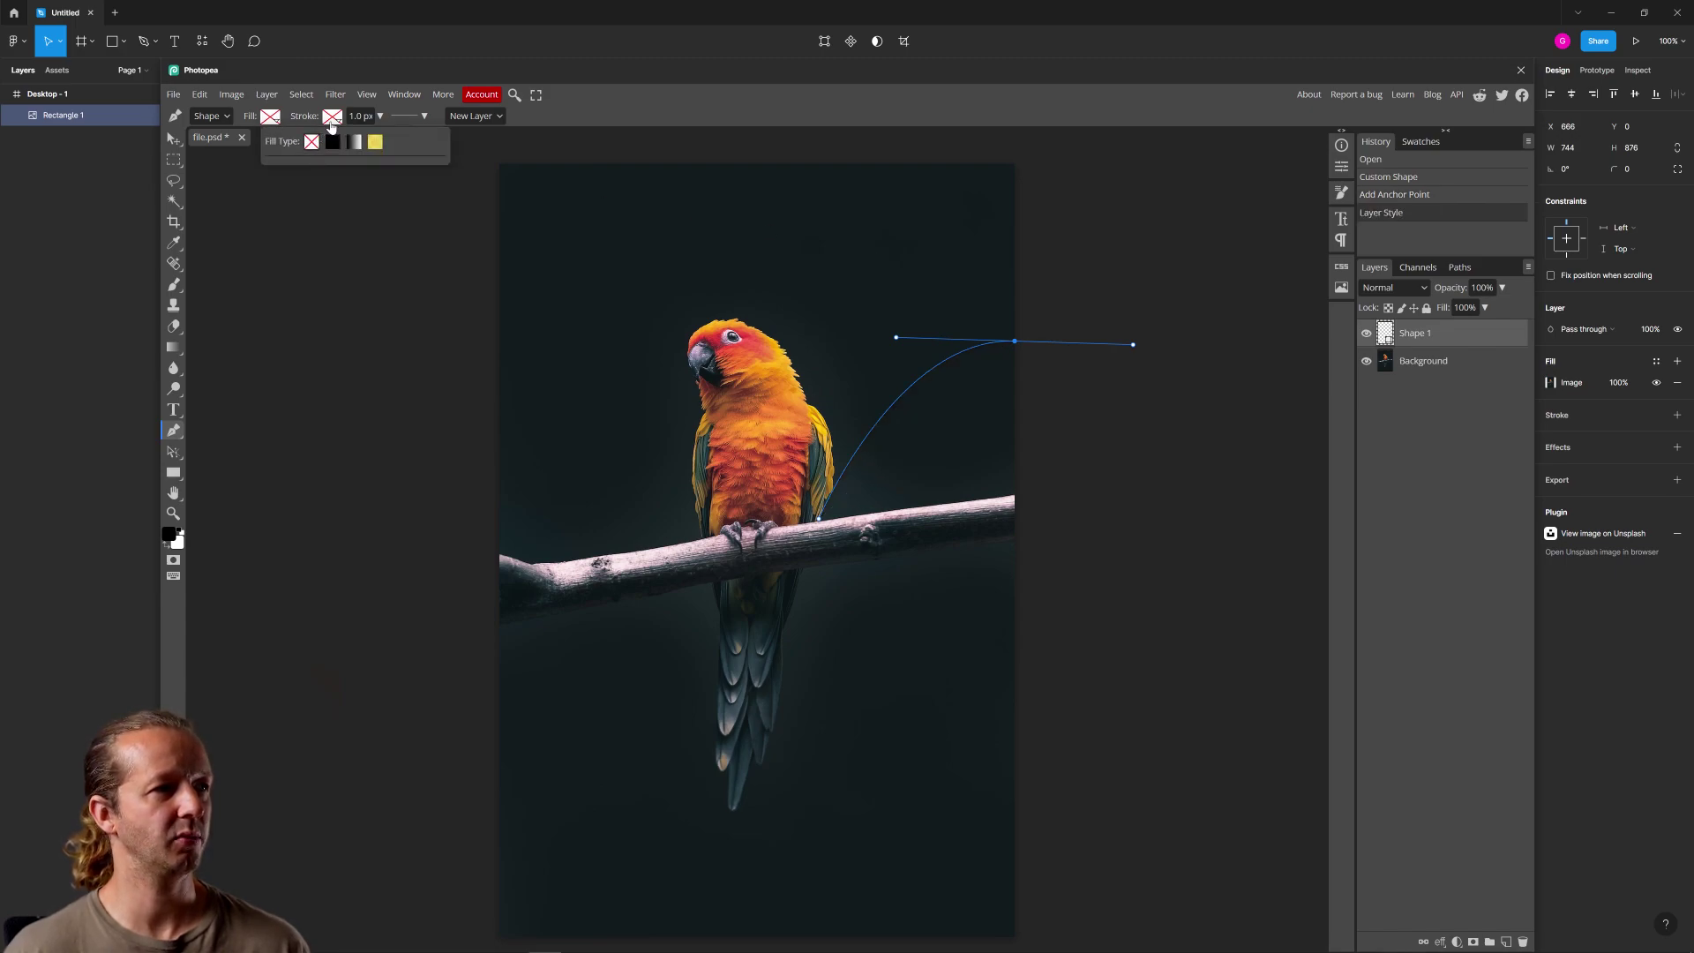
{"action": "left_click", "coordinate": [331, 119]}
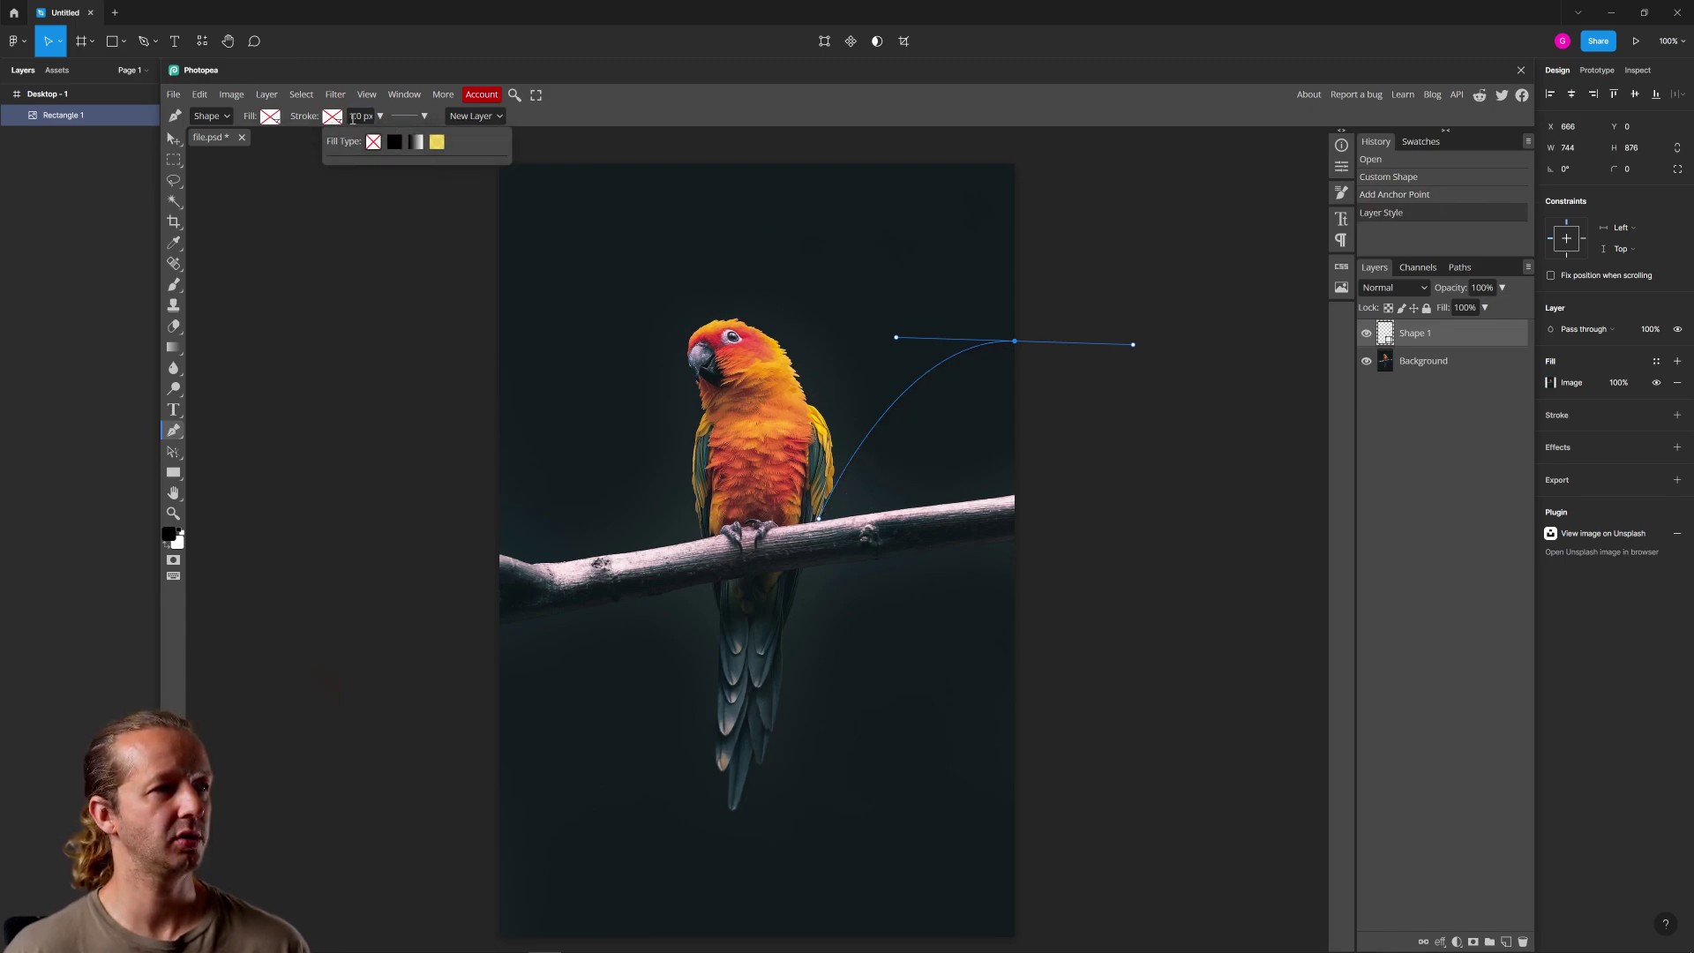
{"action": "left_click", "coordinate": [393, 143]}
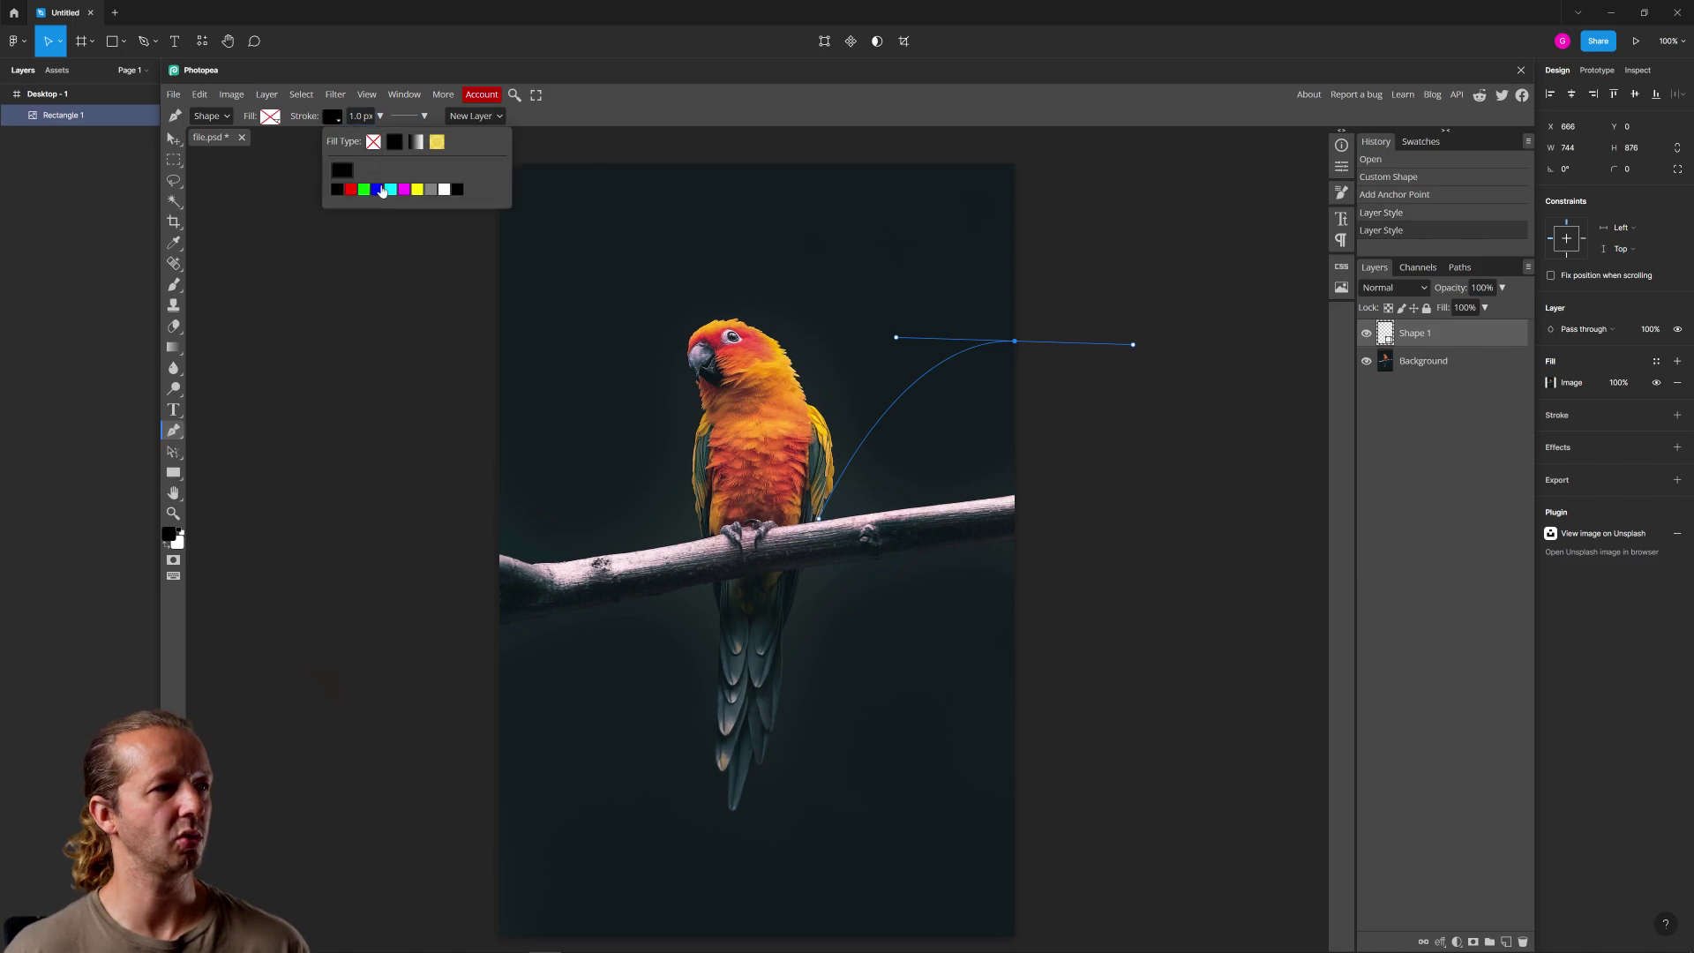
{"action": "left_click", "coordinate": [444, 188]}
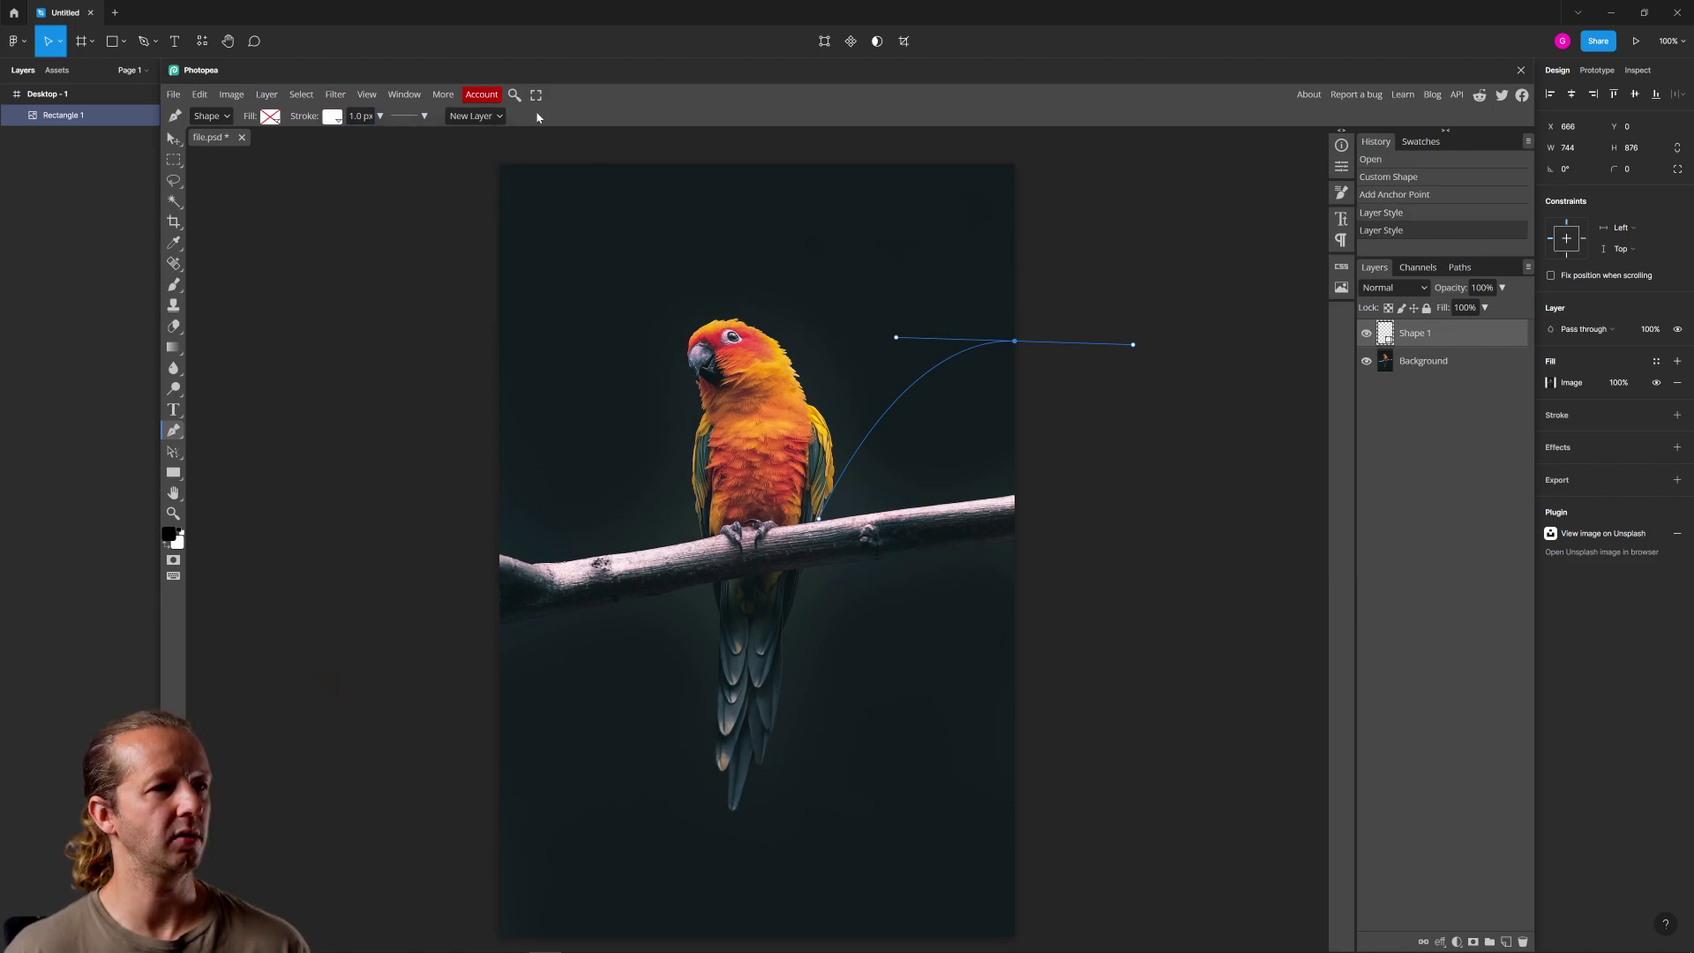
{"action": "left_click", "coordinate": [172, 145]}
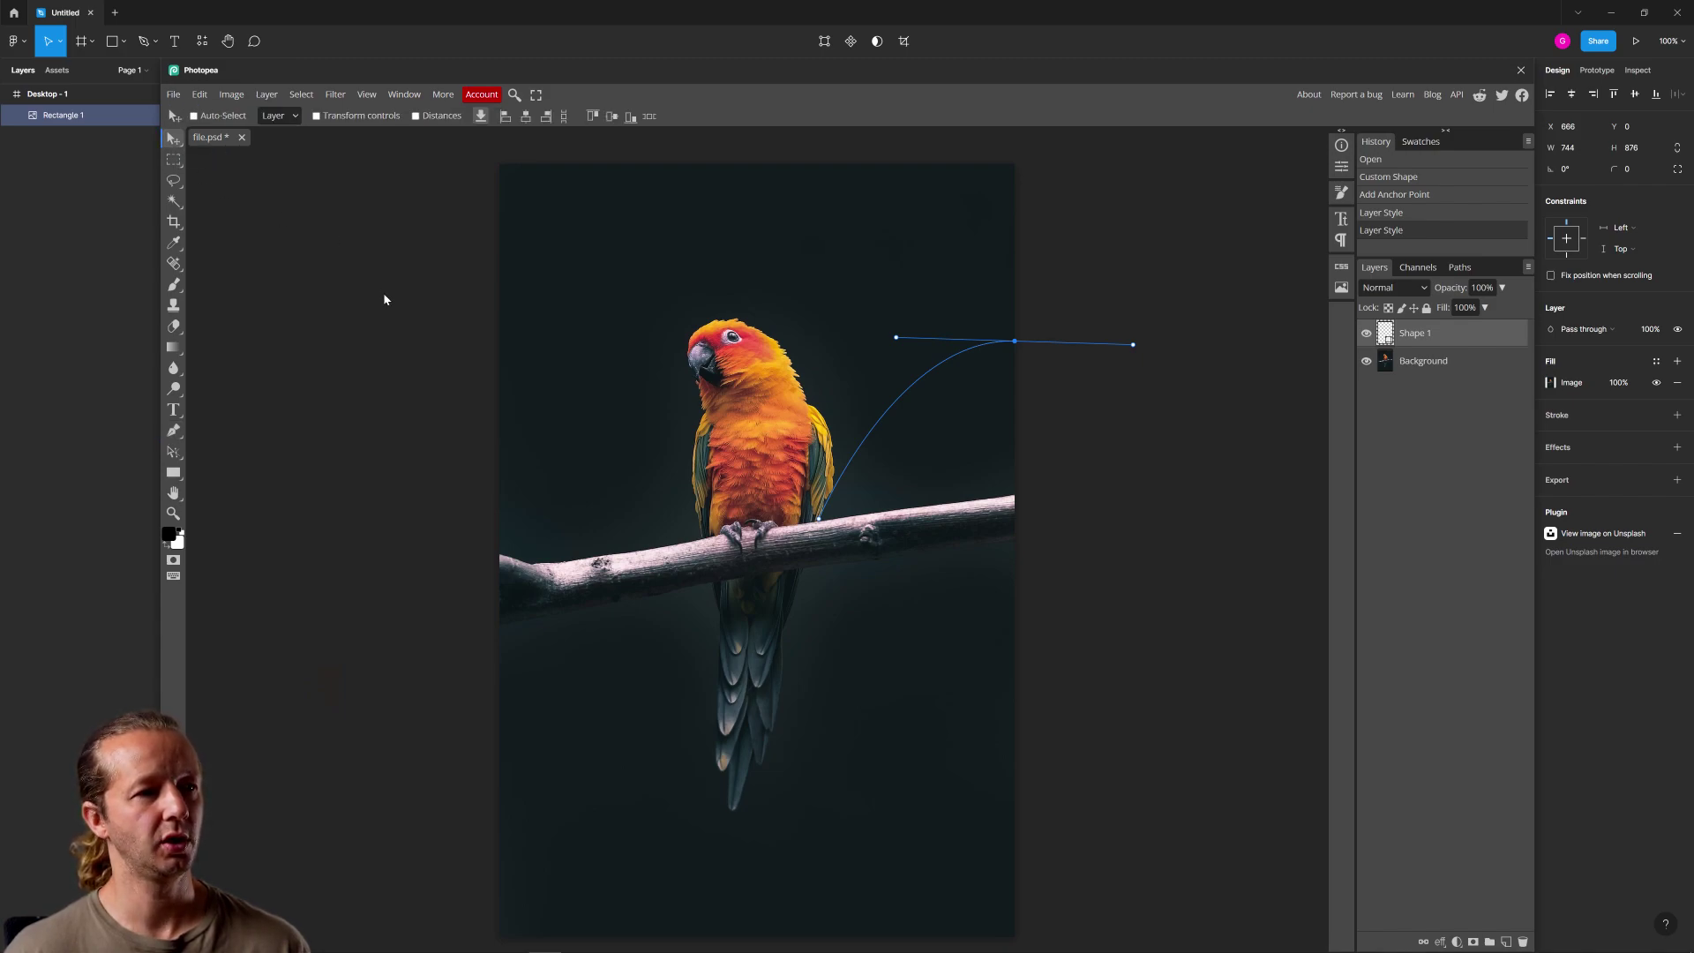
{"action": "left_click", "coordinate": [1420, 362]}
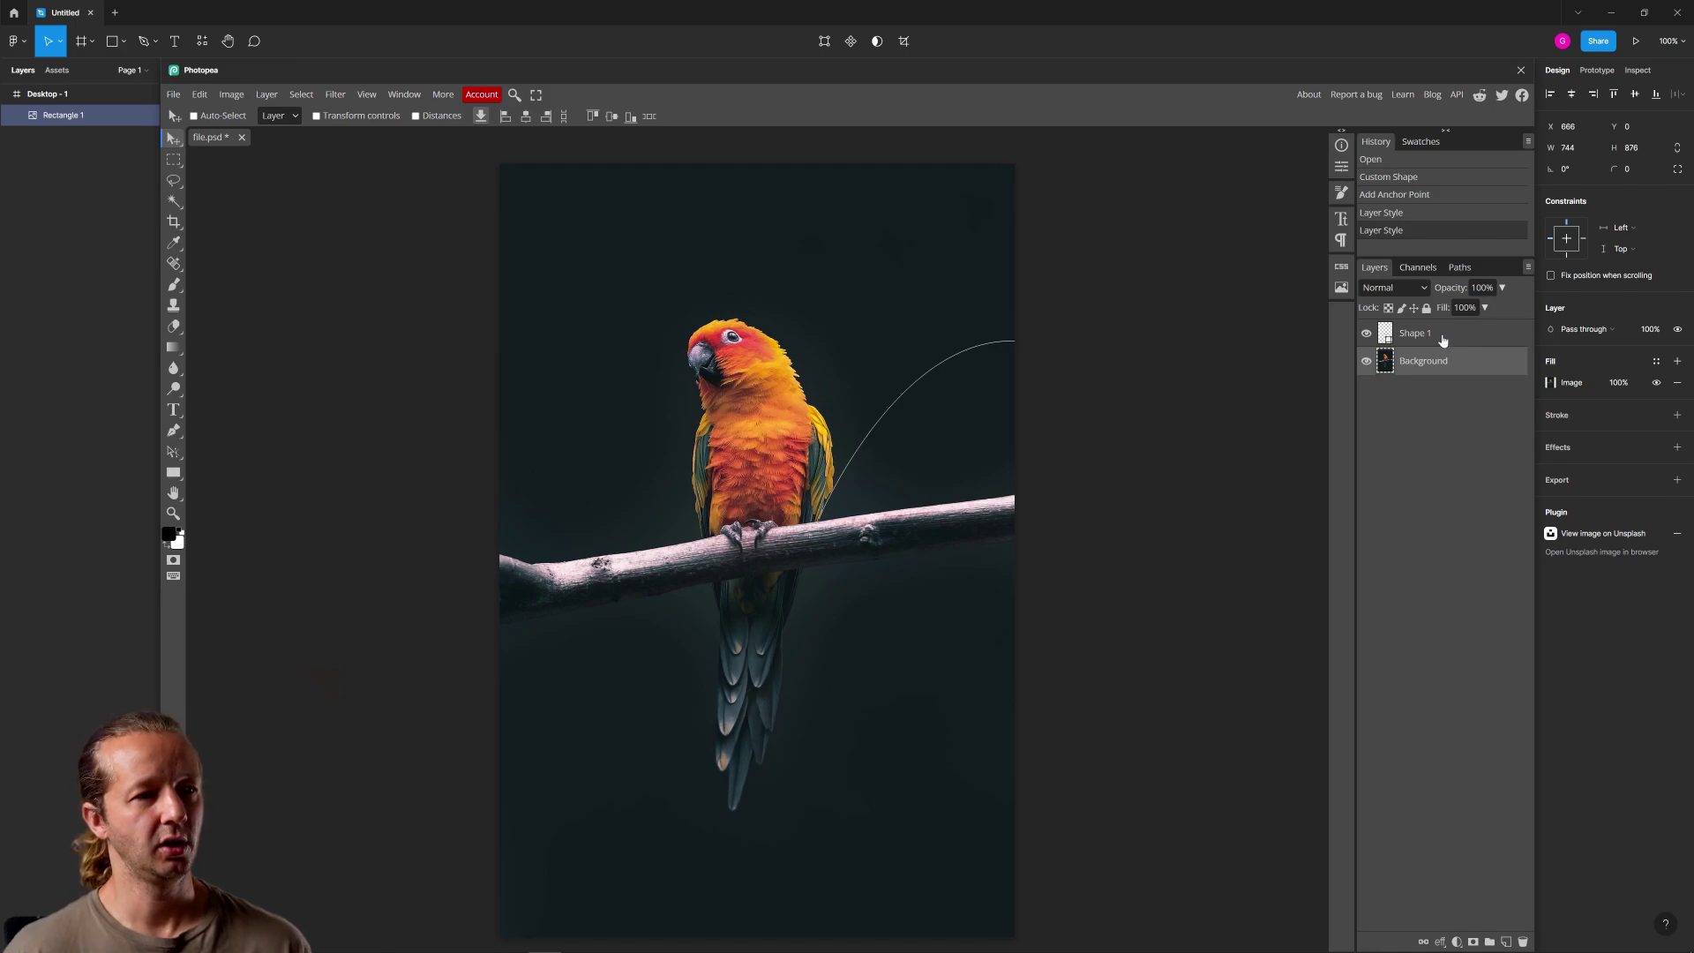
{"action": "left_click", "coordinate": [1441, 341]}
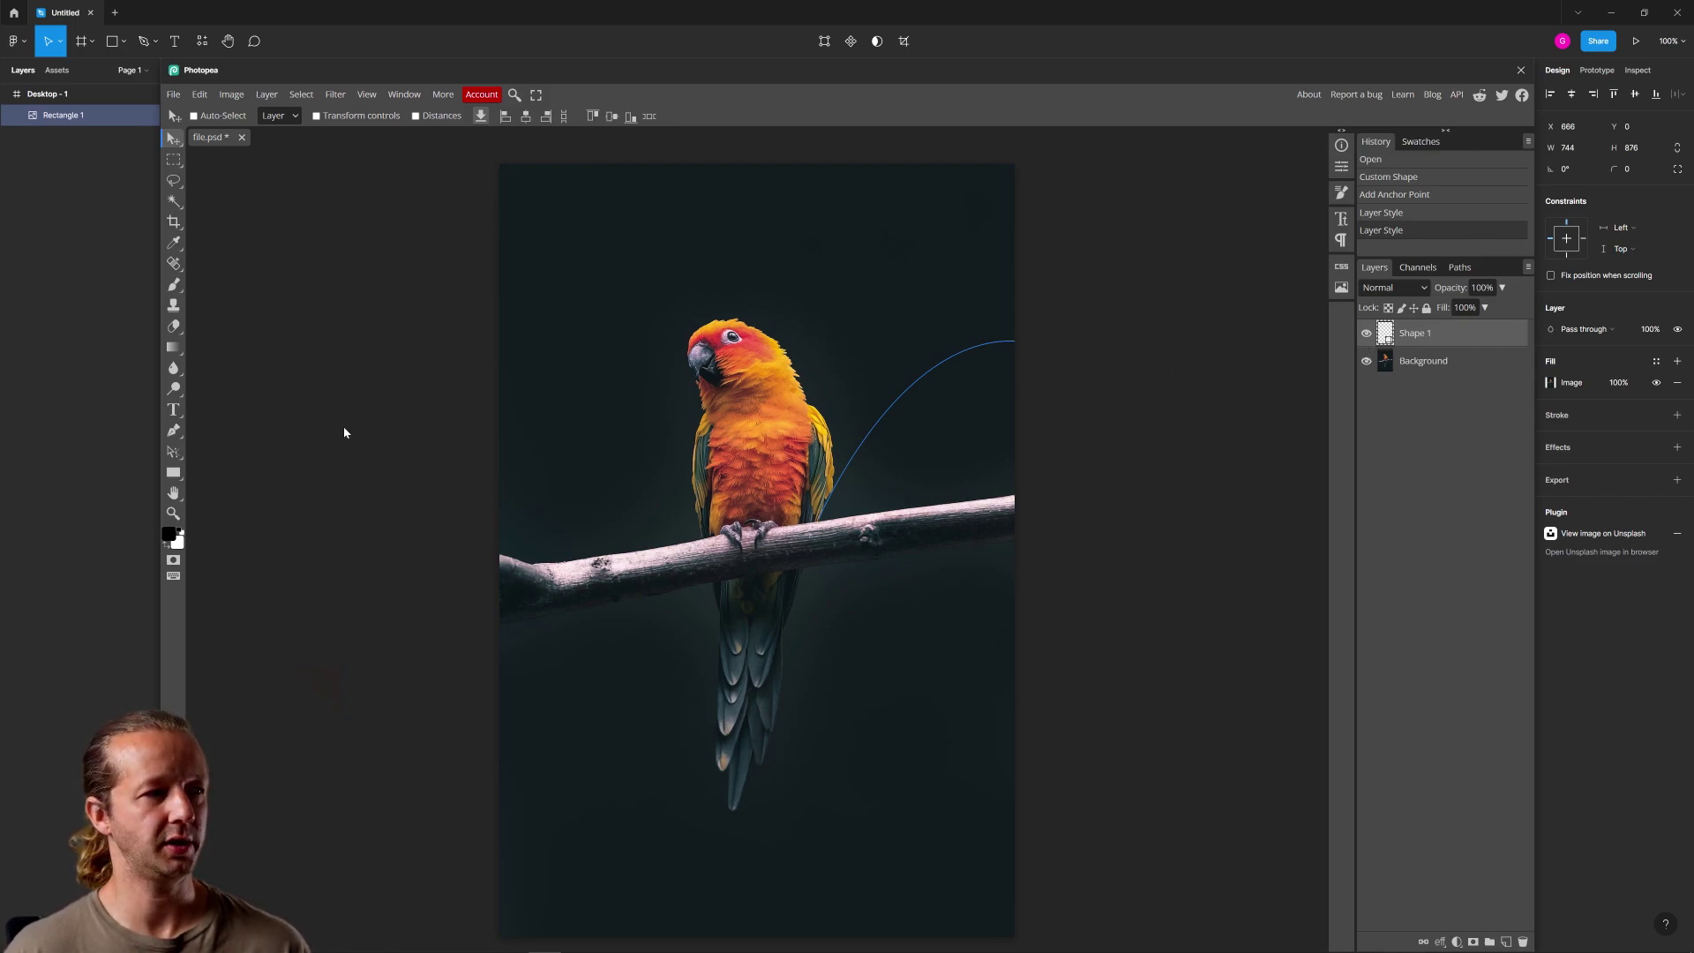
Set the eraser to a soft round 424 px brush at 0% hardness and try erasing the curve's end
{"action": "left_click", "coordinate": [174, 327]}
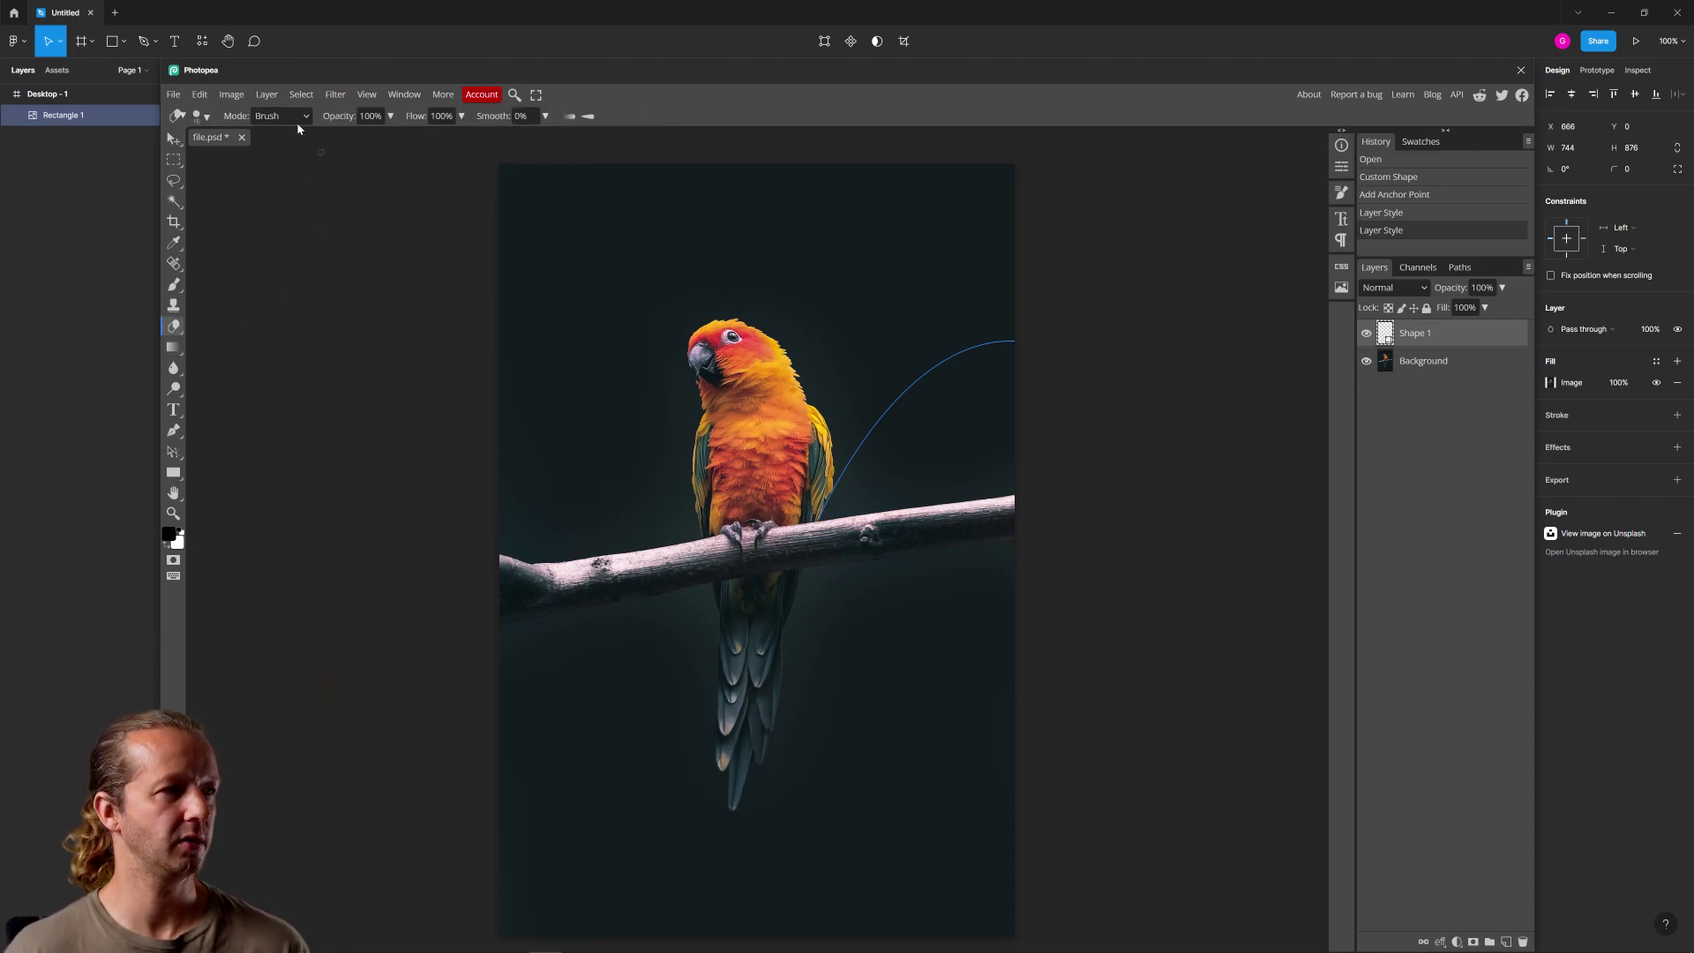
{"action": "left_click", "coordinate": [198, 115]}
{"action": "left_click", "coordinate": [360, 185]}
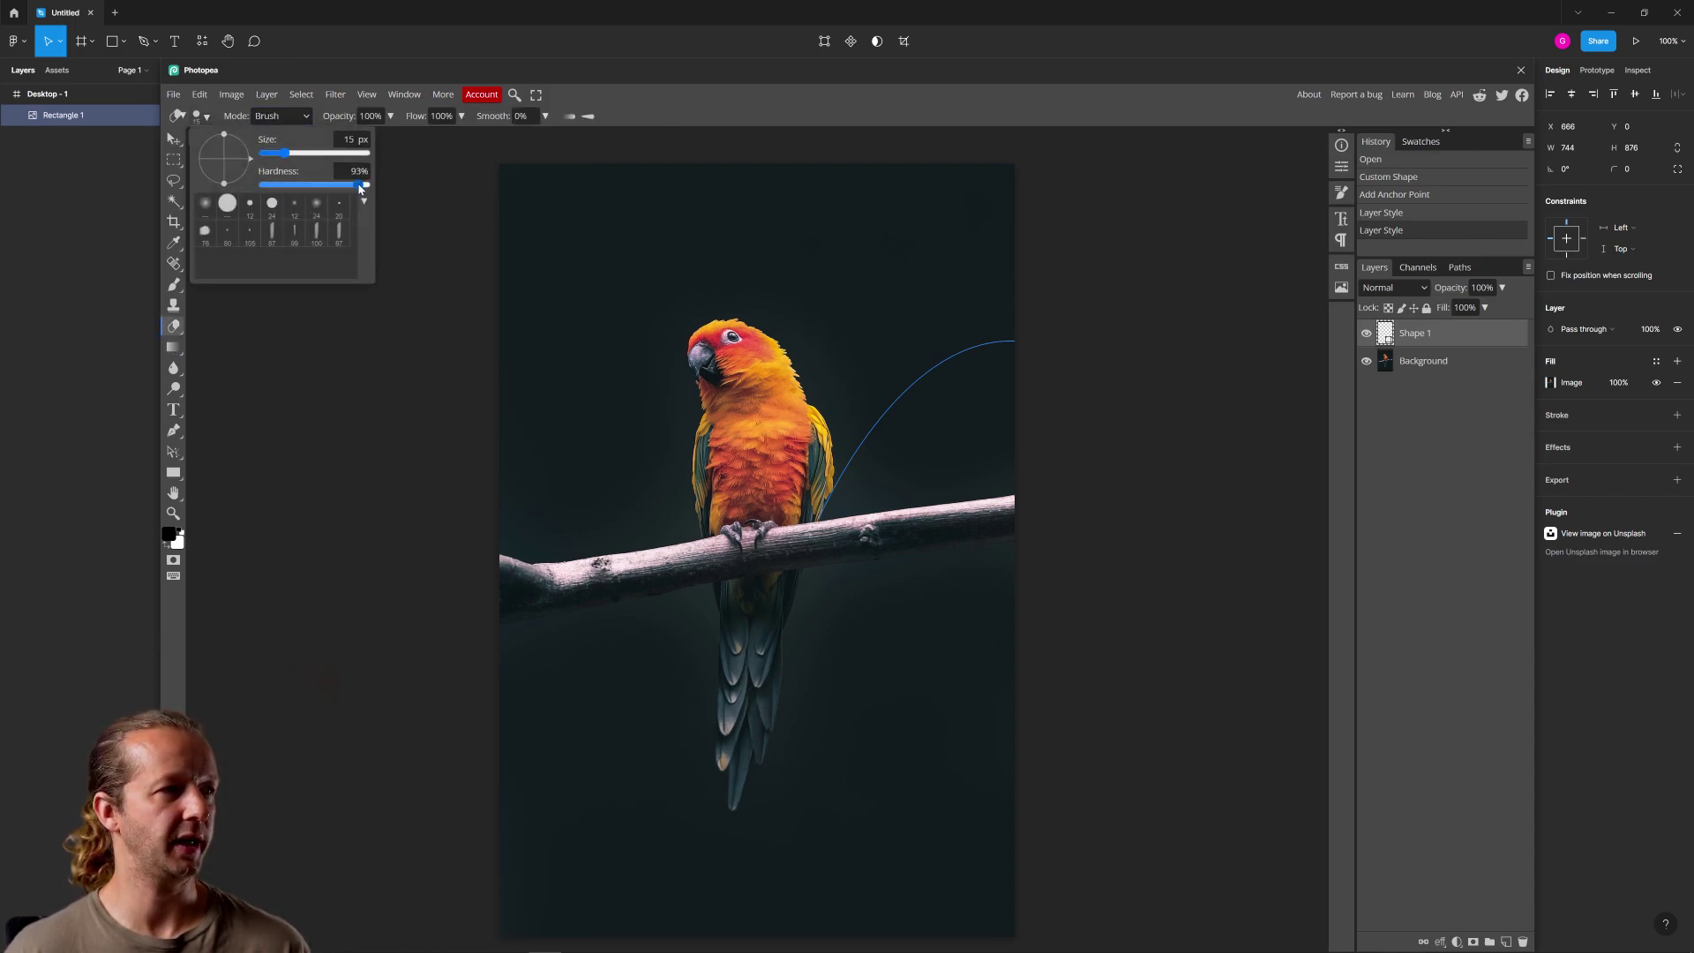
{"action": "left_click_drag", "start_coordinate": [360, 187], "coordinate": [234, 185]}
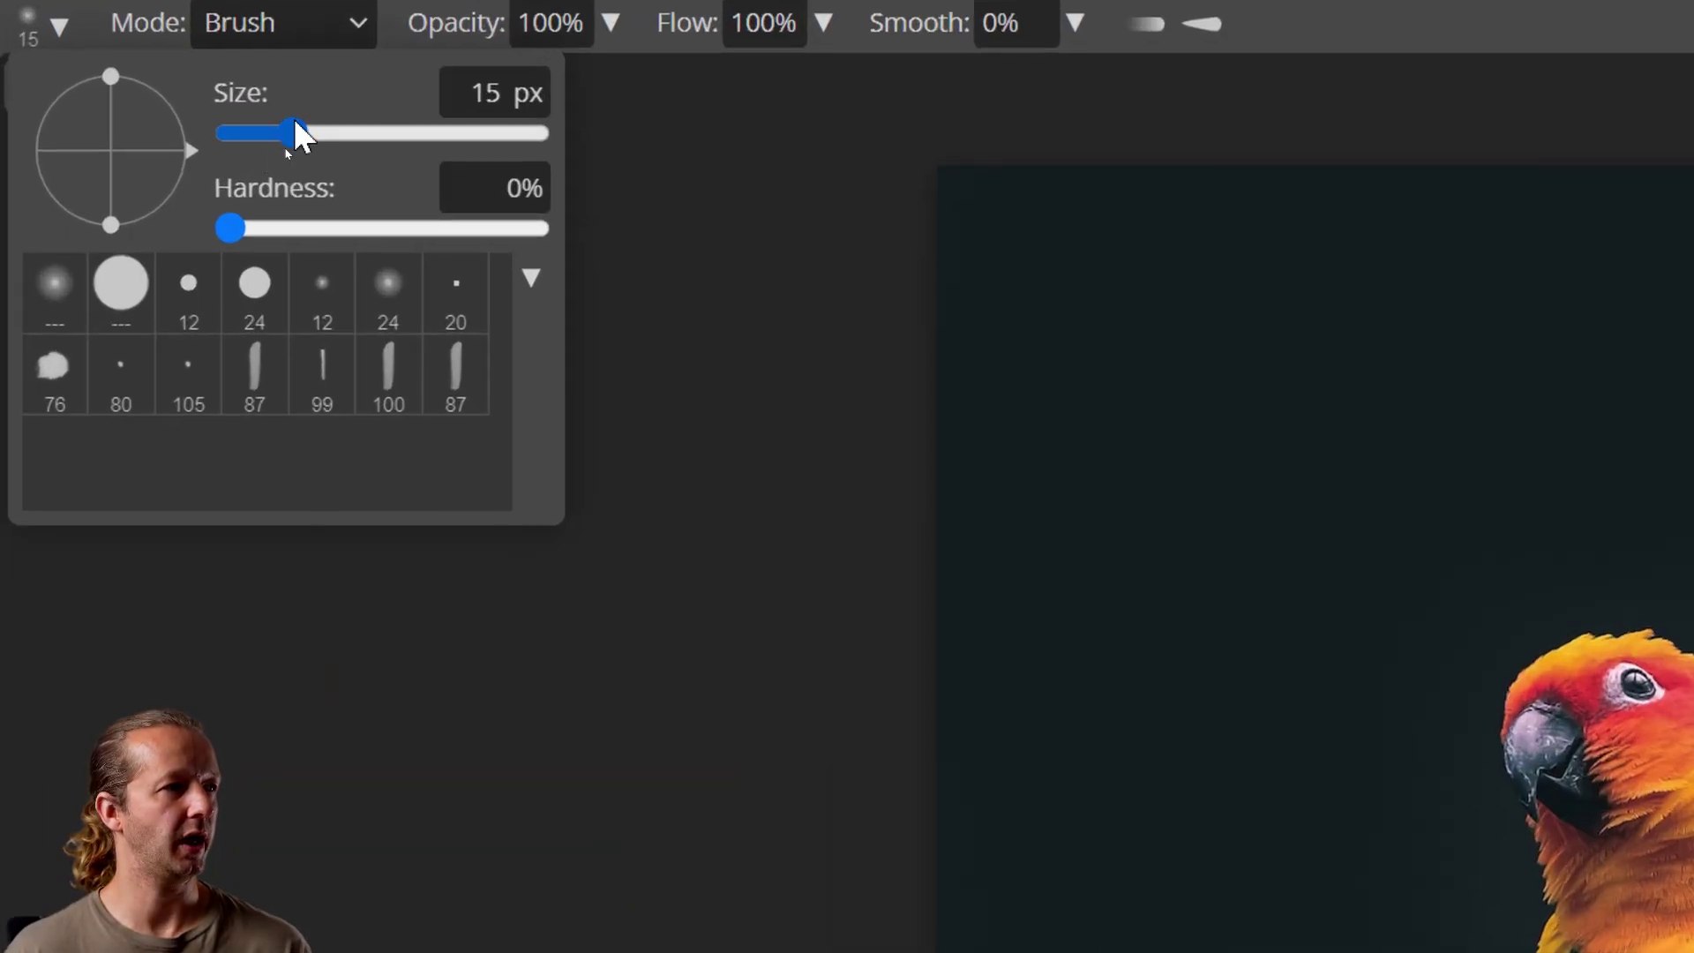
{"action": "left_click_drag", "start_coordinate": [285, 153], "coordinate": [454, 138]}
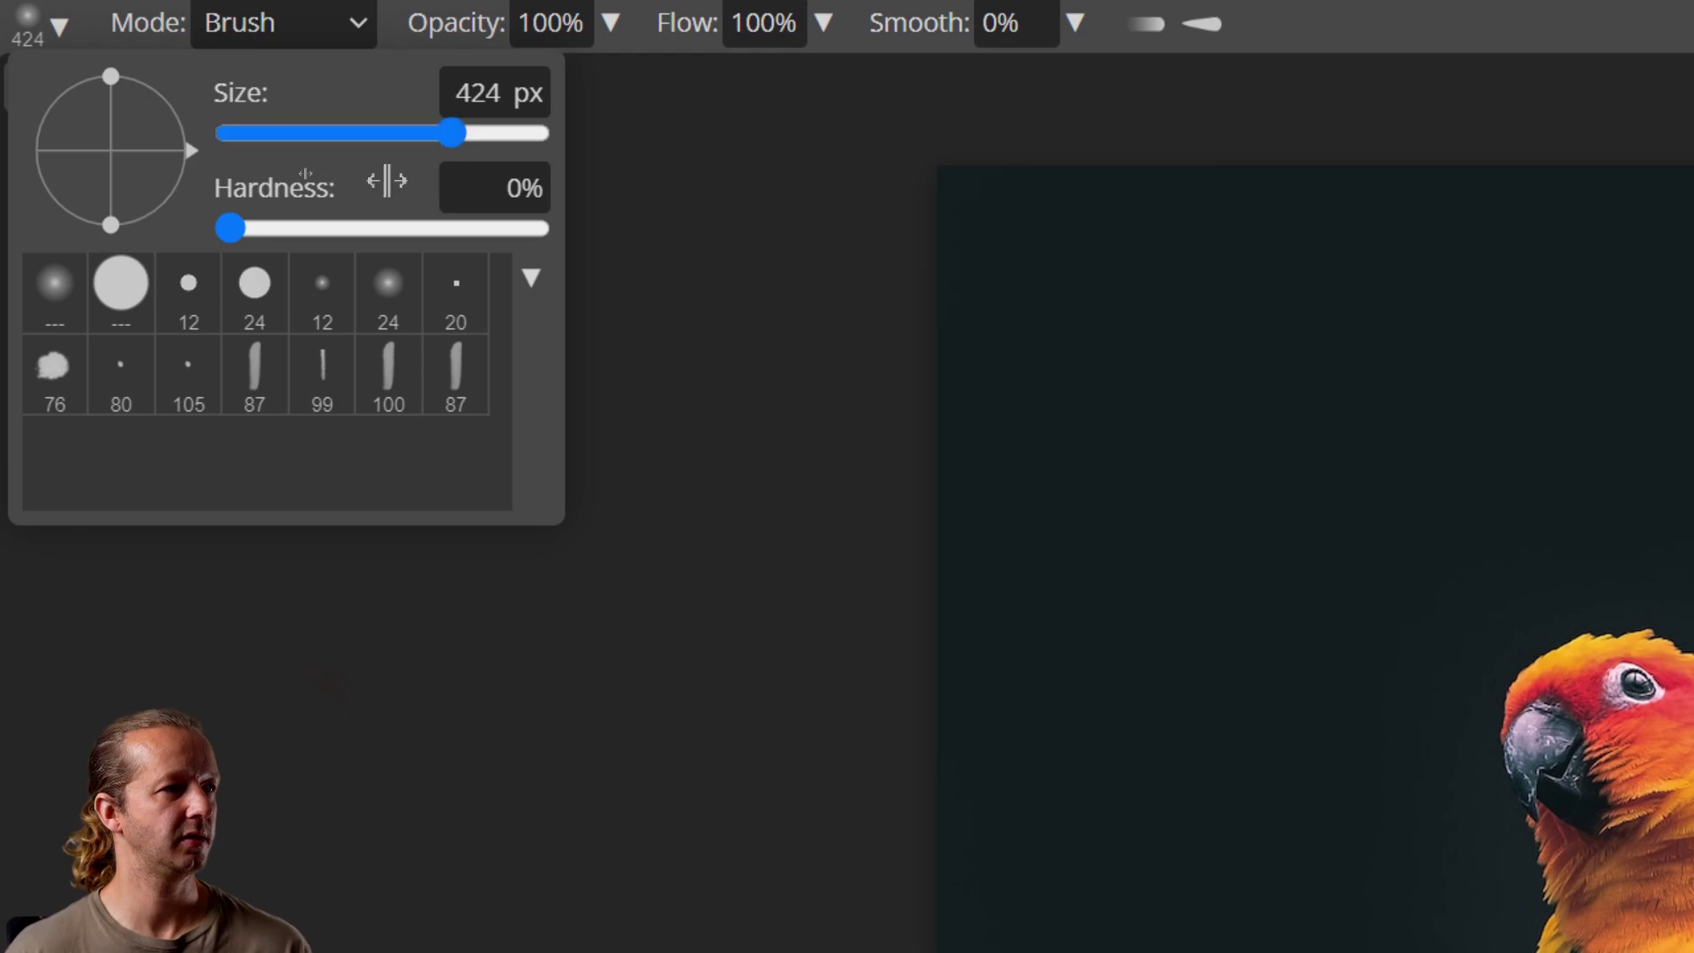
{"action": "left_click", "coordinate": [65, 283]}
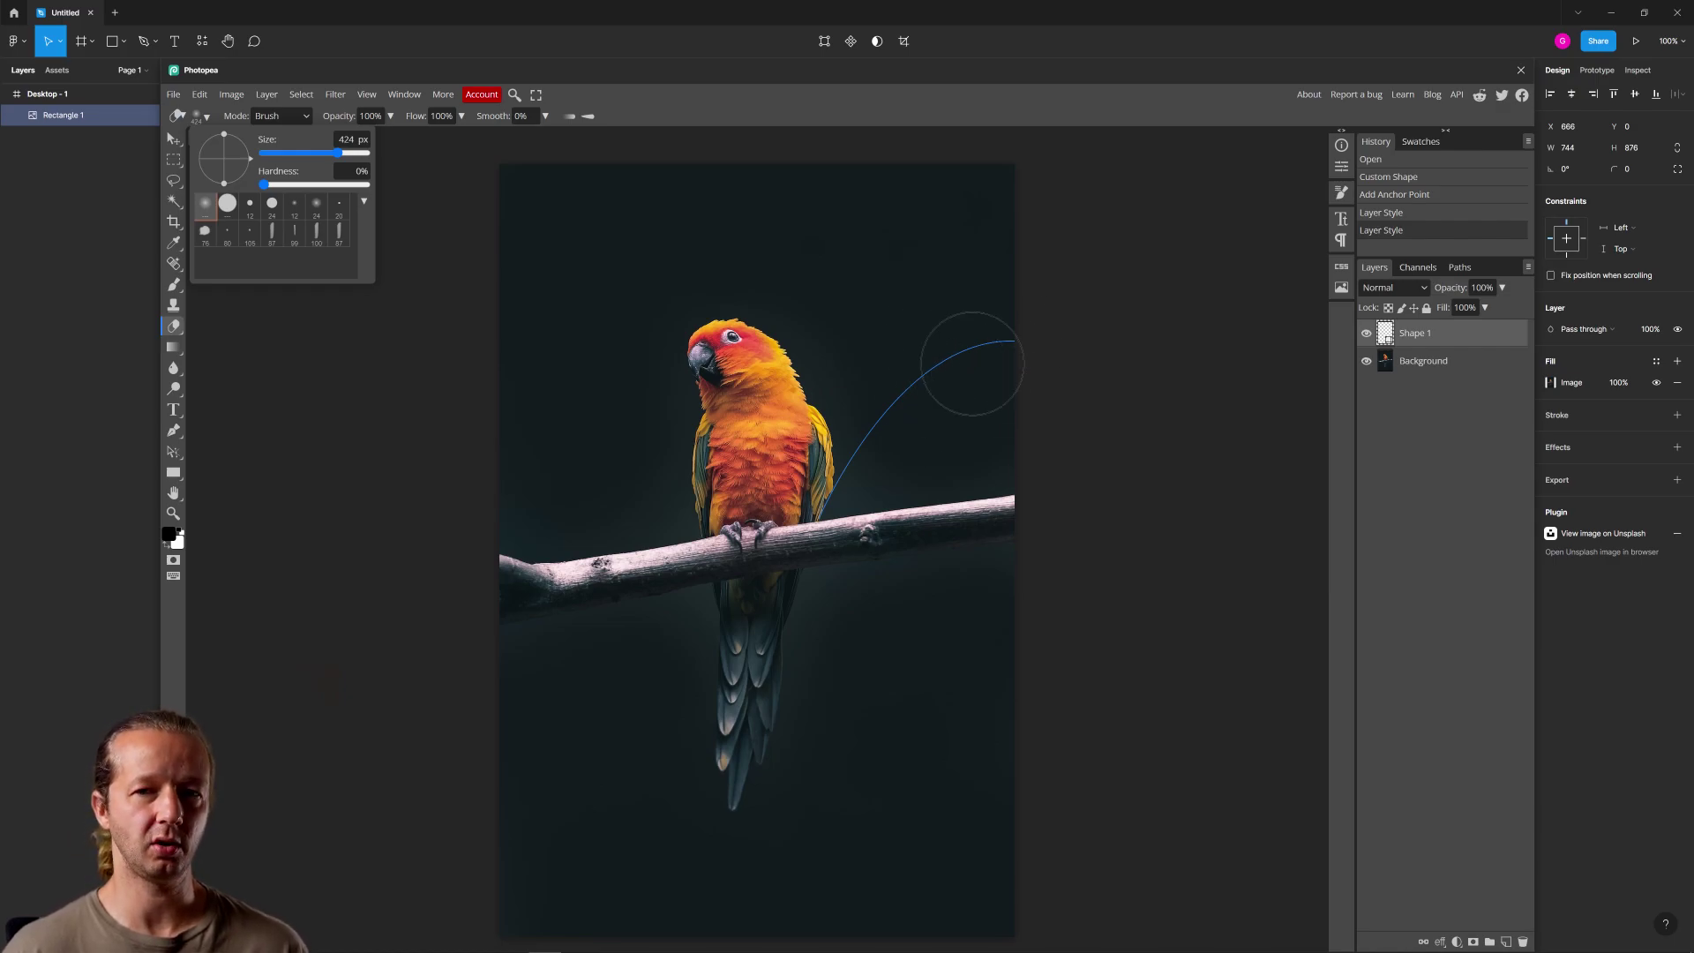
{"action": "left_click", "coordinate": [980, 185]}
{"action": "left_click", "coordinate": [985, 348]}
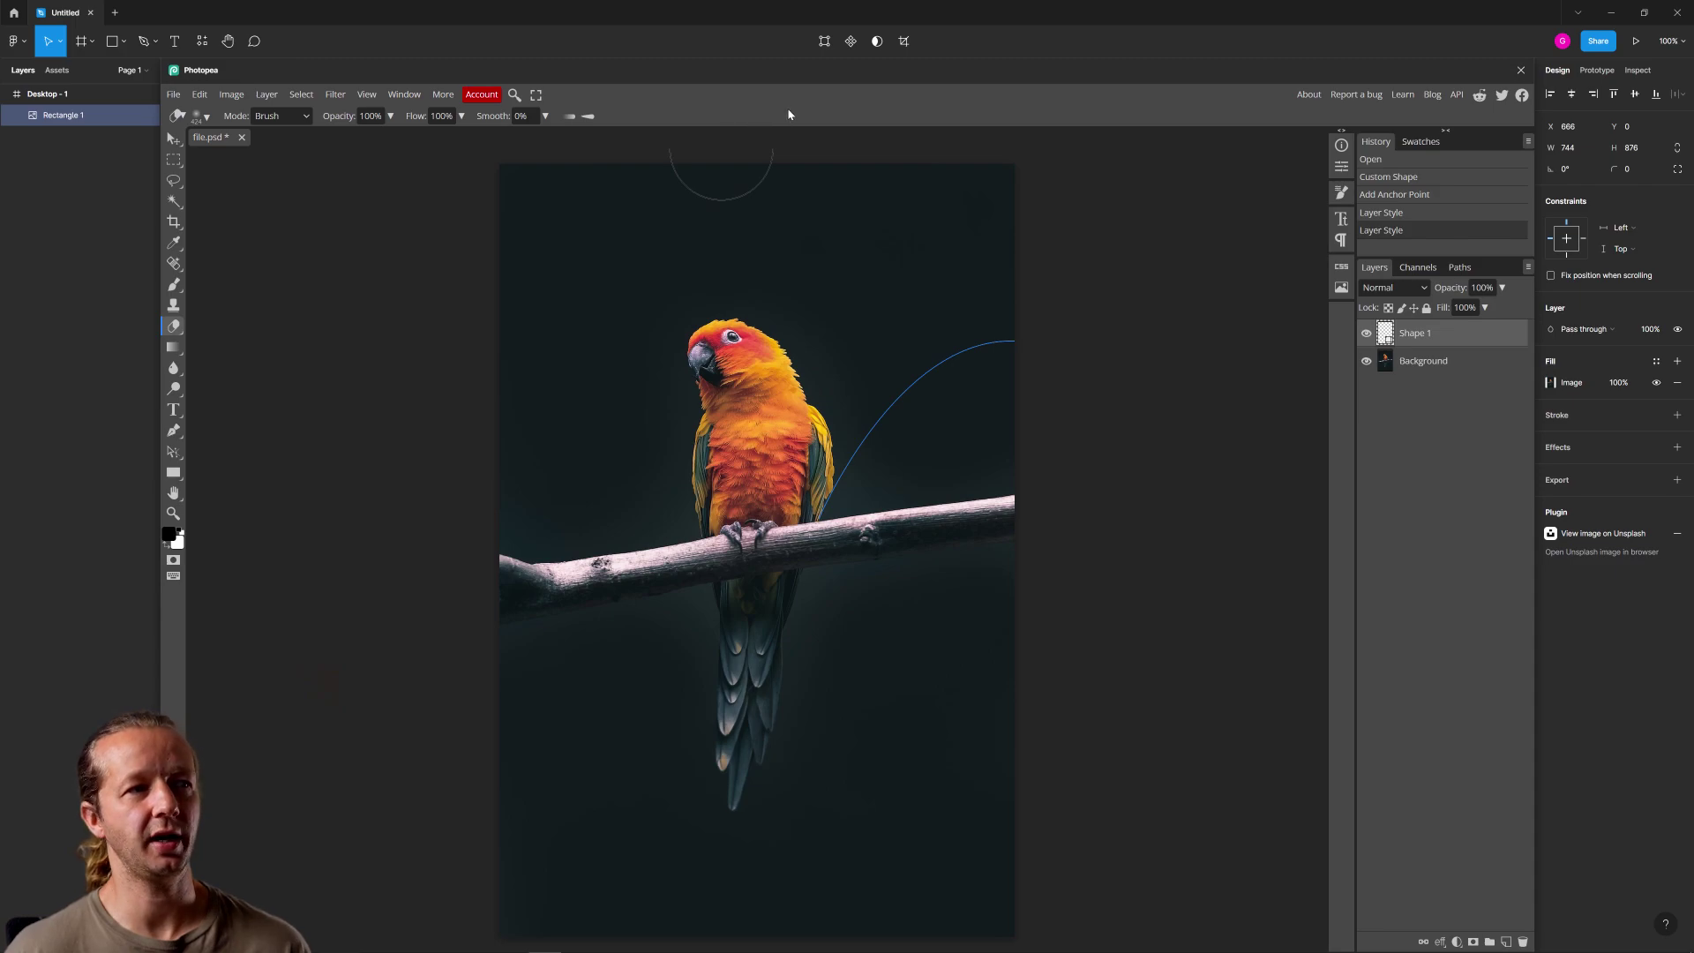
Rasterize the Shape 1 layer, try the path and direct selection modes, and return to the Eraser
{"action": "right_click", "coordinate": [1440, 339]}
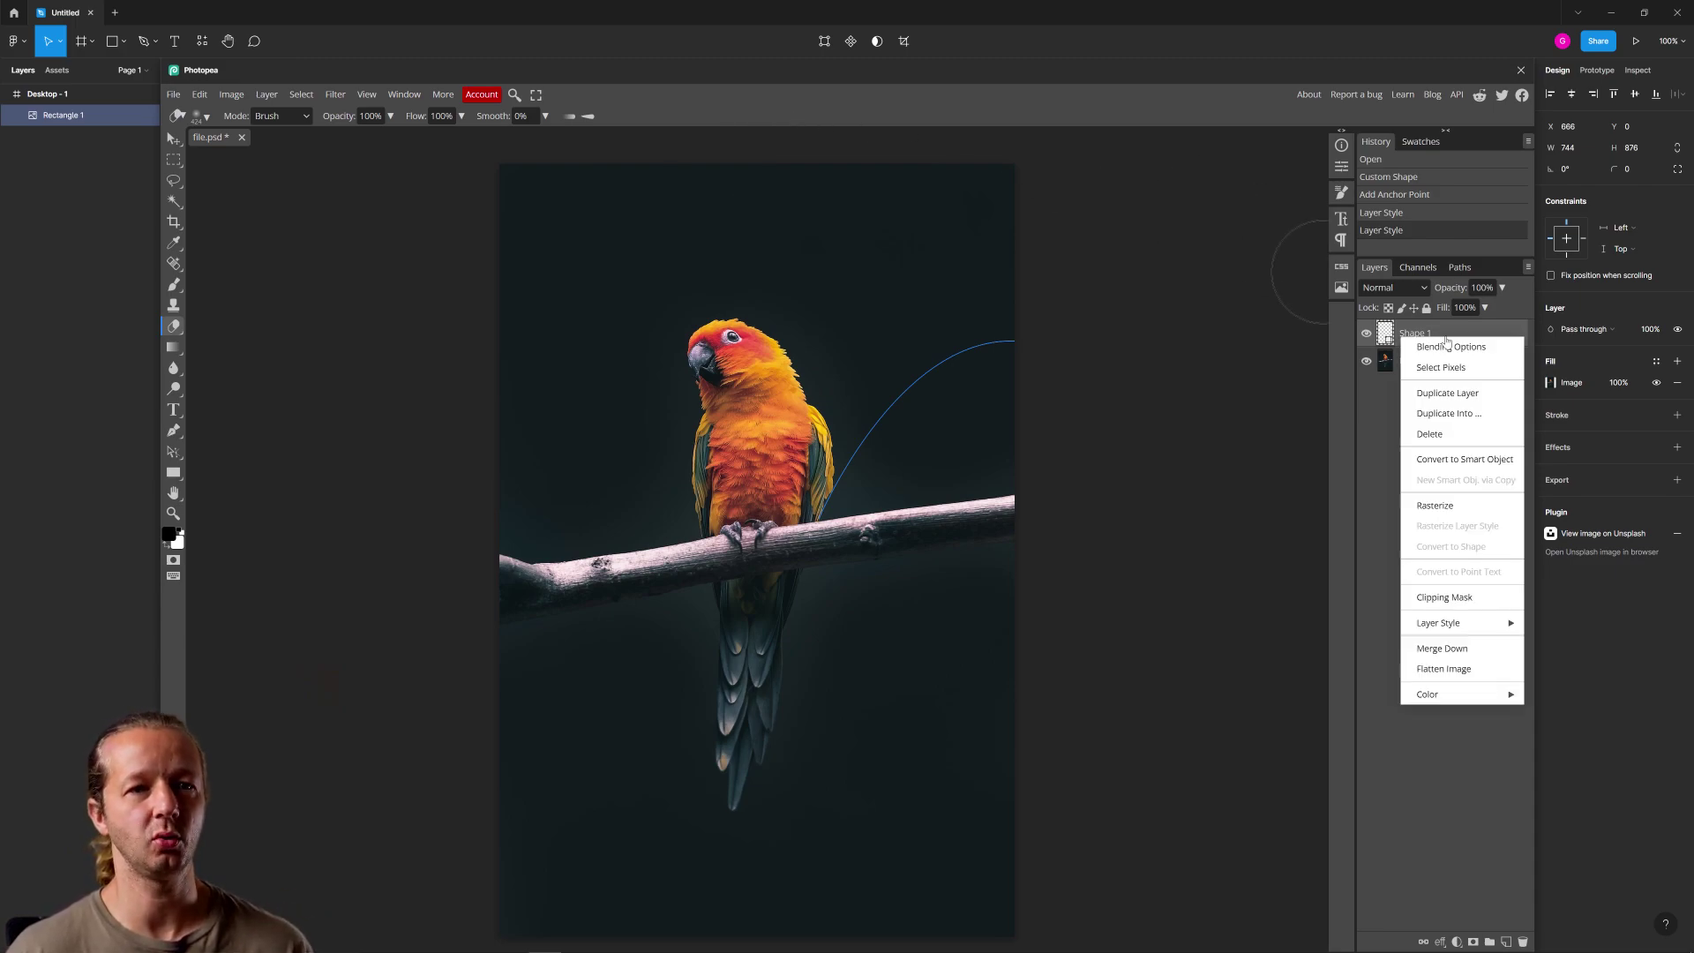
{"action": "left_click", "coordinate": [1435, 505]}
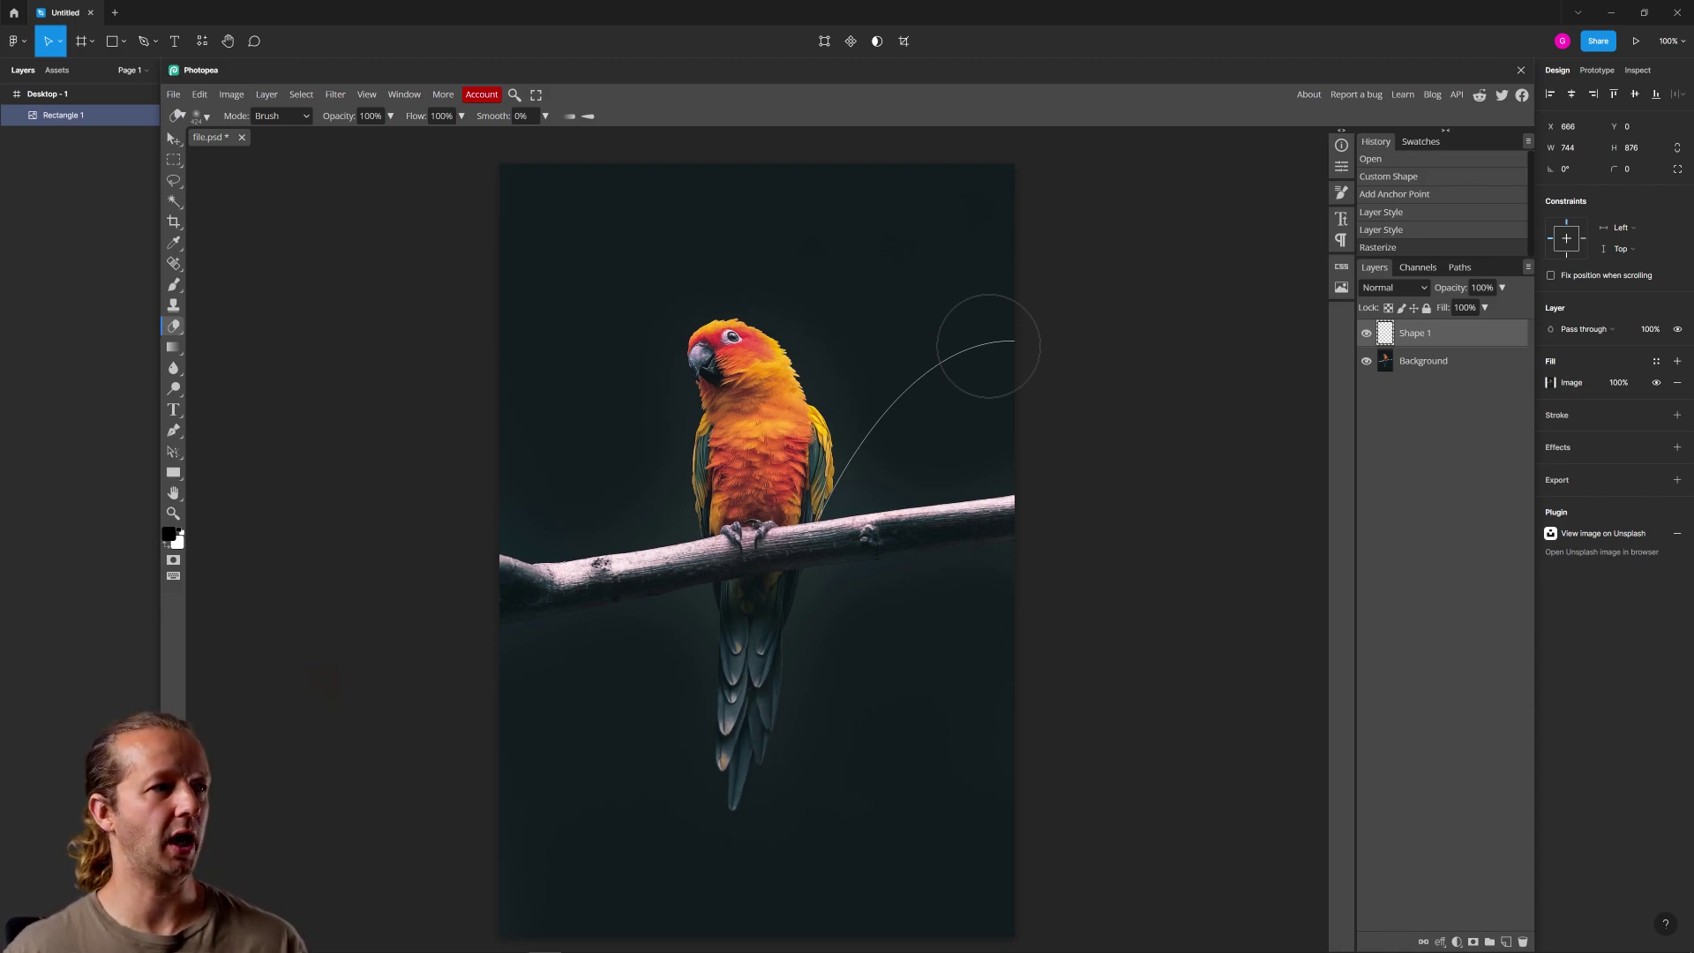
{"action": "right_click", "coordinate": [170, 459]}
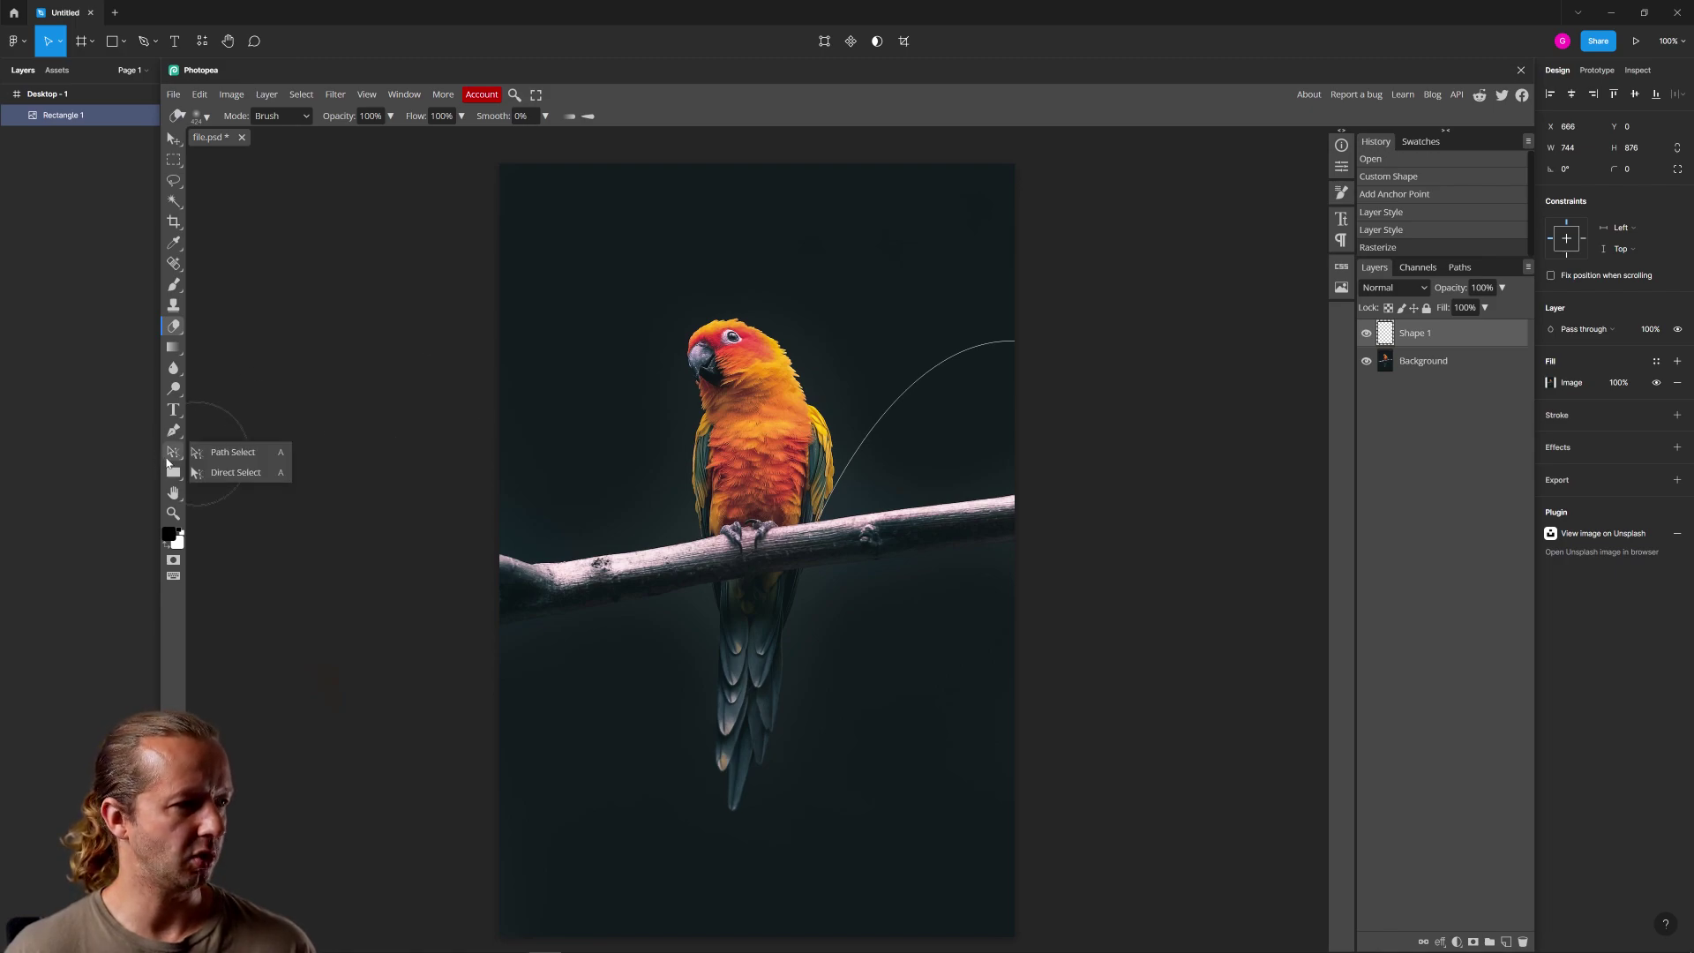
{"action": "left_click", "coordinate": [167, 462]}
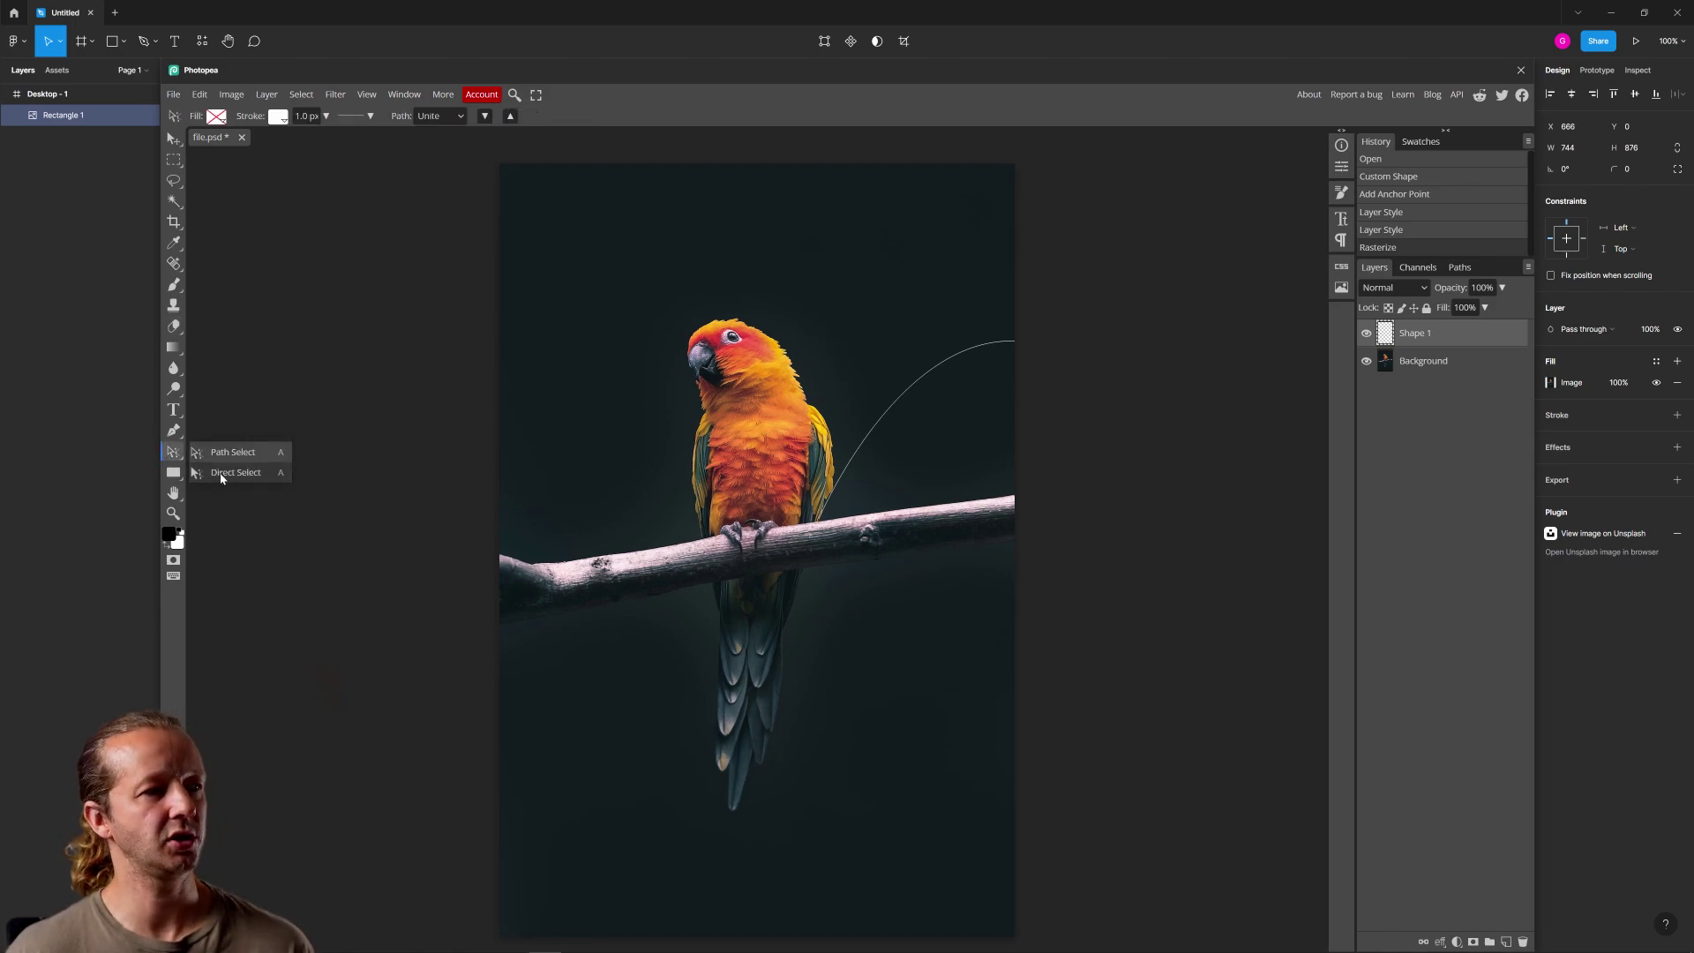
{"action": "left_click", "coordinate": [223, 475]}
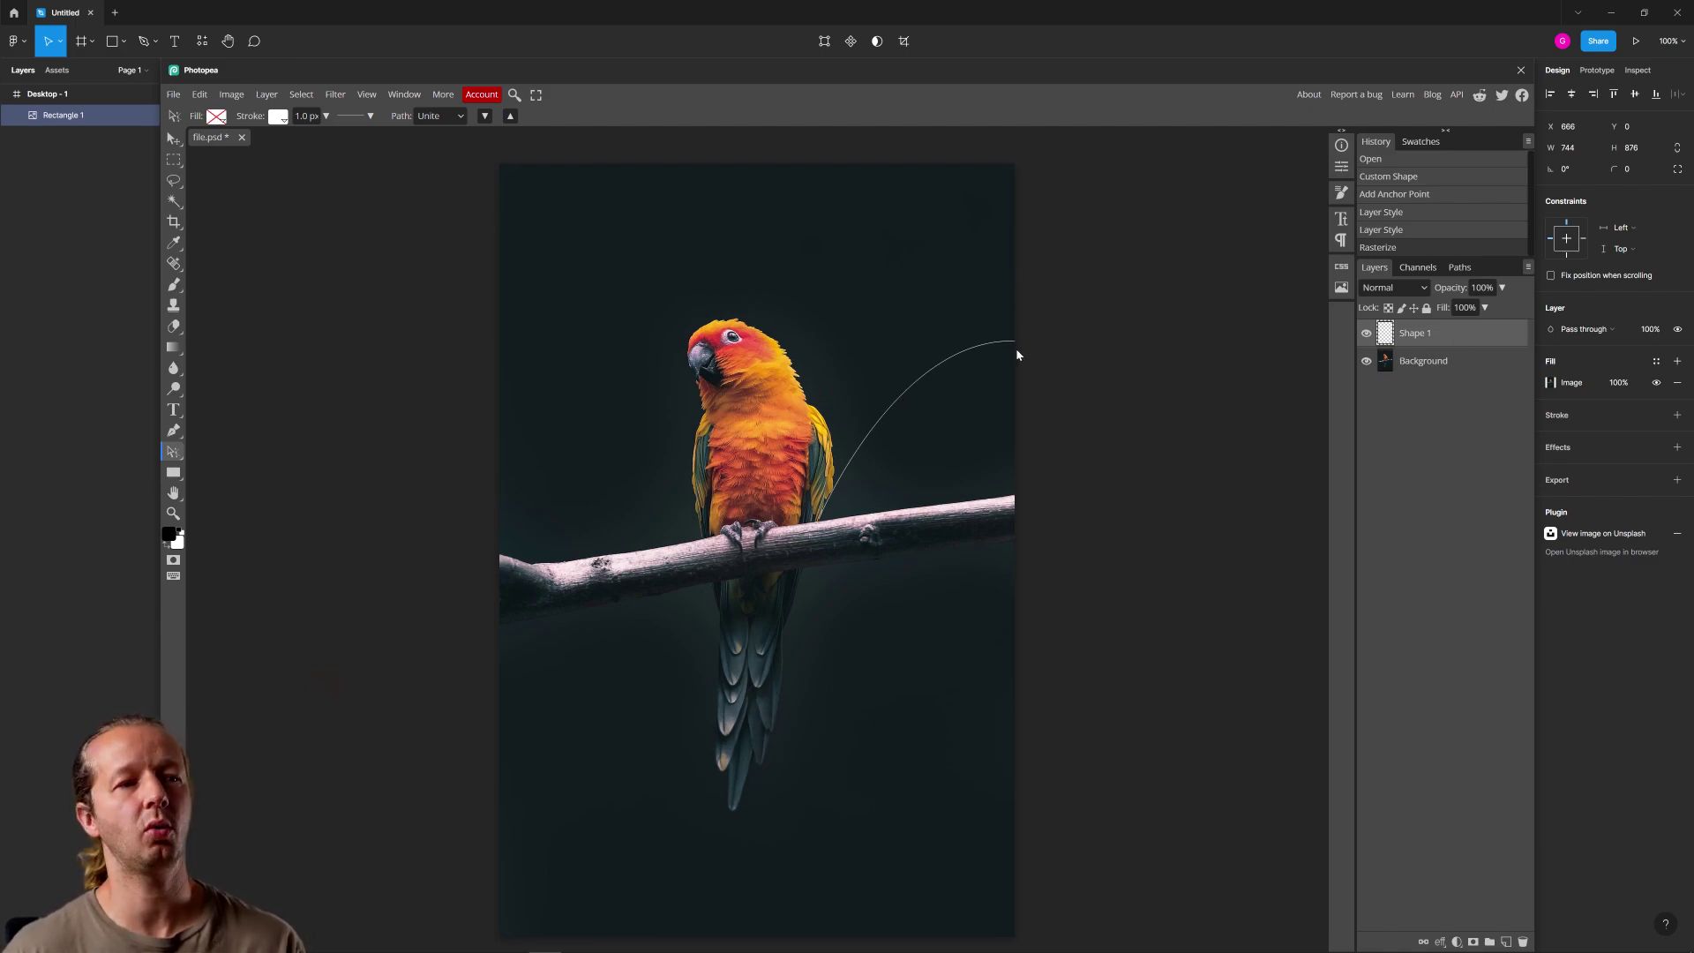
{"action": "left_click", "coordinate": [174, 325]}
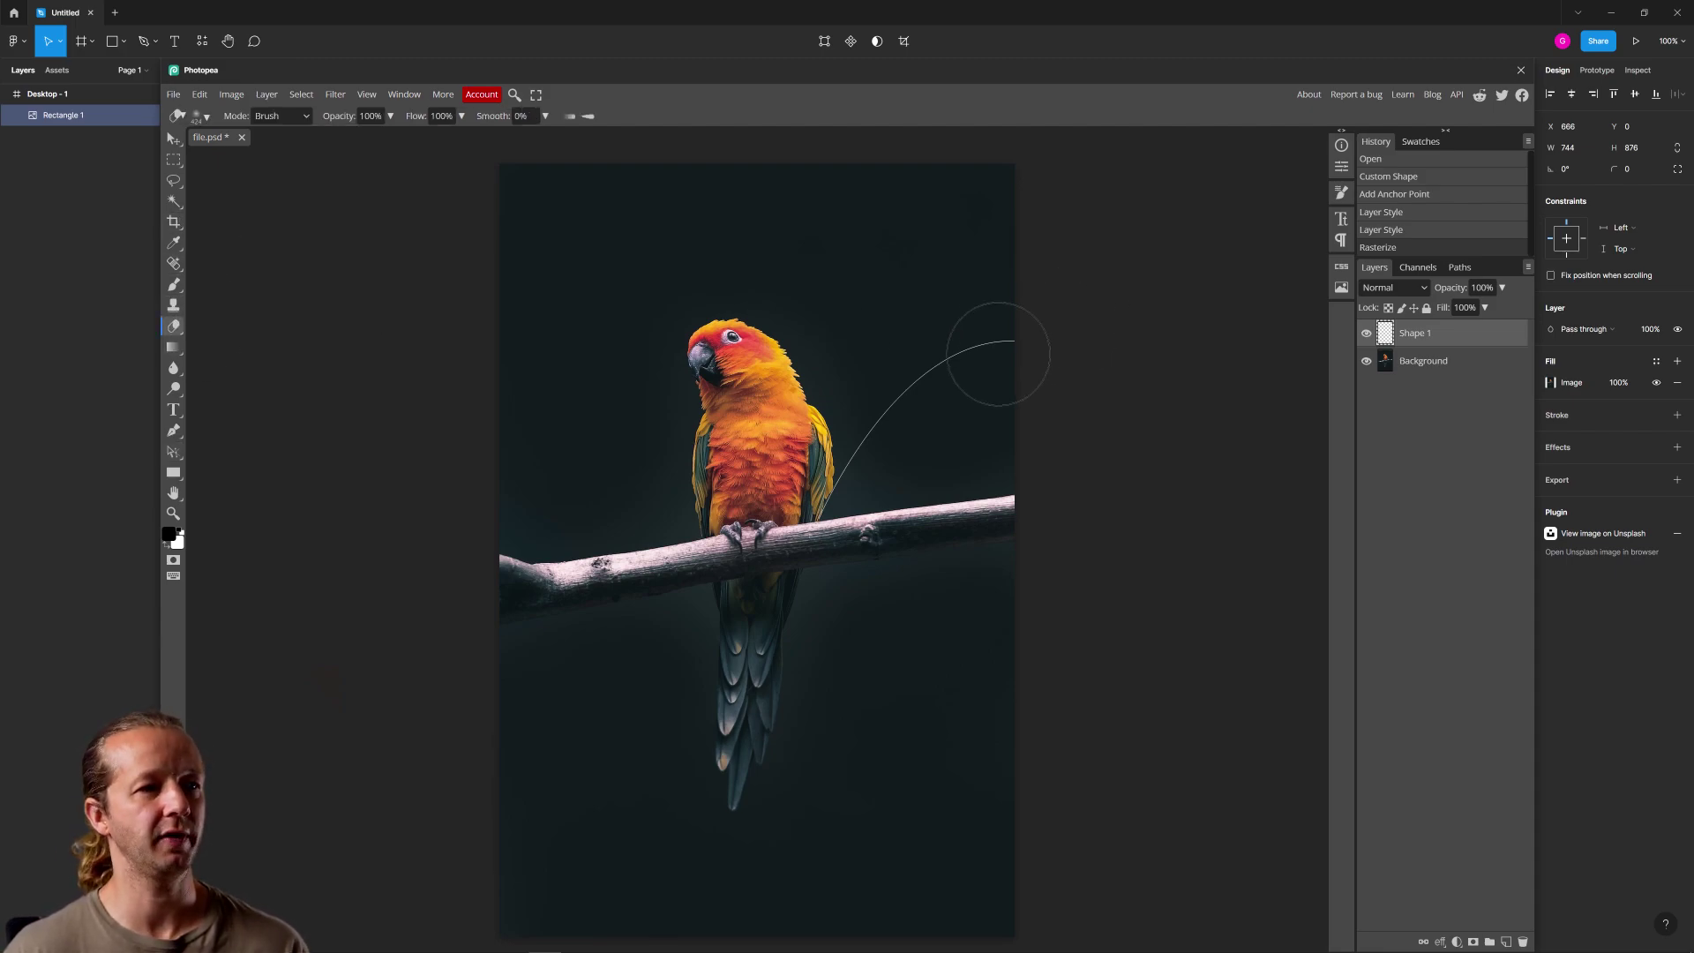
Enlarge the eraser to 586 px and fade out the curve's upper-right end
{"action": "left_click", "coordinate": [200, 116]}
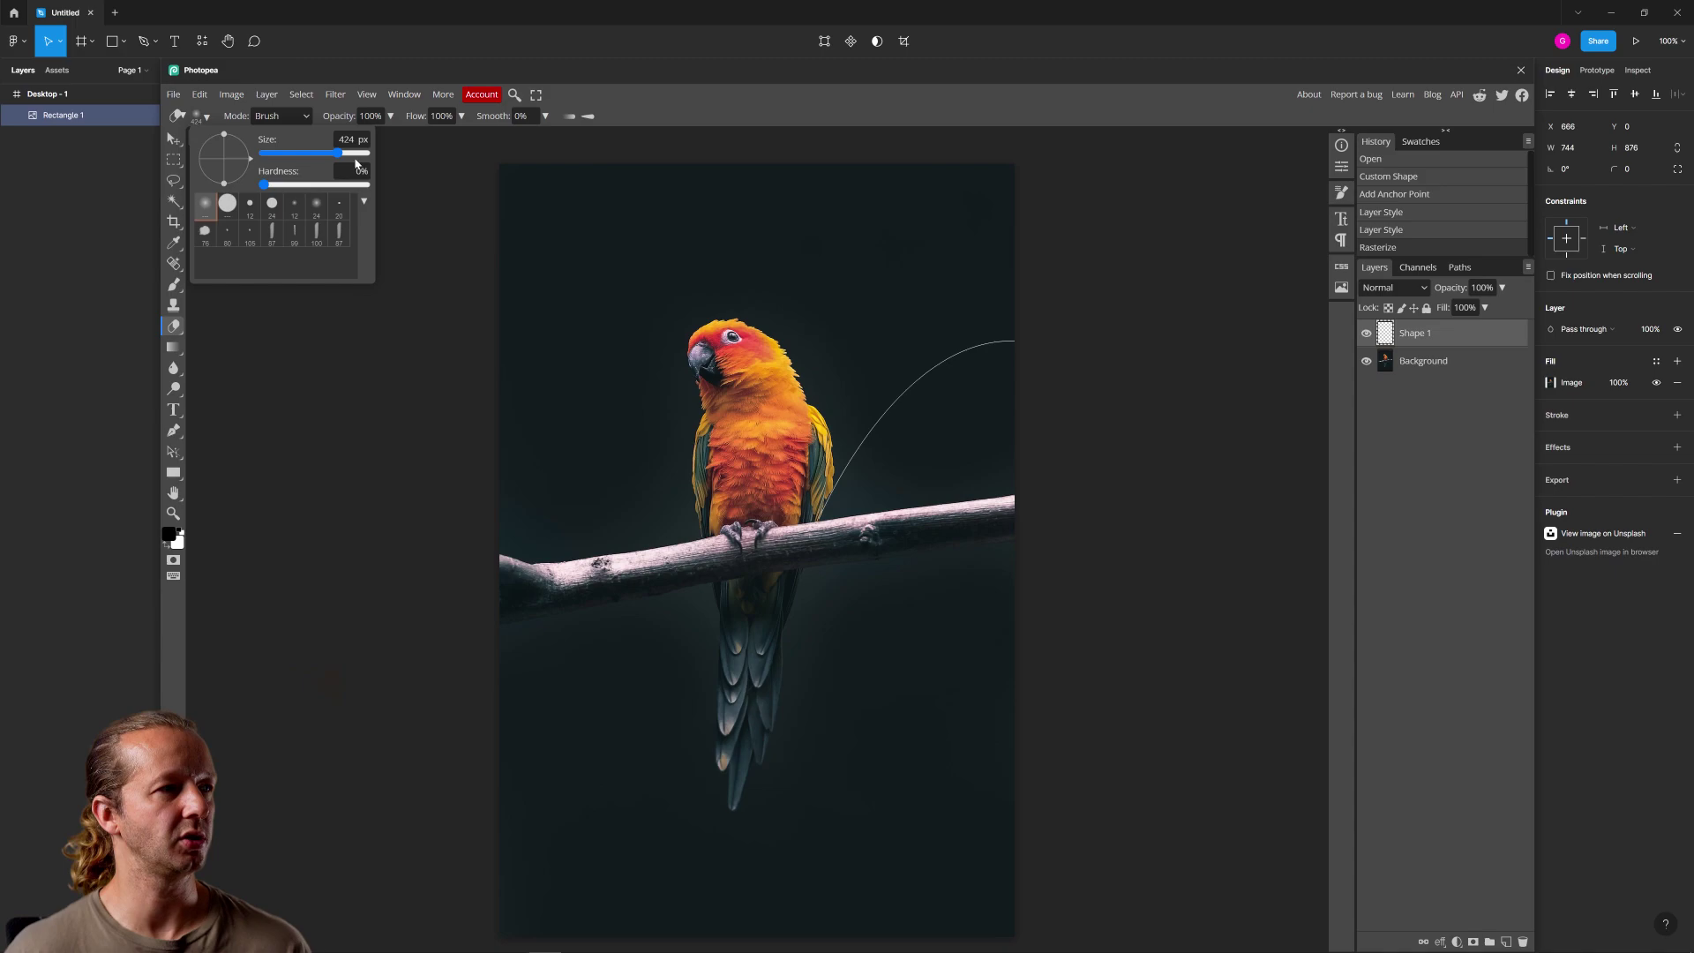
{"action": "left_click_drag", "start_coordinate": [352, 157], "coordinate": [353, 154]}
{"action": "mouse_move", "coordinate": [1059, 341]}
{"action": "left_mouse_down"}
{"action": "mouse_move", "coordinate": [982, 398]}
{"action": "mouse_move", "coordinate": [945, 527]}
{"action": "left_mouse_up"}
{"action": "key", "text": "ctrl+z"}
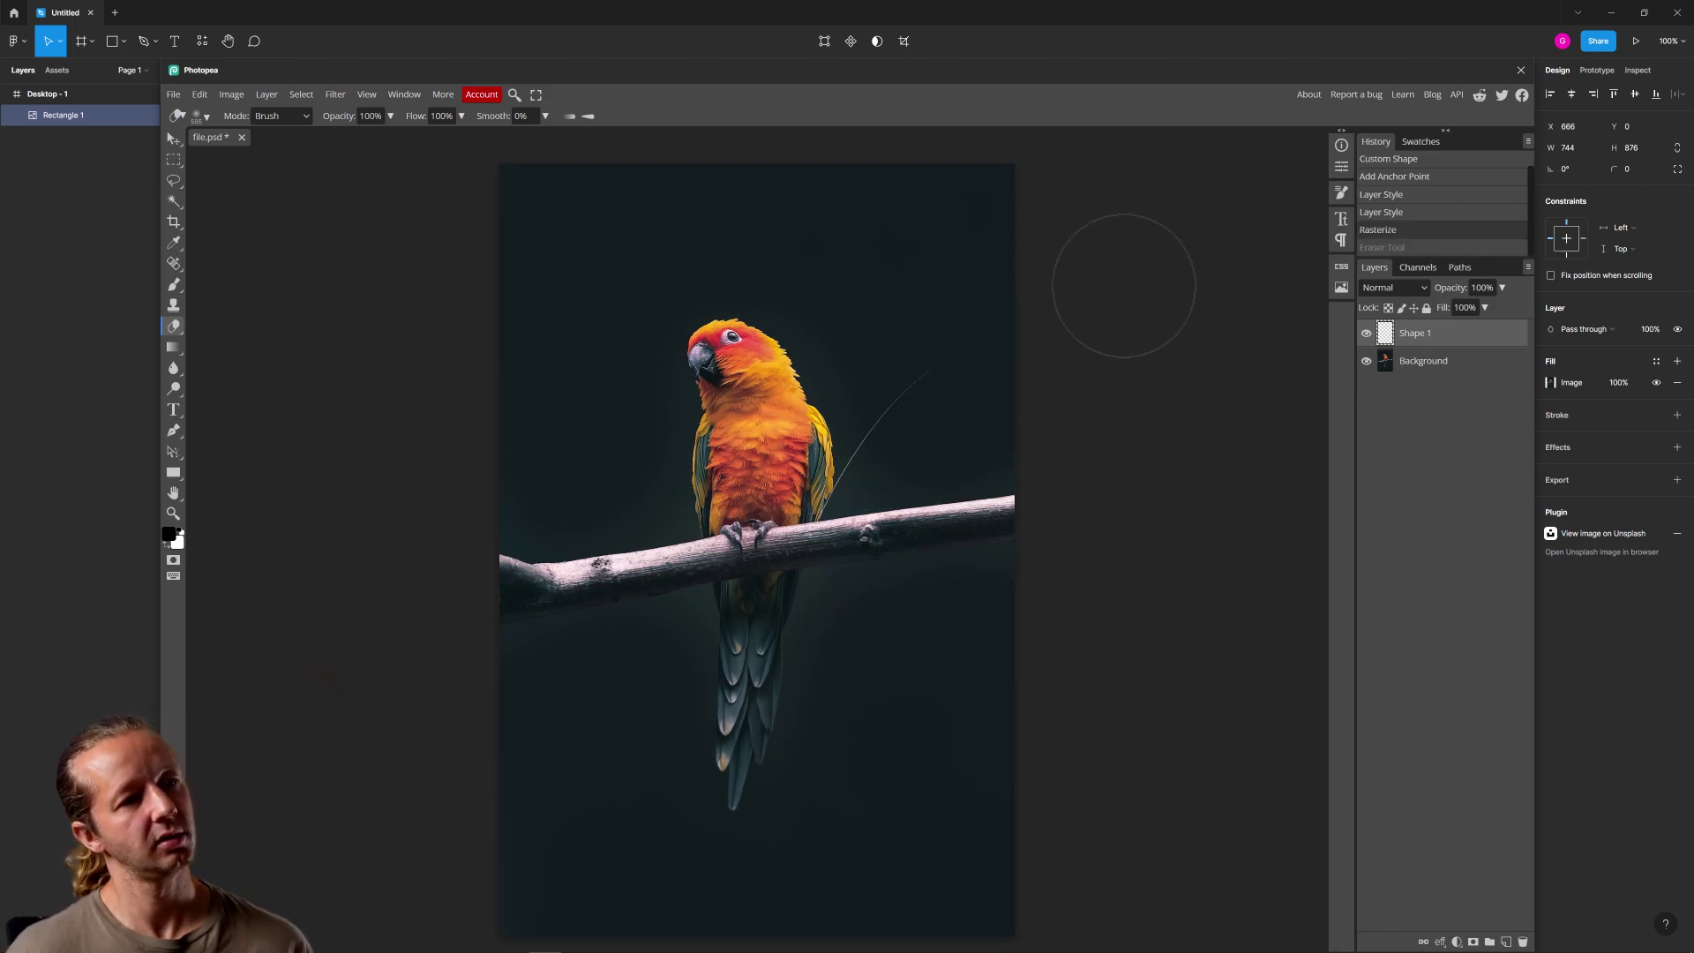
{"action": "key", "text": "ctrl+shift+z"}
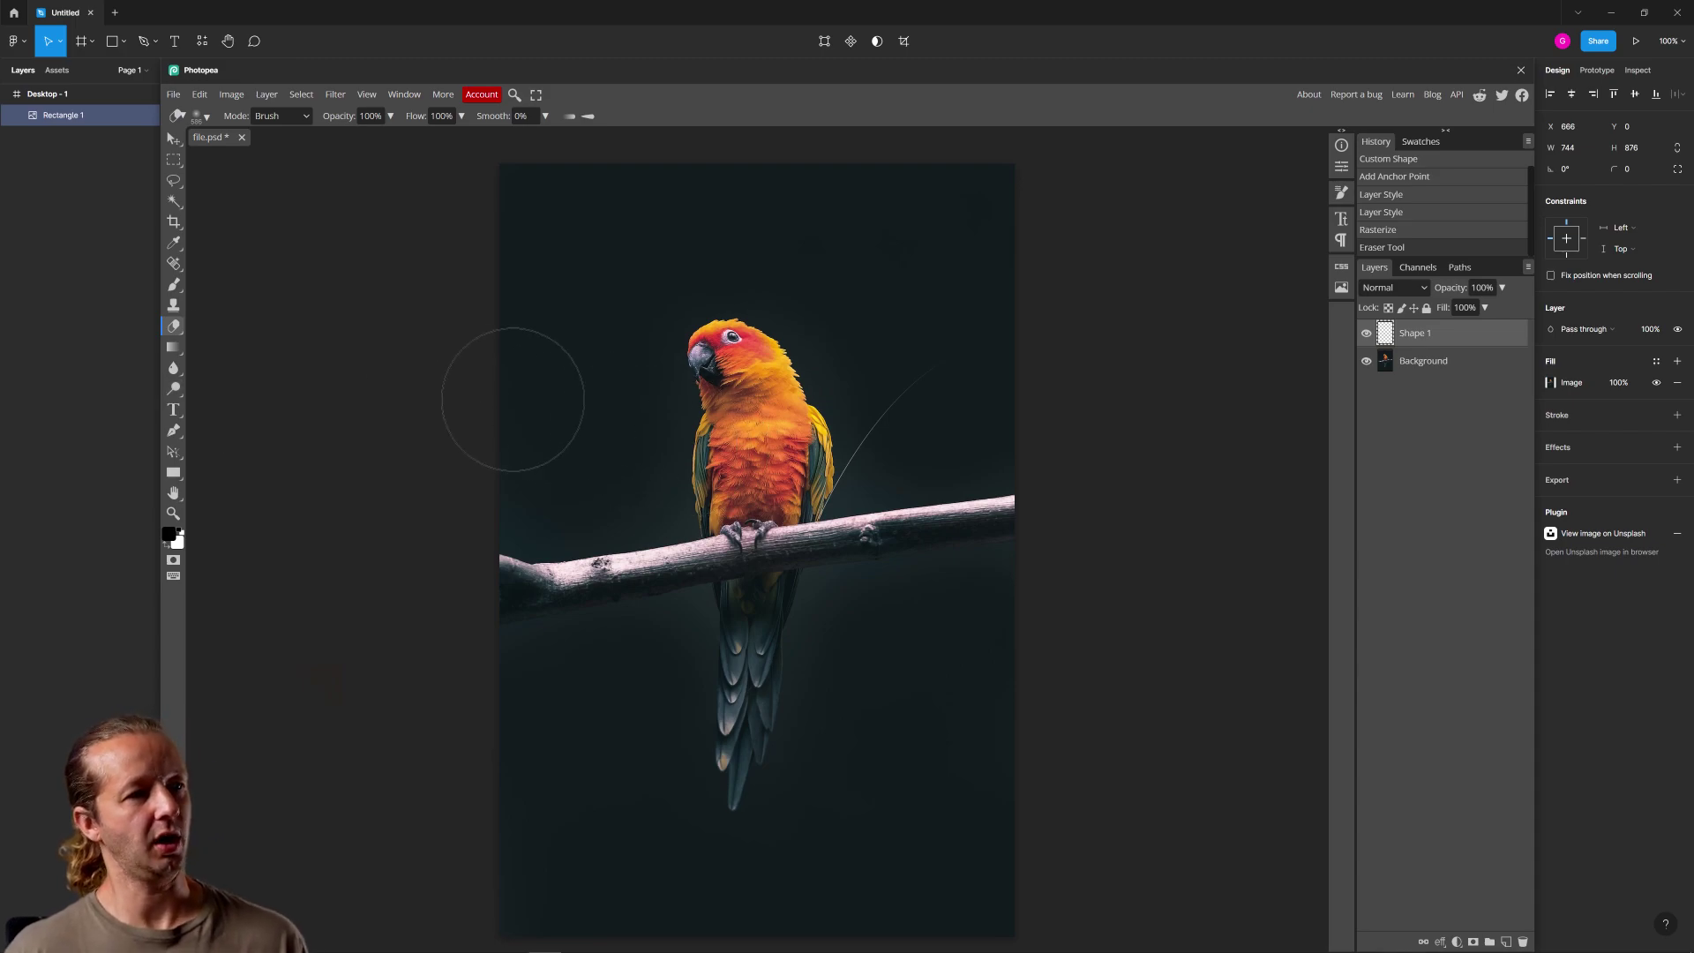
{"action": "left_click", "coordinate": [173, 432]}
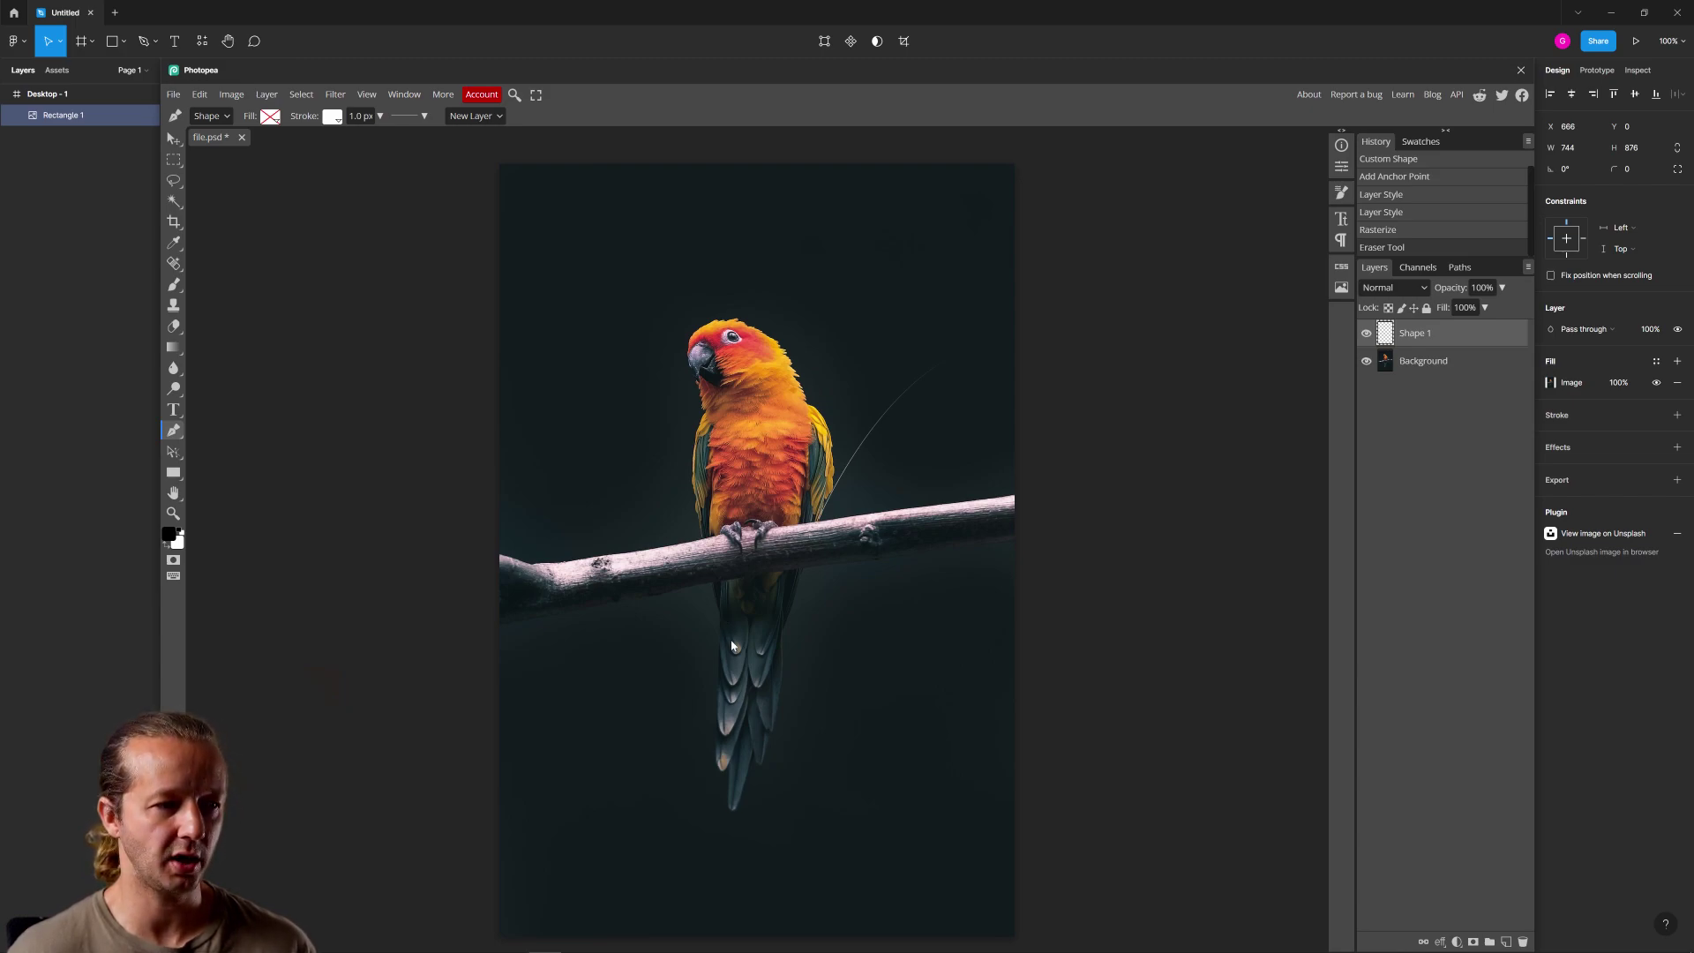
Draw a curved line from the parrot's tail sweeping toward the lower right
{"action": "left_click", "coordinate": [778, 708]}
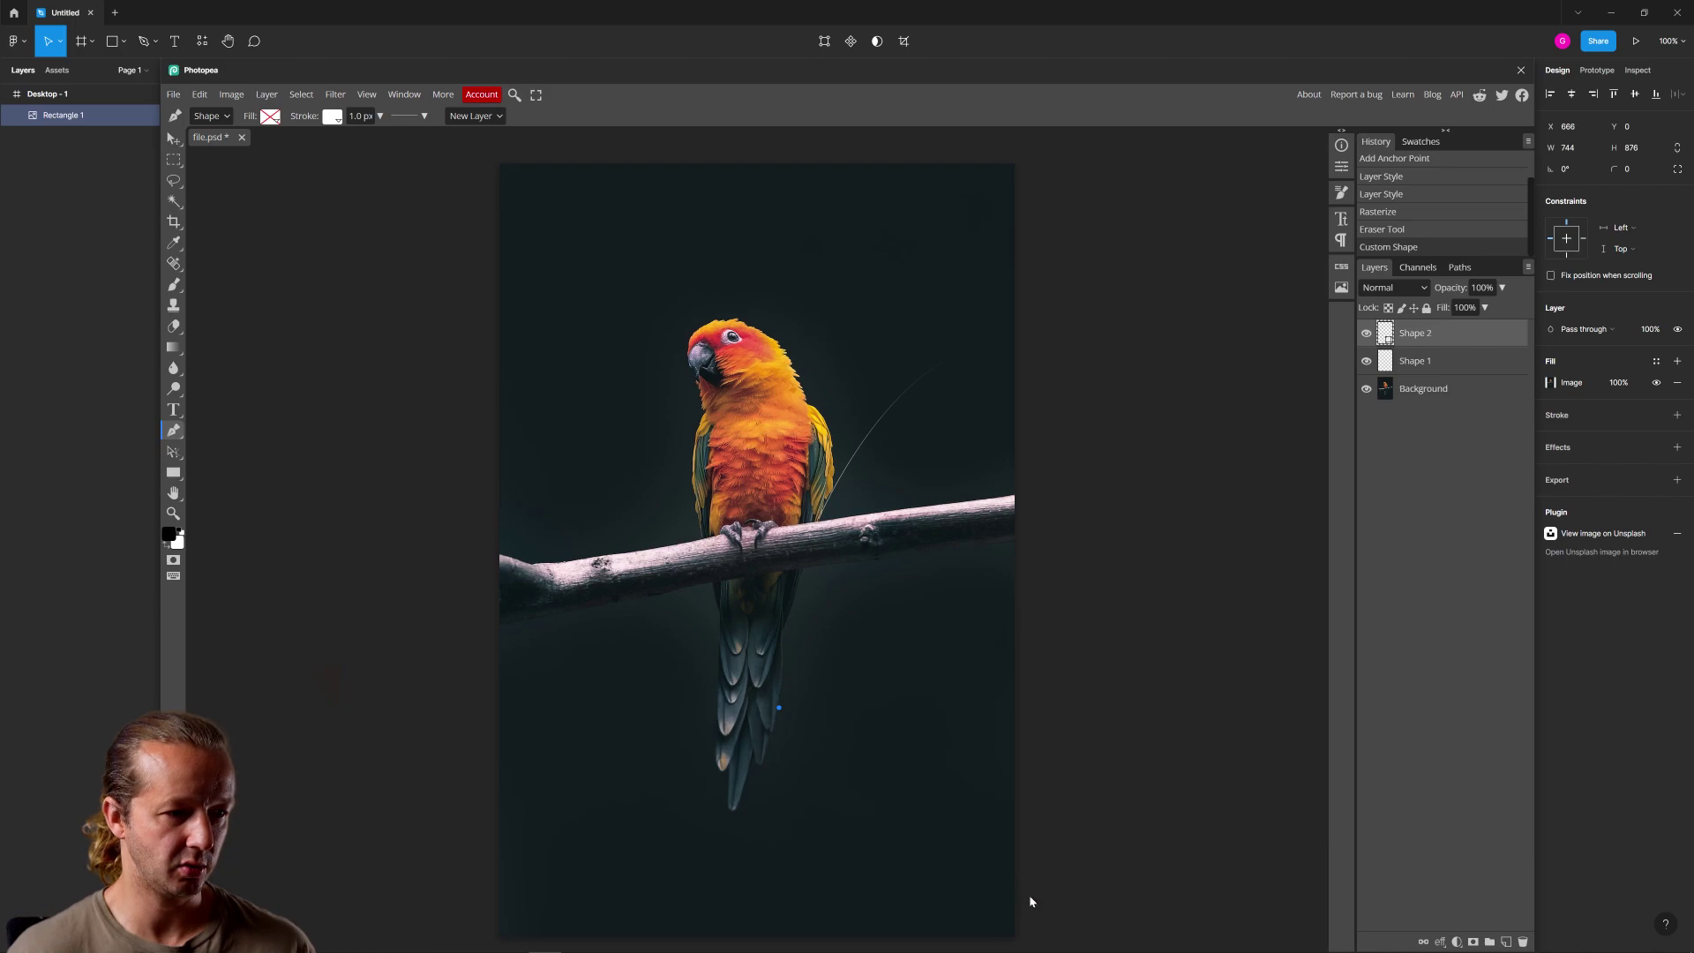
{"action": "scroll", "coordinate": [1067, 878], "scroll_direction": "down", "scroll_amount": 3}
{"action": "left_click_drag", "start_coordinate": [1082, 700], "coordinate": [1295, 762]}
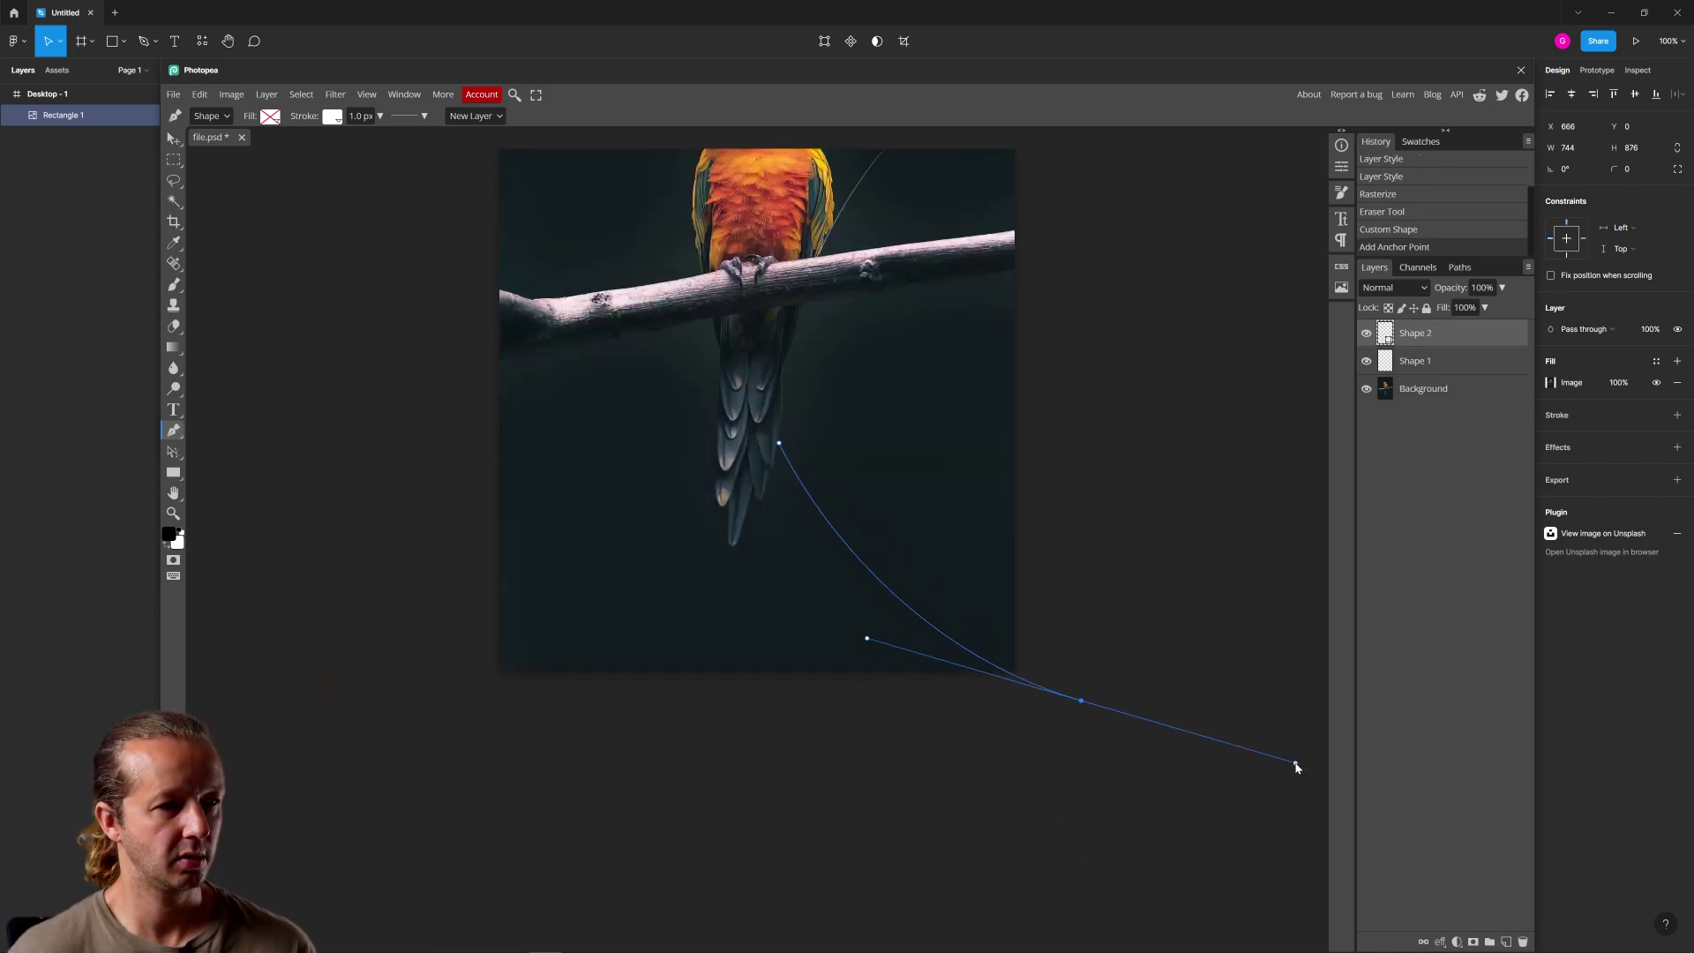
{"action": "left_click", "coordinate": [1445, 362]}
{"action": "scroll", "coordinate": [1046, 365], "scroll_direction": "up", "scroll_amount": 3}
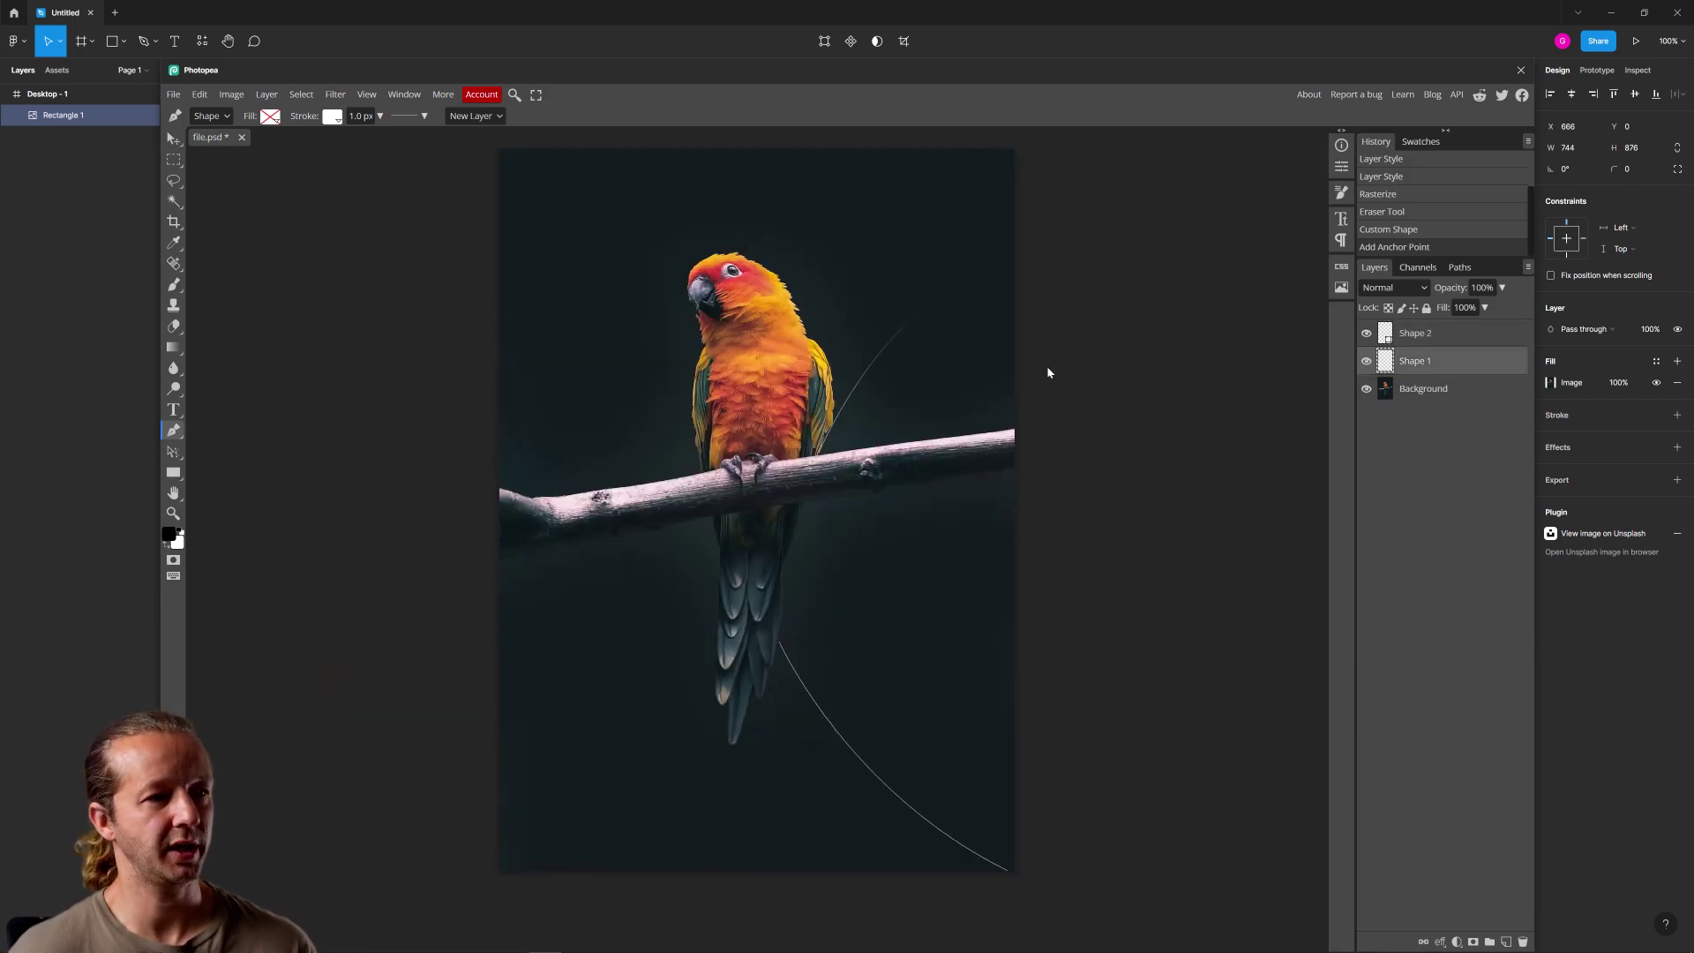
{"action": "scroll", "coordinate": [697, 472], "scroll_direction": "up", "scroll_amount": 1}
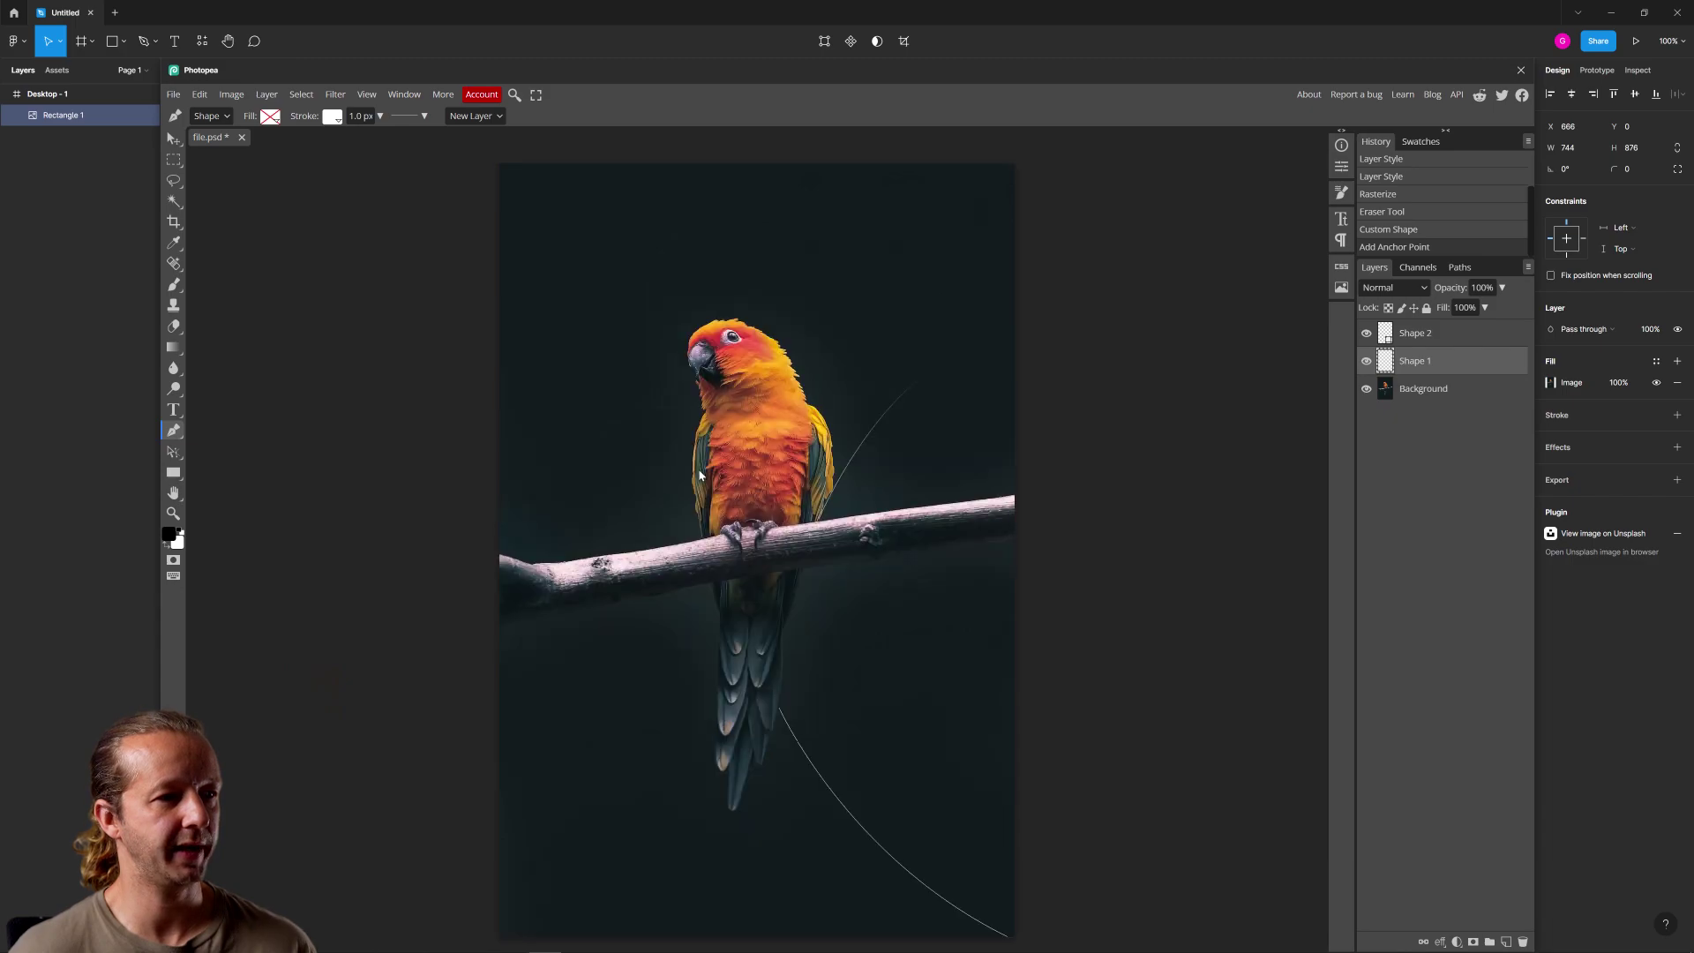
Draw a beak curve out to the upper left and another tail curve toward the lower left
{"action": "left_click", "coordinate": [691, 363]}
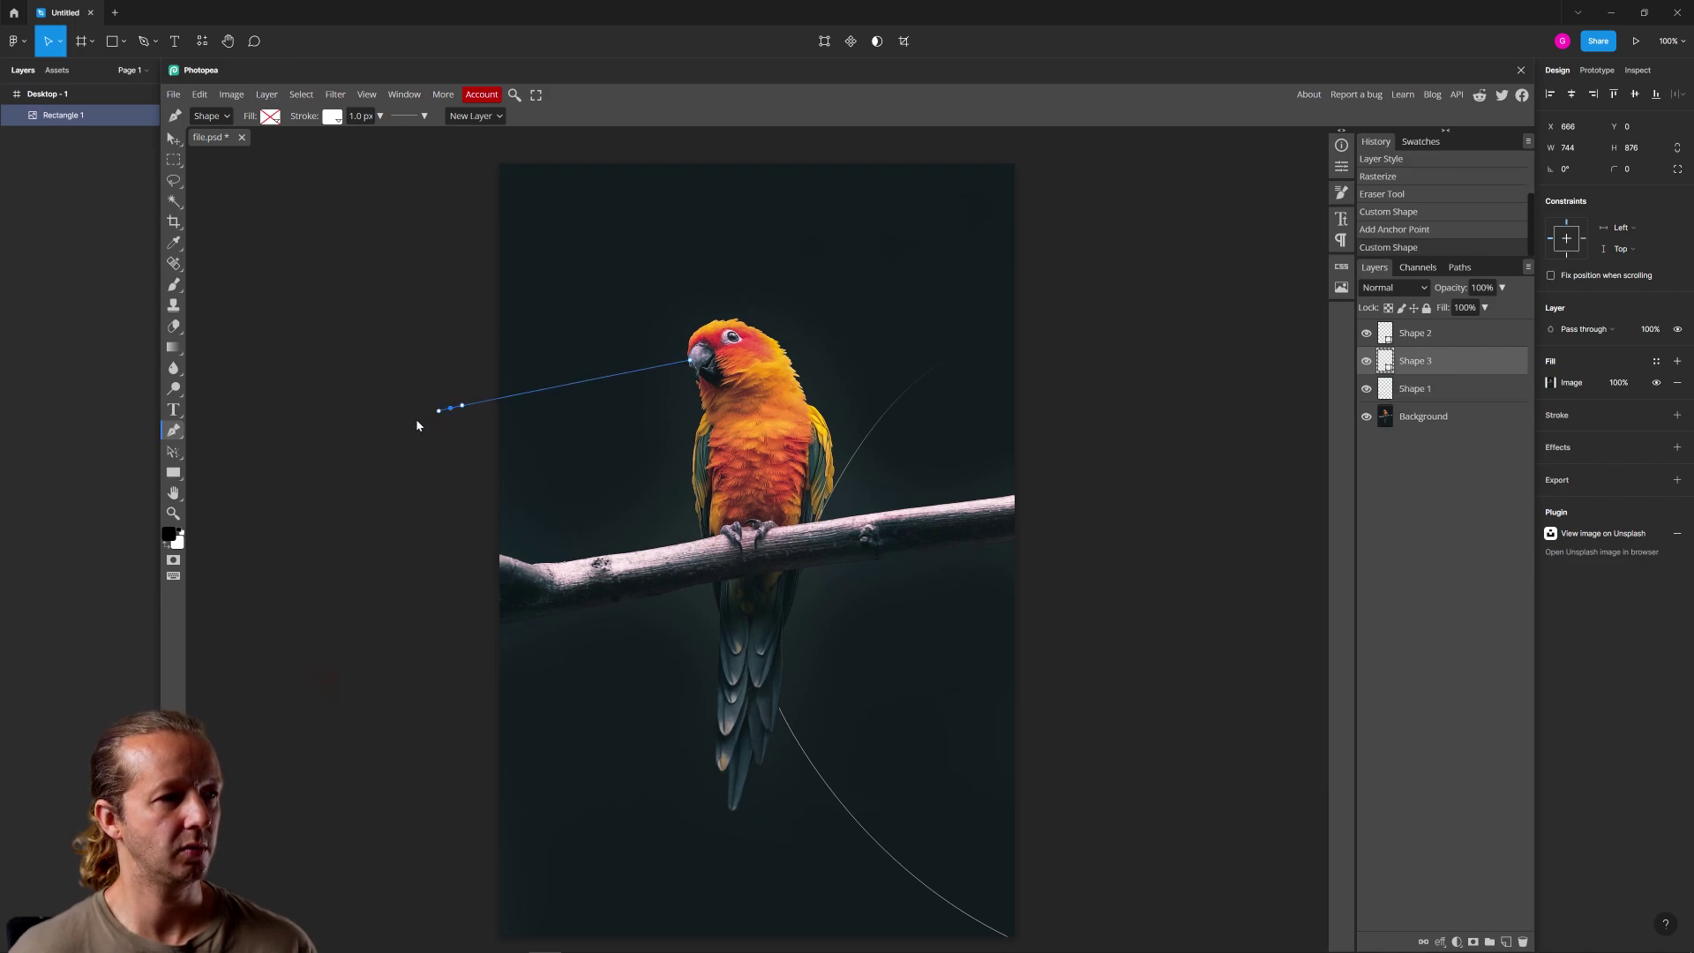
{"action": "left_click_drag", "start_coordinate": [451, 408], "coordinate": [338, 526]}
{"action": "scroll", "coordinate": [746, 714], "scroll_direction": "down", "scroll_amount": 3}
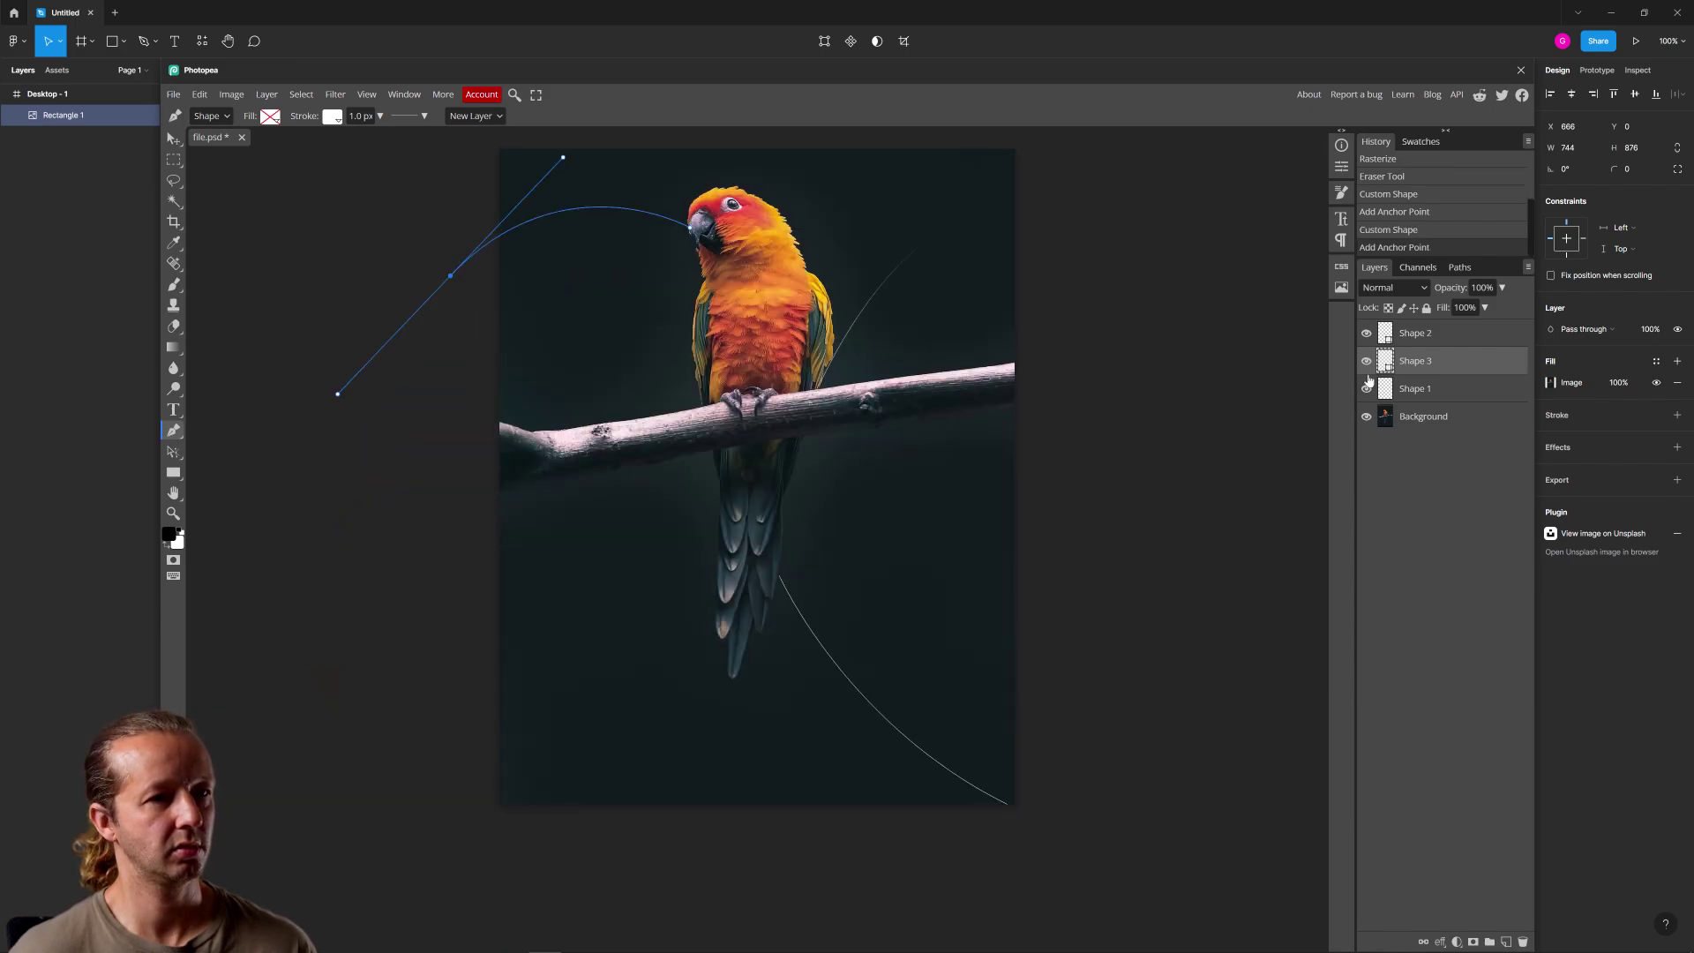
{"action": "left_click", "coordinate": [1430, 421]}
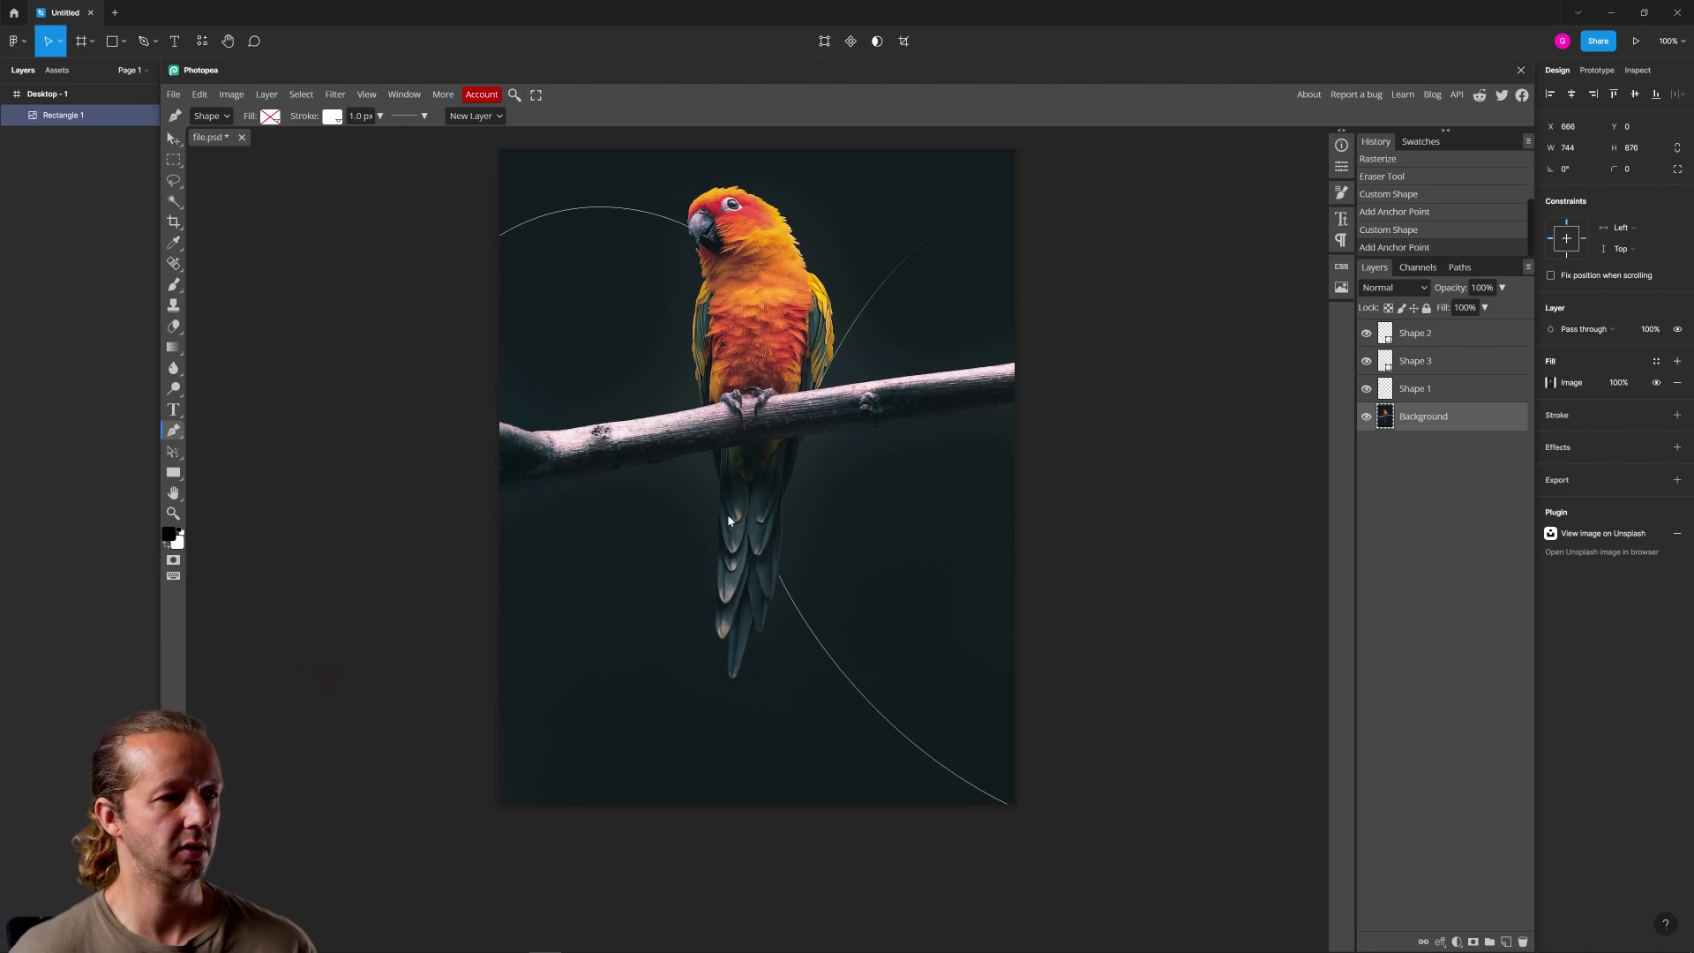
{"action": "left_click", "coordinate": [717, 534]}
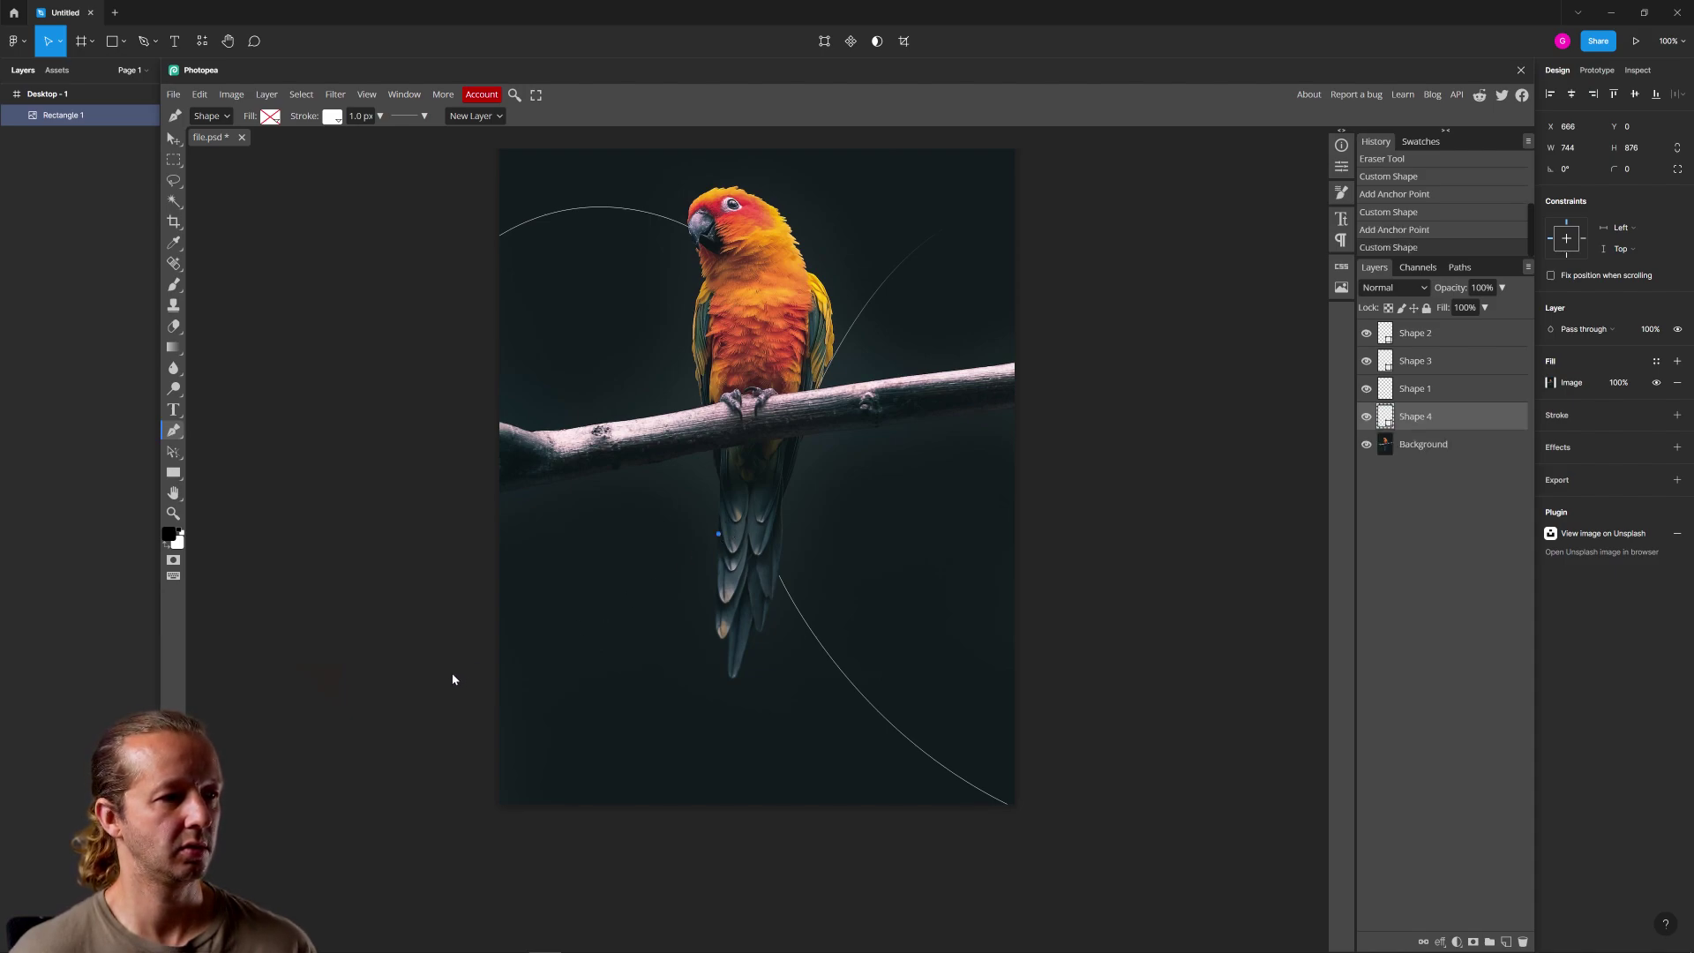
{"action": "left_click_drag", "start_coordinate": [452, 674], "coordinate": [285, 684]}
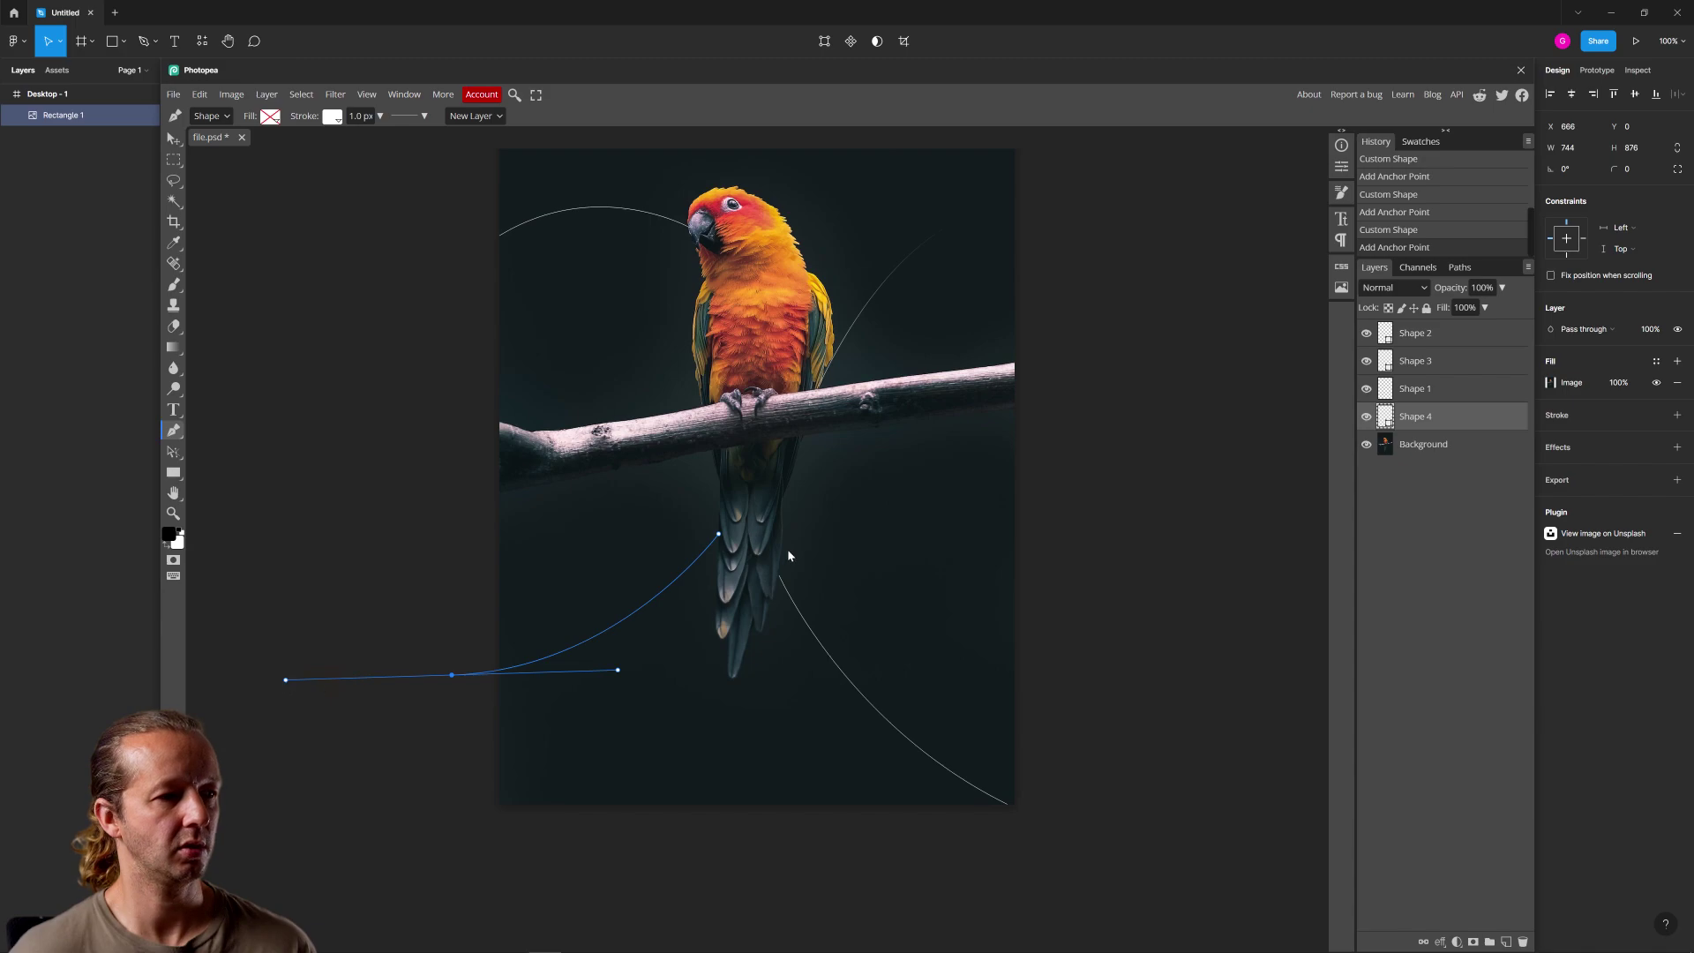
Select Shape 1, Shape 3 and Shape 2 together in the Layers panel
{"action": "left_click", "coordinate": [1440, 397], "text": "shift"}
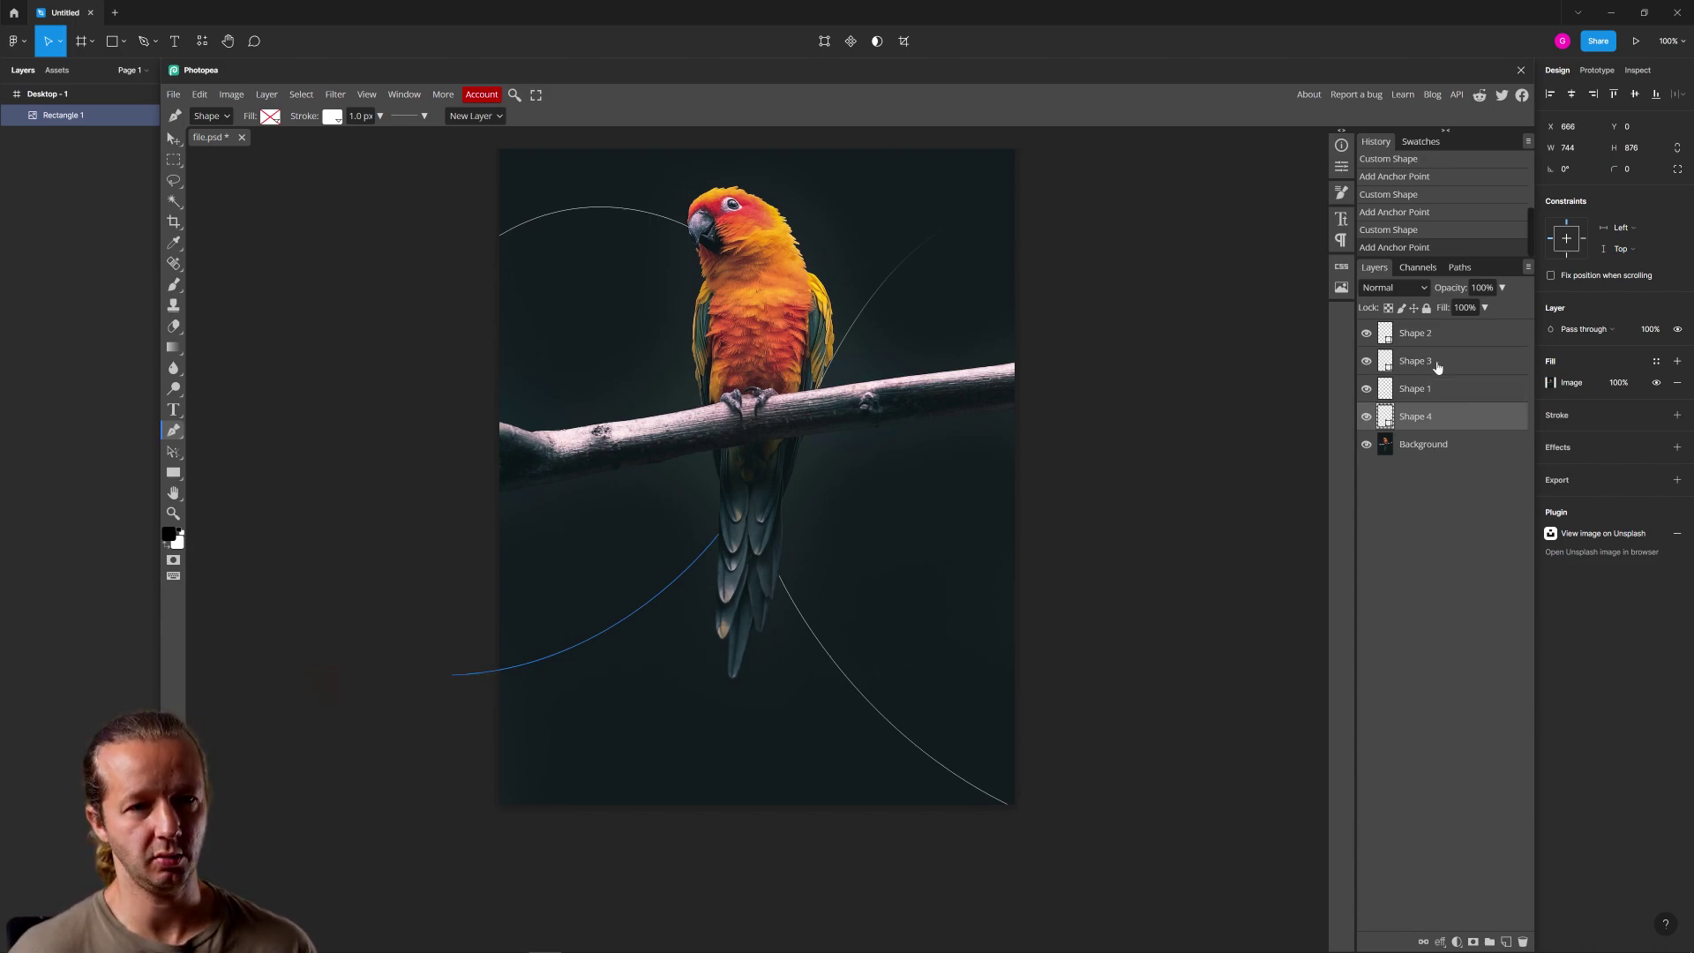
{"action": "left_click", "coordinate": [1438, 367], "text": "shift"}
{"action": "left_click", "coordinate": [1438, 349], "text": "shift"}
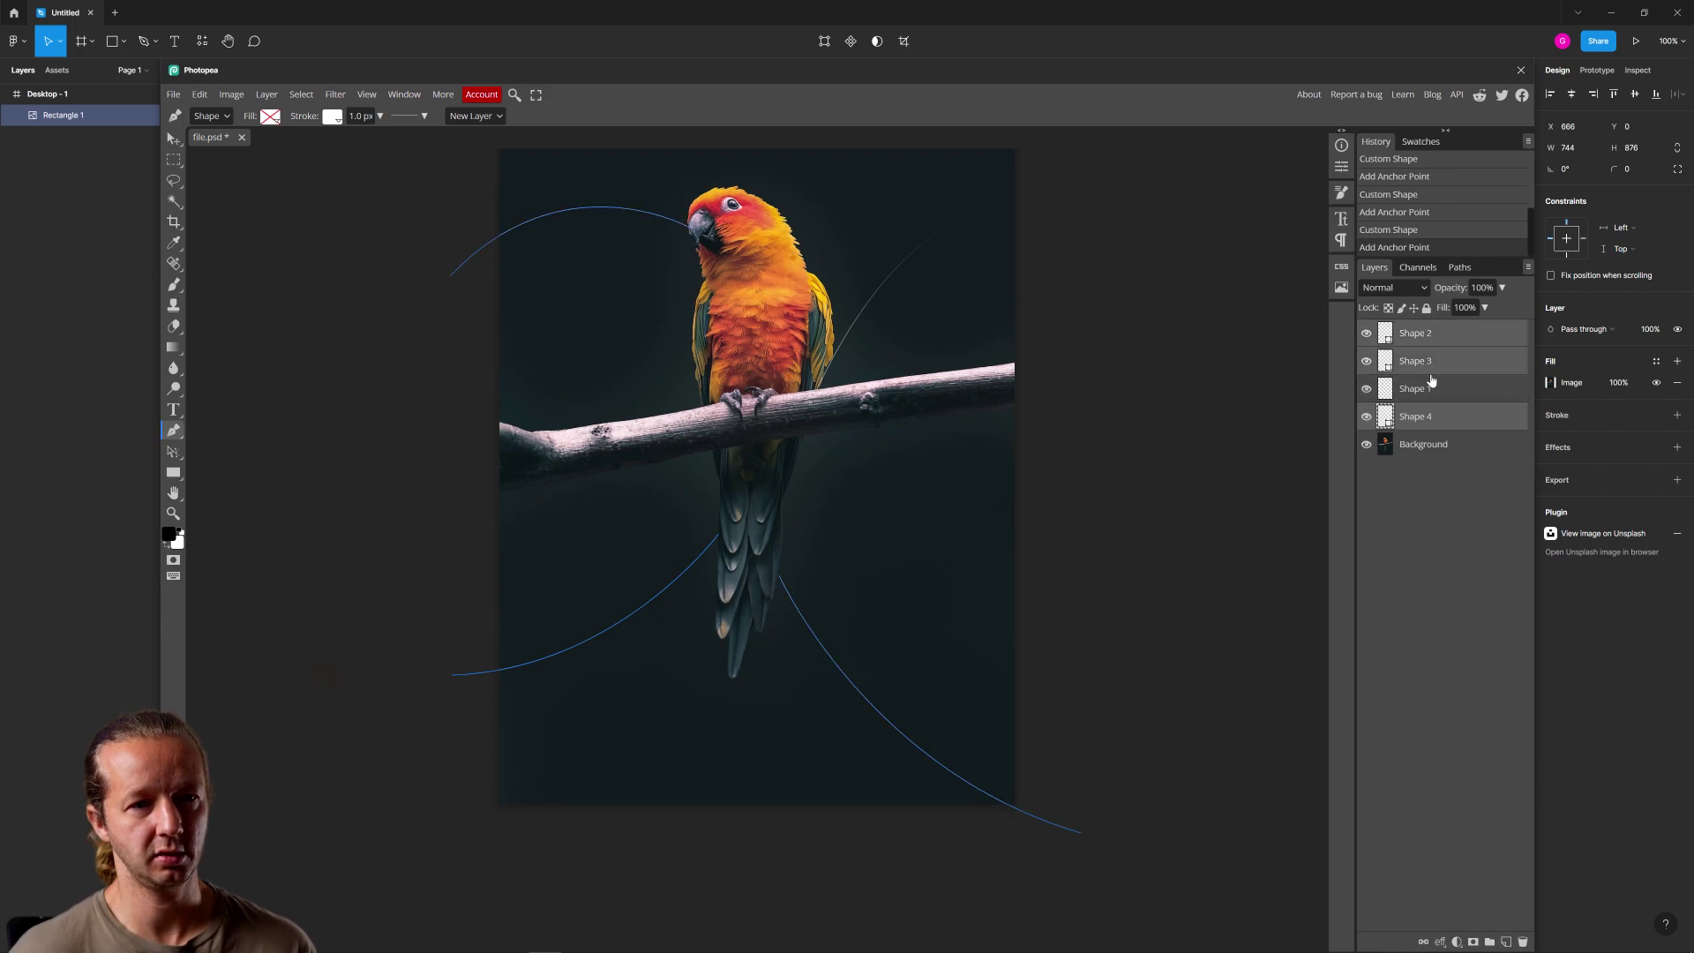
Rasterize the selected shape layers, then select Shape 4 and check it by toggling visibility
{"action": "right_click", "coordinate": [1413, 363]}
{"action": "left_click", "coordinate": [1426, 523]}
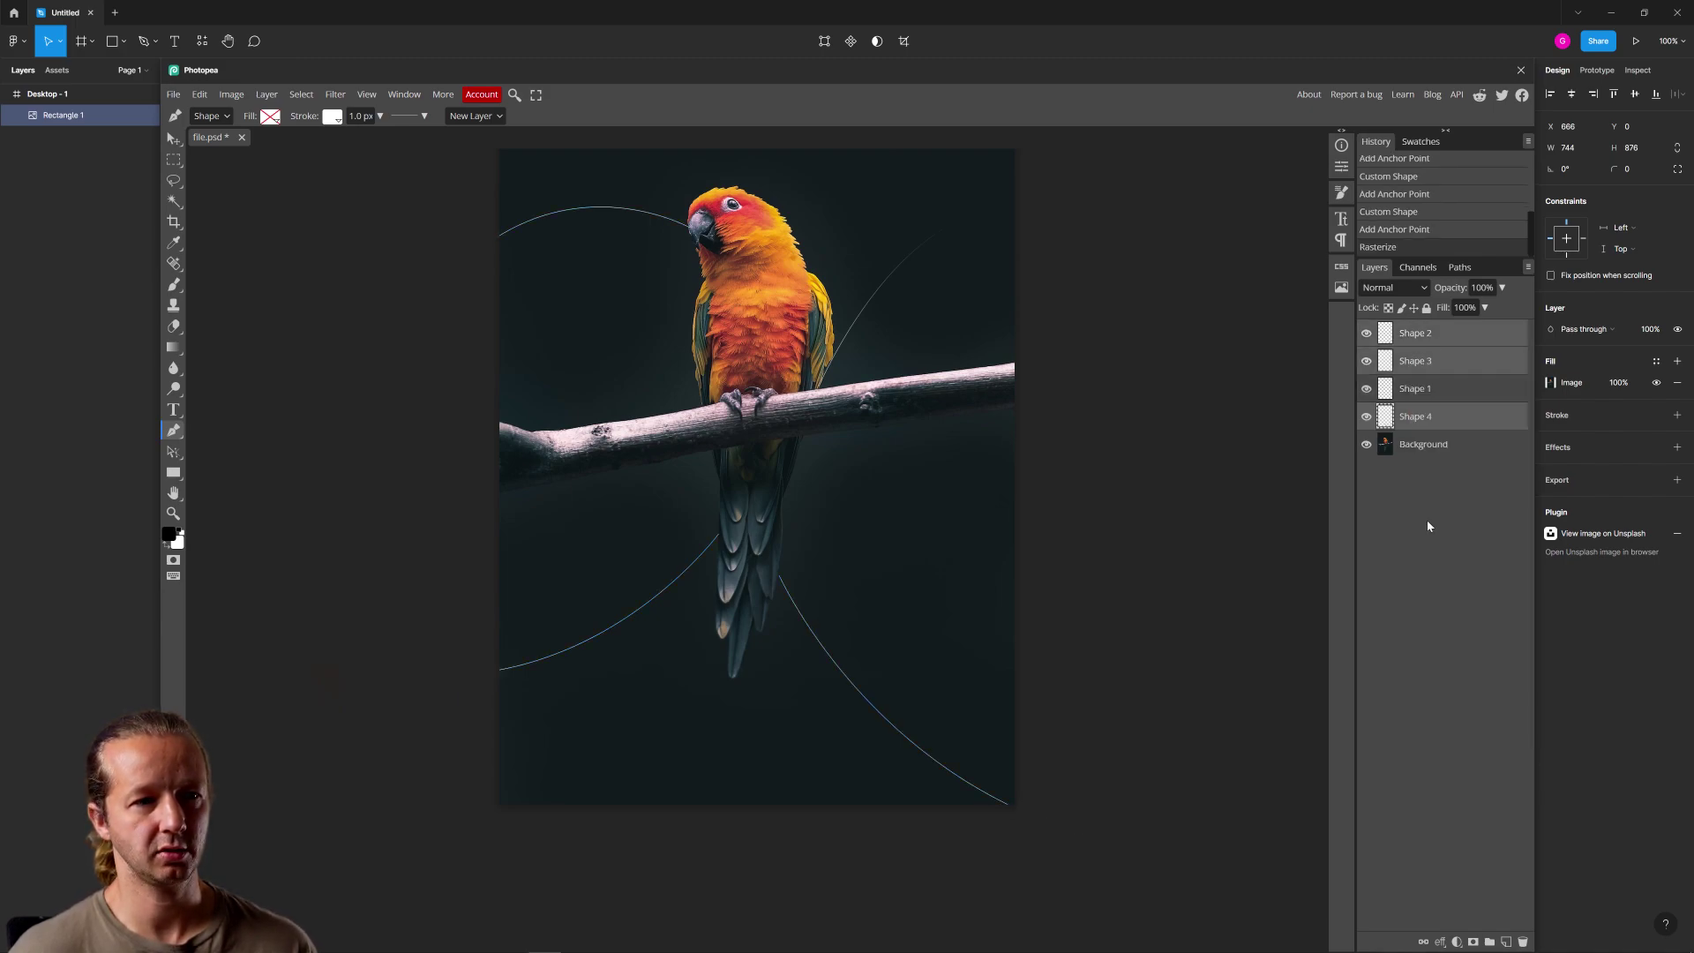
{"action": "left_click", "coordinate": [1437, 417]}
{"action": "left_click", "coordinate": [1366, 417]}
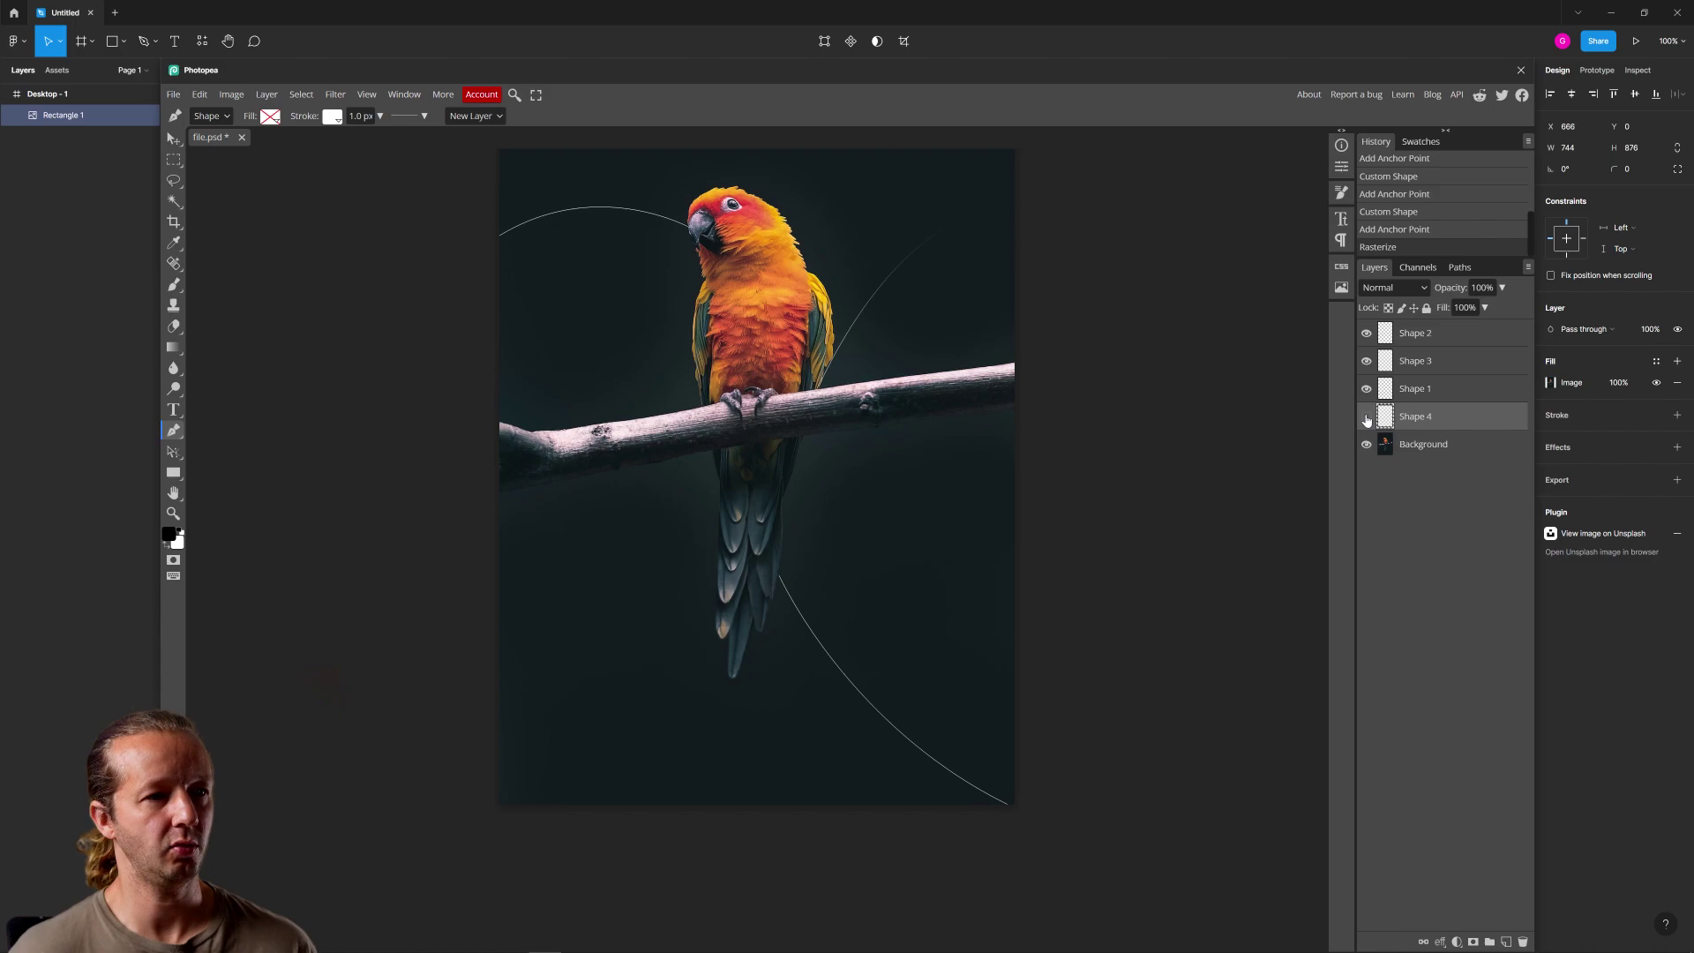
{"action": "left_click", "coordinate": [1367, 419]}
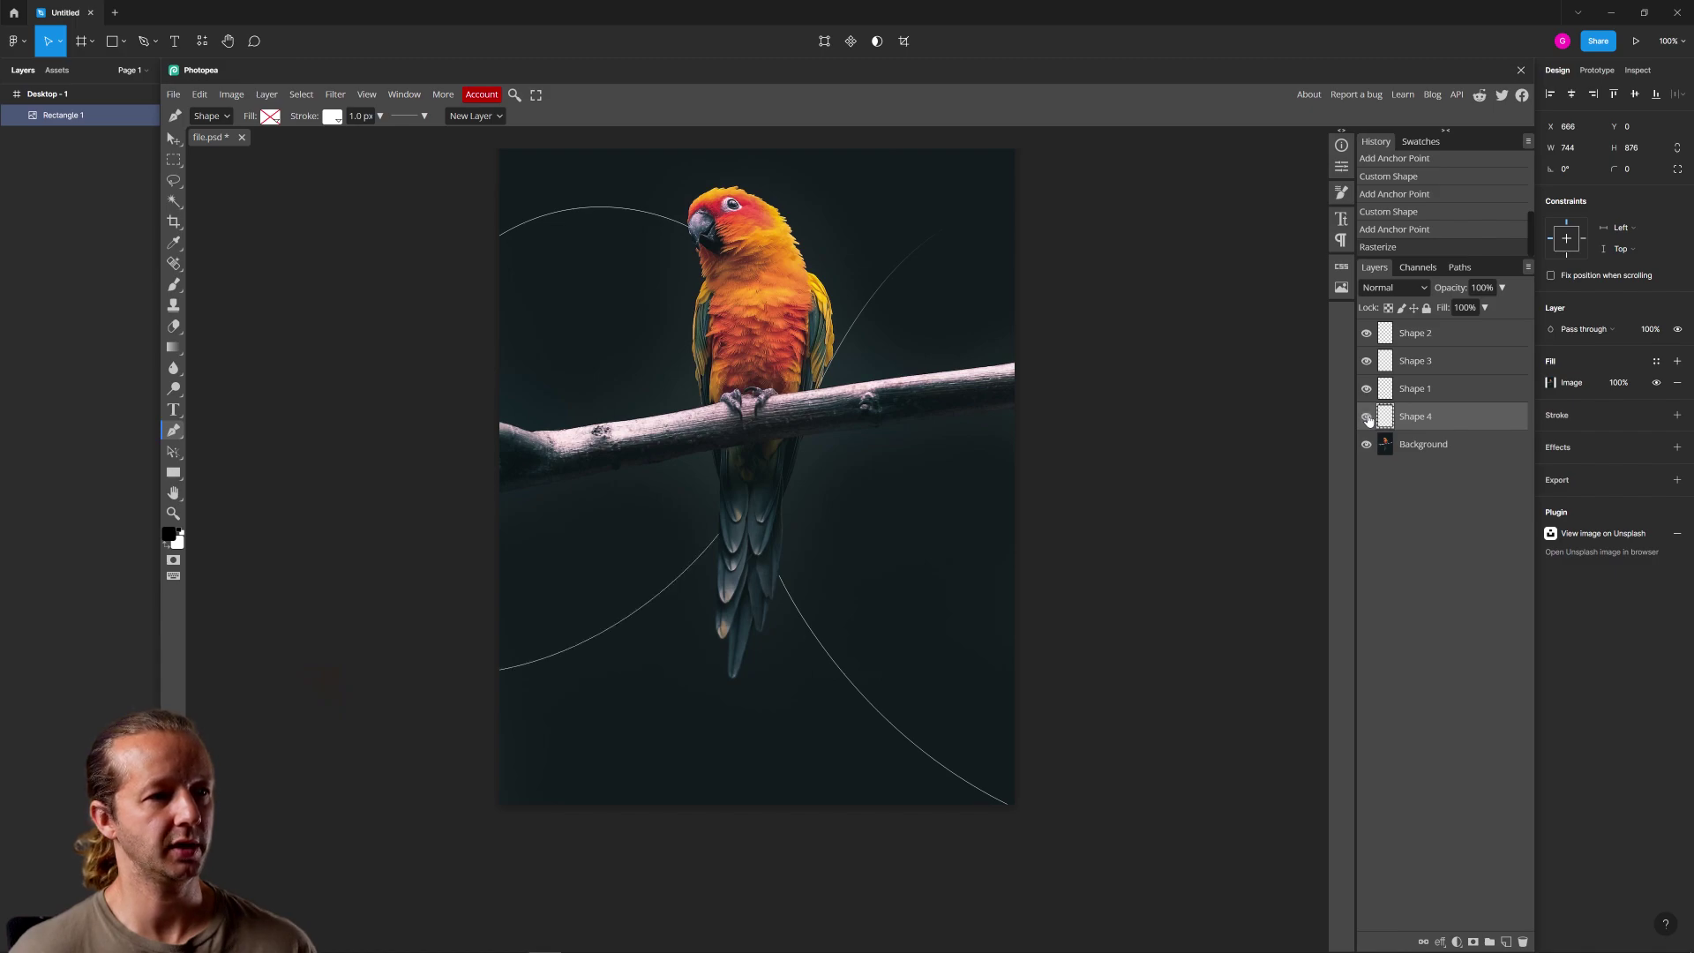
Erase the lower-left end of the Shape 4 tail line and the left part of the Shape 3 beak arc
{"action": "left_click", "coordinate": [174, 326]}
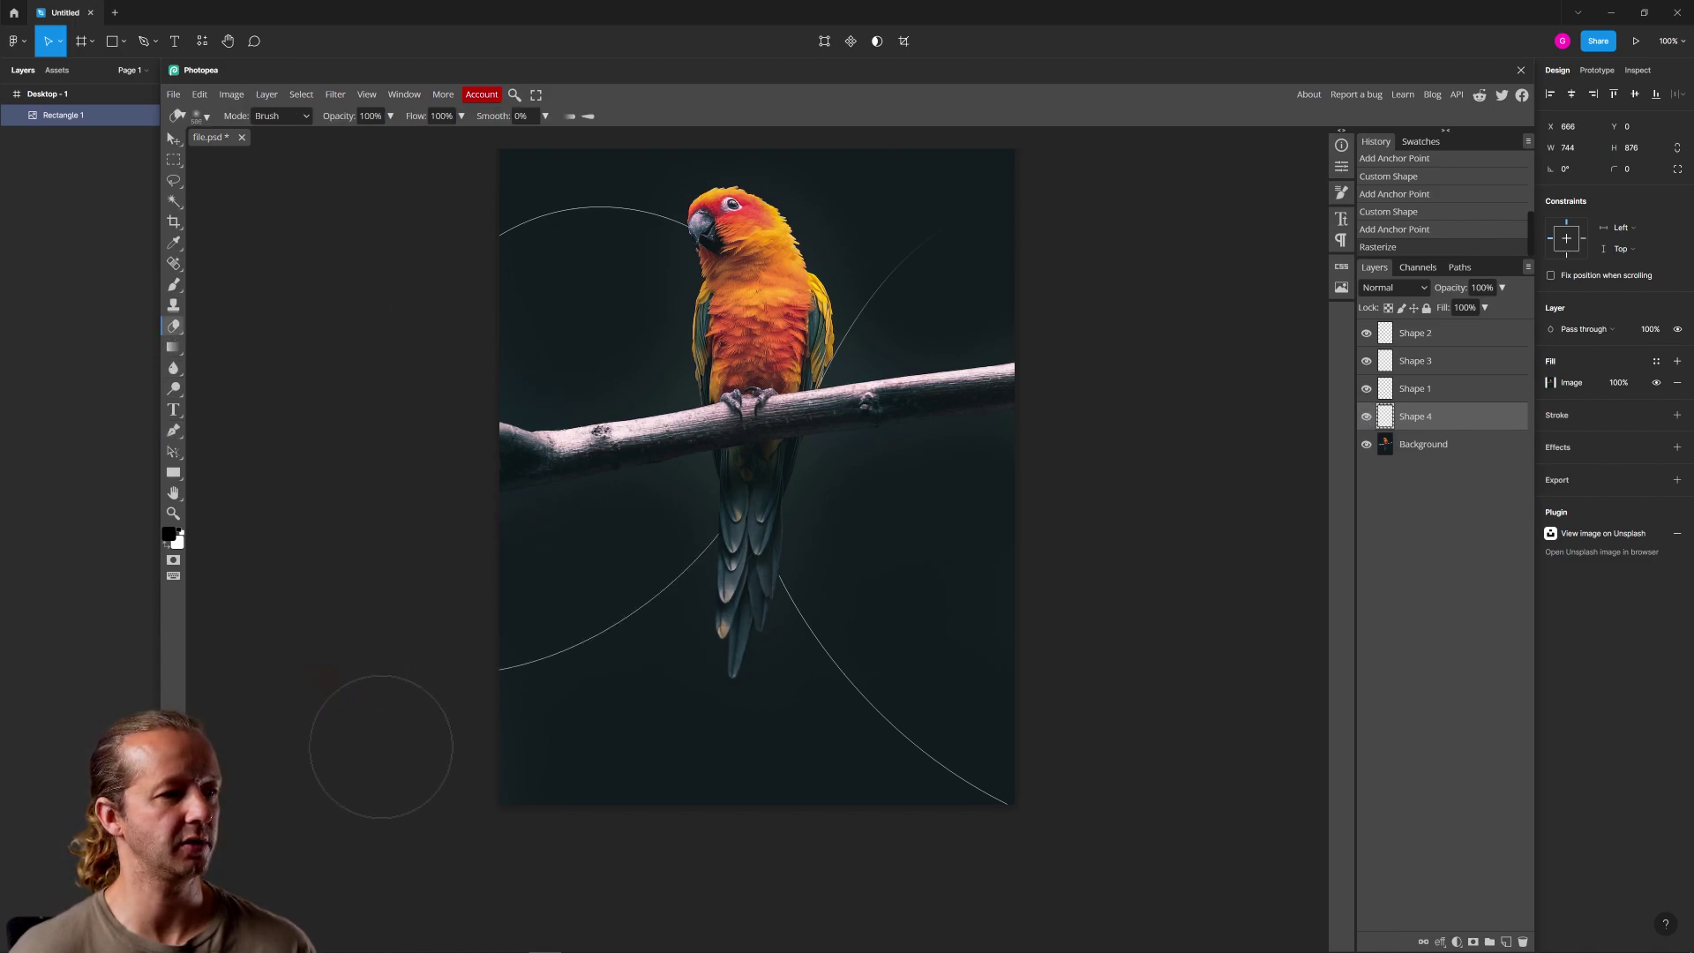
{"action": "mouse_move", "coordinate": [378, 737]}
{"action": "left_mouse_down"}
{"action": "mouse_move", "coordinate": [596, 714]}
{"action": "mouse_move", "coordinate": [664, 680]}
{"action": "mouse_move", "coordinate": [475, 704]}
{"action": "mouse_move", "coordinate": [658, 711]}
{"action": "left_mouse_up"}
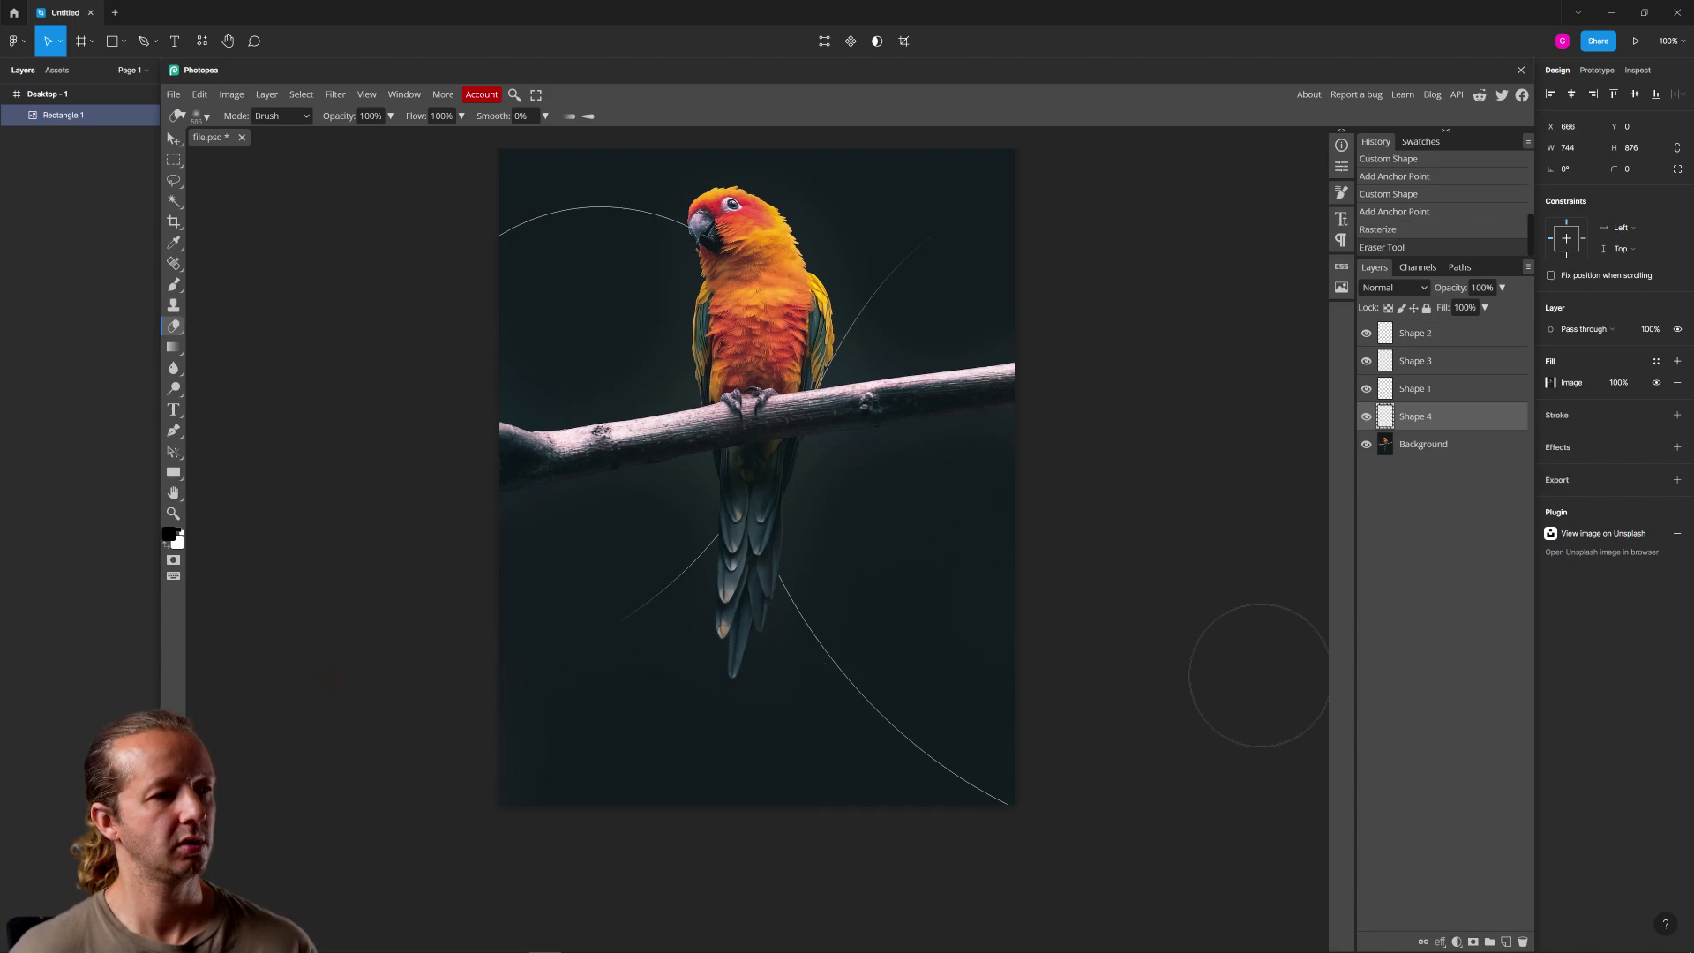
{"action": "left_click", "coordinate": [1426, 366]}
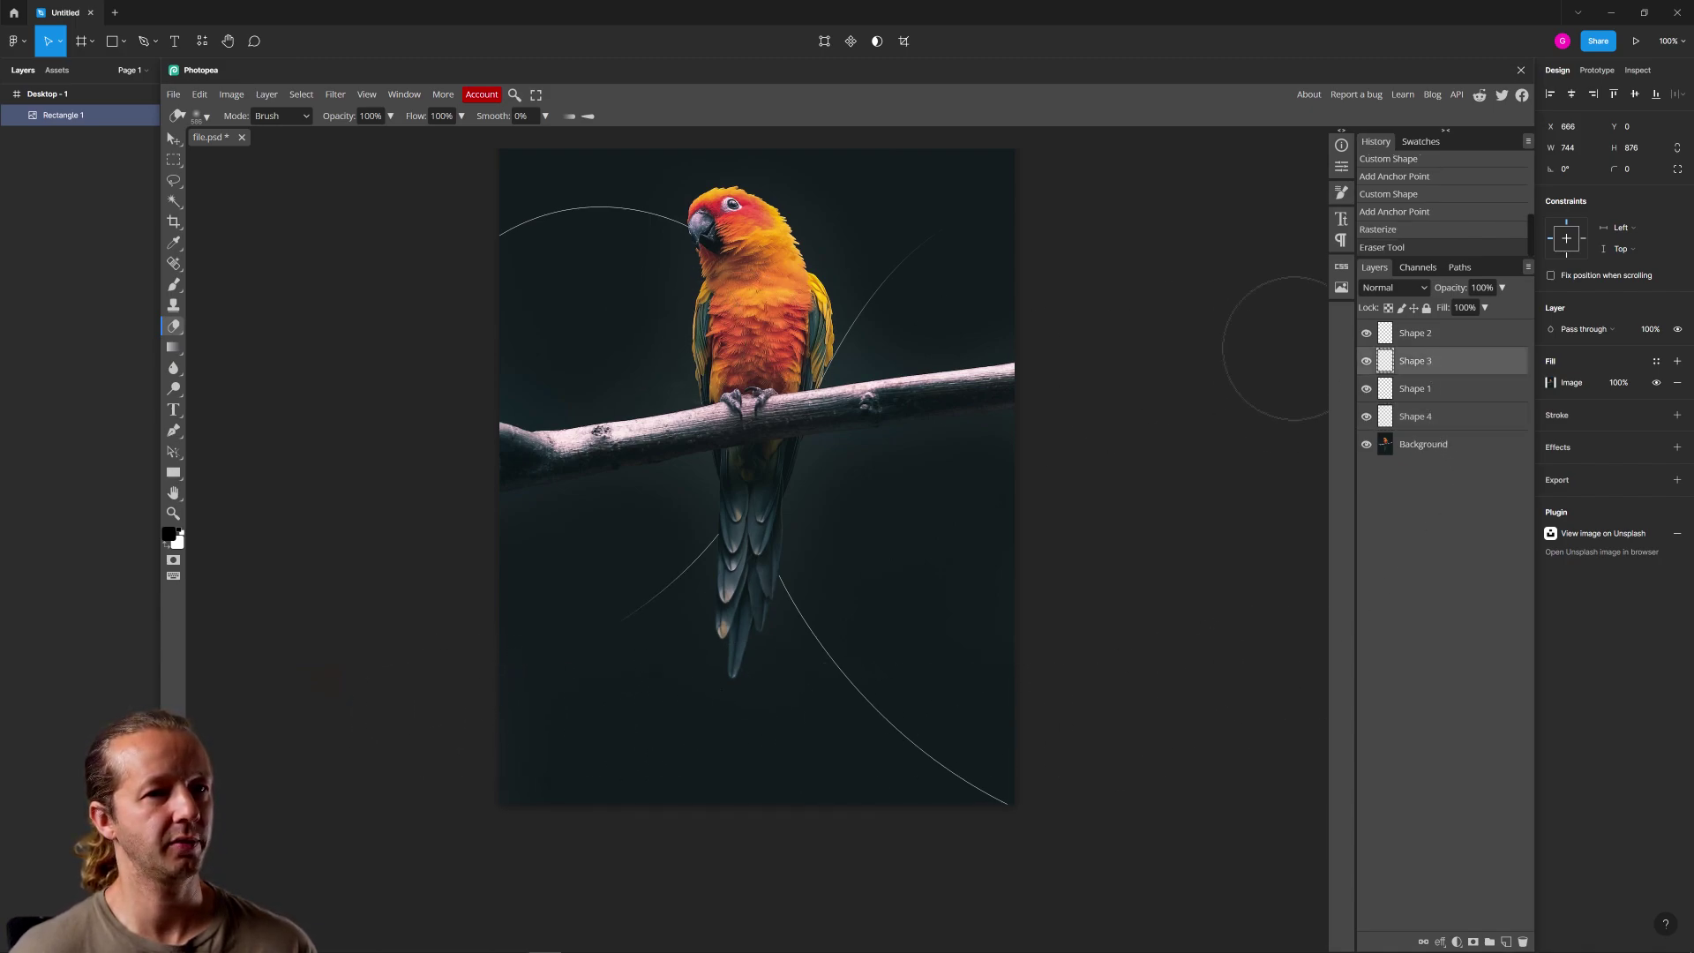
{"action": "mouse_move", "coordinate": [442, 256]}
{"action": "left_mouse_down"}
{"action": "mouse_move", "coordinate": [647, 281]}
{"action": "mouse_move", "coordinate": [549, 303]}
{"action": "left_mouse_up"}
{"action": "key", "text": "ctrl+z"}
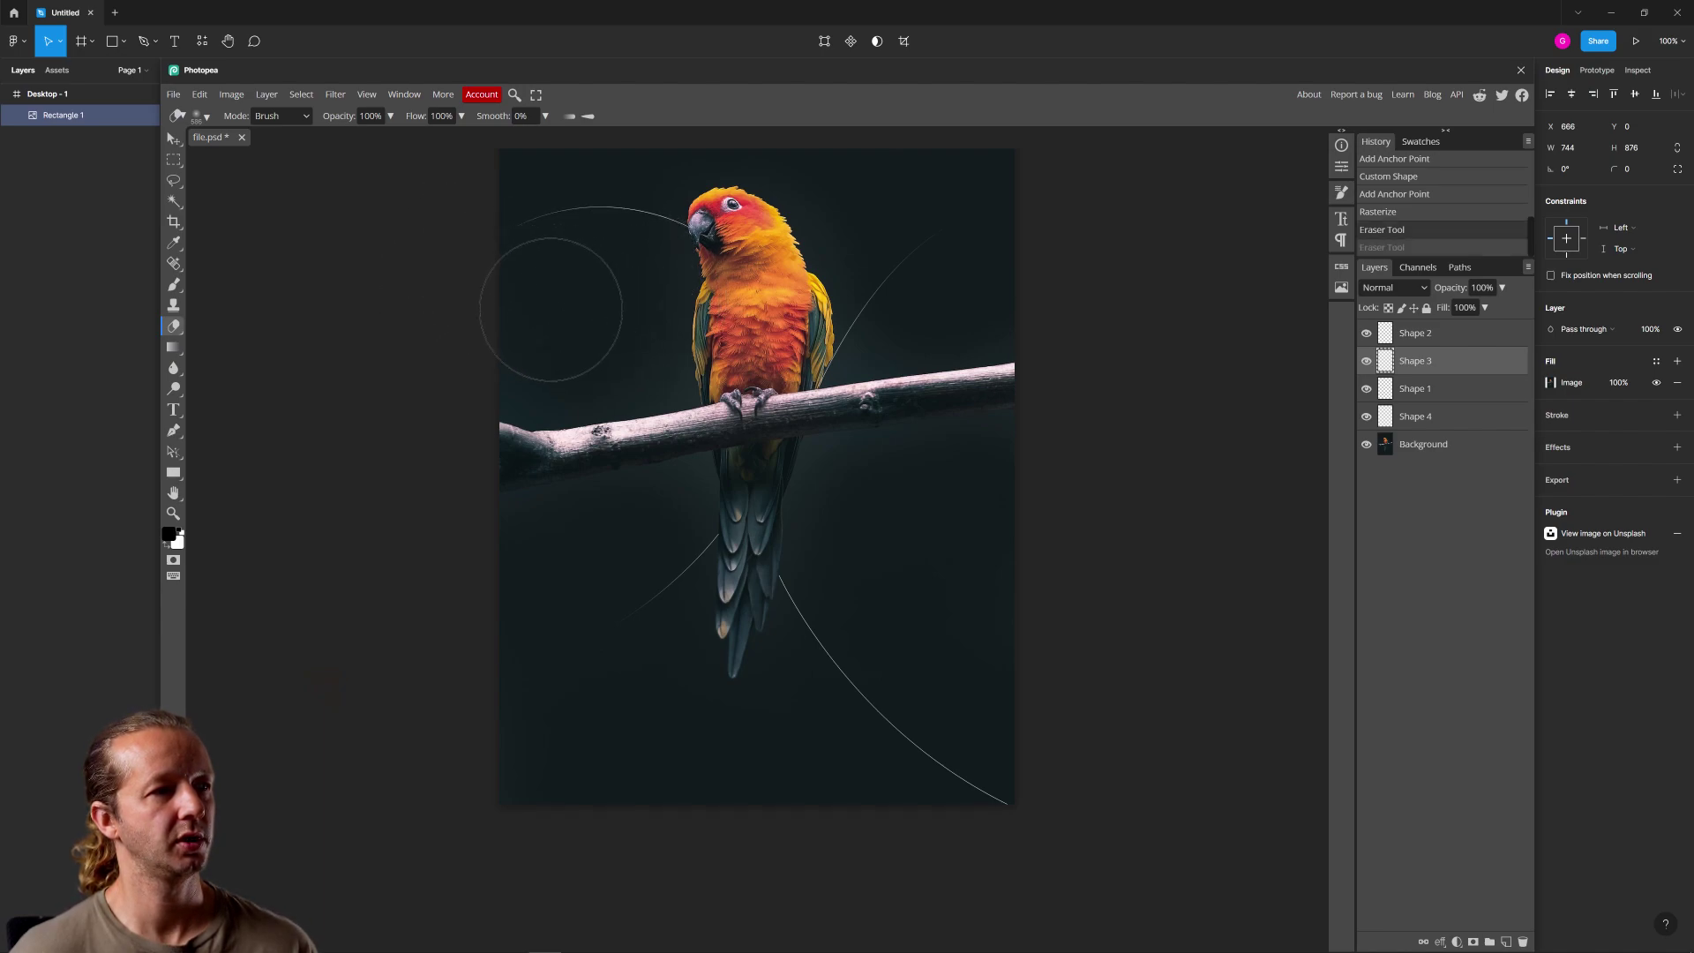
{"action": "mouse_move", "coordinate": [550, 309]}
{"action": "left_mouse_down"}
{"action": "mouse_move", "coordinate": [477, 252]}
{"action": "mouse_move", "coordinate": [479, 271]}
{"action": "mouse_move", "coordinate": [616, 338]}
{"action": "mouse_move", "coordinate": [585, 304]}
{"action": "mouse_move", "coordinate": [547, 265]}
{"action": "left_mouse_up"}
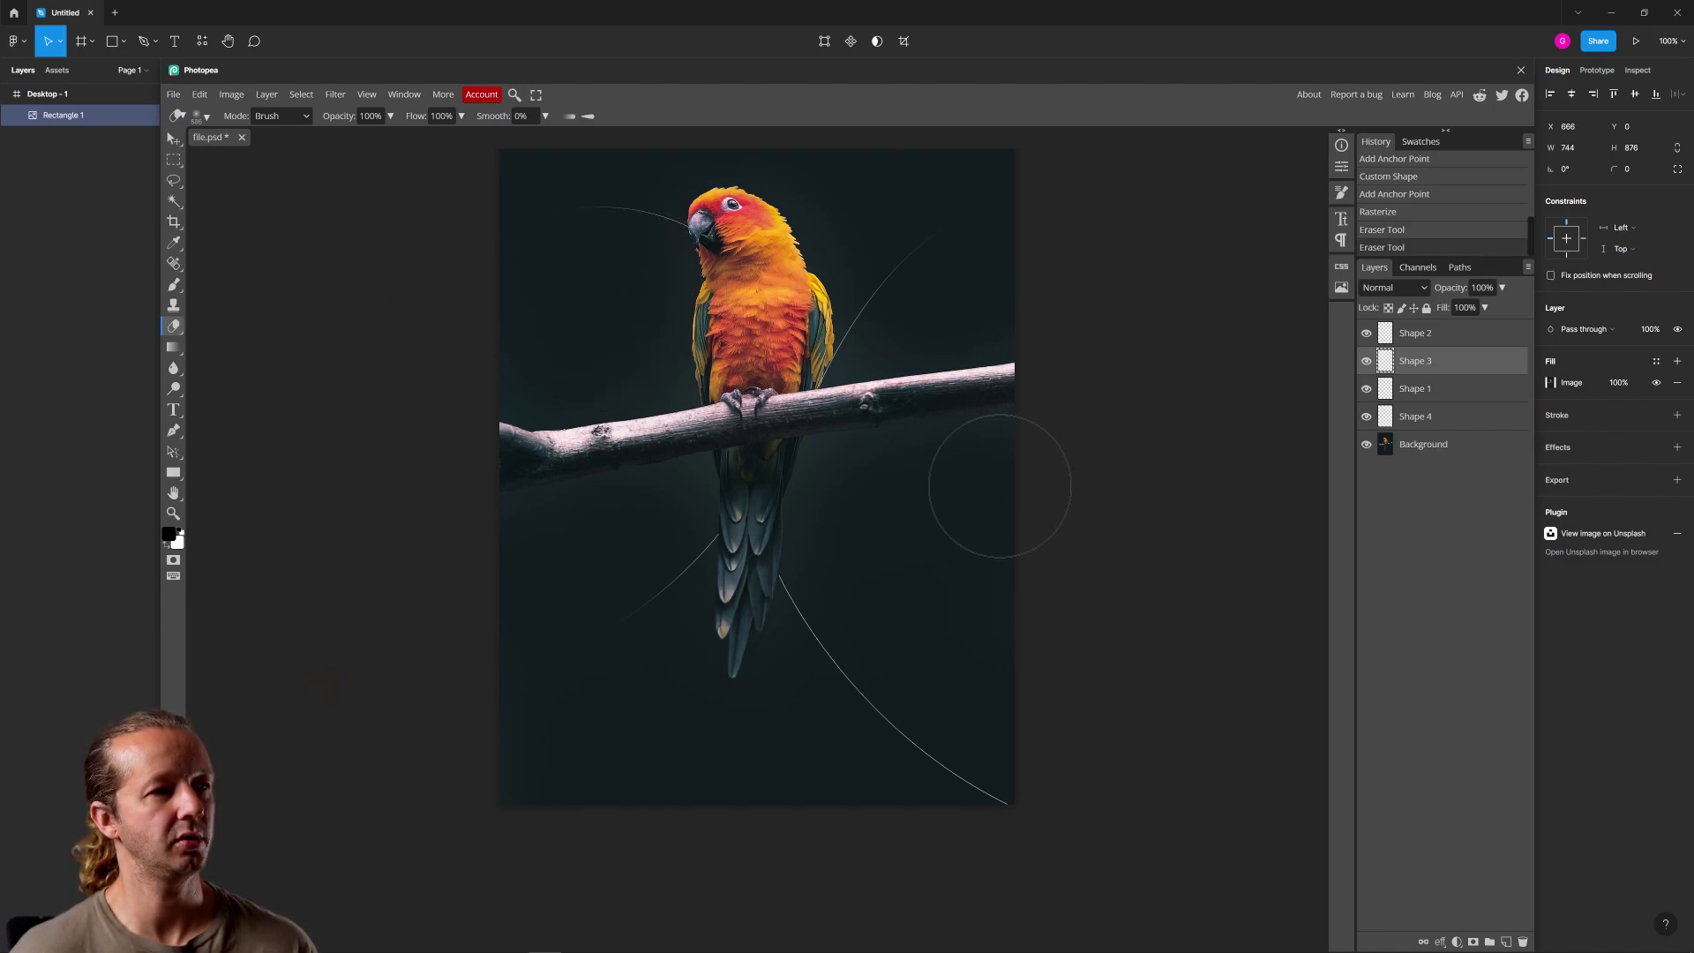
Erase the lower part of the lower-right arc on the Shape 2 layer
{"action": "left_click", "coordinate": [1416, 339]}
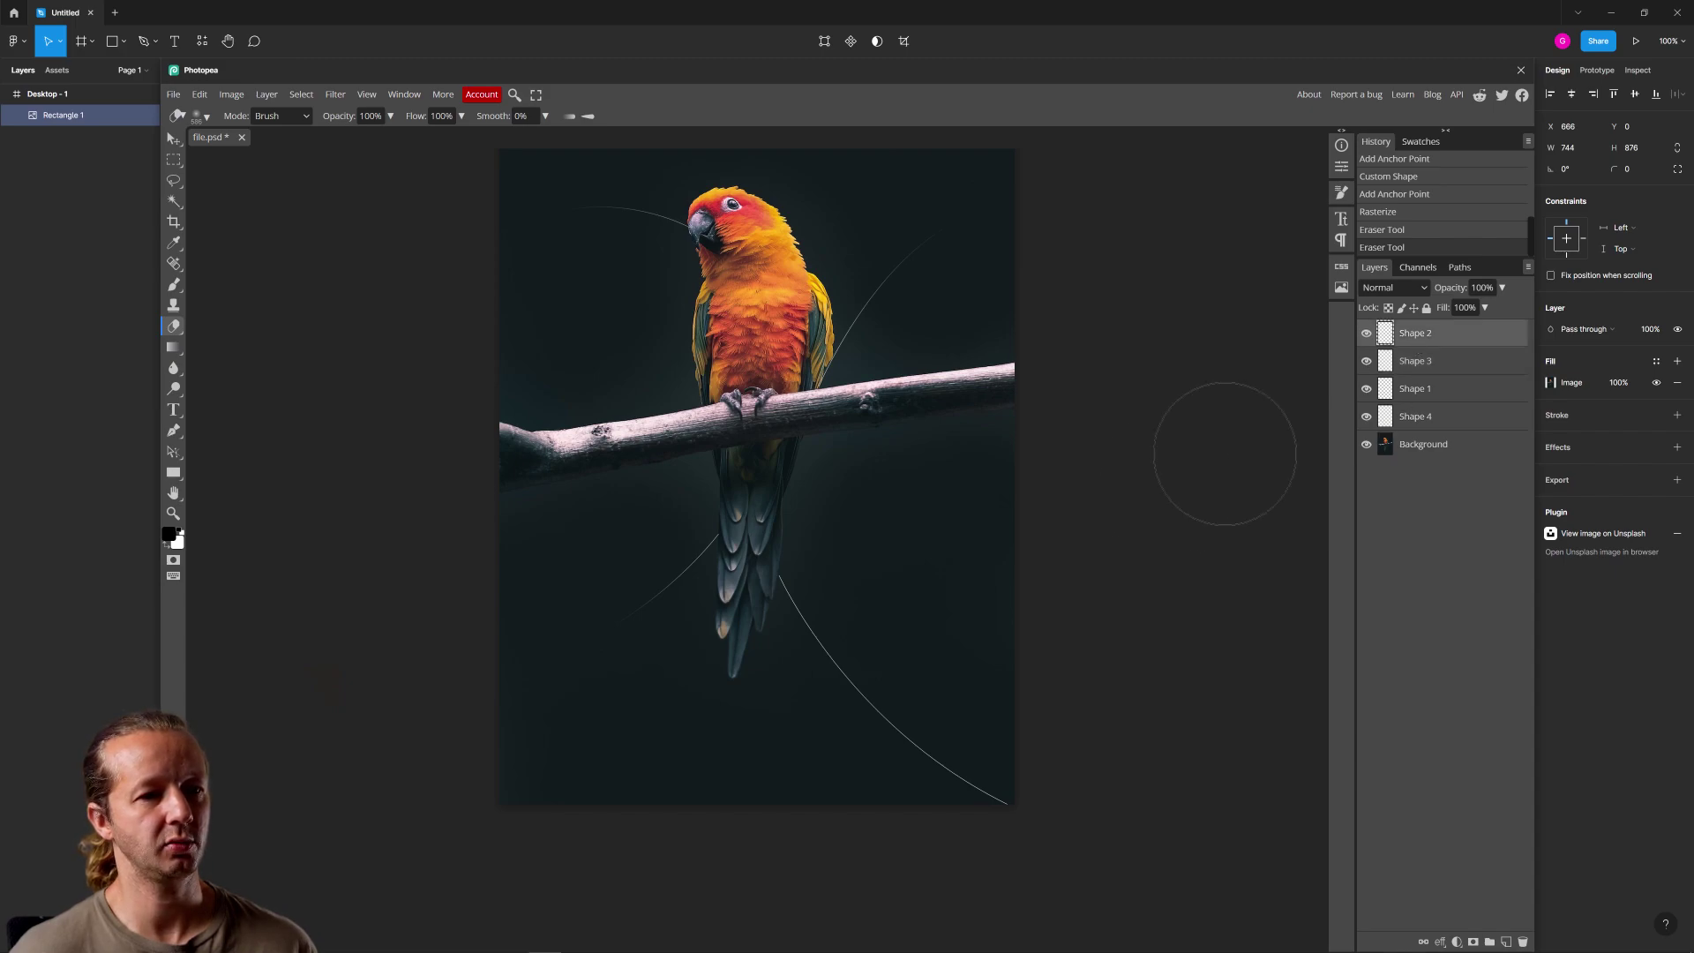
{"action": "mouse_move", "coordinate": [1009, 749]}
{"action": "left_mouse_down"}
{"action": "mouse_move", "coordinate": [911, 616]}
{"action": "mouse_move", "coordinate": [994, 782]}
{"action": "mouse_move", "coordinate": [948, 621]}
{"action": "mouse_move", "coordinate": [1001, 737]}
{"action": "mouse_move", "coordinate": [1176, 574]}
{"action": "left_mouse_up"}
{"action": "scroll", "coordinate": [1059, 518], "scroll_direction": "up", "scroll_amount": 1}
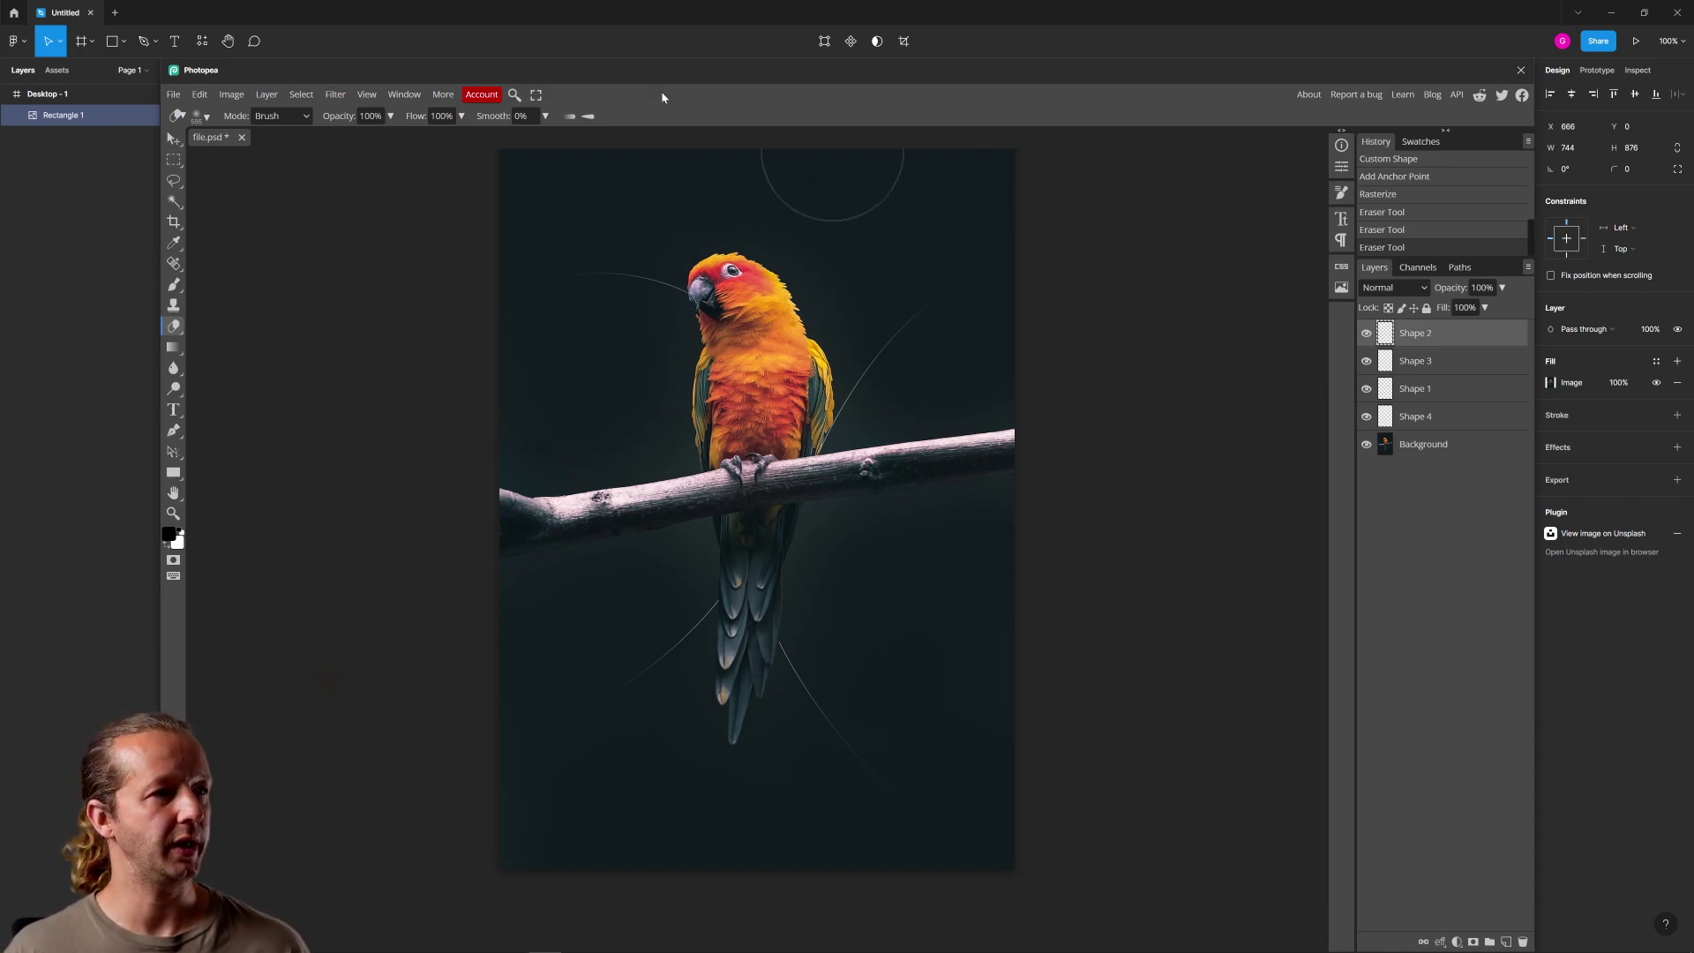
{"action": "left_click", "coordinate": [174, 101]}
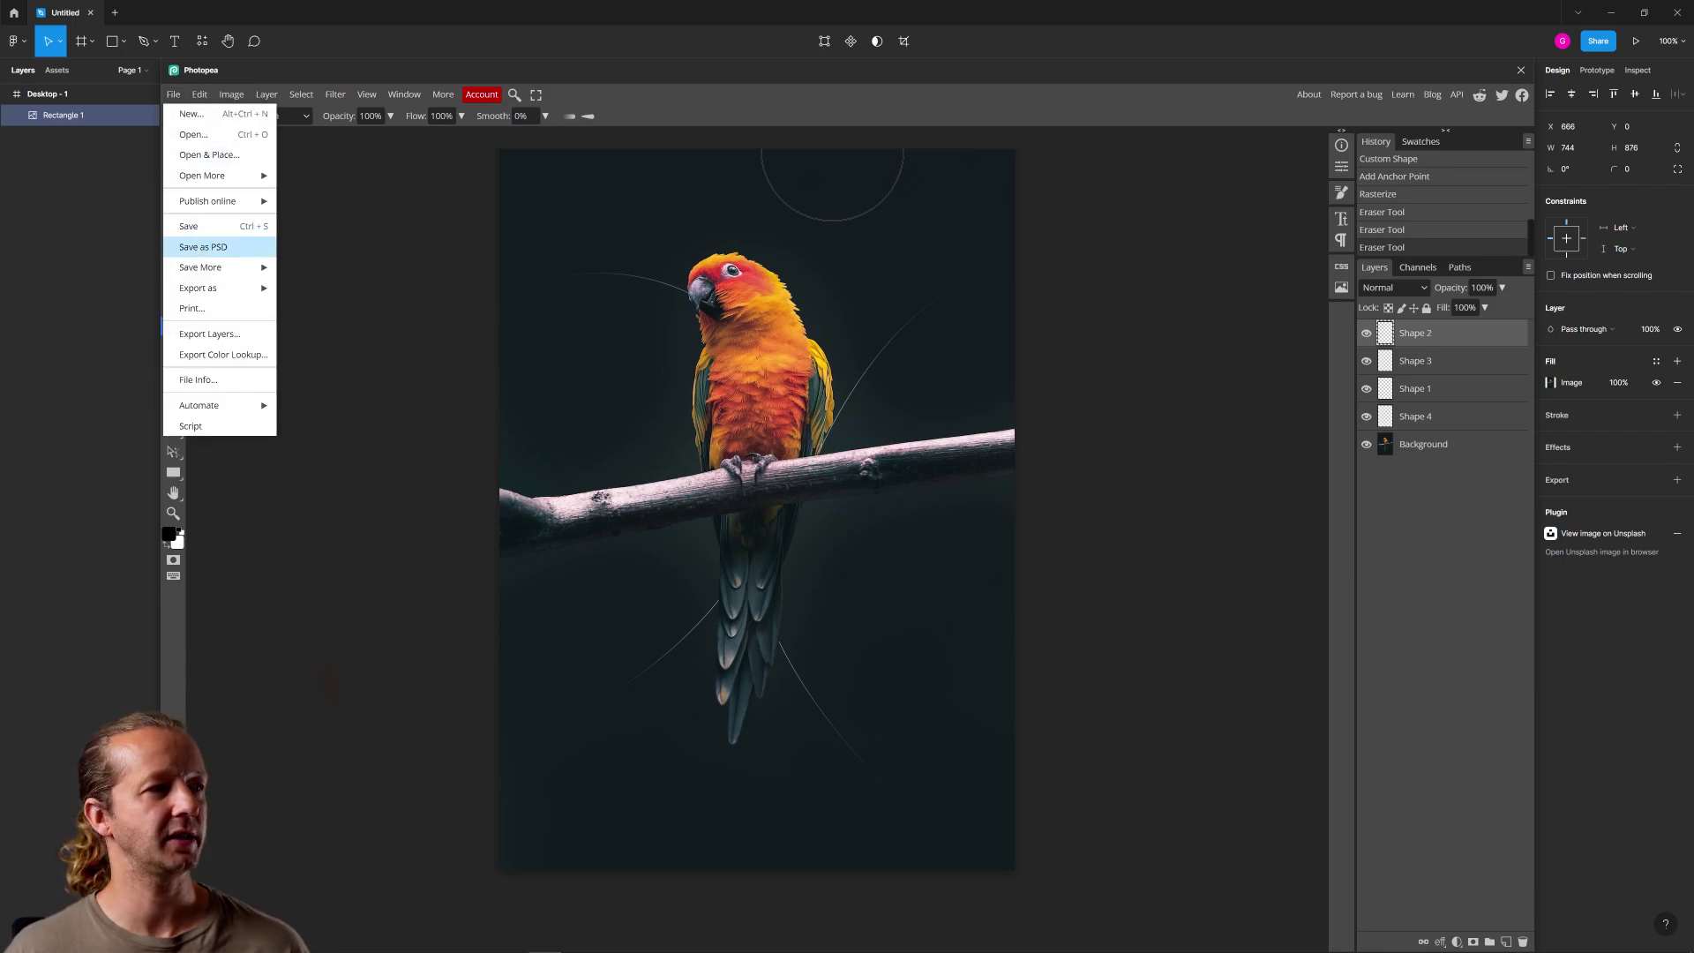
Save the edited image as PSD, confirming file.psd in the Save As dialog
{"action": "left_click", "coordinate": [196, 247]}
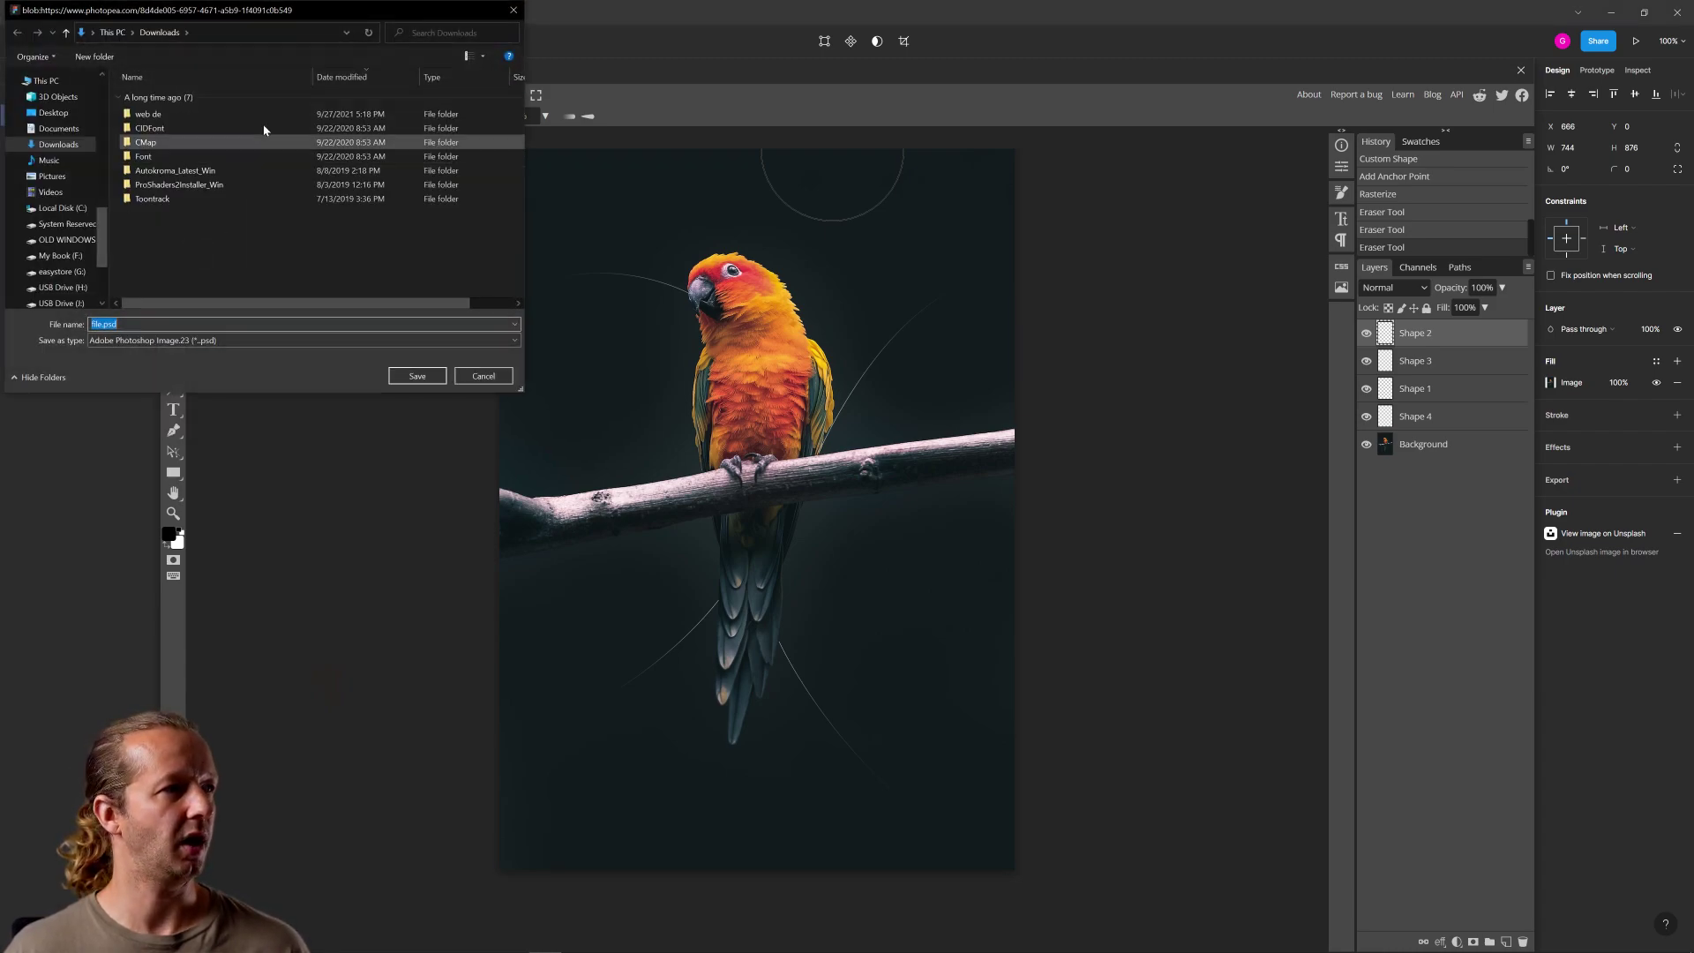
{"action": "left_click_drag", "start_coordinate": [292, 14], "coordinate": [556, 159]}
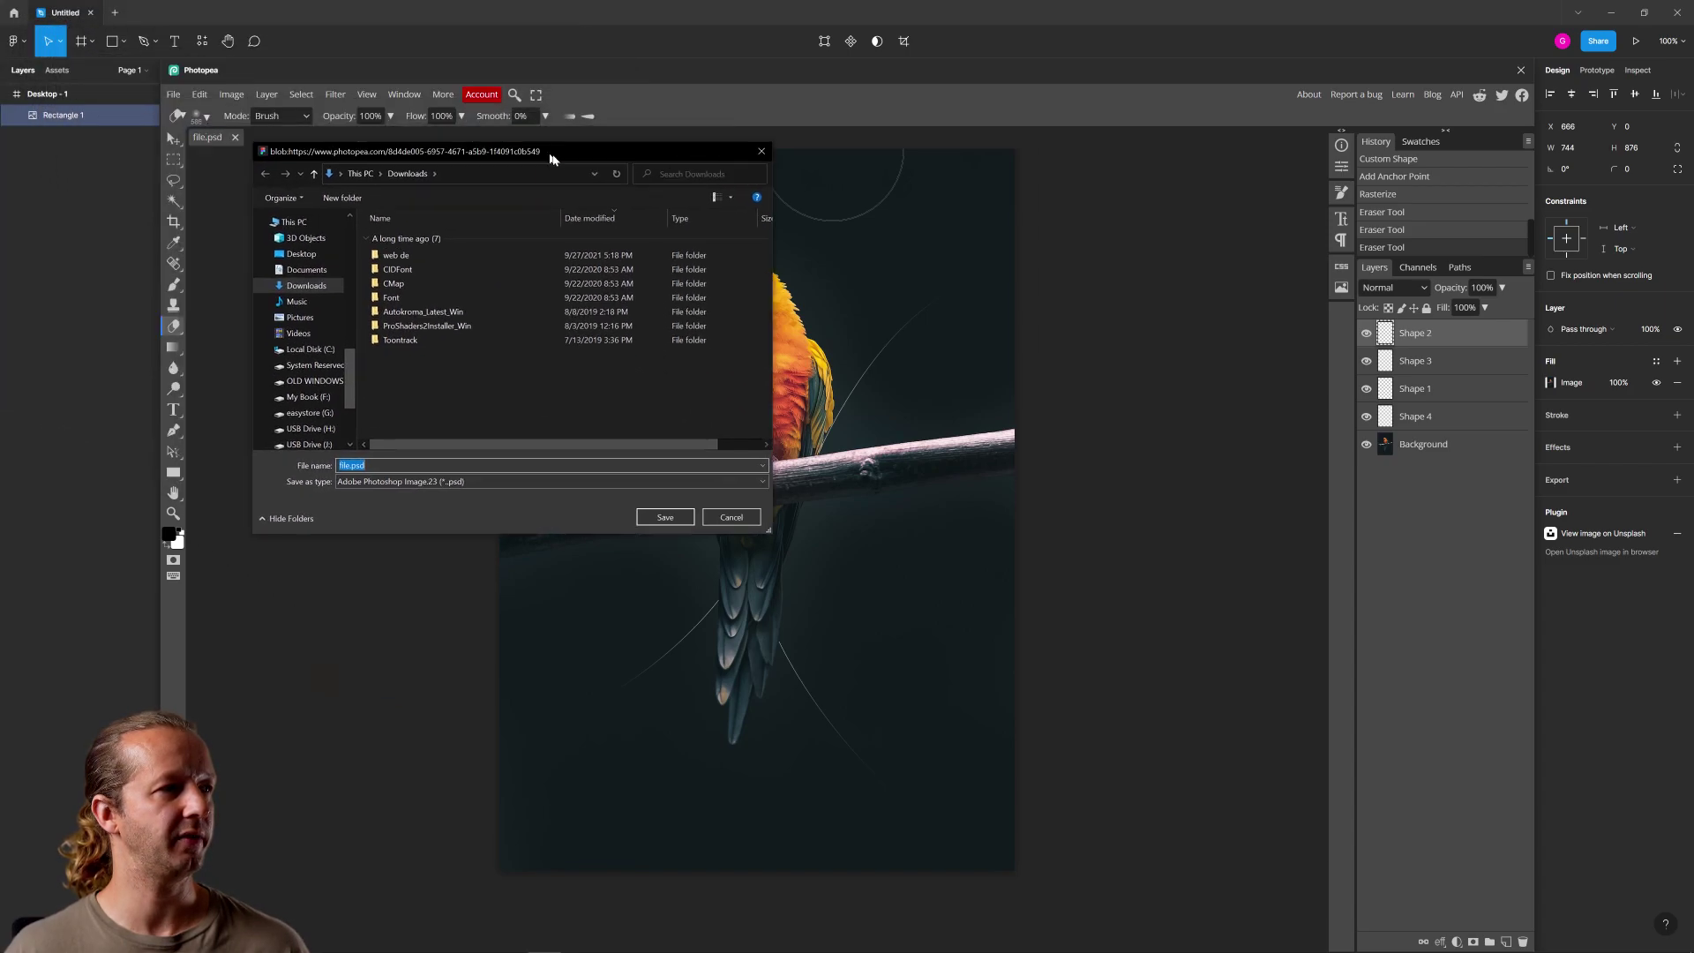
{"action": "key", "text": "Return"}
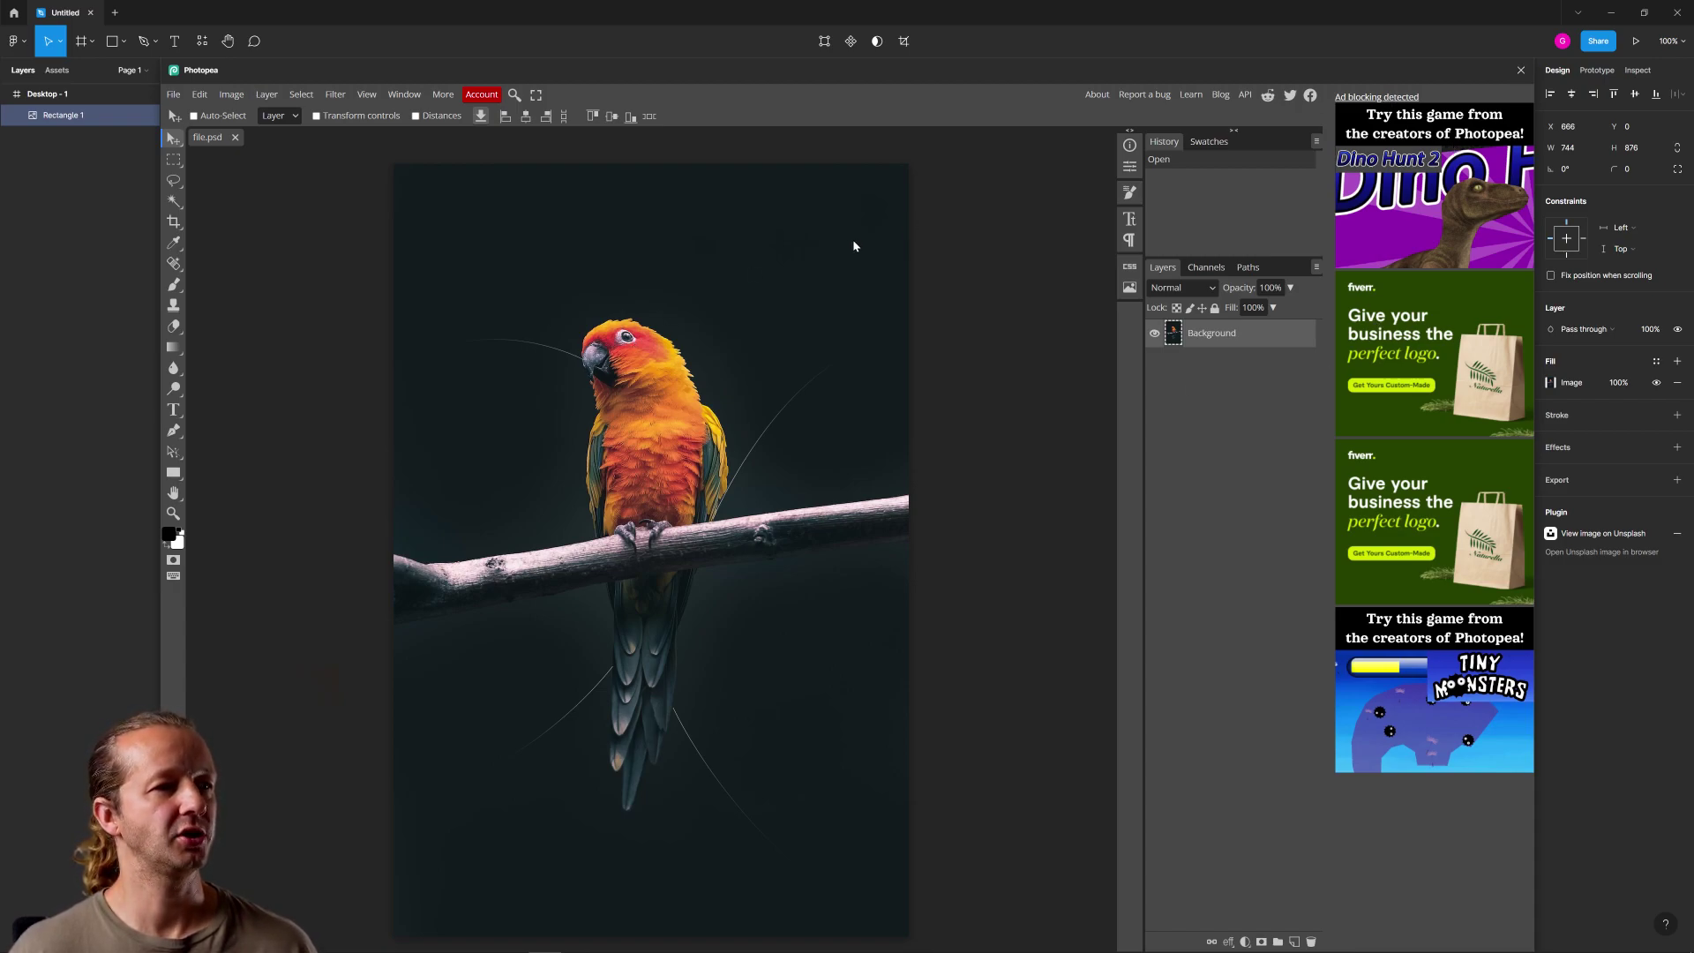
Close Photopea and inspect the updated parrot image on the canvas, leaving it deselected
{"action": "key", "text": "ctrl"}
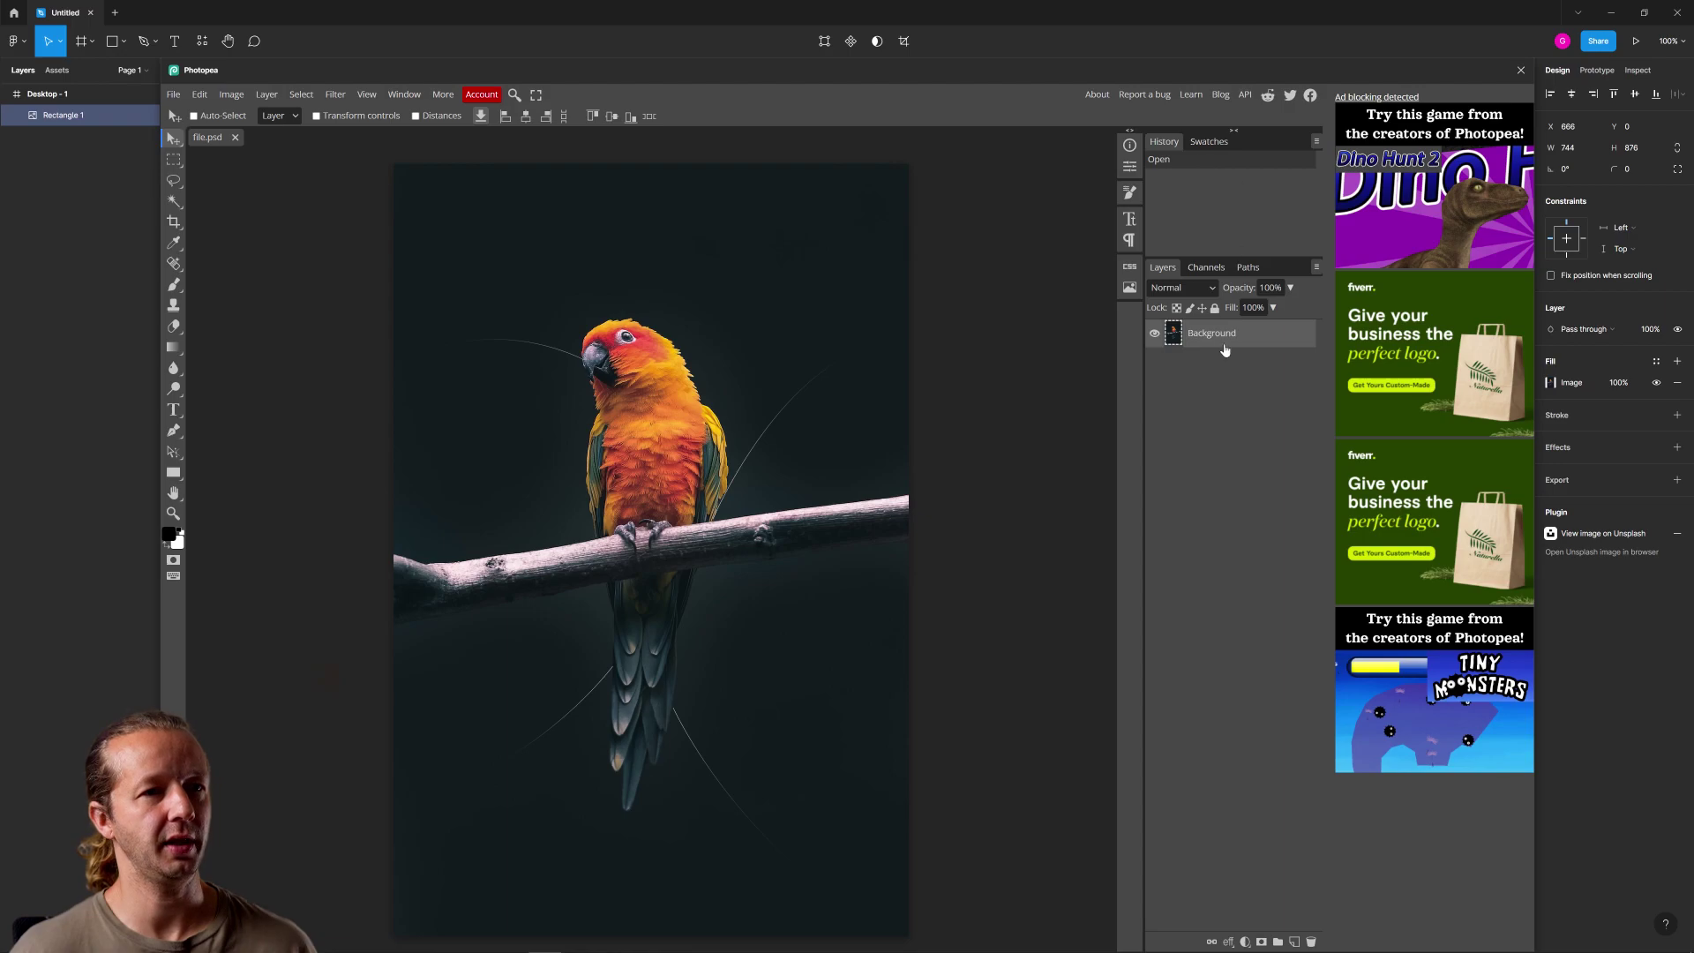
{"action": "left_click", "coordinate": [1520, 70]}
{"action": "left_click", "coordinate": [1401, 344]}
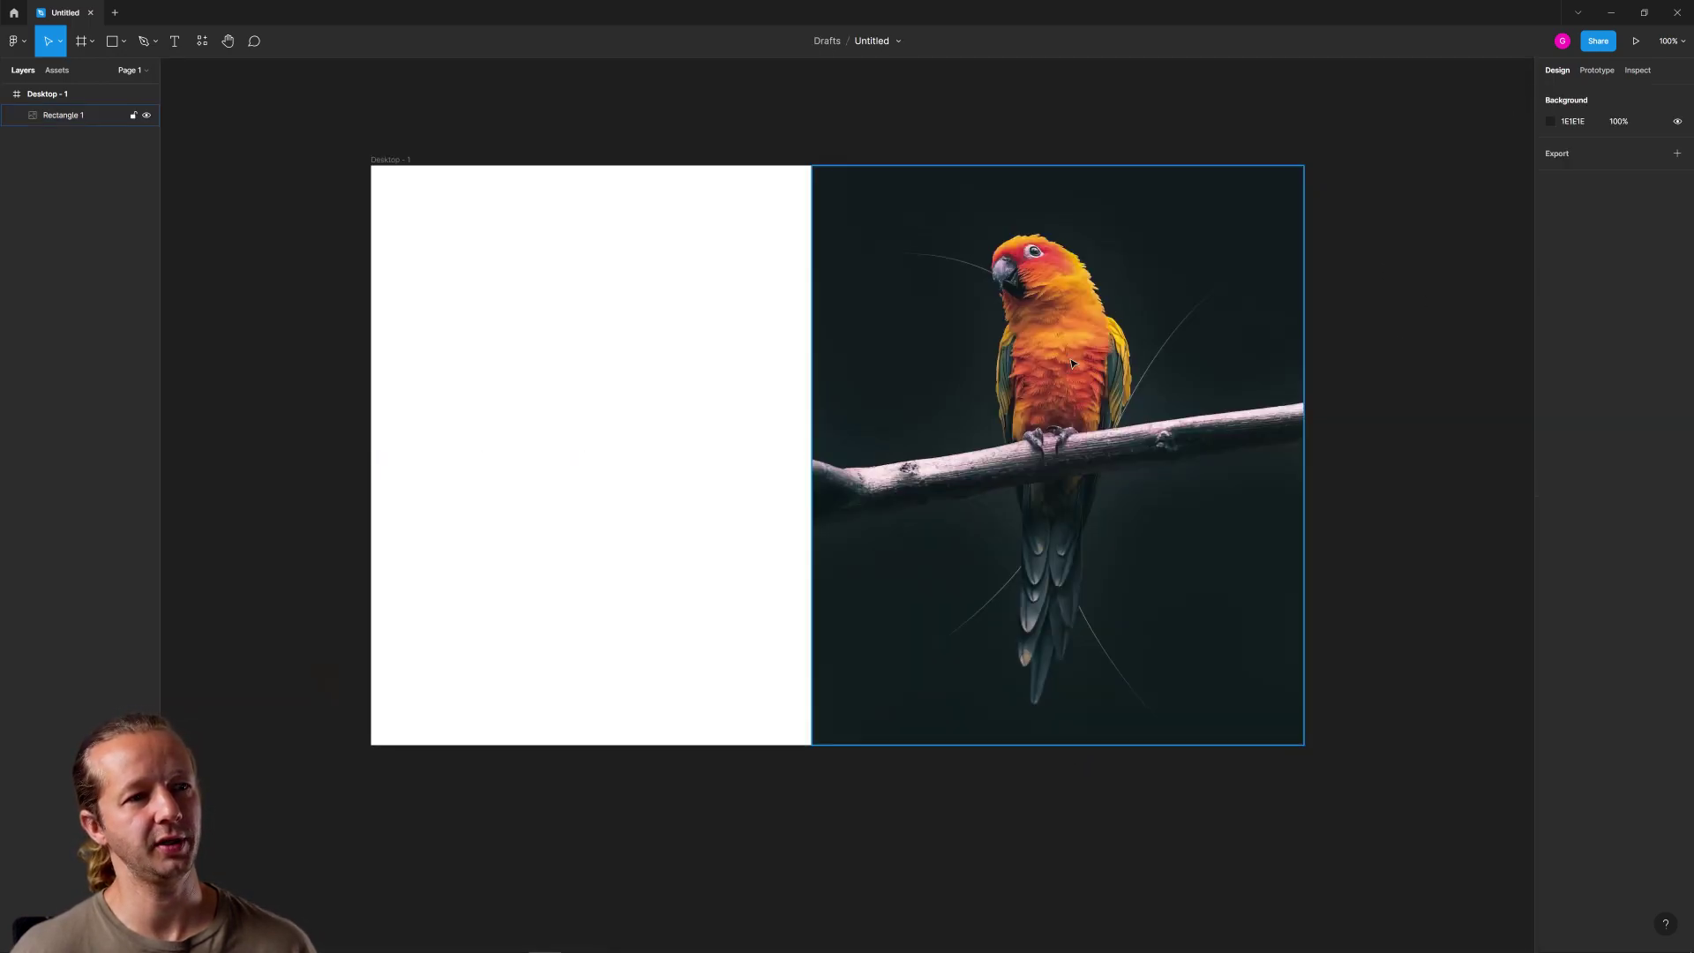
{"action": "left_click", "coordinate": [872, 309]}
{"action": "left_click_drag", "start_coordinate": [811, 310], "coordinate": [435, 317]}
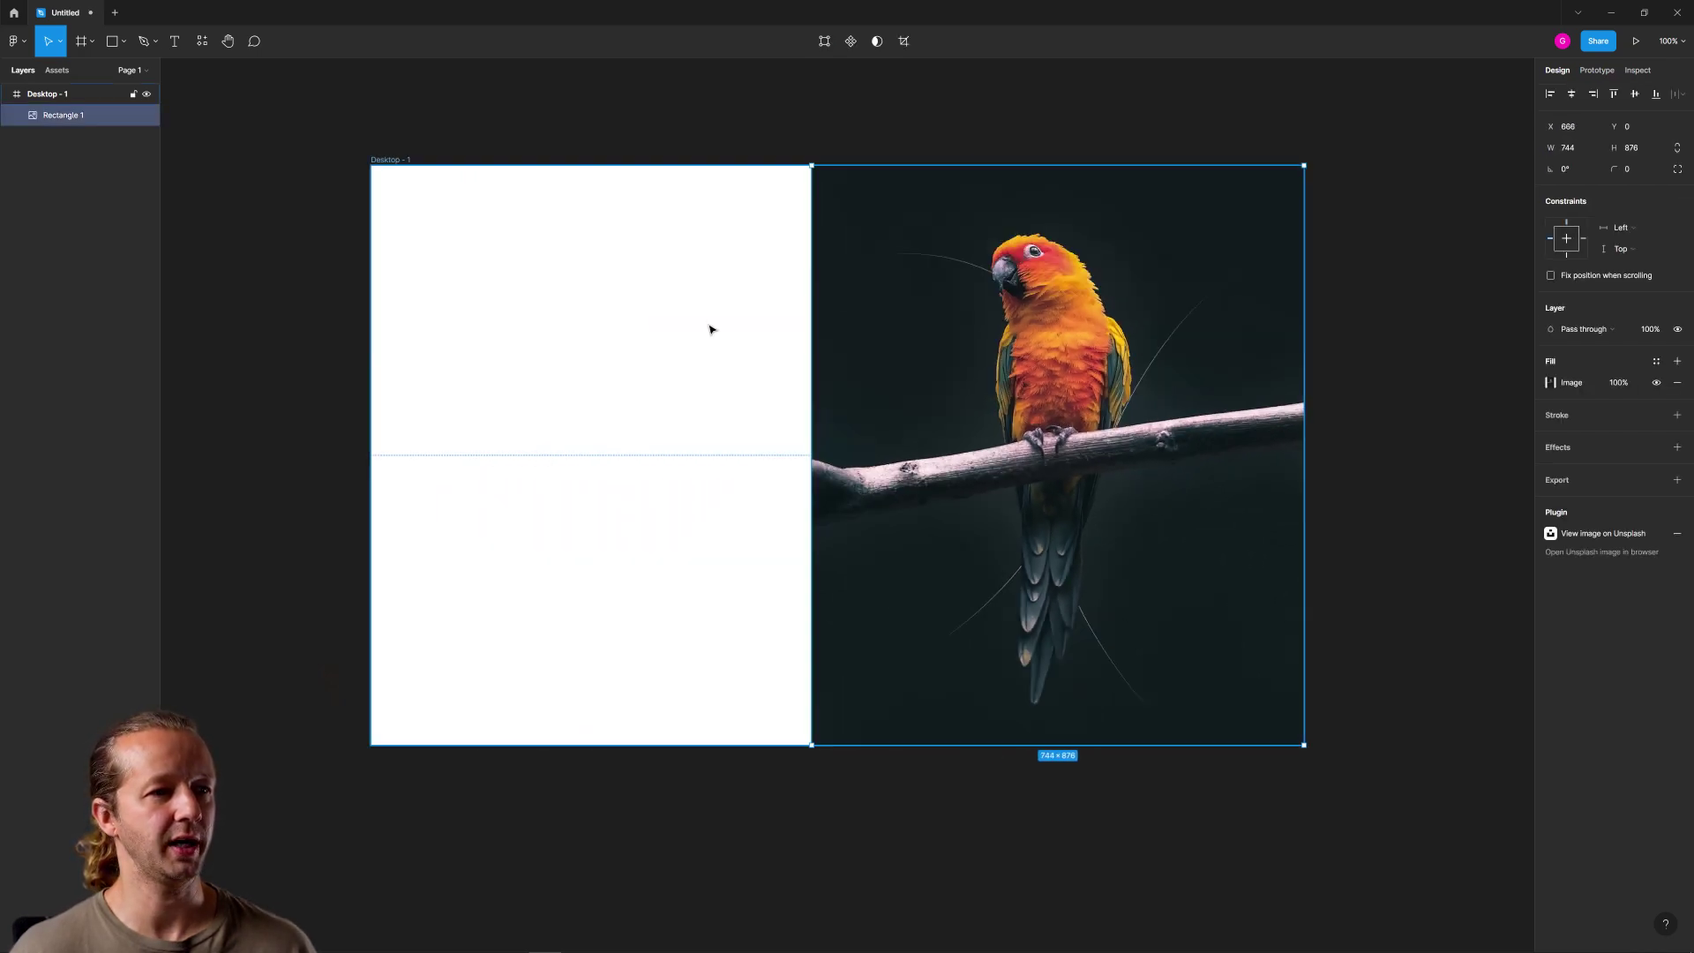
{"action": "left_click", "coordinate": [640, 341]}
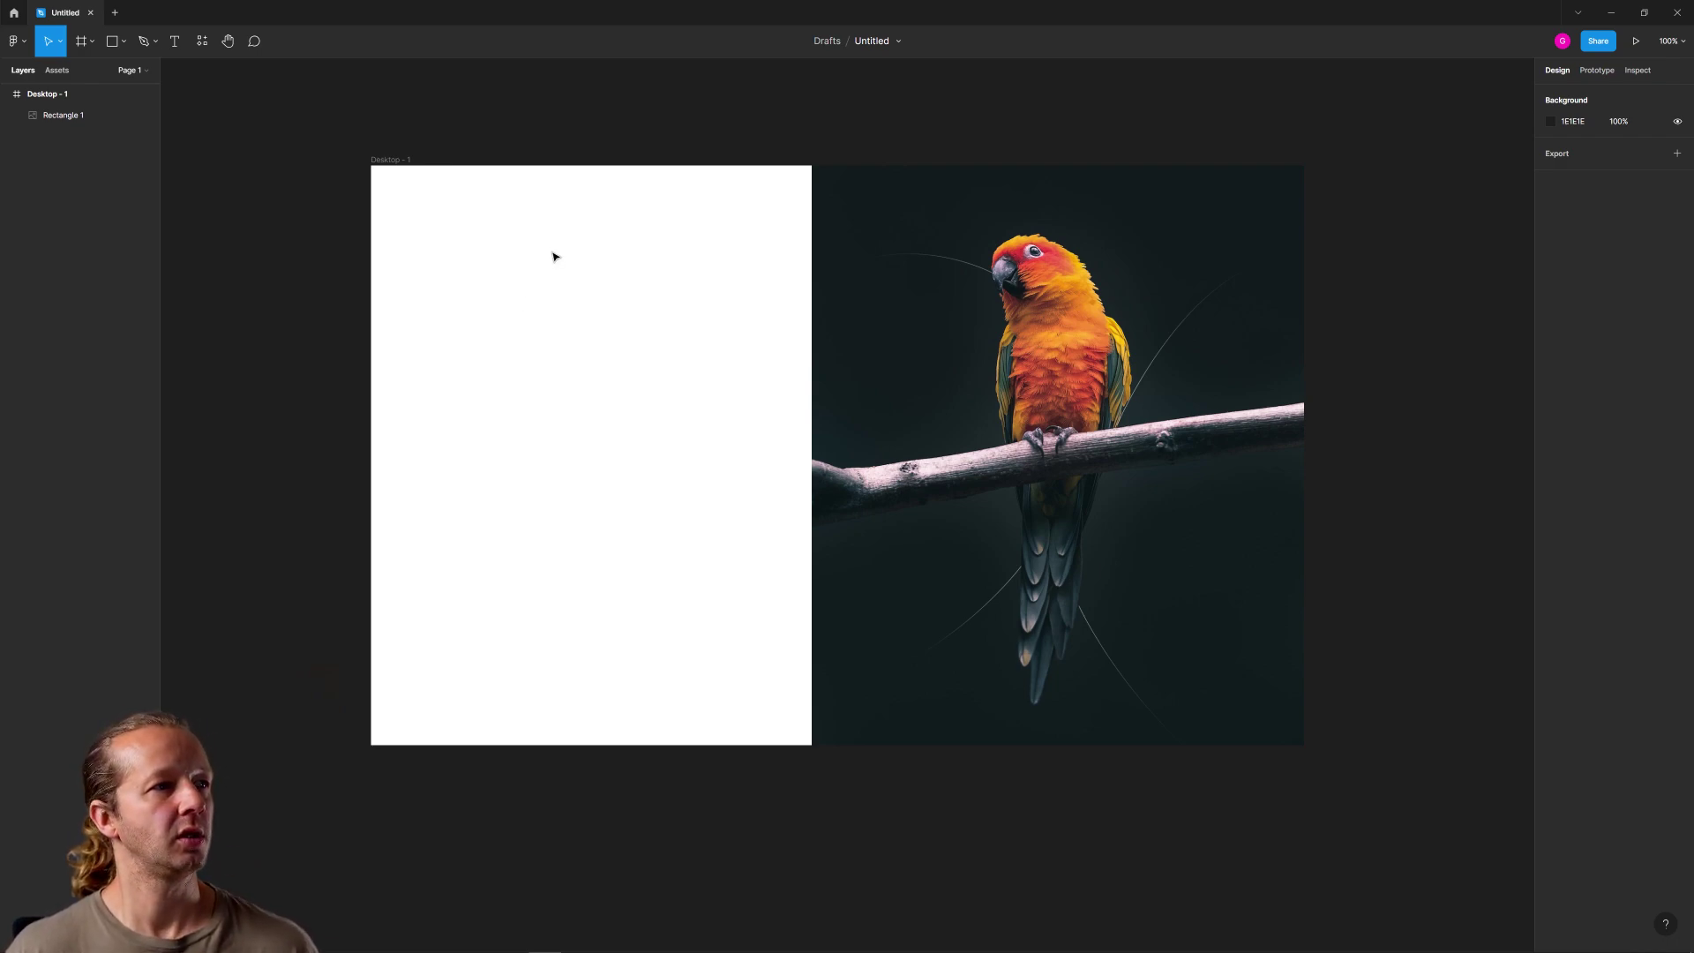
Go to unsplash.com and search for 'mountain' photos
{"action": "mouse_move", "coordinate": [543, 944]}
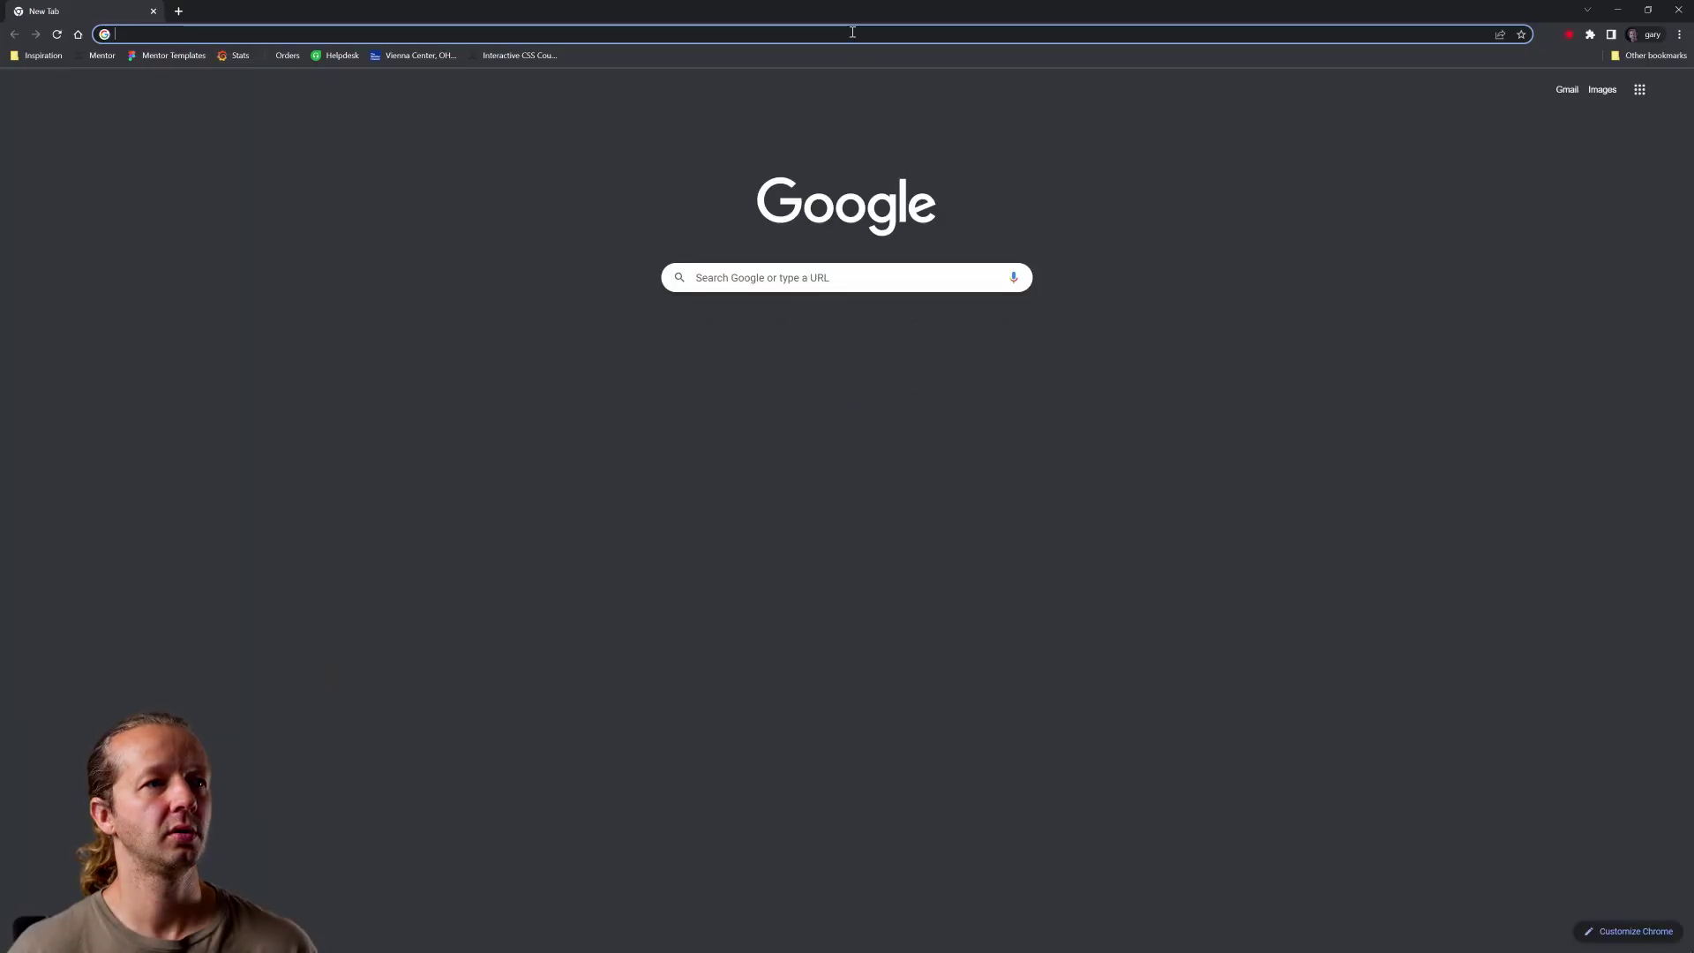
{"action": "type", "text": "unsplash.c"}
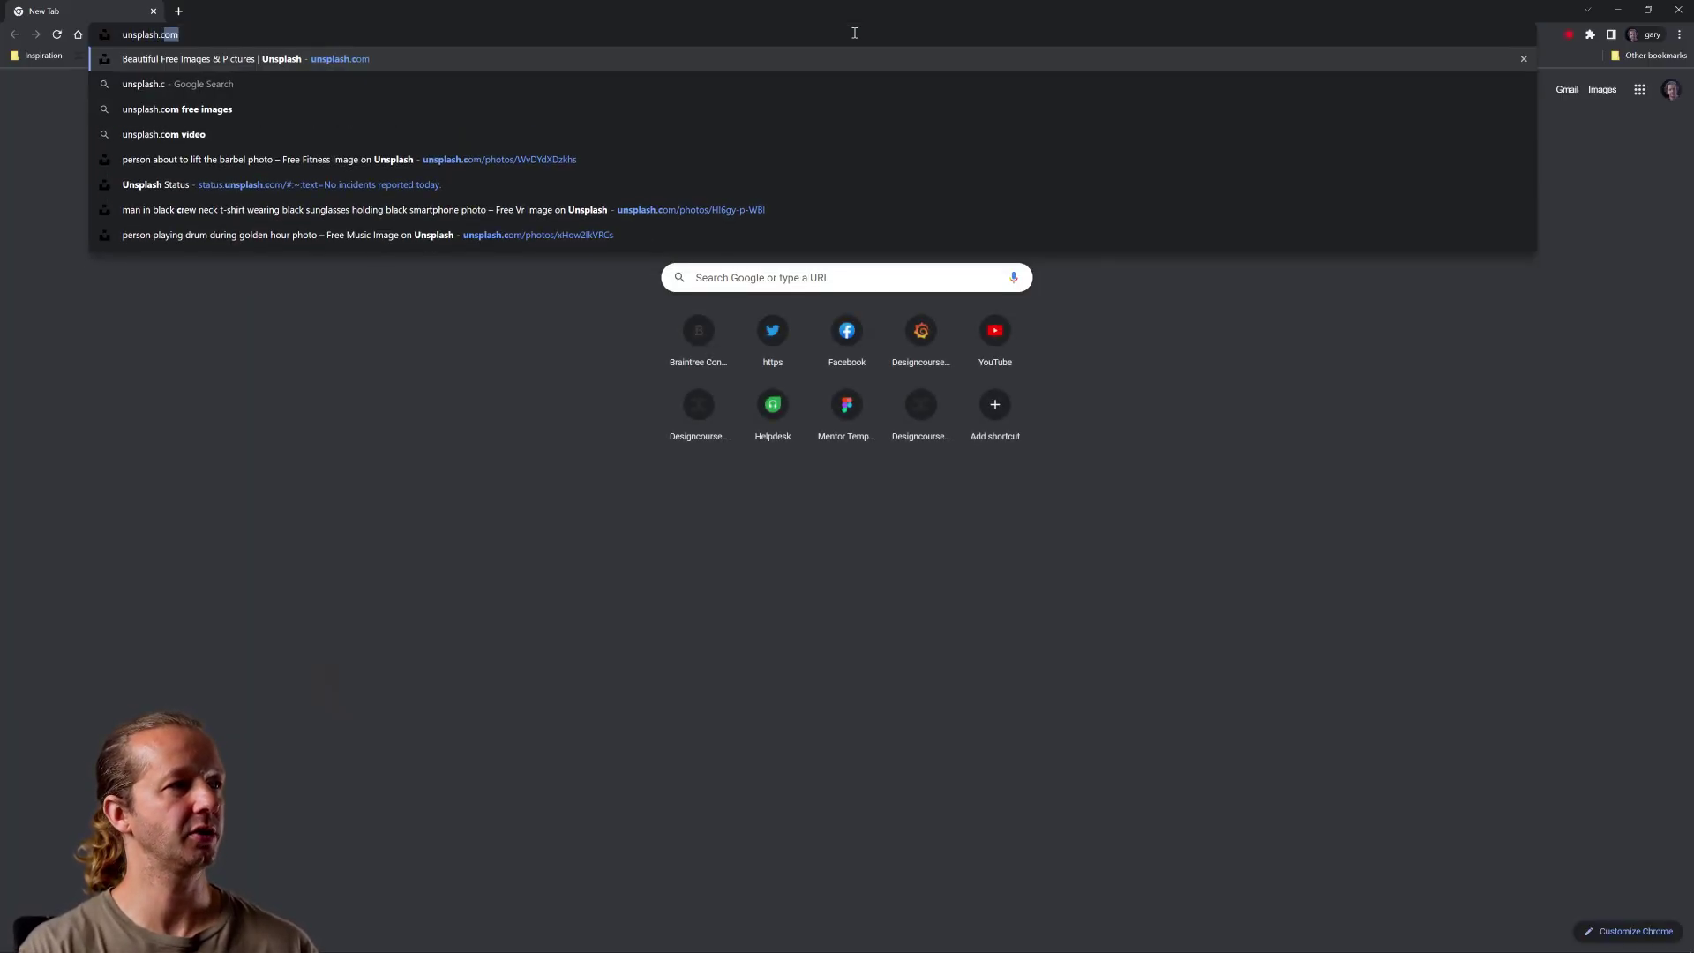
{"action": "key", "text": "Return"}
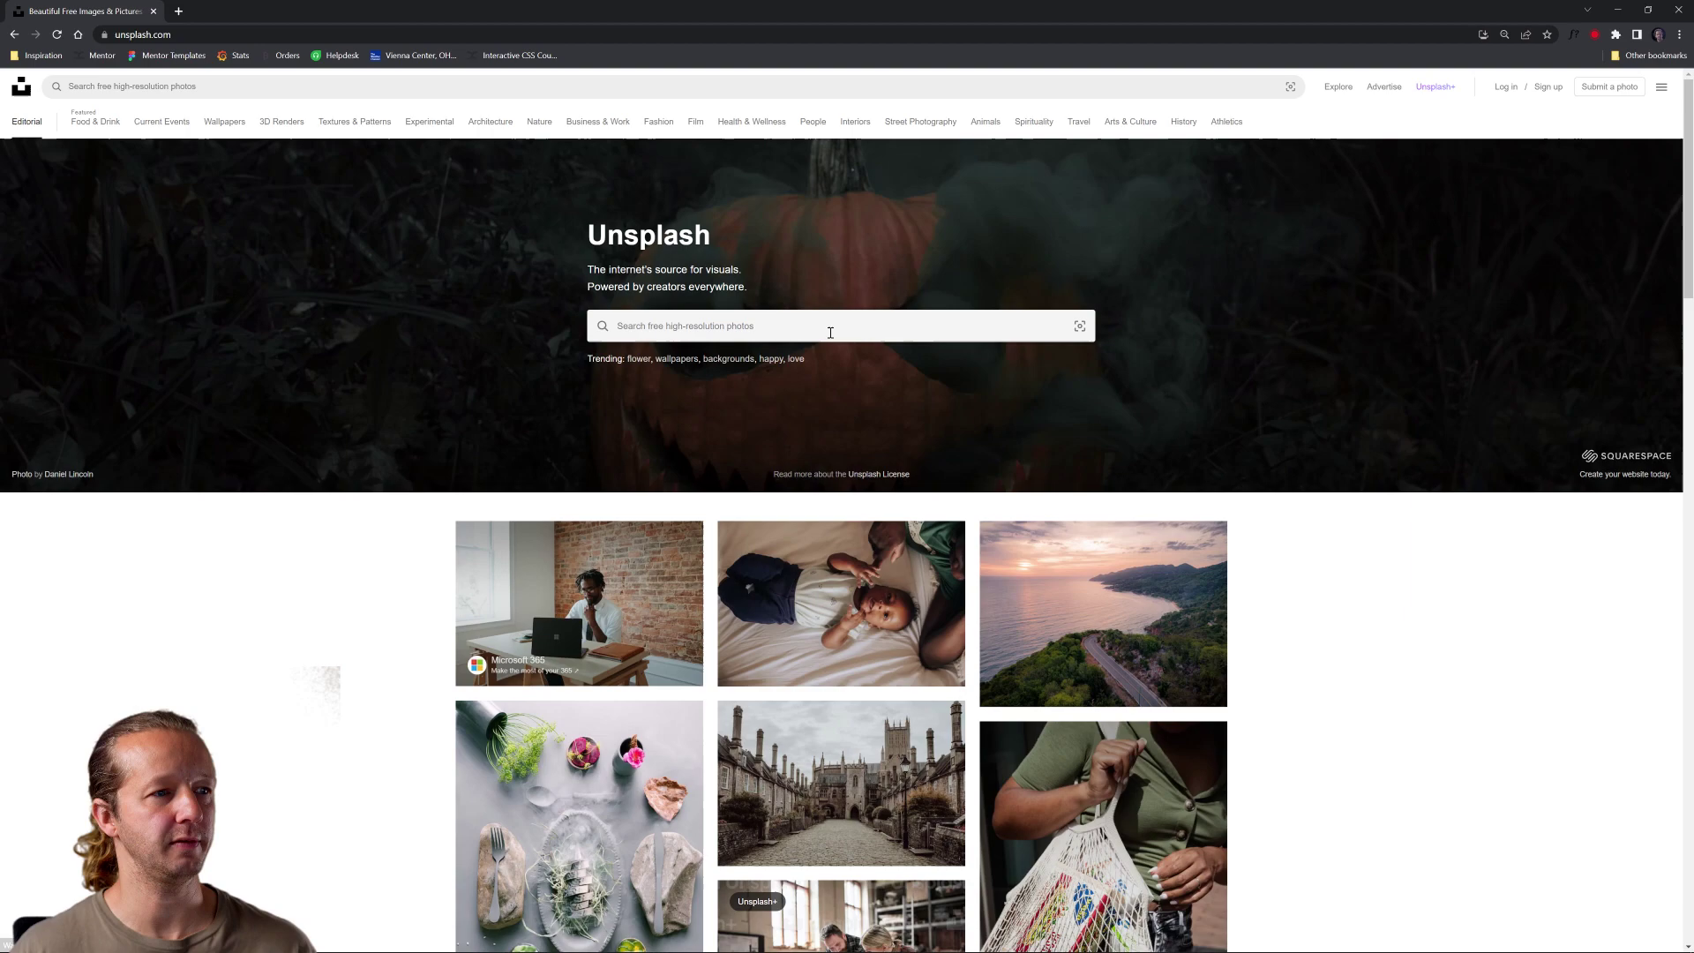
{"action": "left_click", "coordinate": [834, 325]}
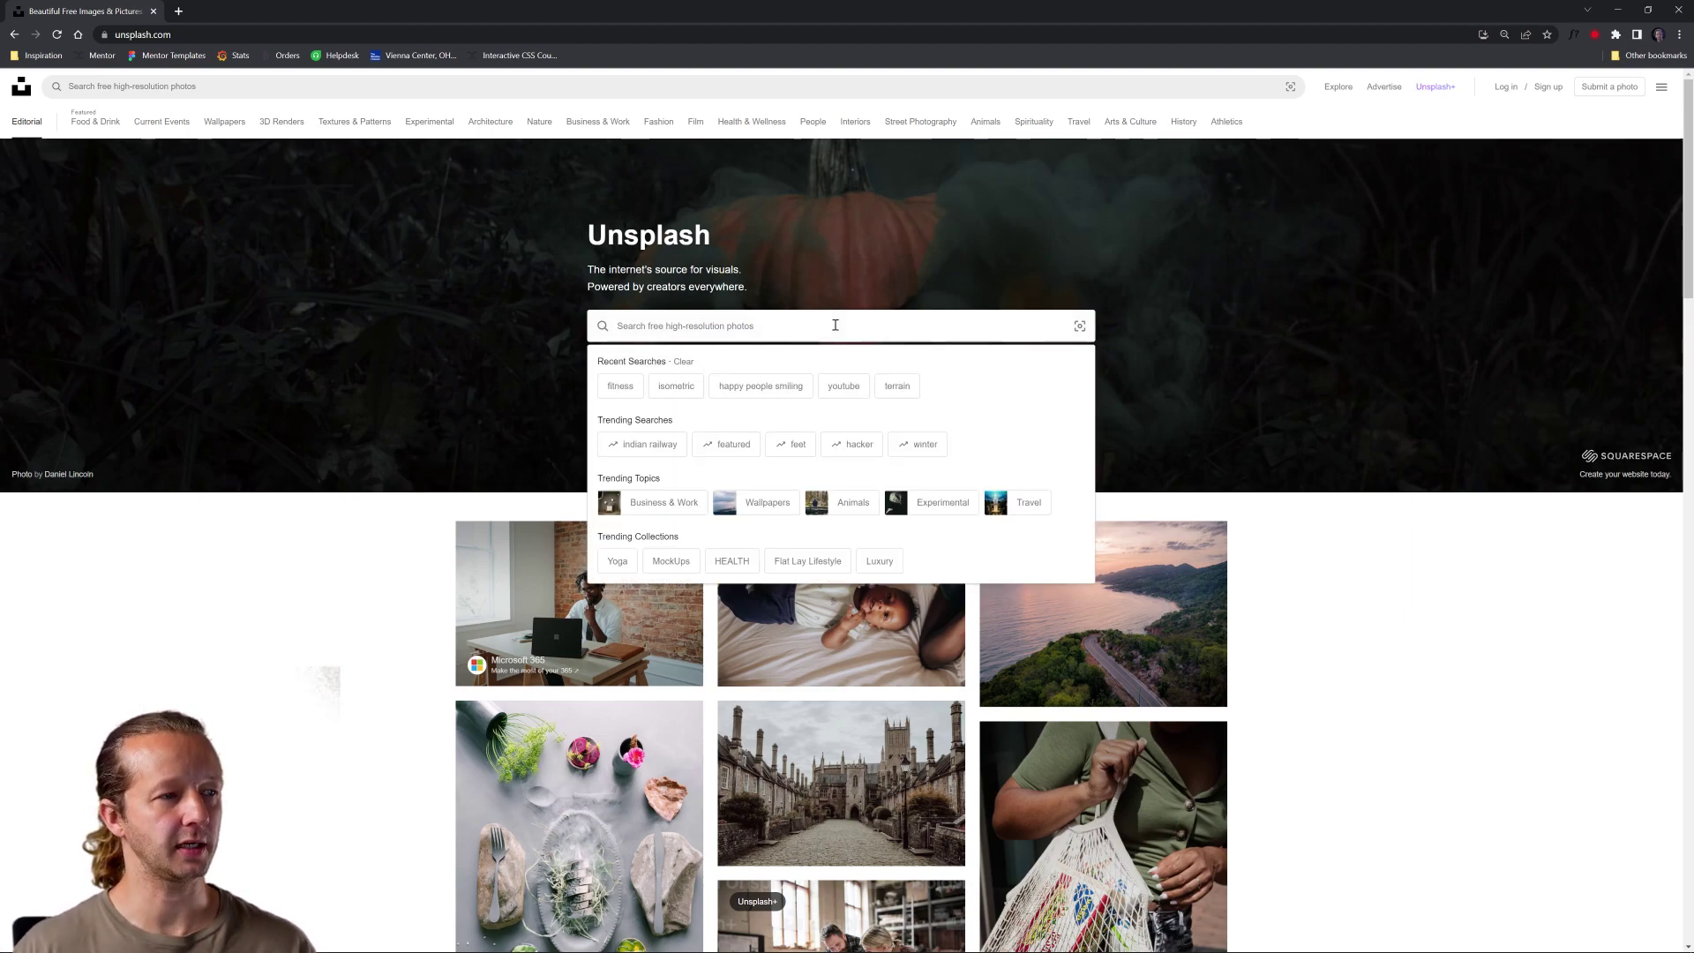
{"action": "type", "text": "mountain"}
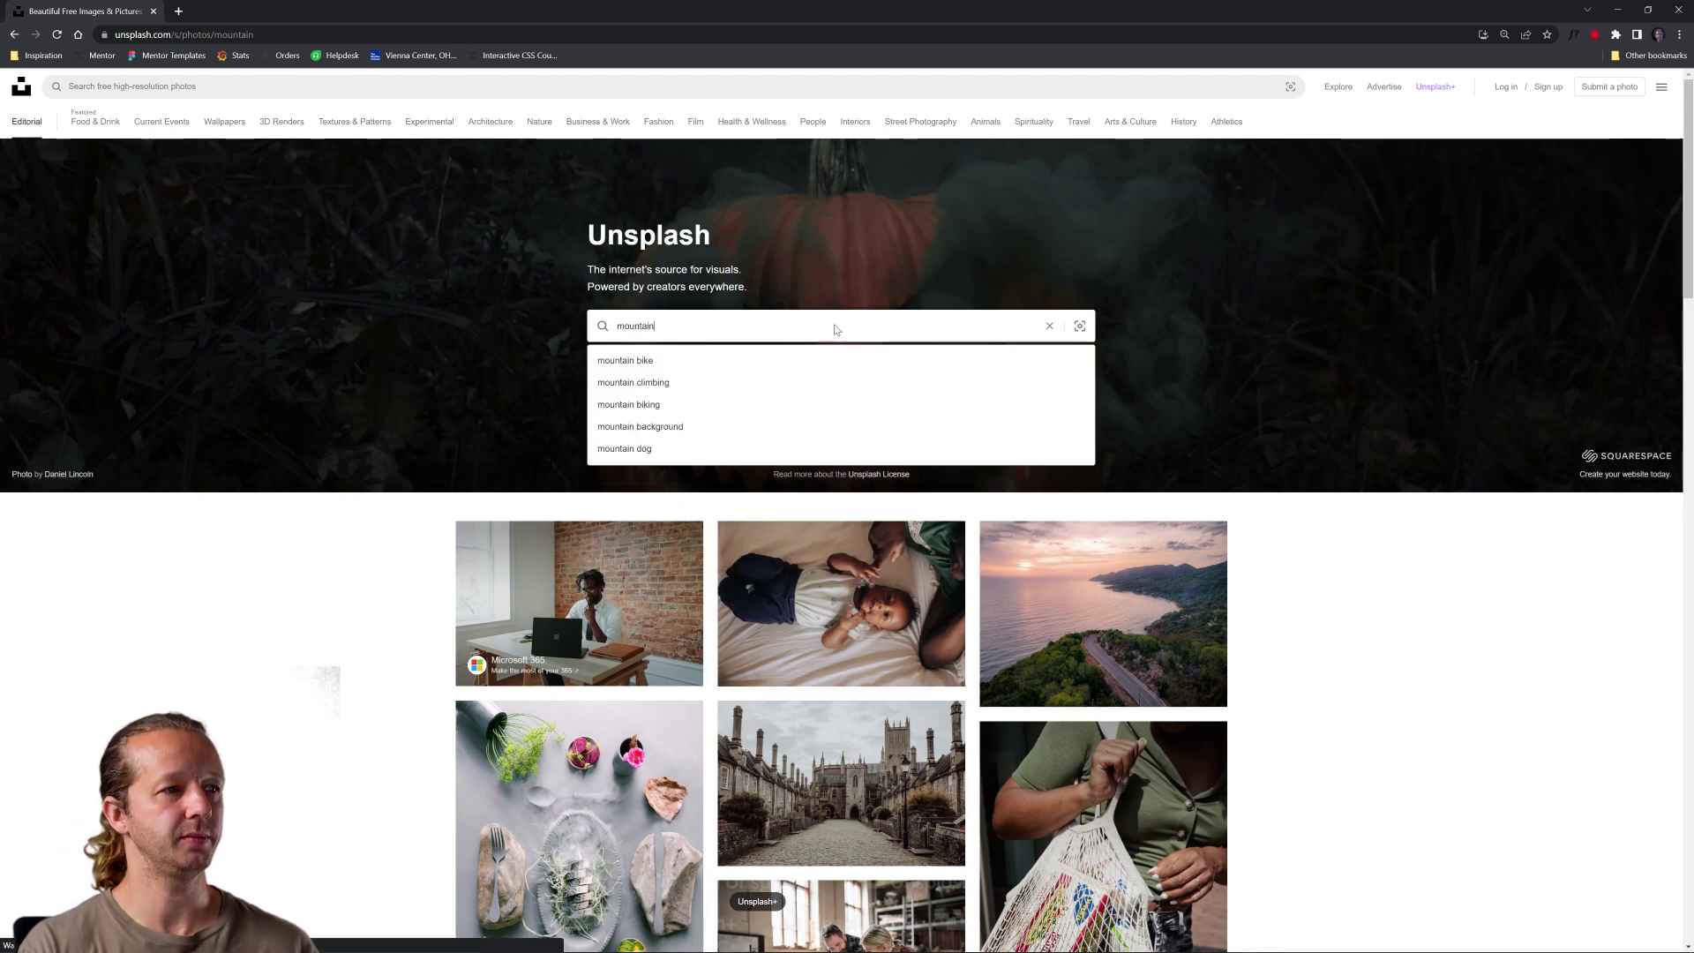
{"action": "key", "text": "Return"}
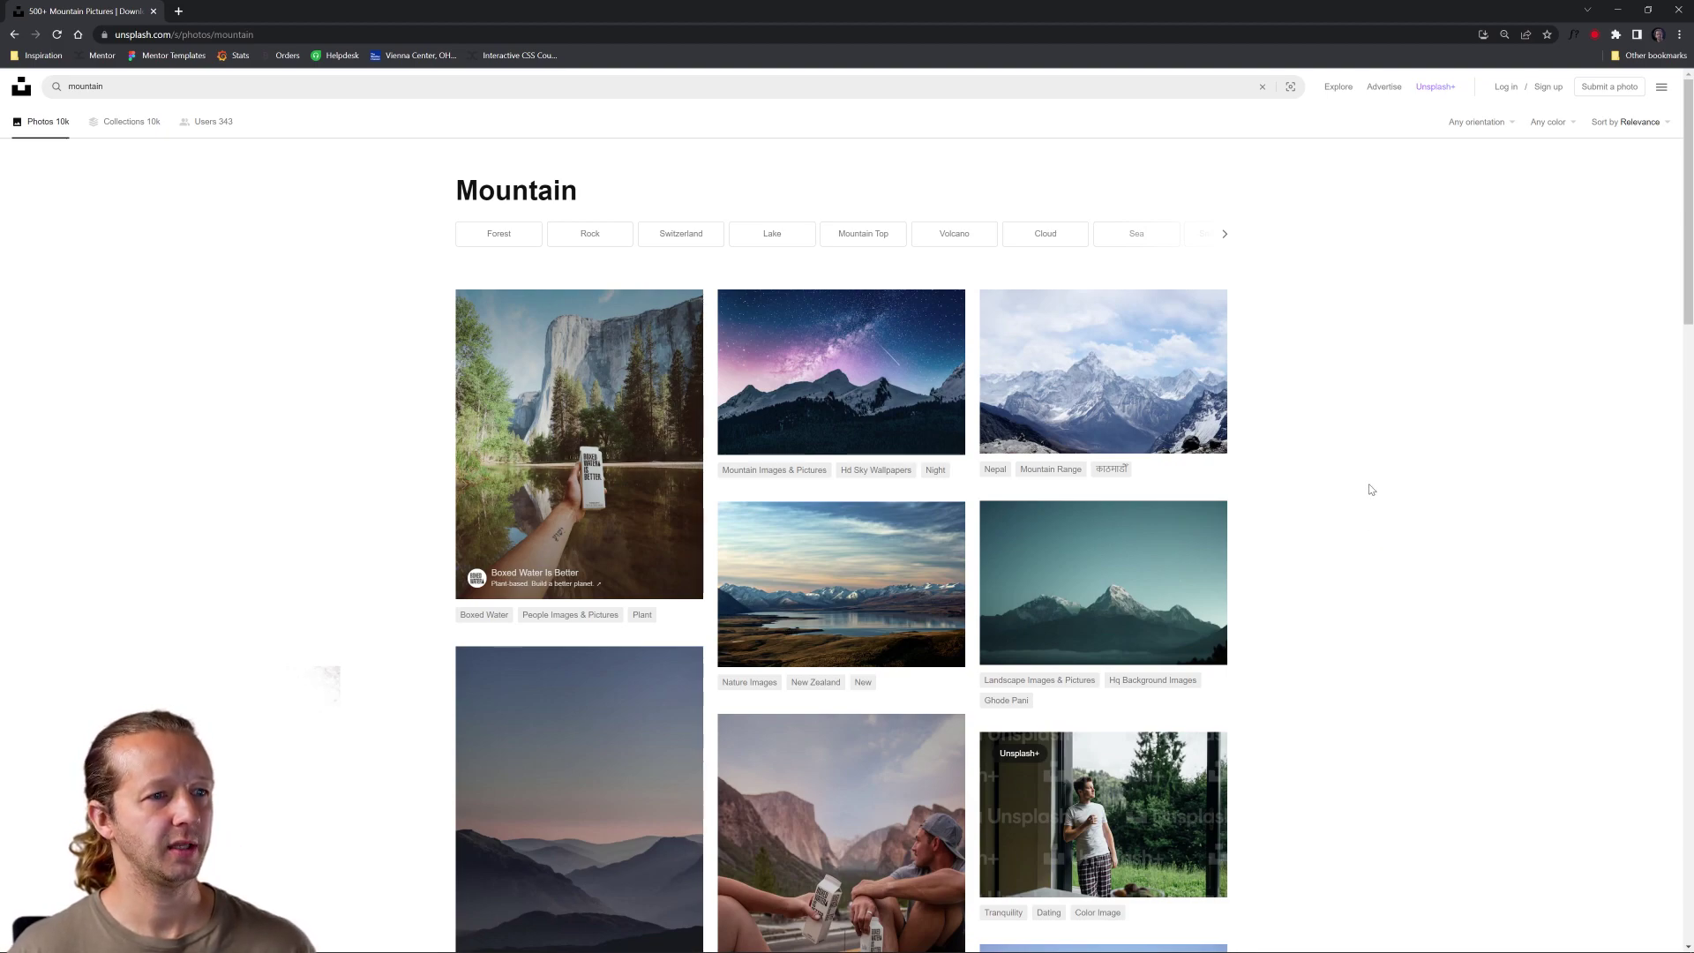
Download the starry-sky mountain photo at Medium size and minimize the browser
{"action": "left_click", "coordinate": [876, 369]}
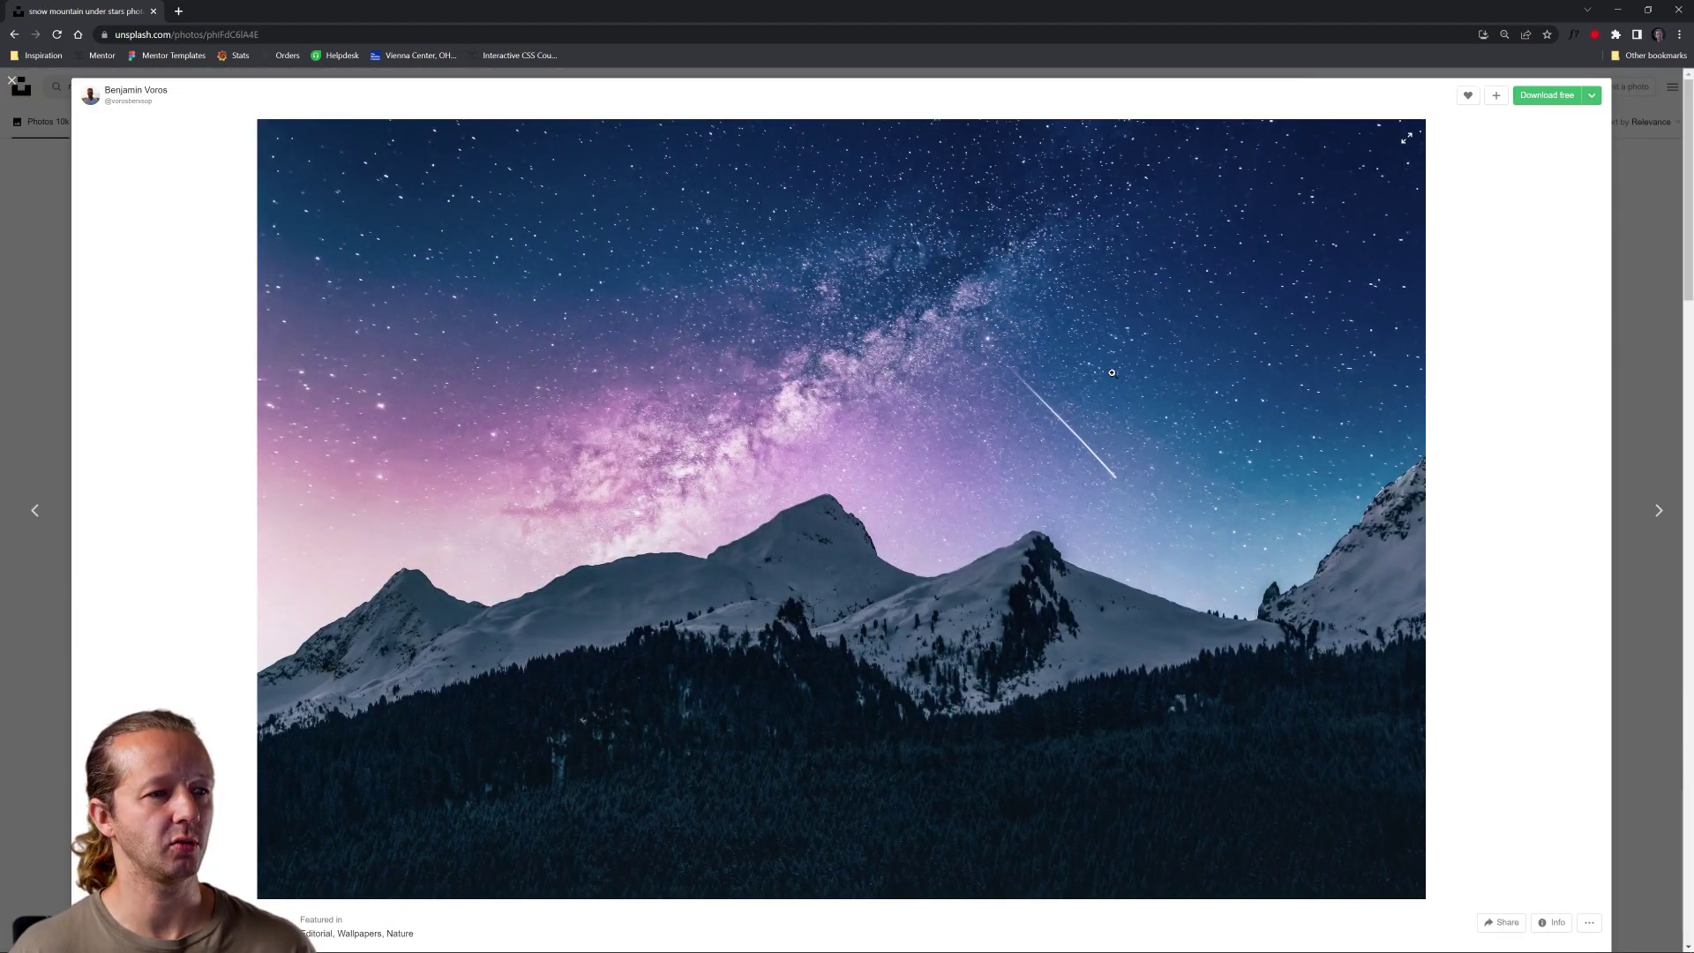
{"action": "left_click", "coordinate": [1590, 97]}
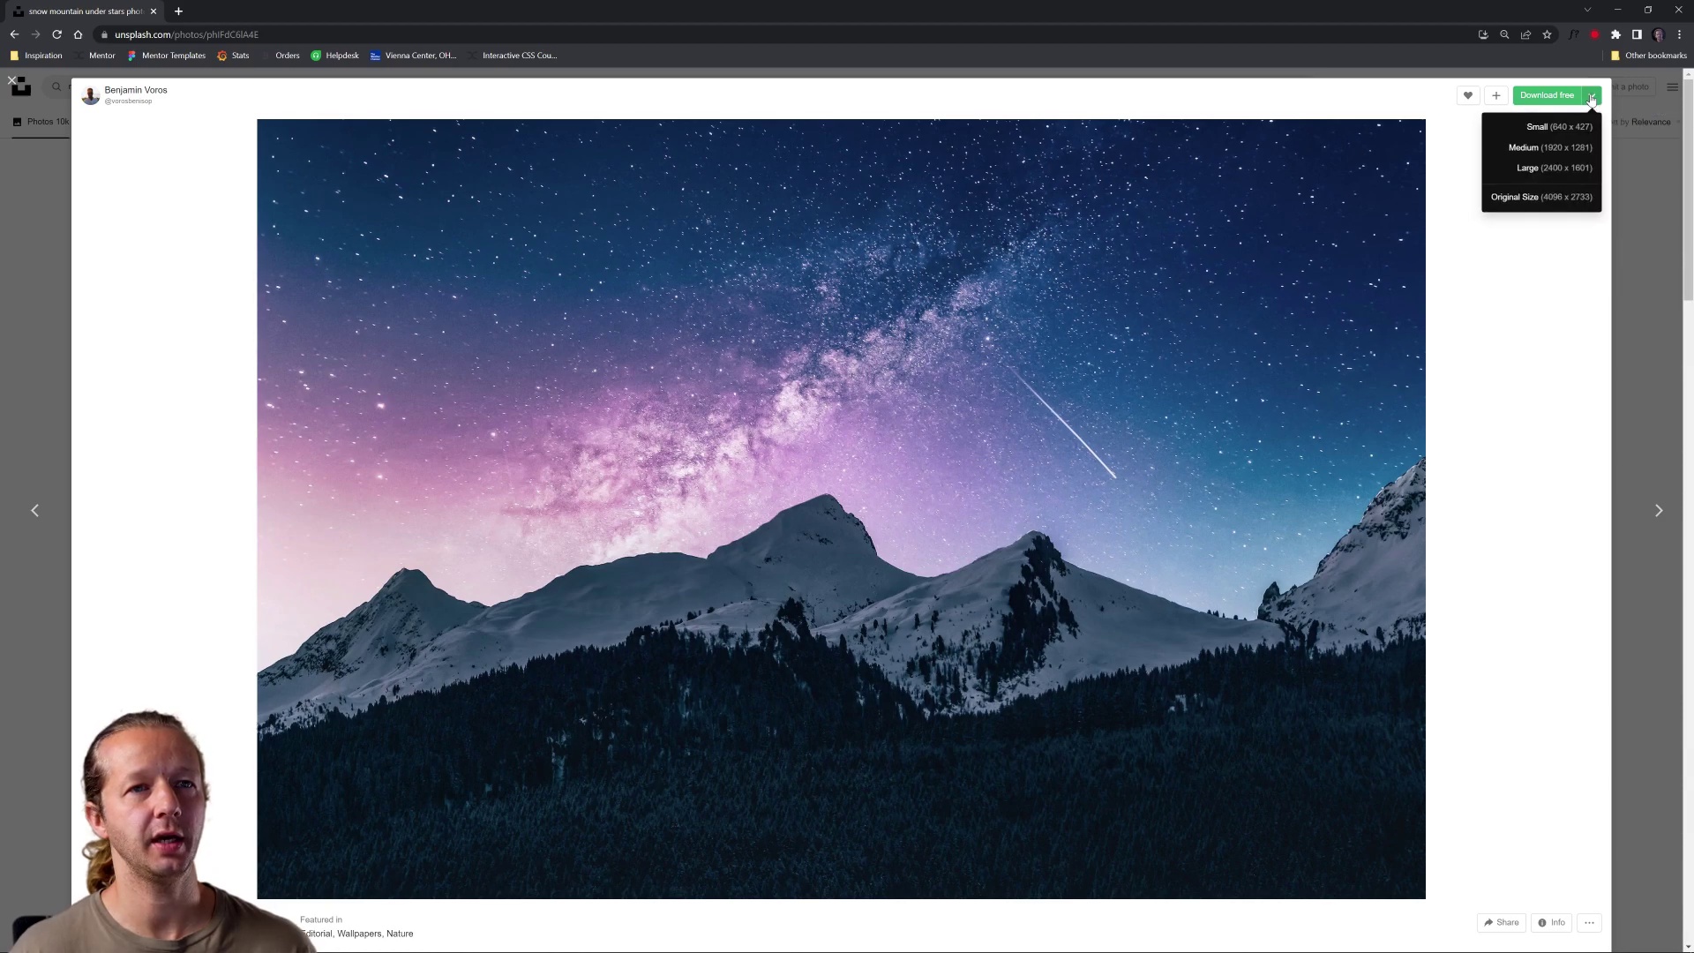
{"action": "left_click", "coordinate": [1541, 150]}
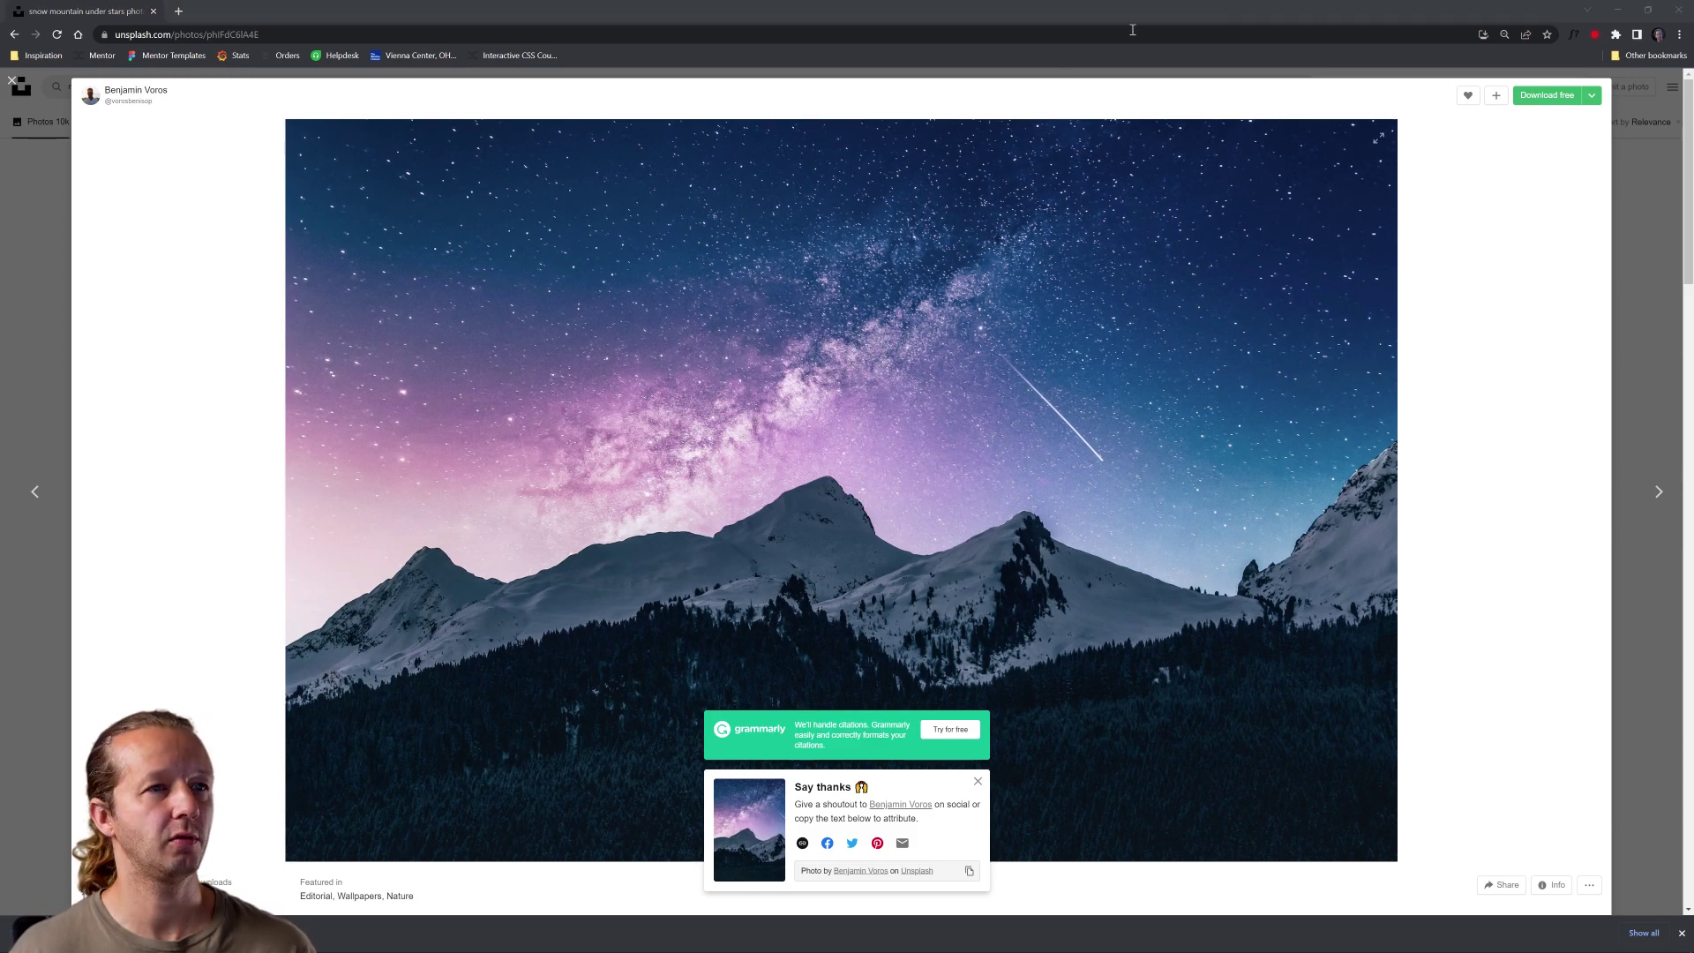
{"action": "left_click", "coordinate": [1620, 13]}
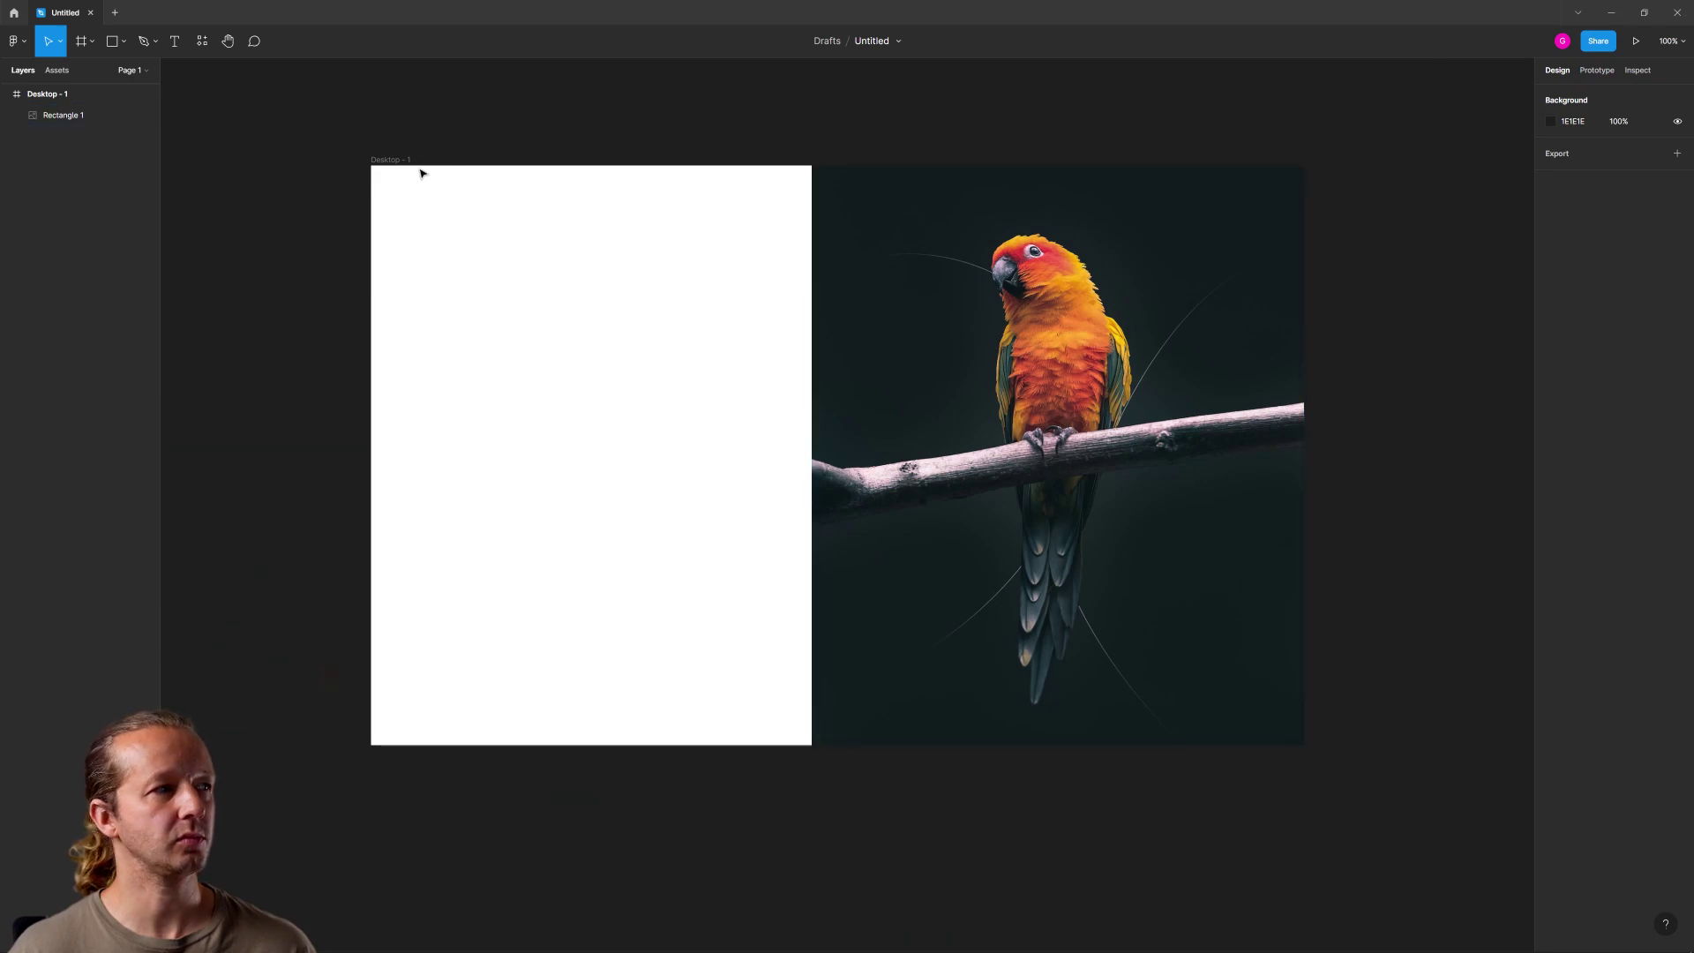
Select the parrot image and run the Photopea plugin on it
{"action": "left_click", "coordinate": [680, 299]}
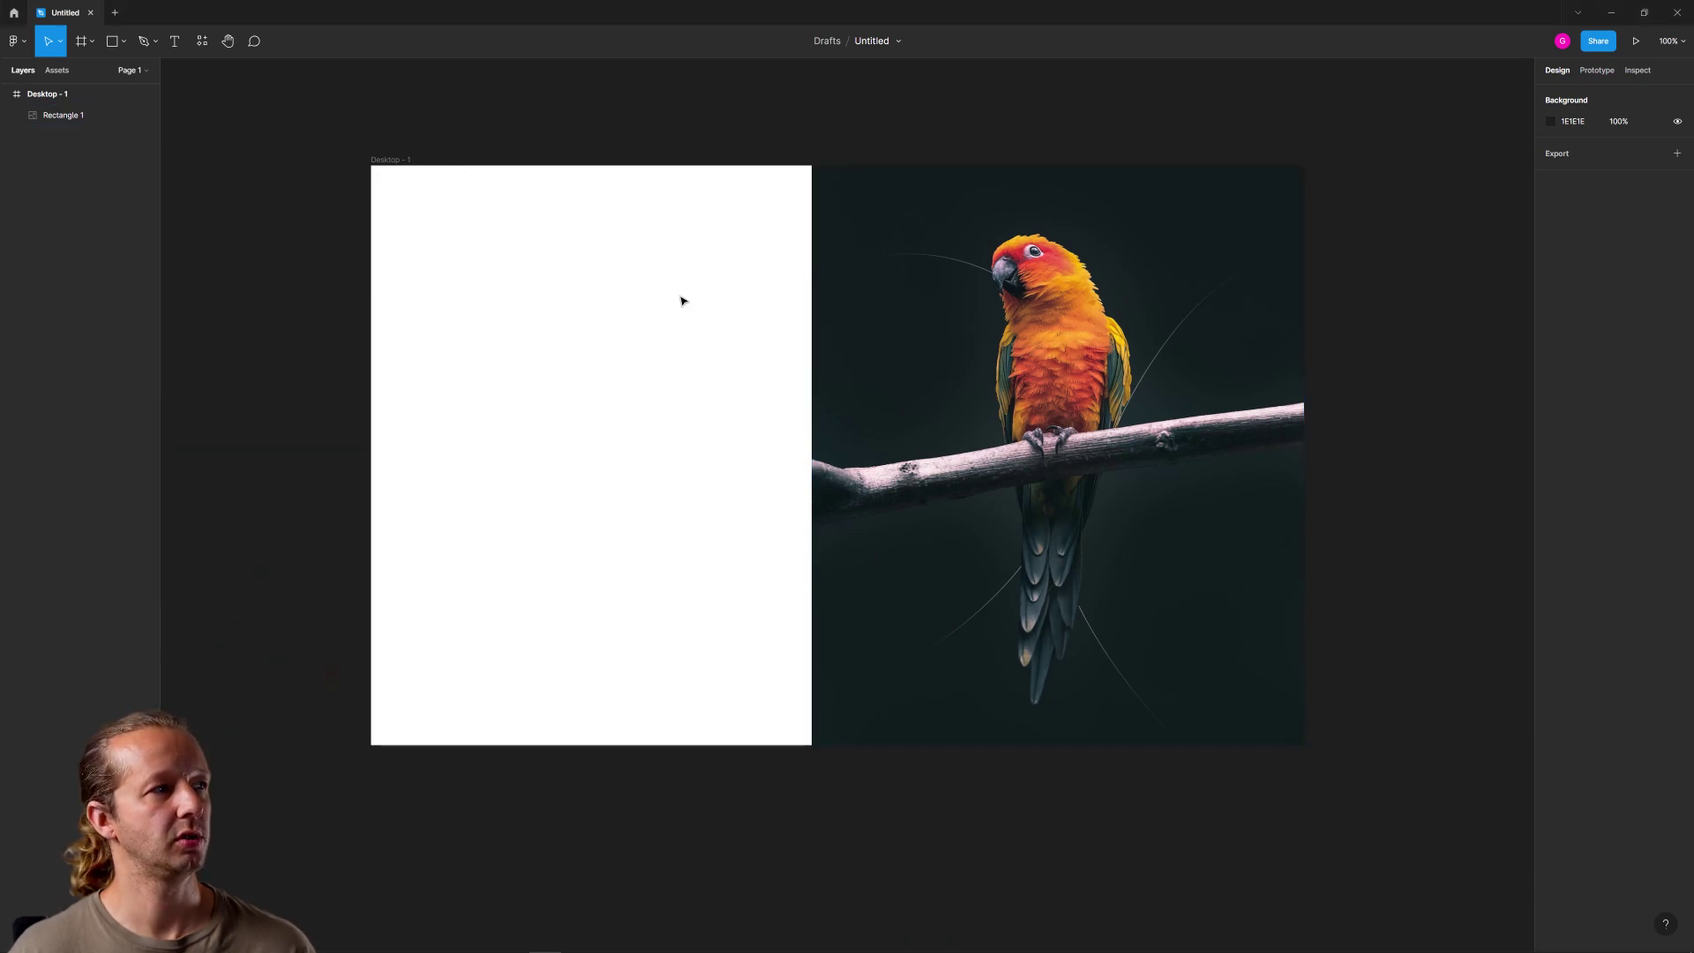
{"action": "left_click", "coordinate": [834, 264]}
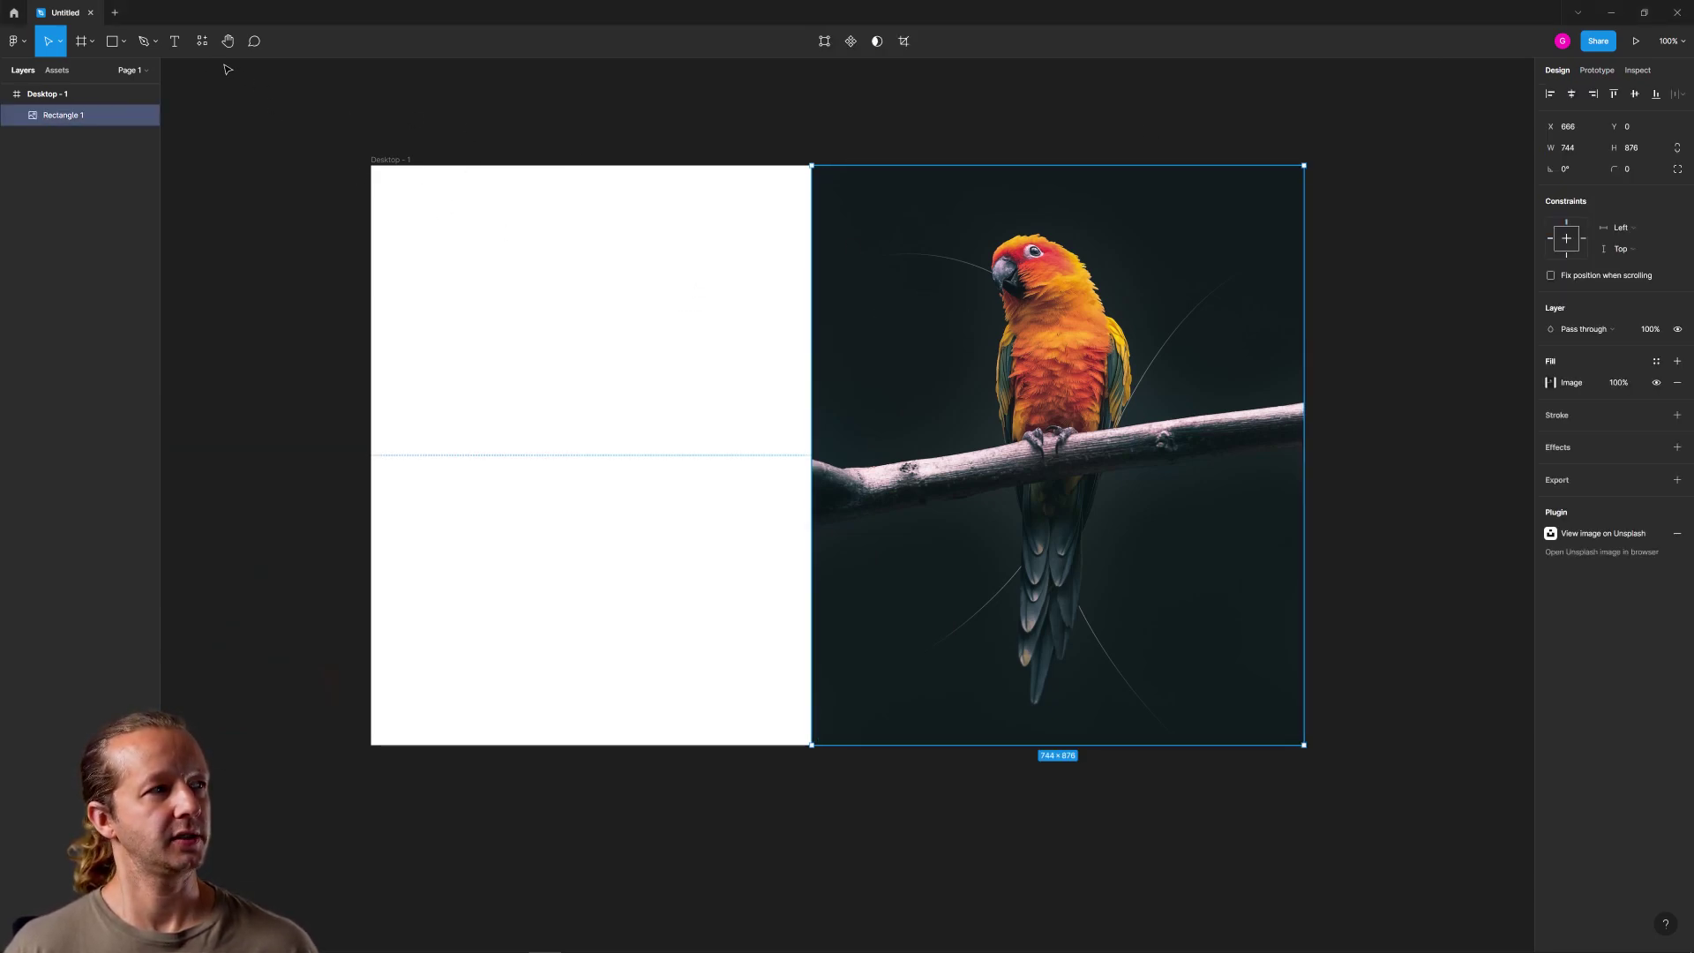
{"action": "left_click", "coordinate": [202, 41]}
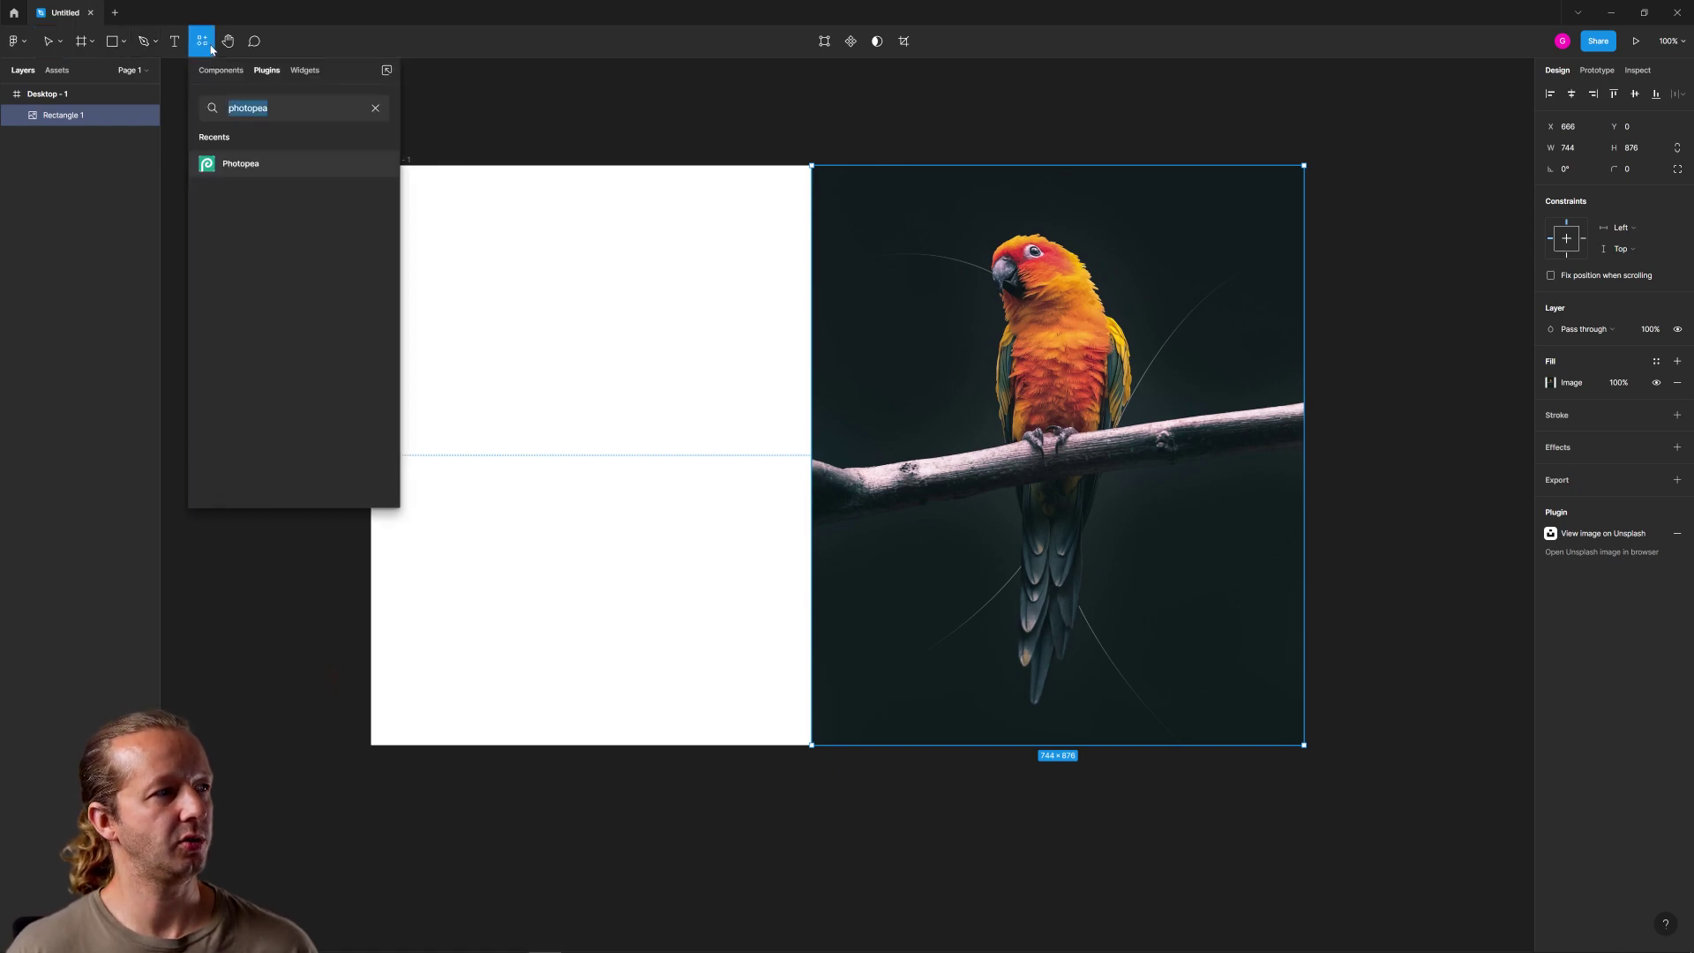
{"action": "left_click", "coordinate": [229, 169]}
{"action": "left_click", "coordinate": [278, 251]}
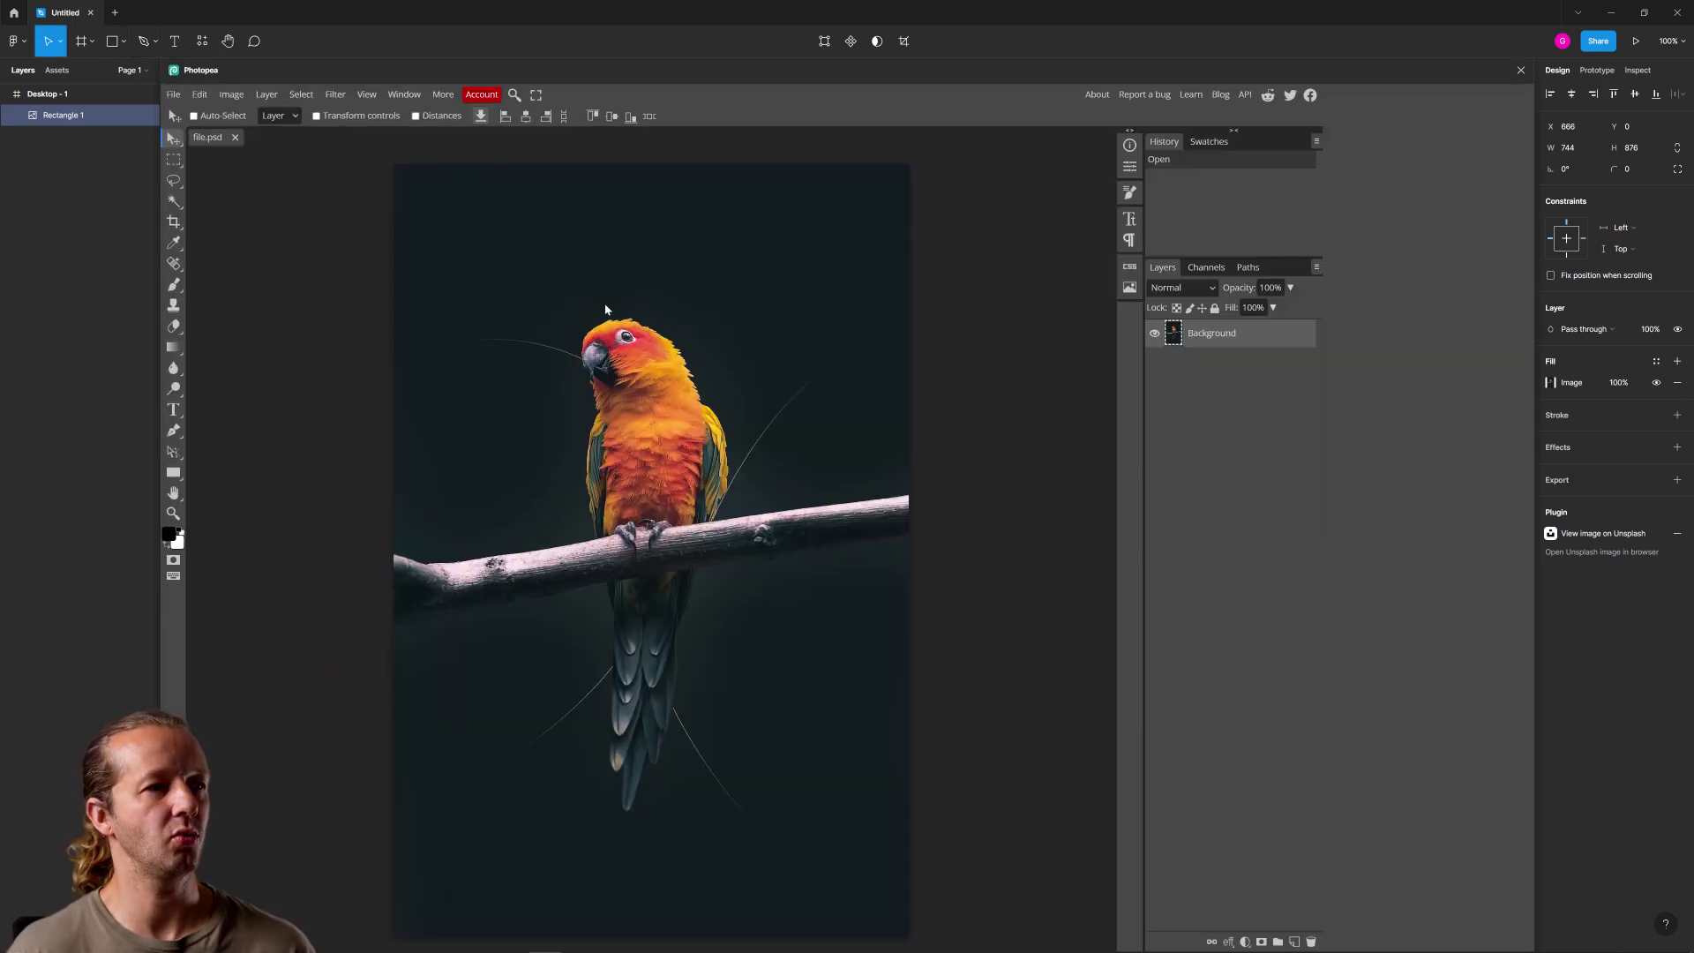
Choose File > Open More > Open & Place to bring in another image
{"action": "left_click", "coordinate": [172, 94]}
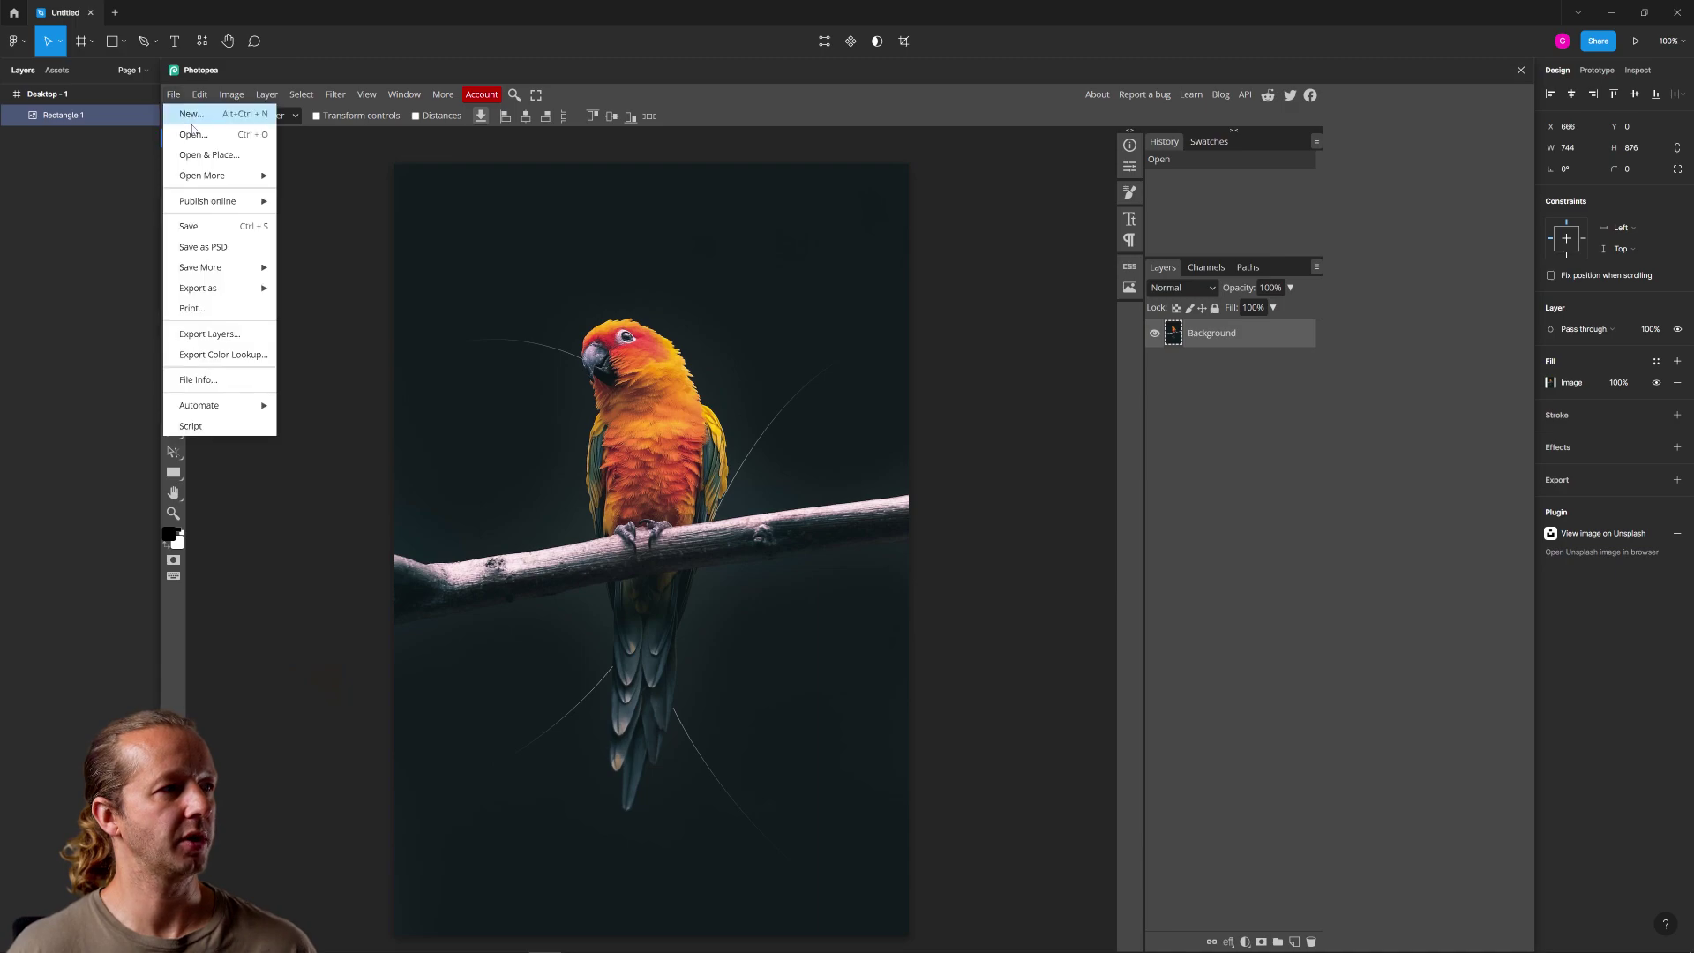
{"action": "mouse_move", "coordinate": [205, 183]}
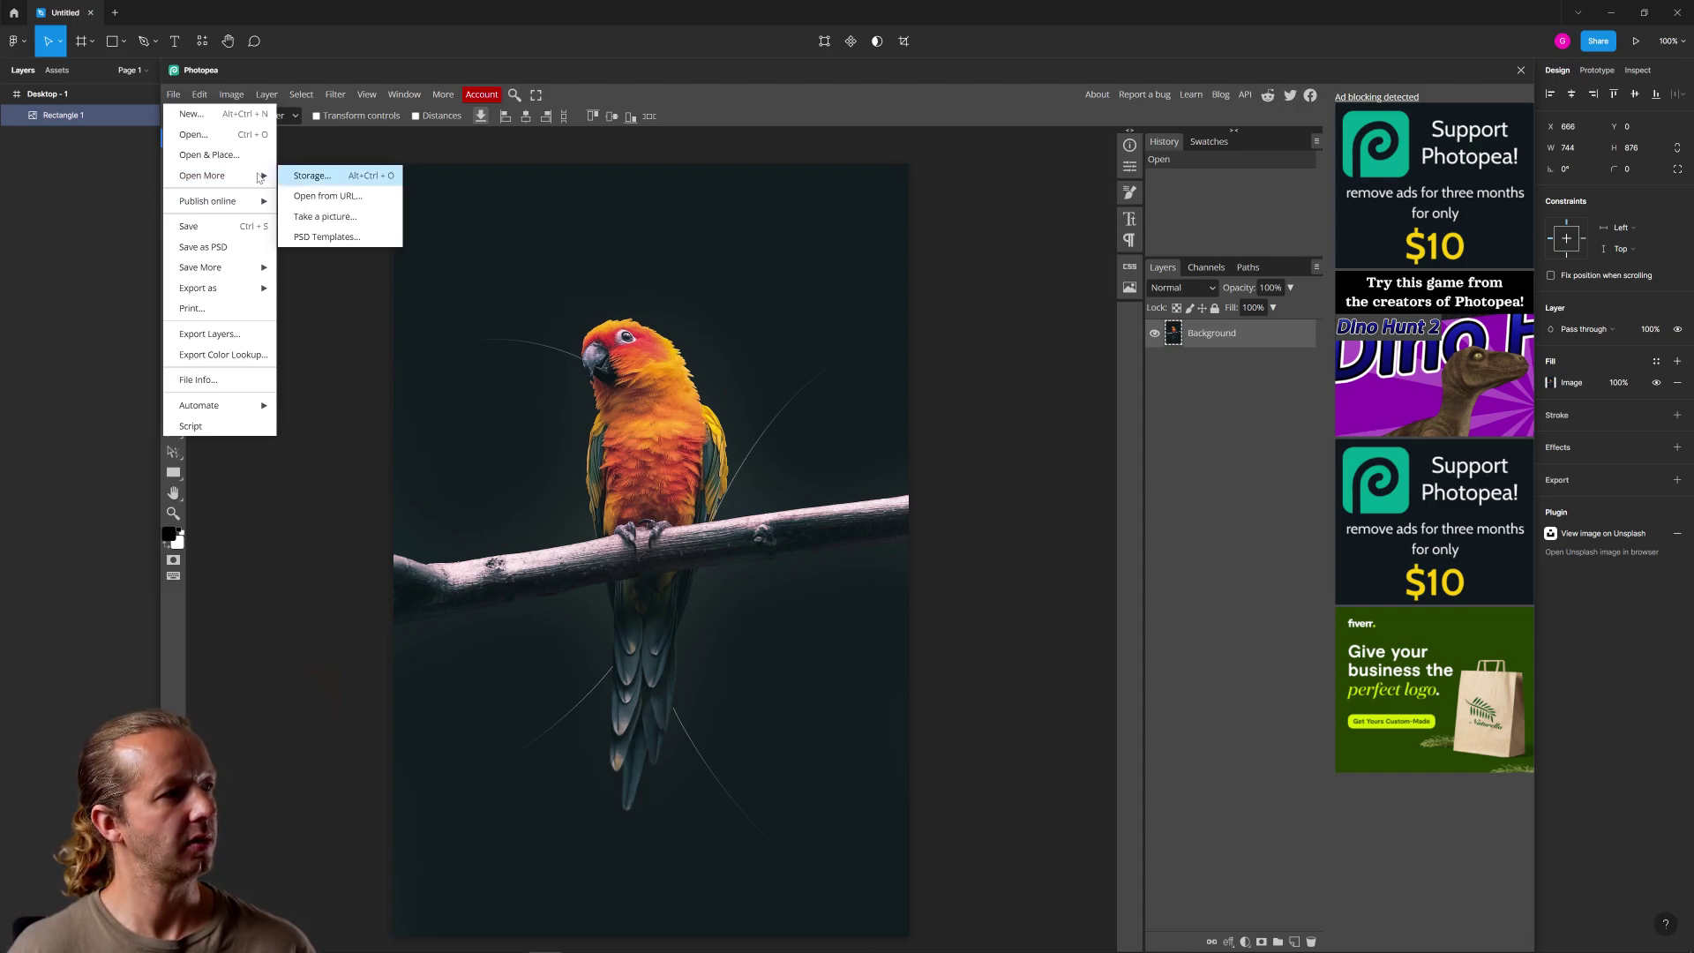
{"action": "left_click", "coordinate": [205, 162]}
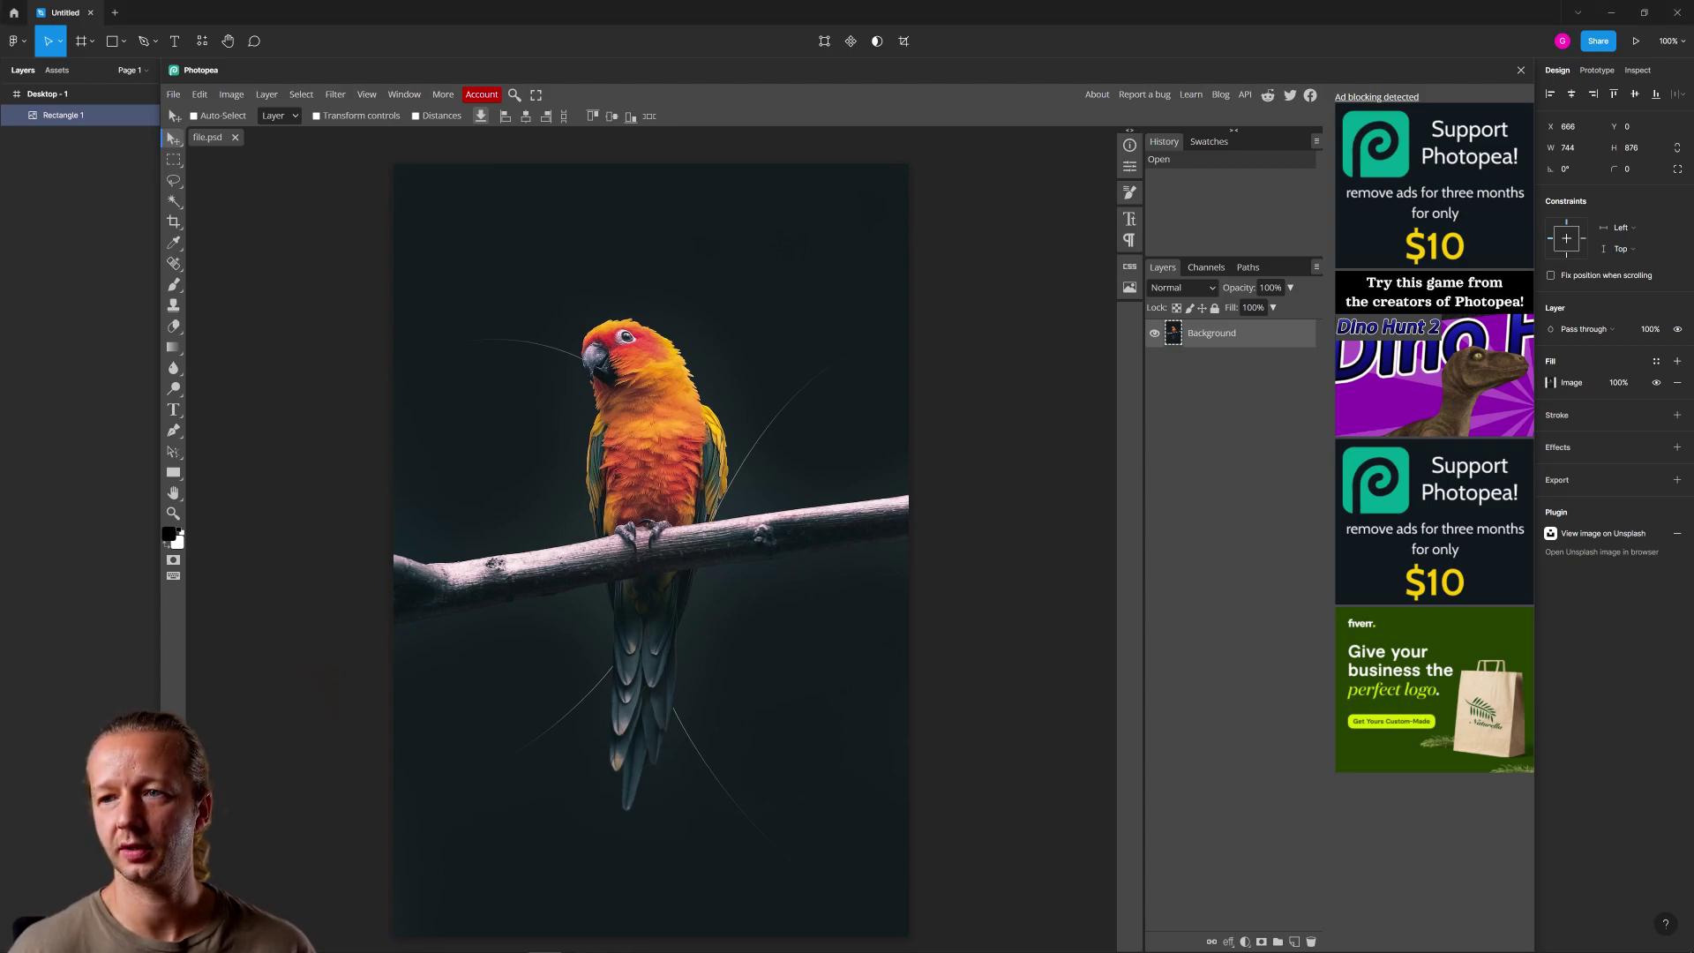
Place and enlarge the starry mountain photo at the top, commit it, and hide its layer
{"action": "left_click_drag", "start_coordinate": [1693, 400], "coordinate": [589, 400]}
{"action": "left_click_drag", "start_coordinate": [637, 488], "coordinate": [637, 331]}
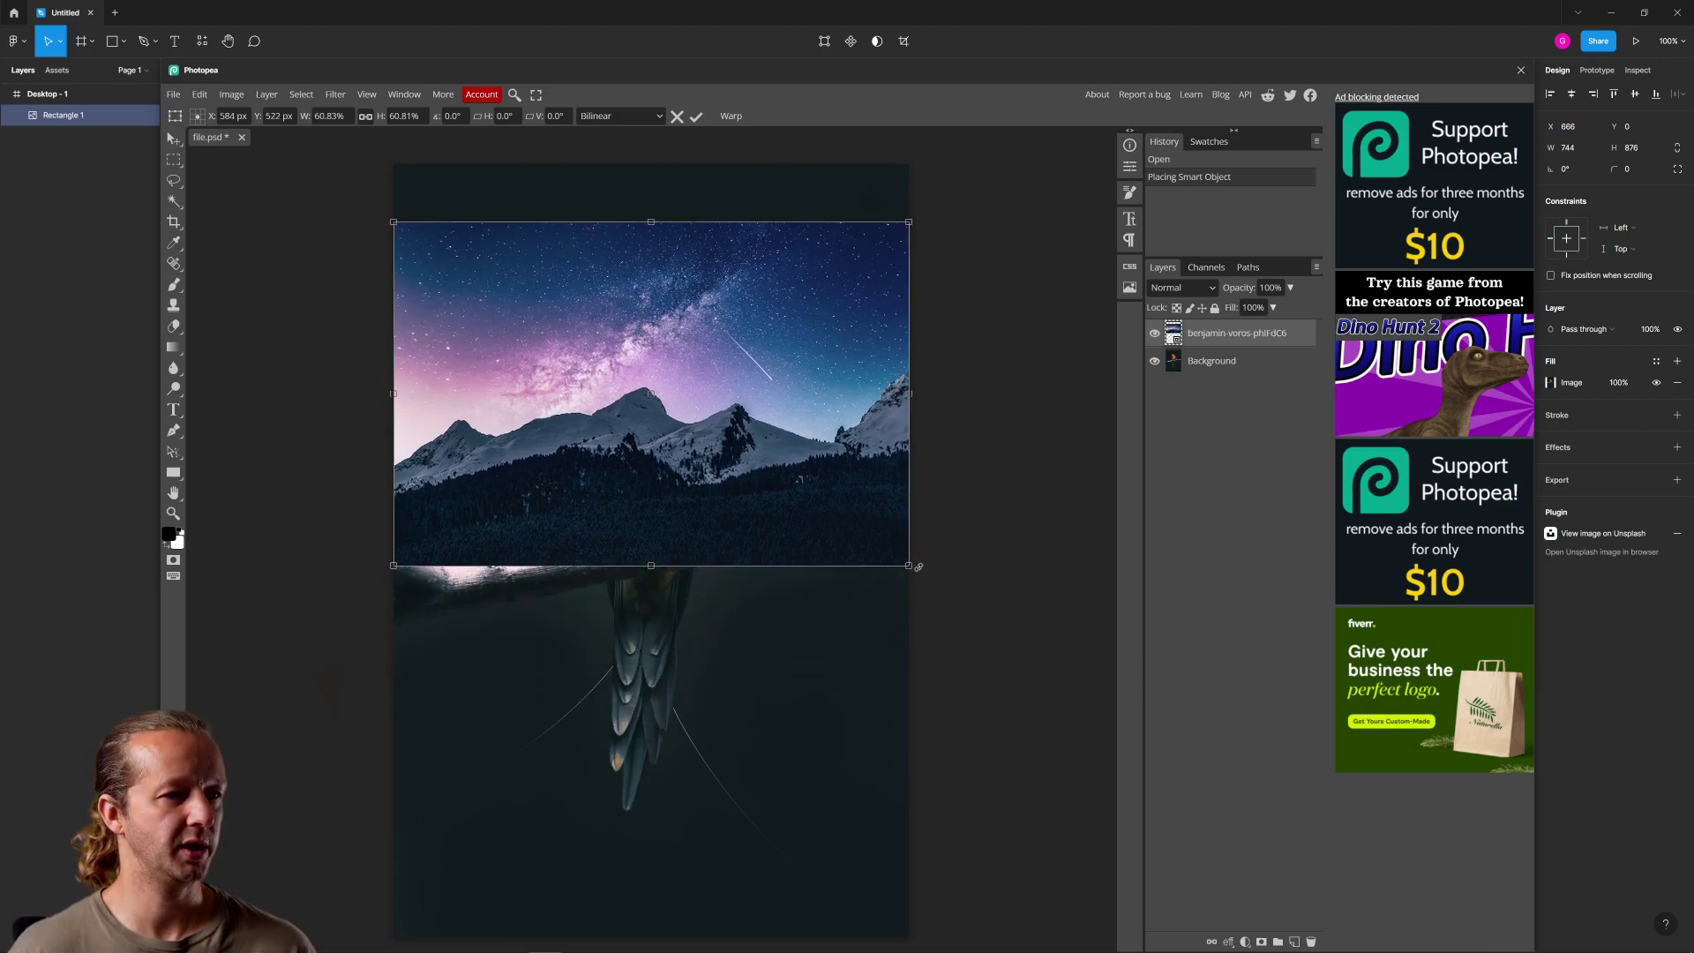
{"action": "left_click_drag", "start_coordinate": [919, 566], "coordinate": [984, 601]}
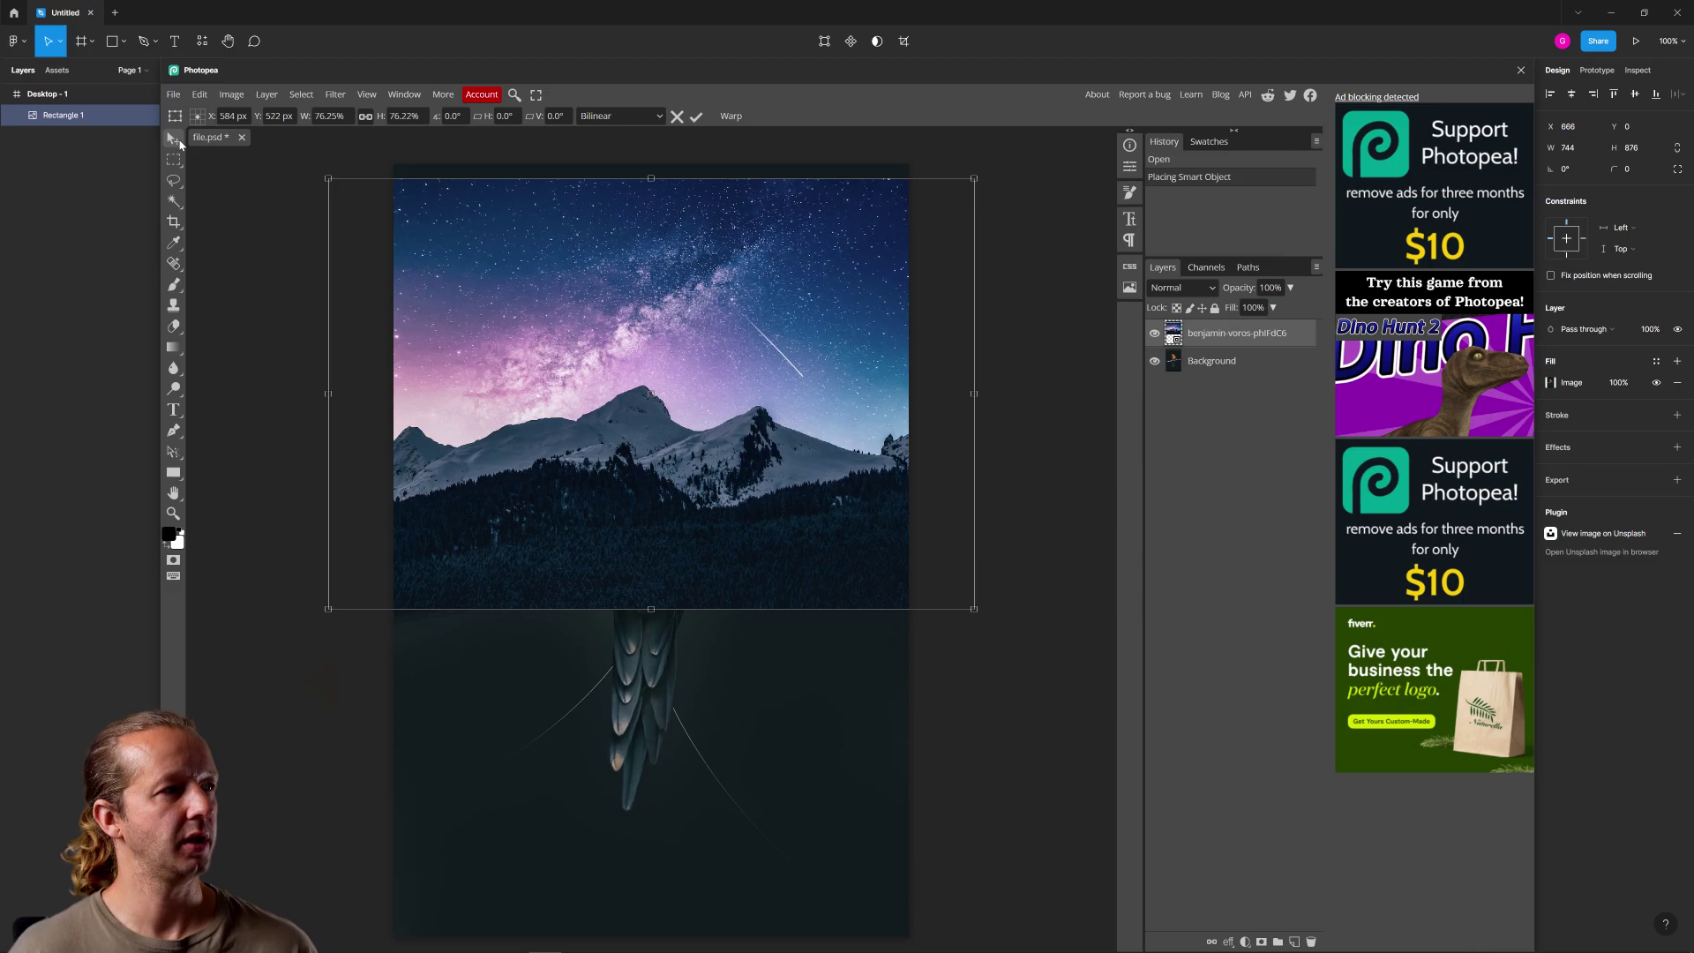
{"action": "left_click", "coordinate": [180, 144]}
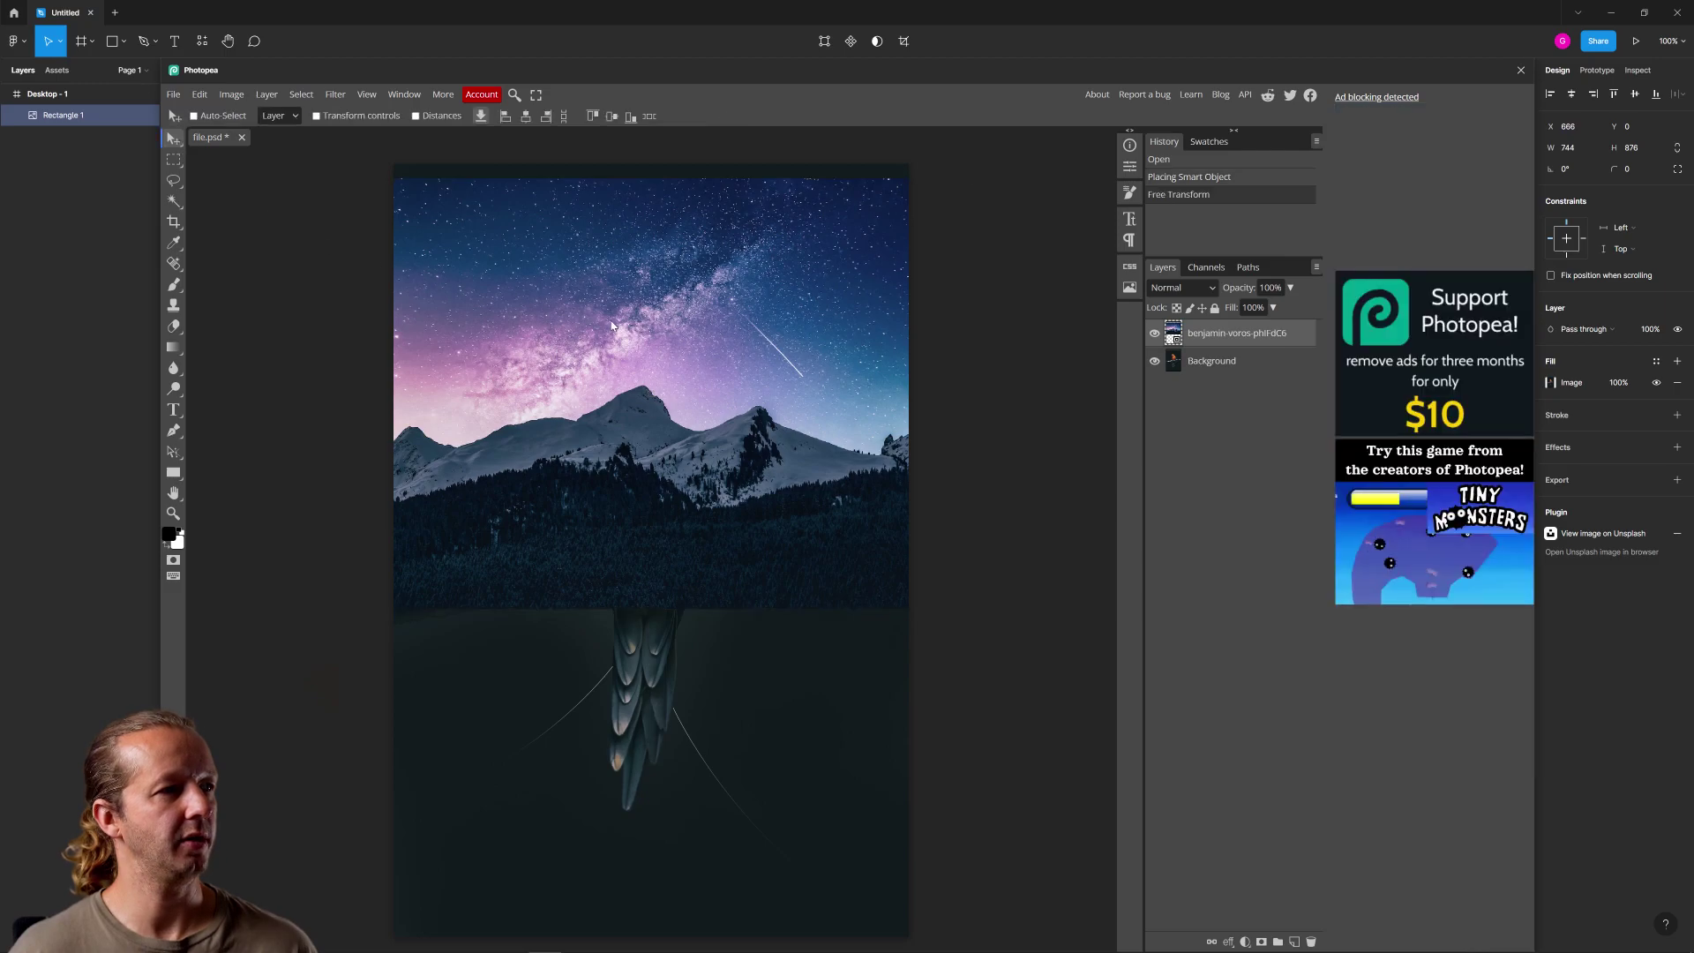
{"action": "left_click", "coordinate": [1155, 334]}
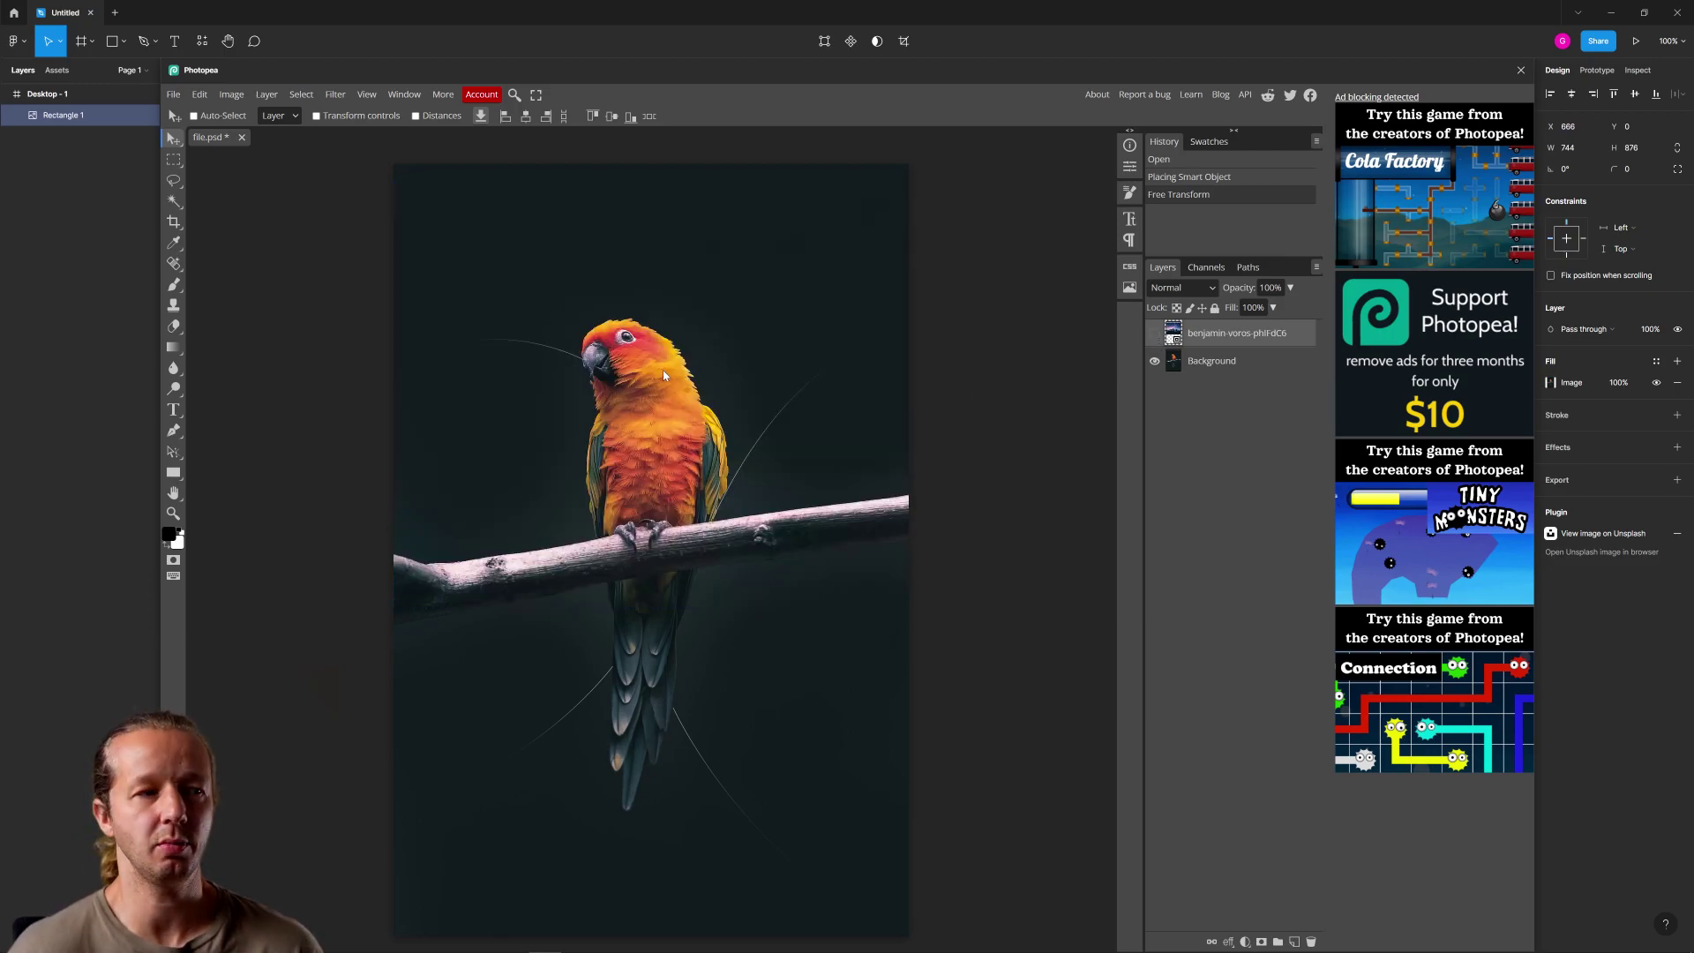
{"action": "left_click", "coordinate": [1256, 367]}
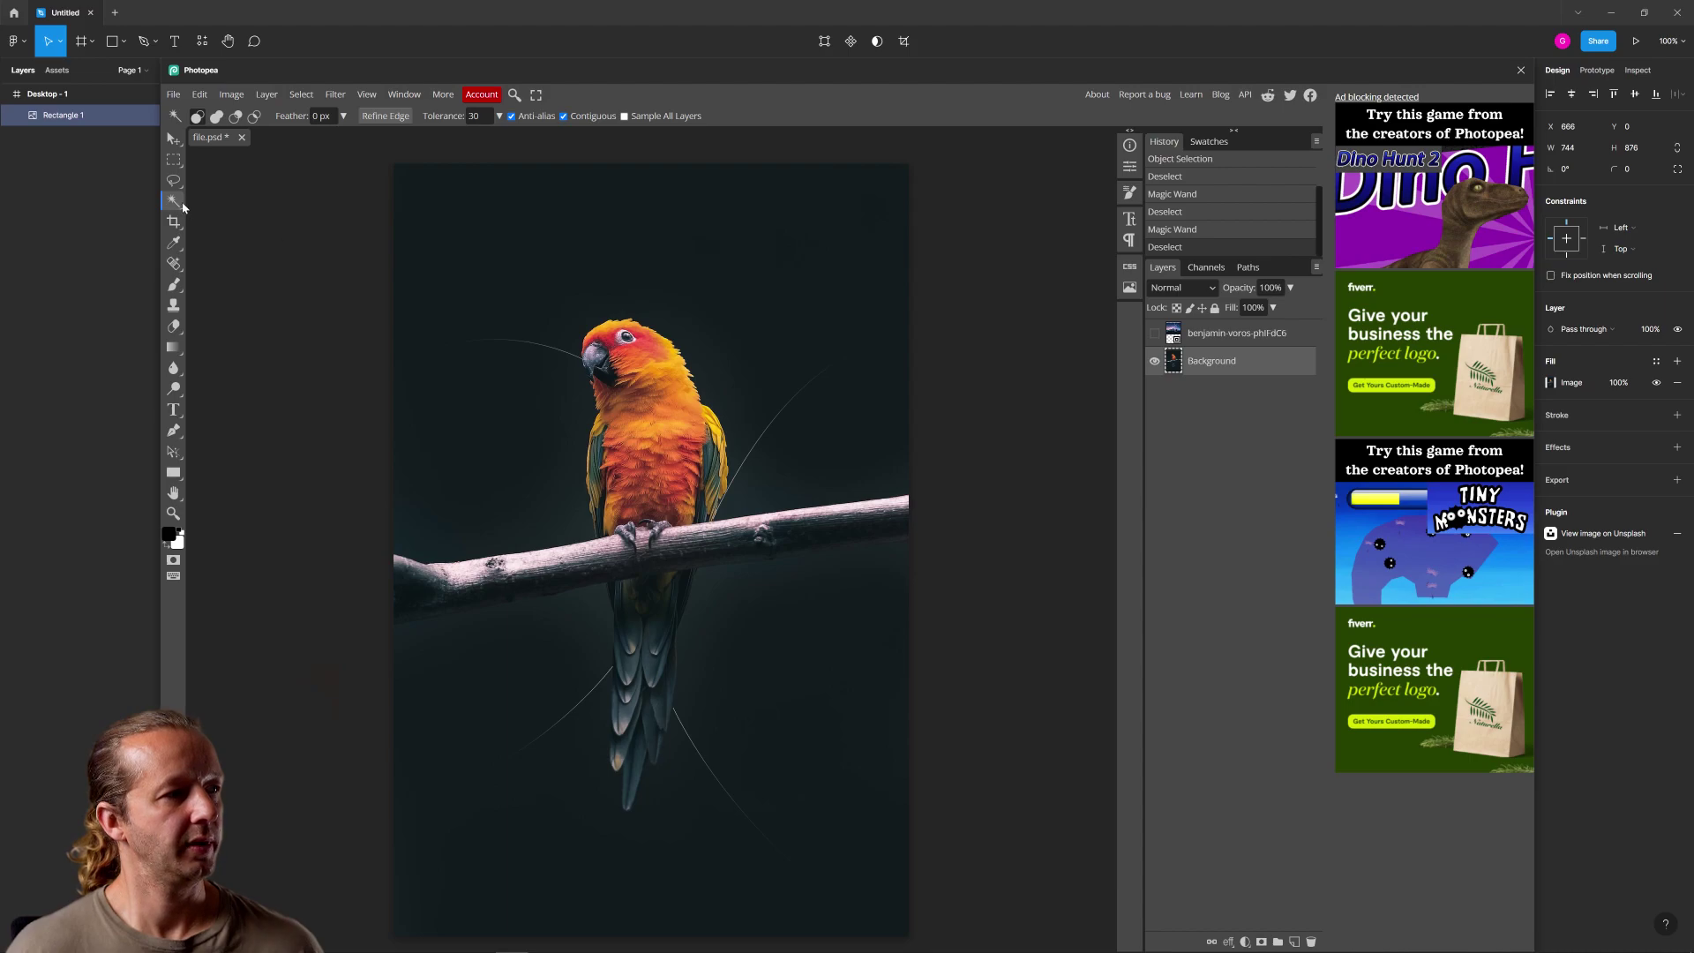
{"action": "right_click", "coordinate": [174, 201]}
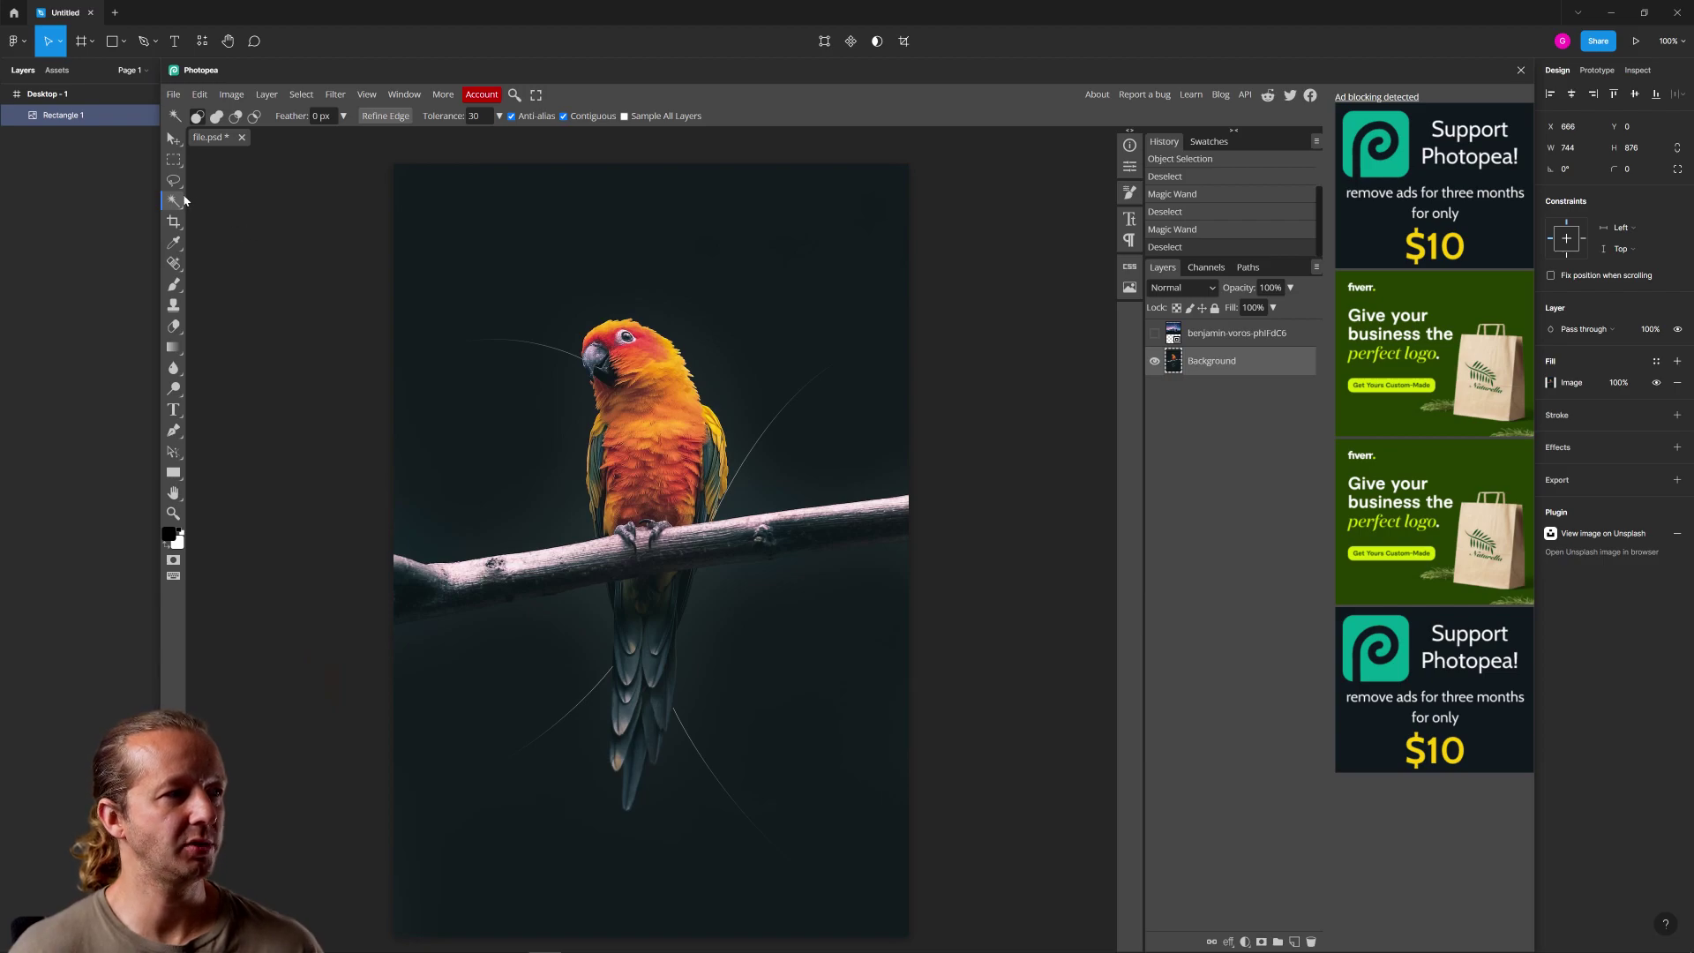
{"action": "left_click", "coordinate": [185, 201]}
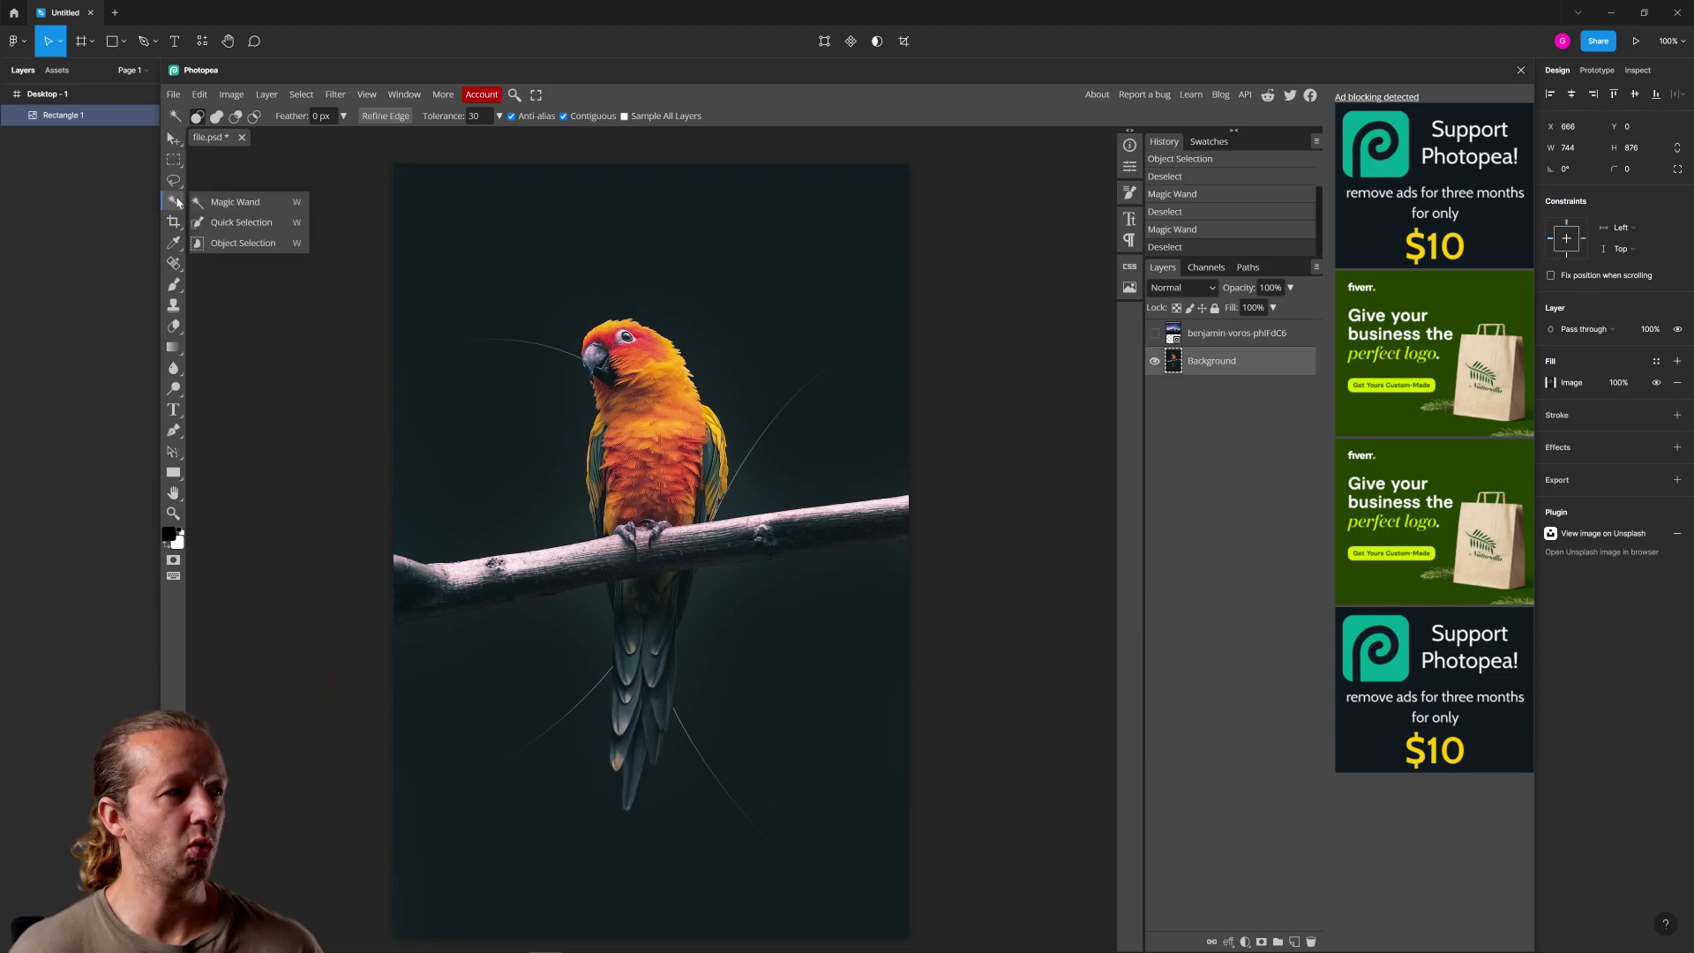
{"action": "left_click", "coordinate": [223, 242]}
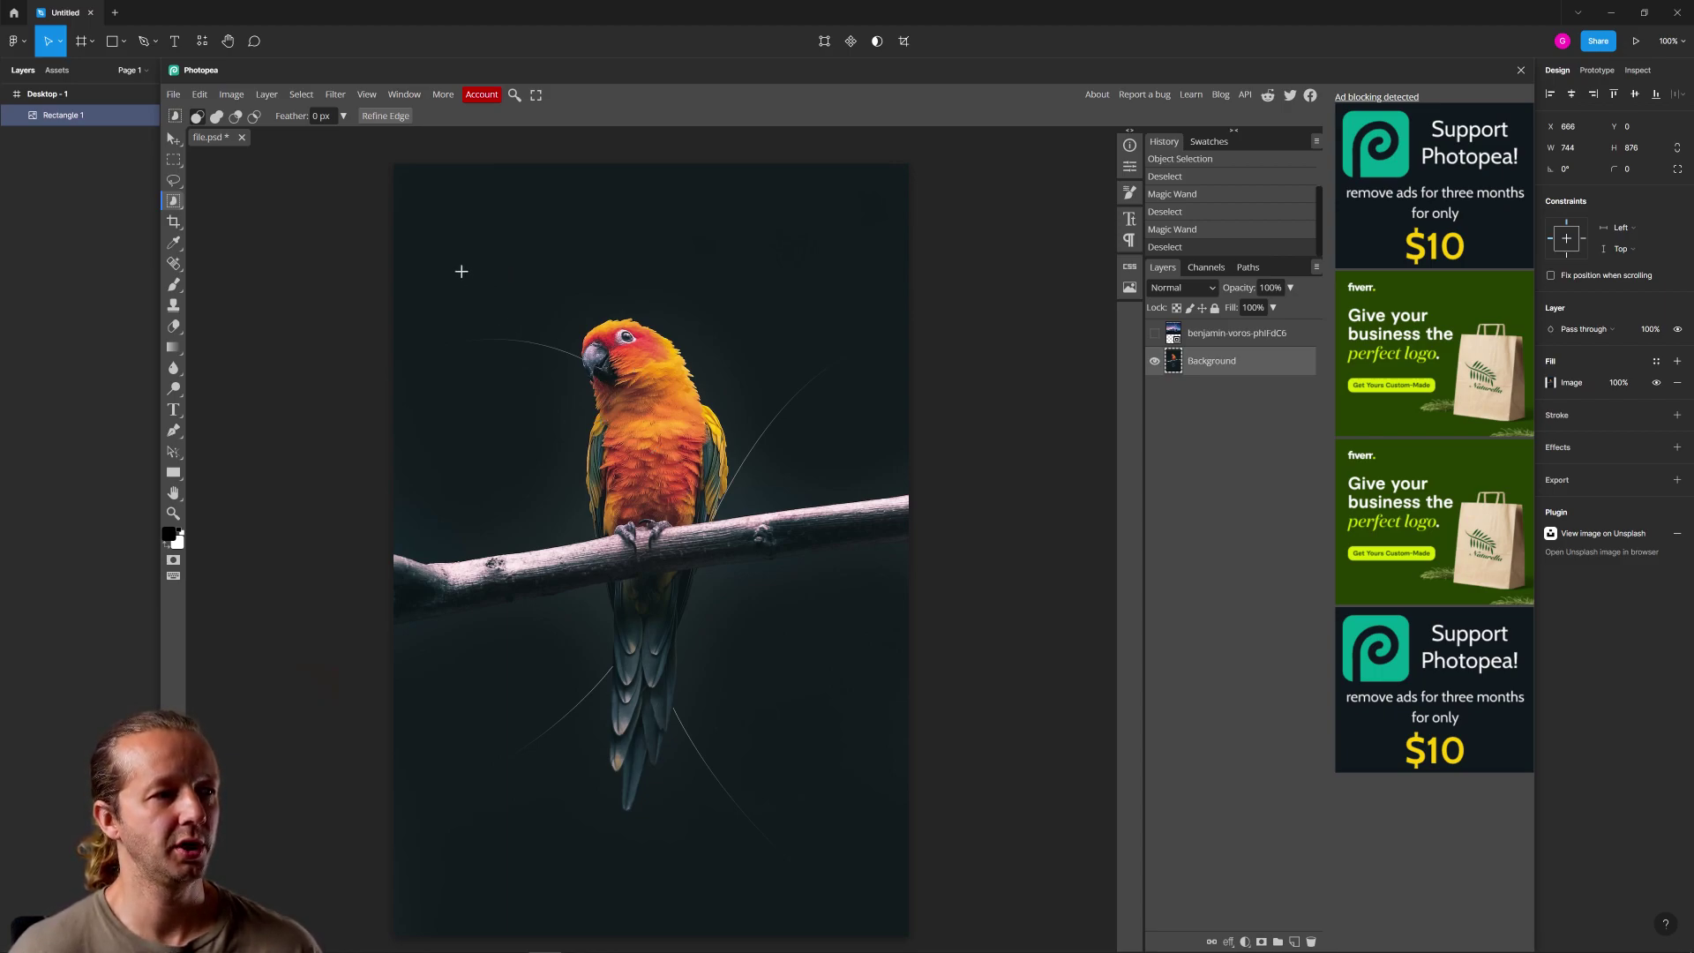
{"action": "left_click_drag", "start_coordinate": [516, 288], "coordinate": [778, 543]}
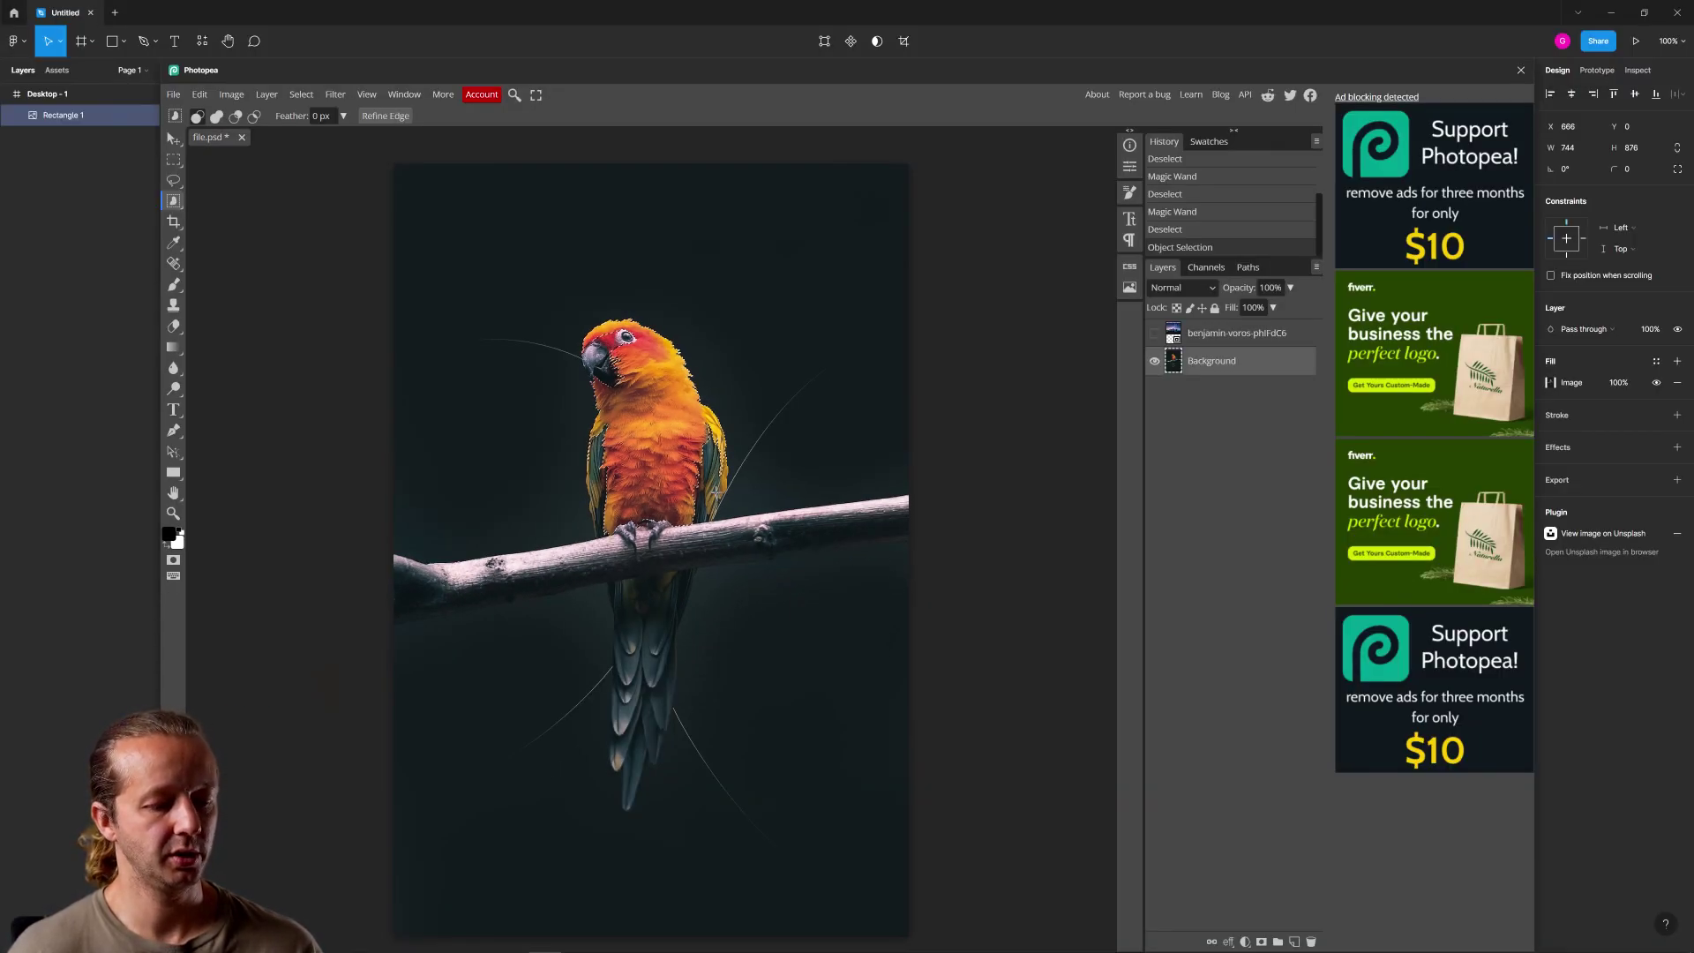
{"action": "key", "text": "ctrl+d"}
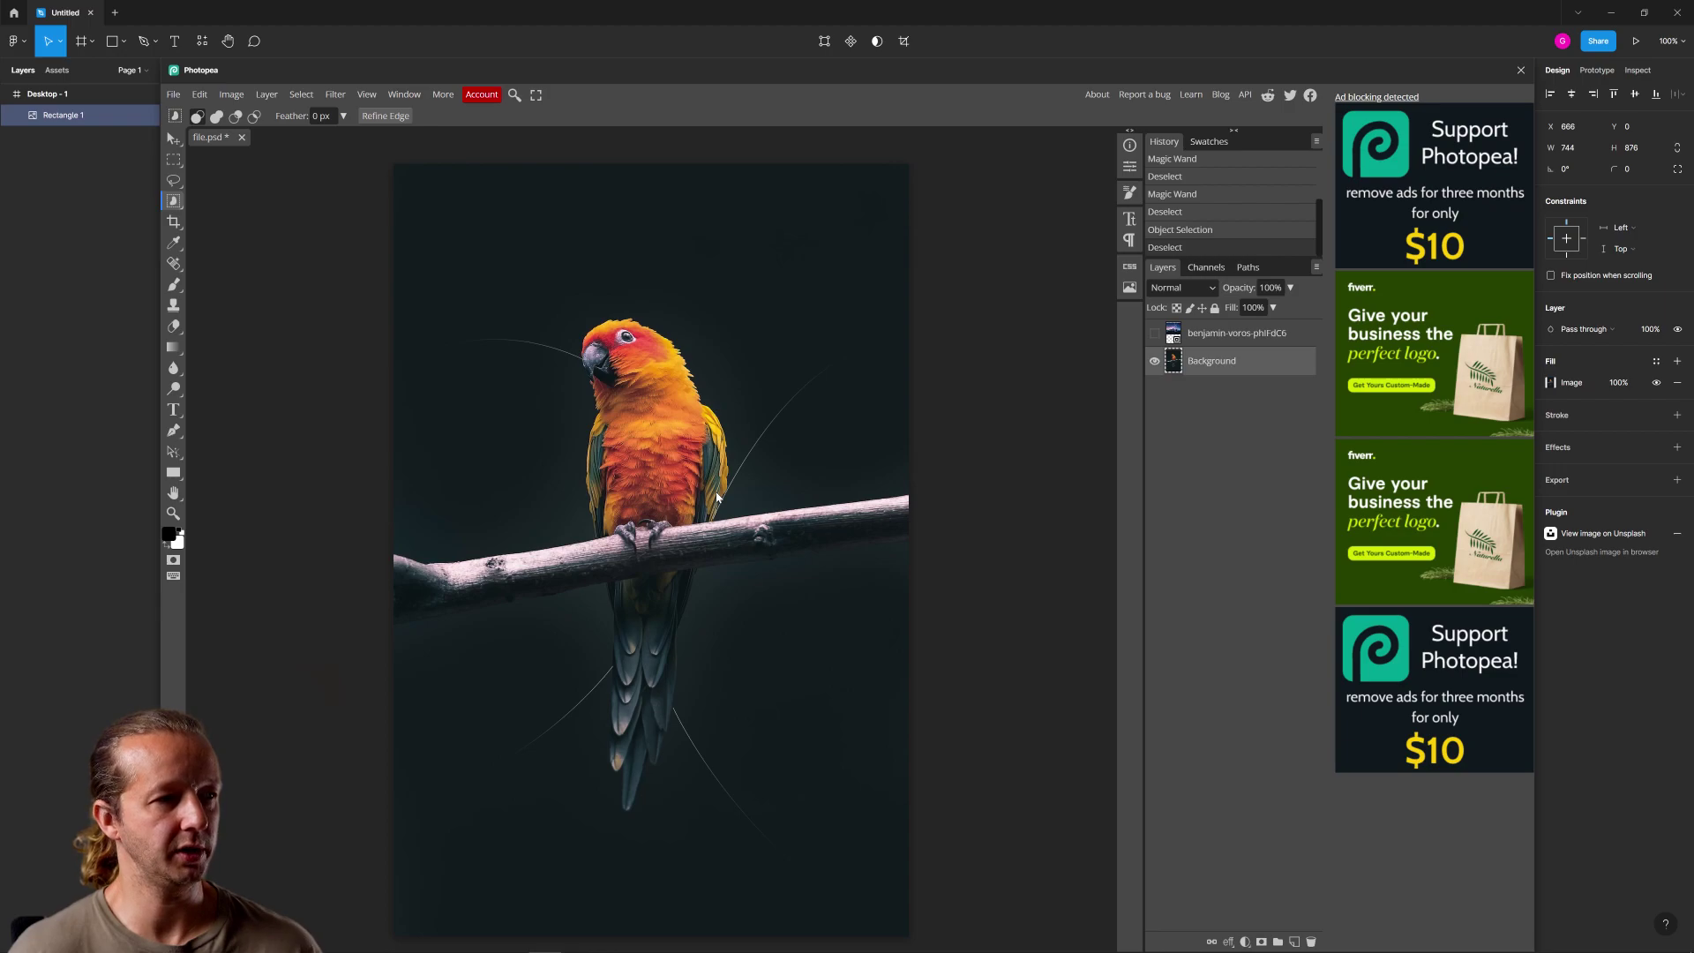
{"action": "key", "text": "ctrl+d"}
{"action": "right_click", "coordinate": [181, 204]}
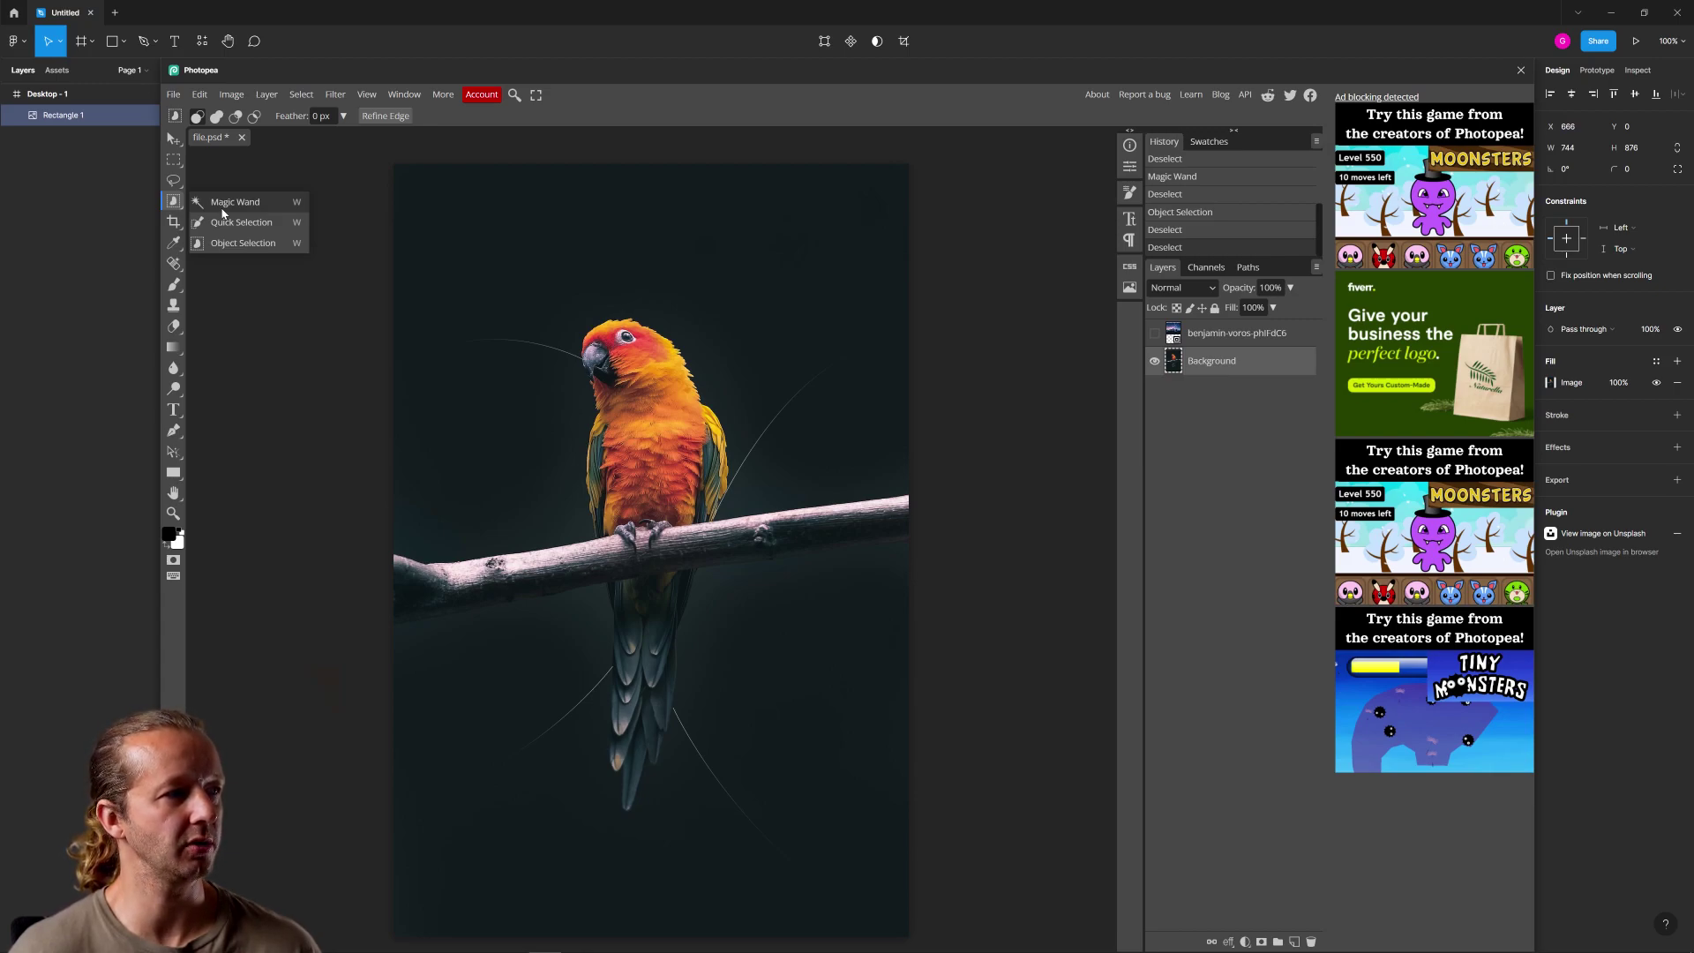
Magic Wand the dark background around the parrot, undoing the extra lower selection
{"action": "left_click", "coordinate": [228, 202]}
{"action": "left_click", "coordinate": [481, 119]}
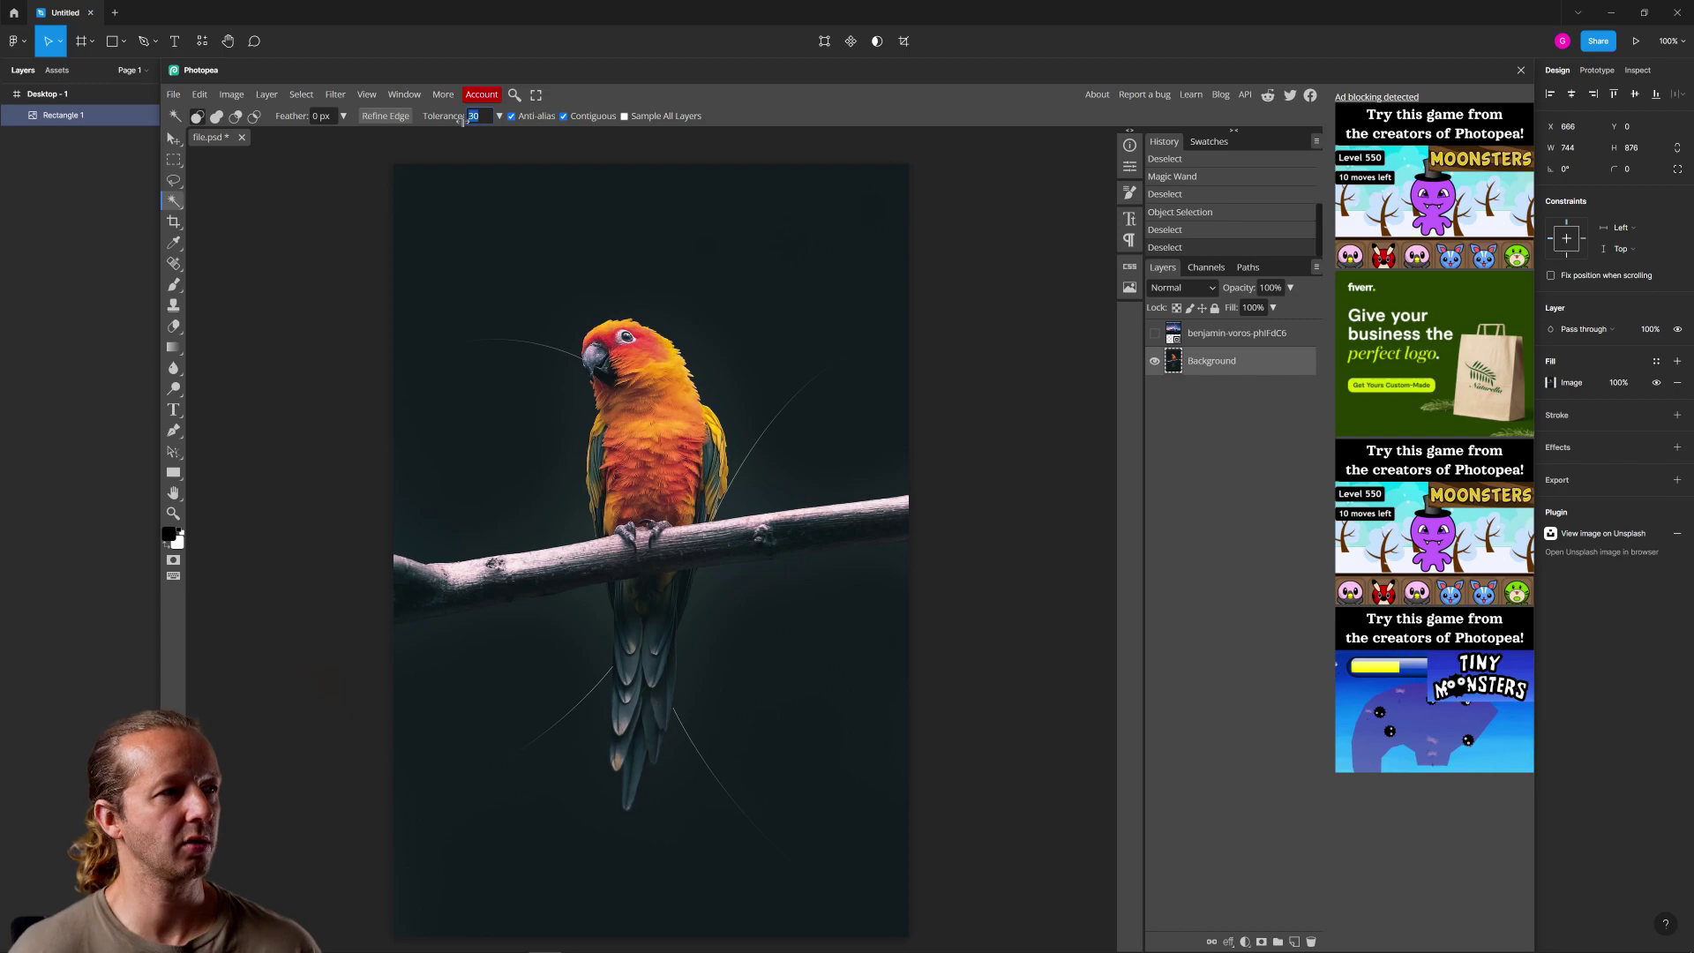
{"action": "left_click", "coordinate": [759, 284]}
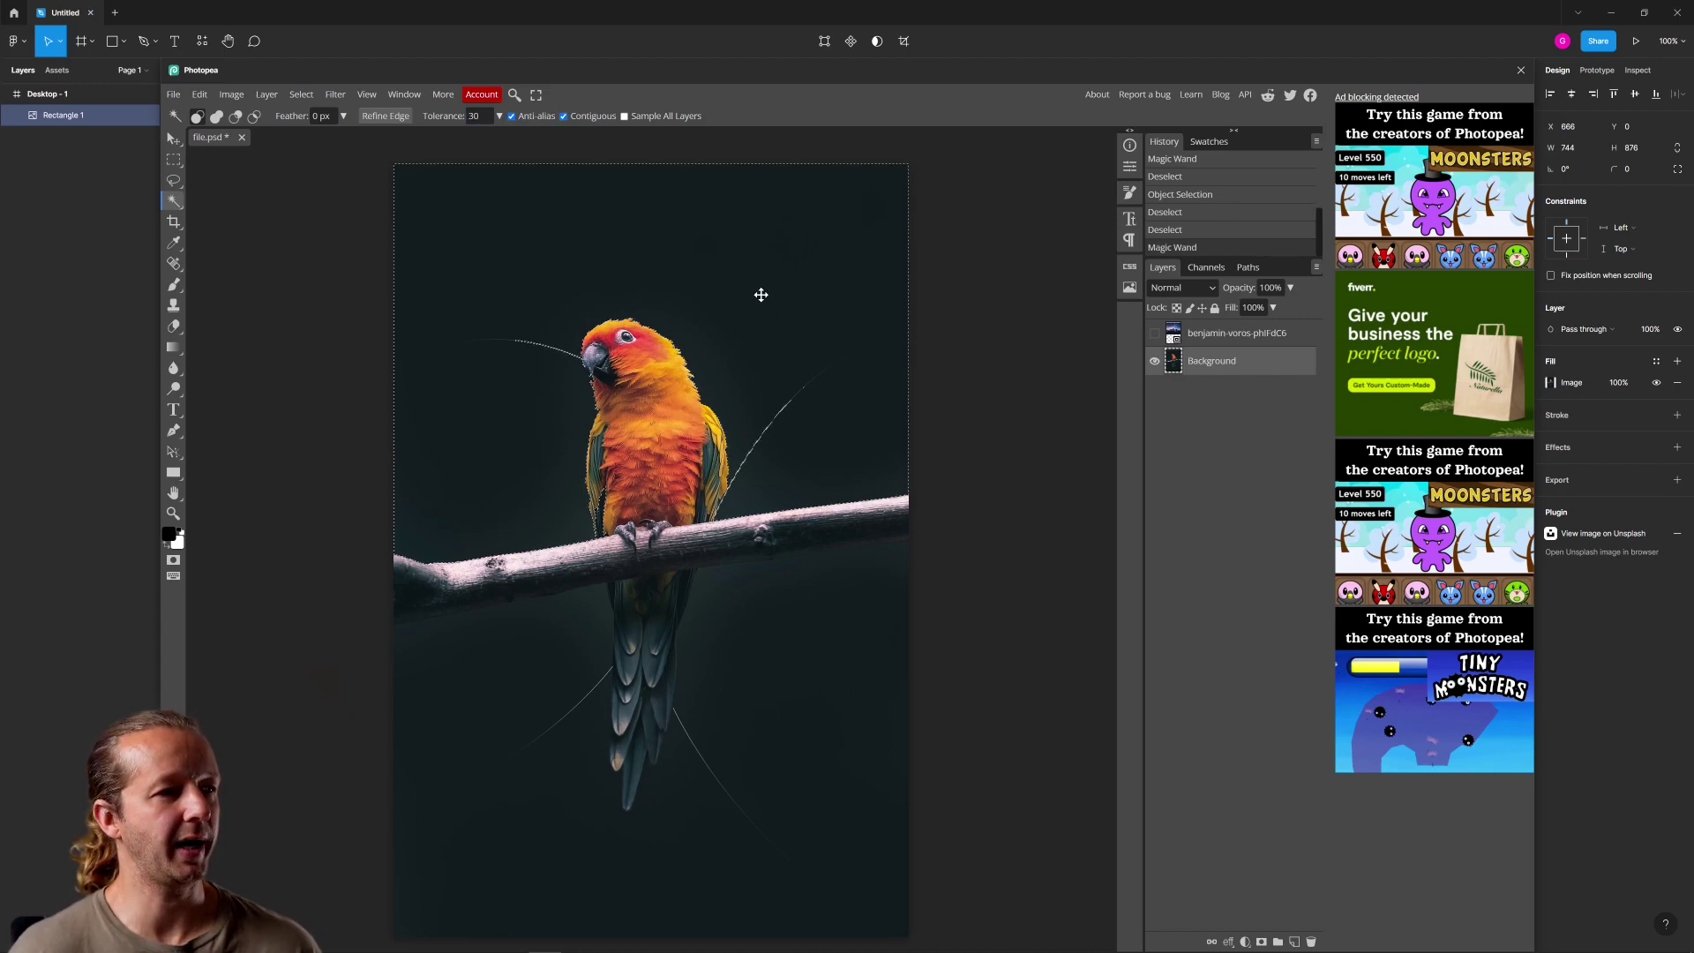
{"action": "left_click", "coordinate": [794, 657], "text": "shift"}
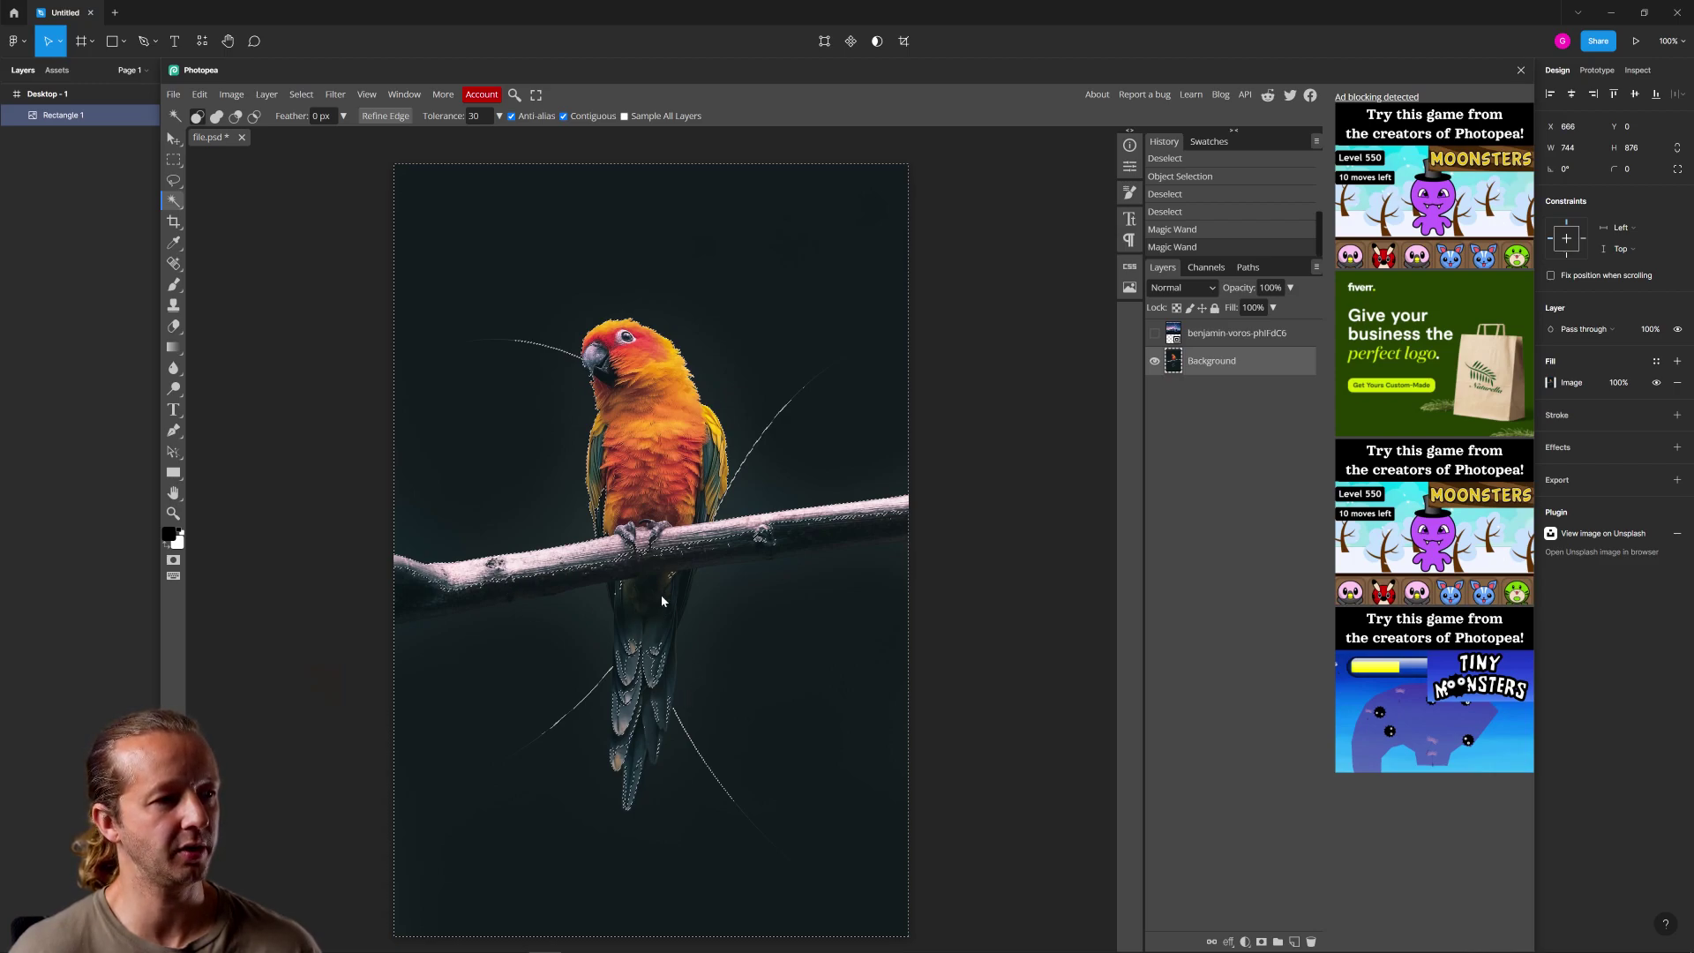
{"action": "key", "text": "ctrl+z"}
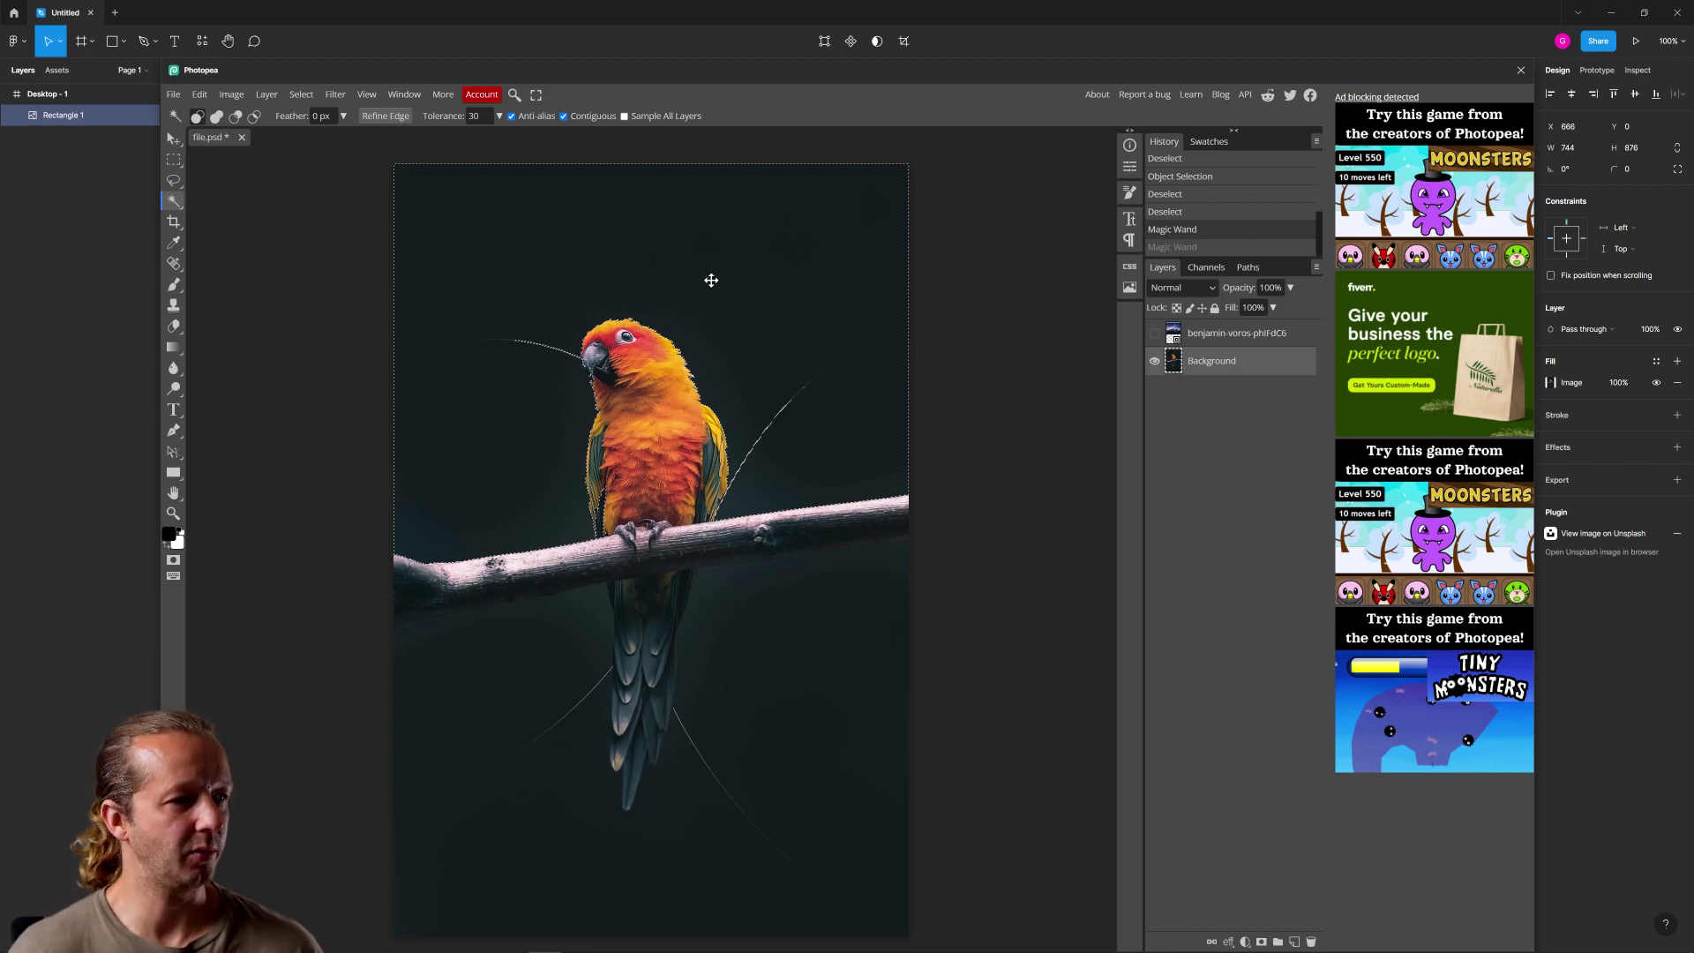
Show the mountain layer again, make it active, and clear the selection
{"action": "left_click", "coordinate": [1154, 334]}
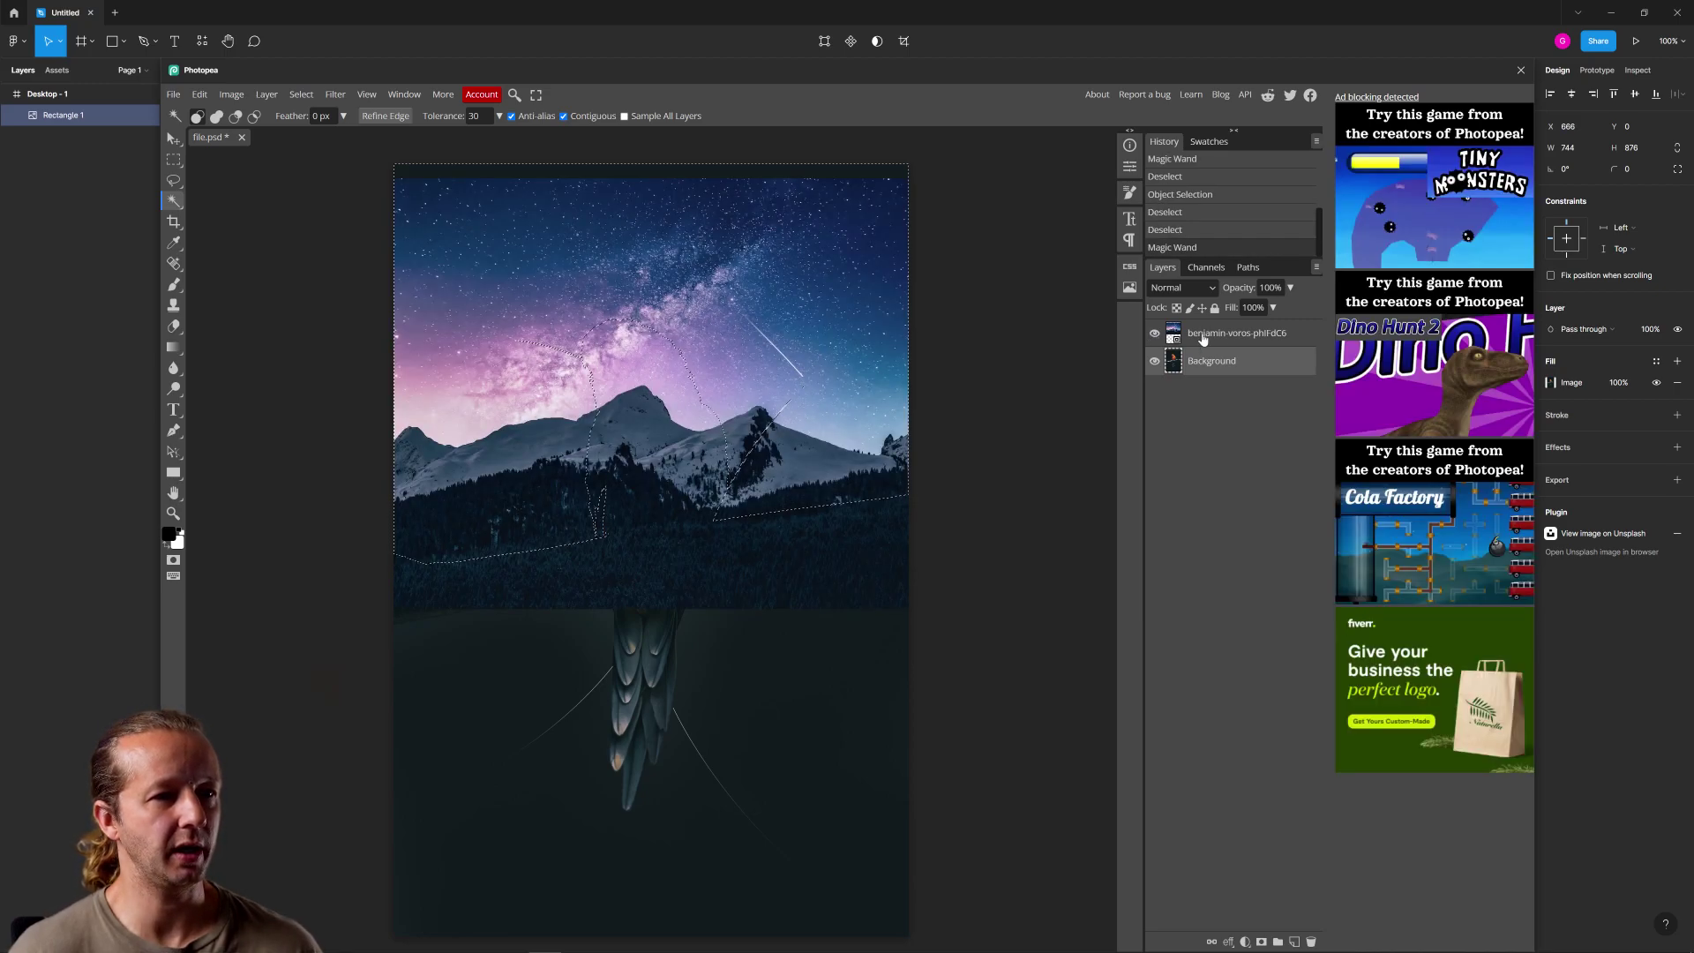
{"action": "left_click", "coordinate": [1231, 338]}
{"action": "key", "text": "ctrl+d"}
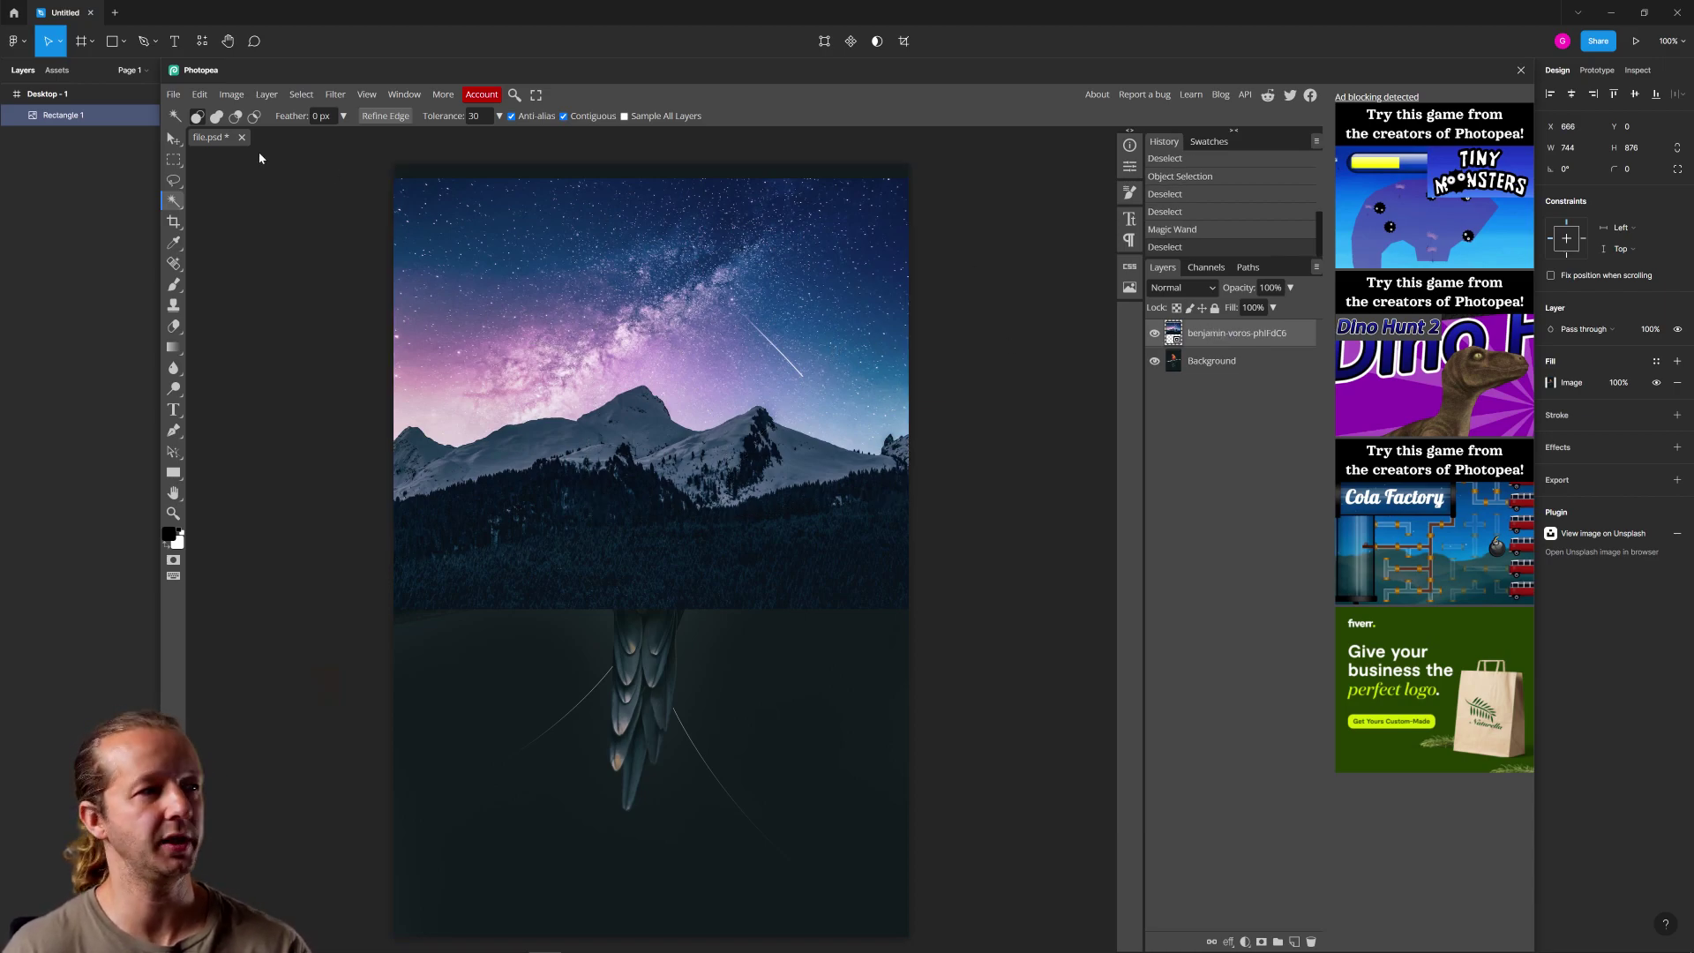
Lower the mountain layer's opacity to 43%
{"action": "left_click", "coordinate": [174, 139]}
{"action": "left_click", "coordinate": [1290, 288]}
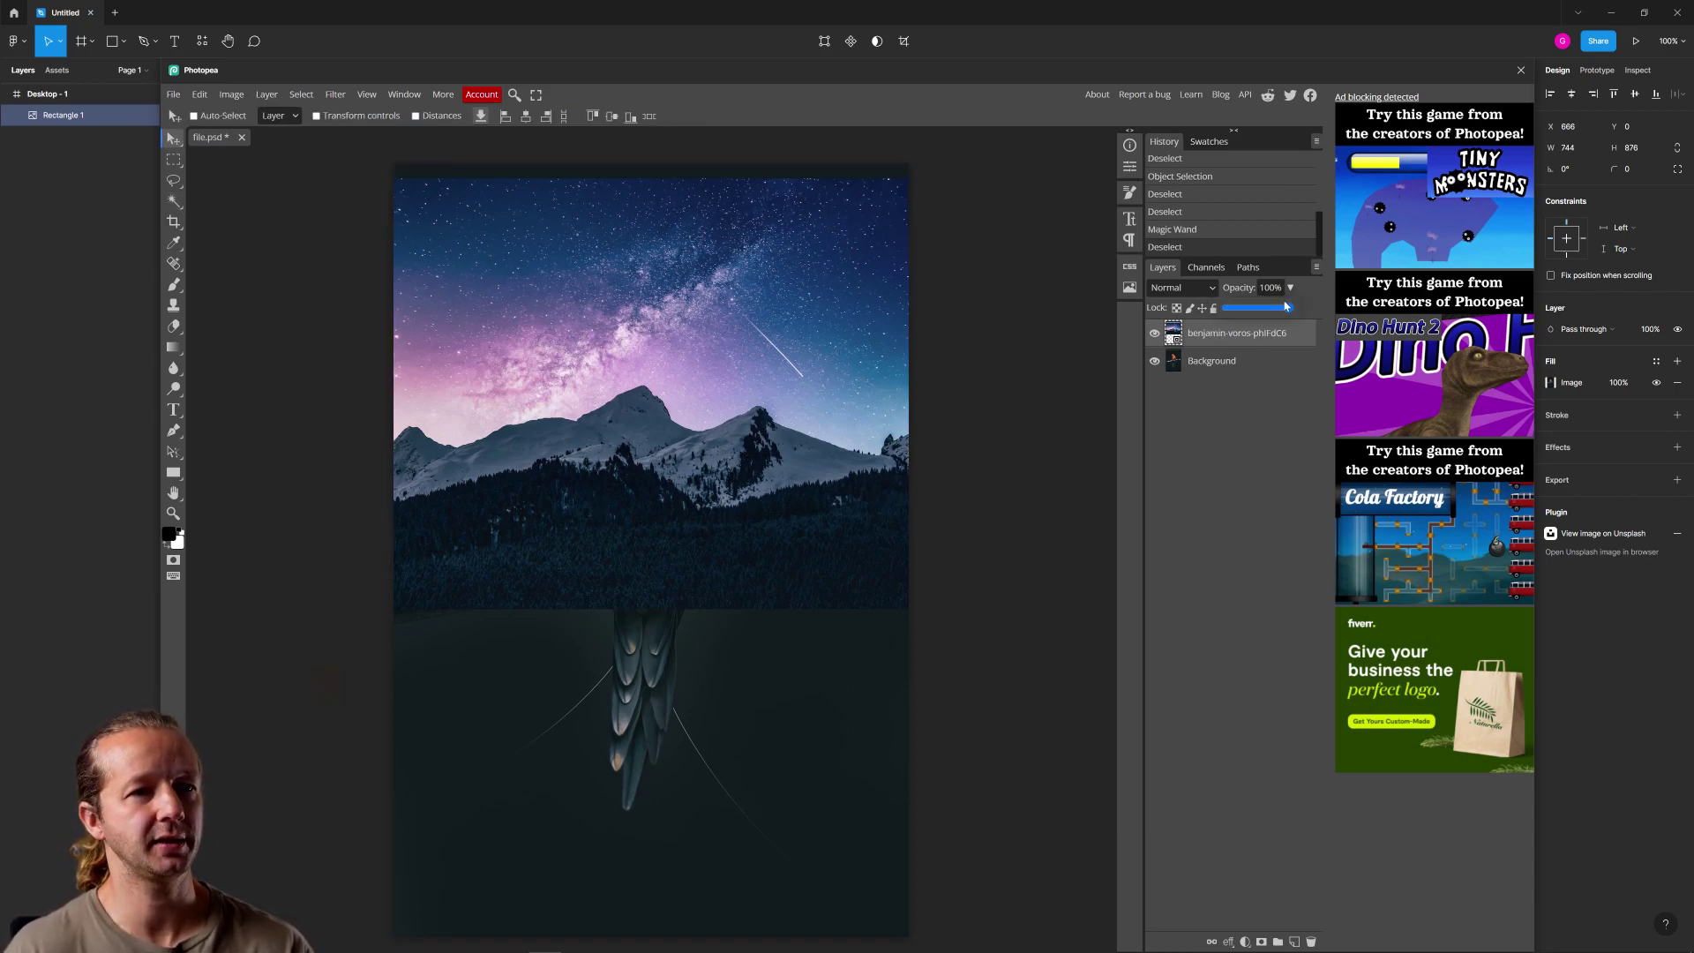
{"action": "left_click_drag", "start_coordinate": [1291, 308], "coordinate": [1255, 311]}
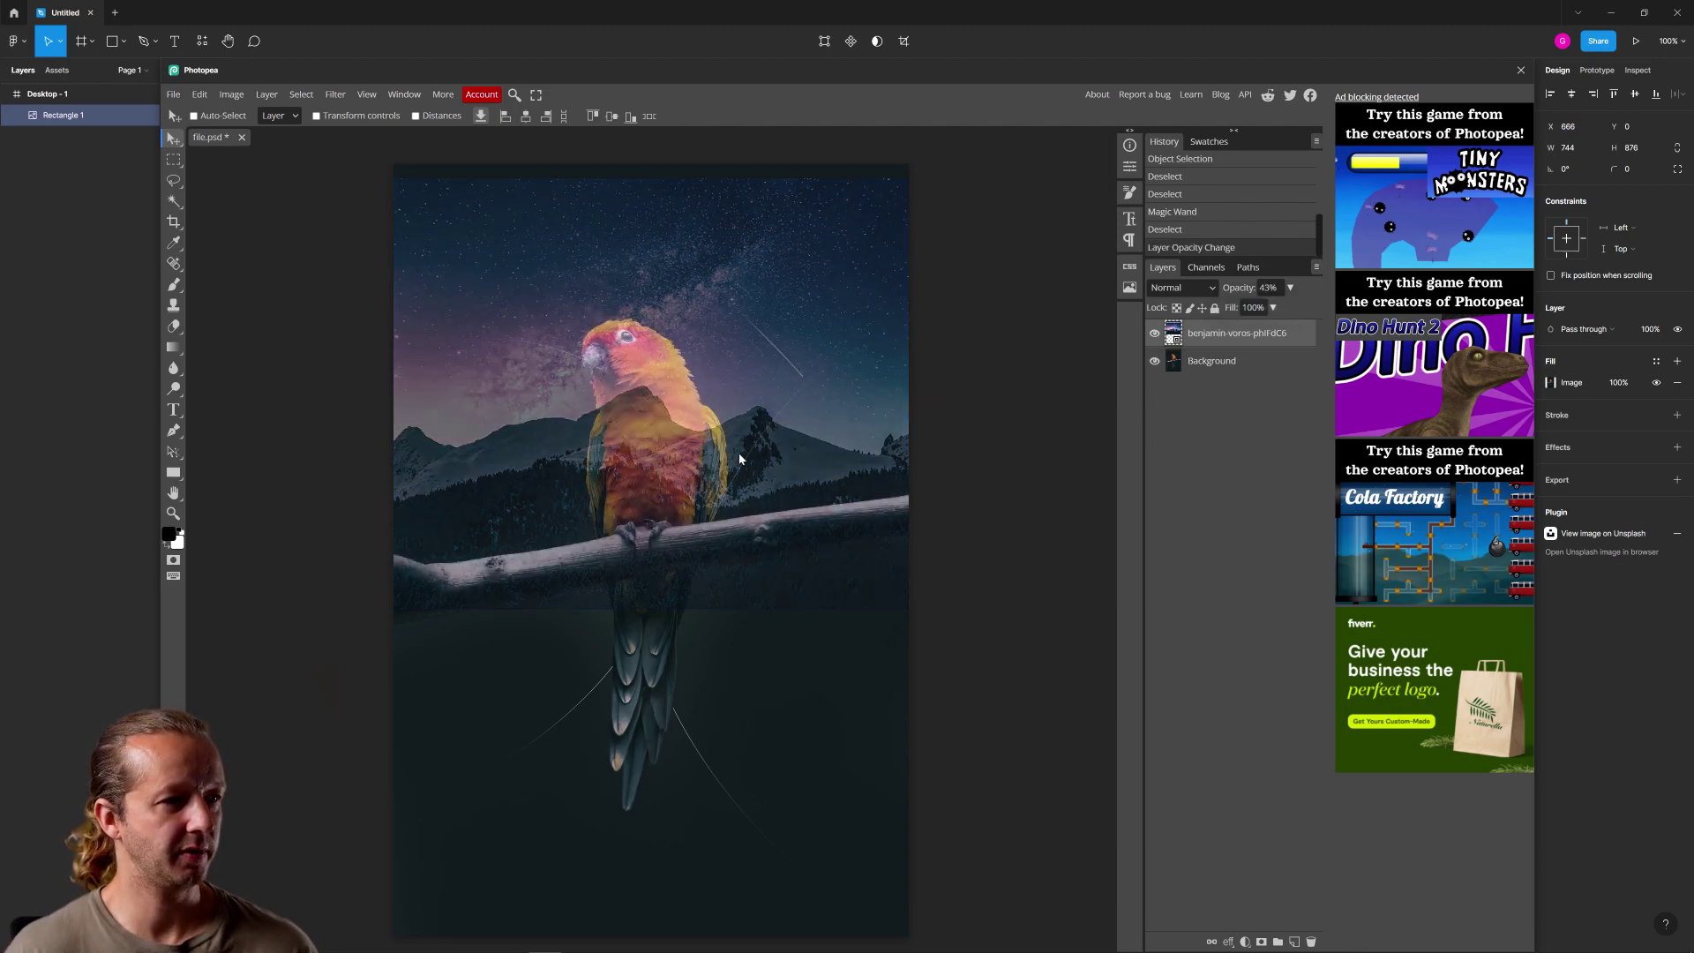
Magic Wand the dark background on the Background layer and use it to mask the mountain layer
{"action": "left_click", "coordinate": [1222, 364]}
{"action": "left_click", "coordinate": [174, 200]}
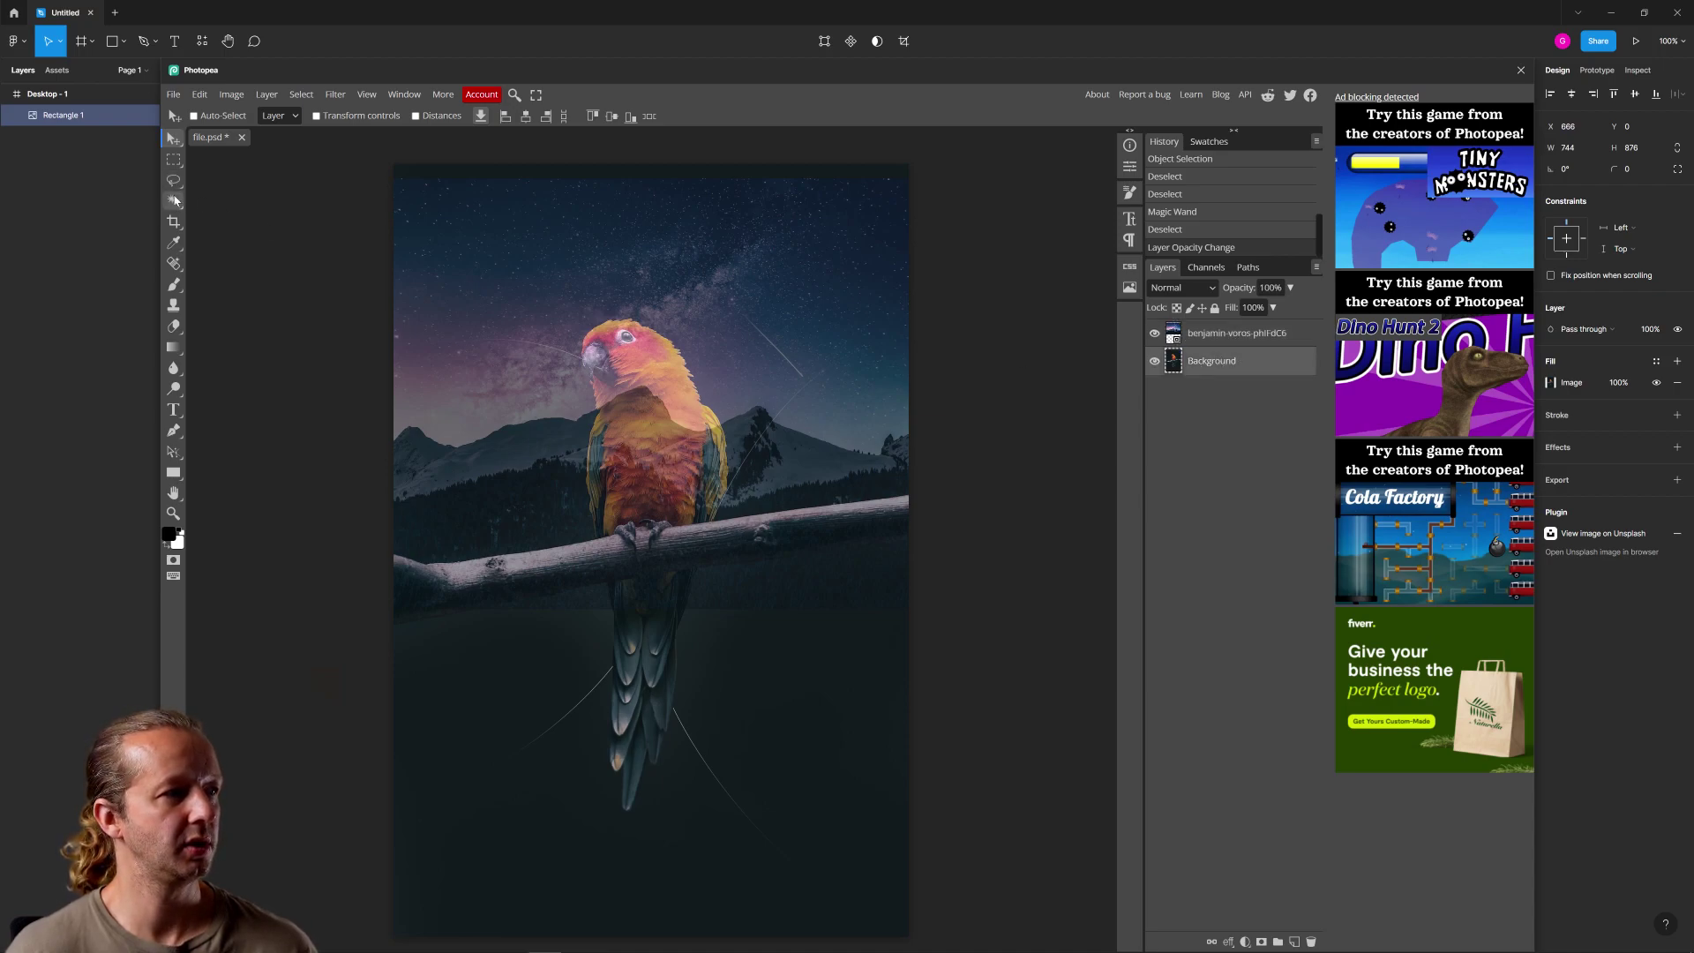
{"action": "left_click", "coordinate": [819, 294]}
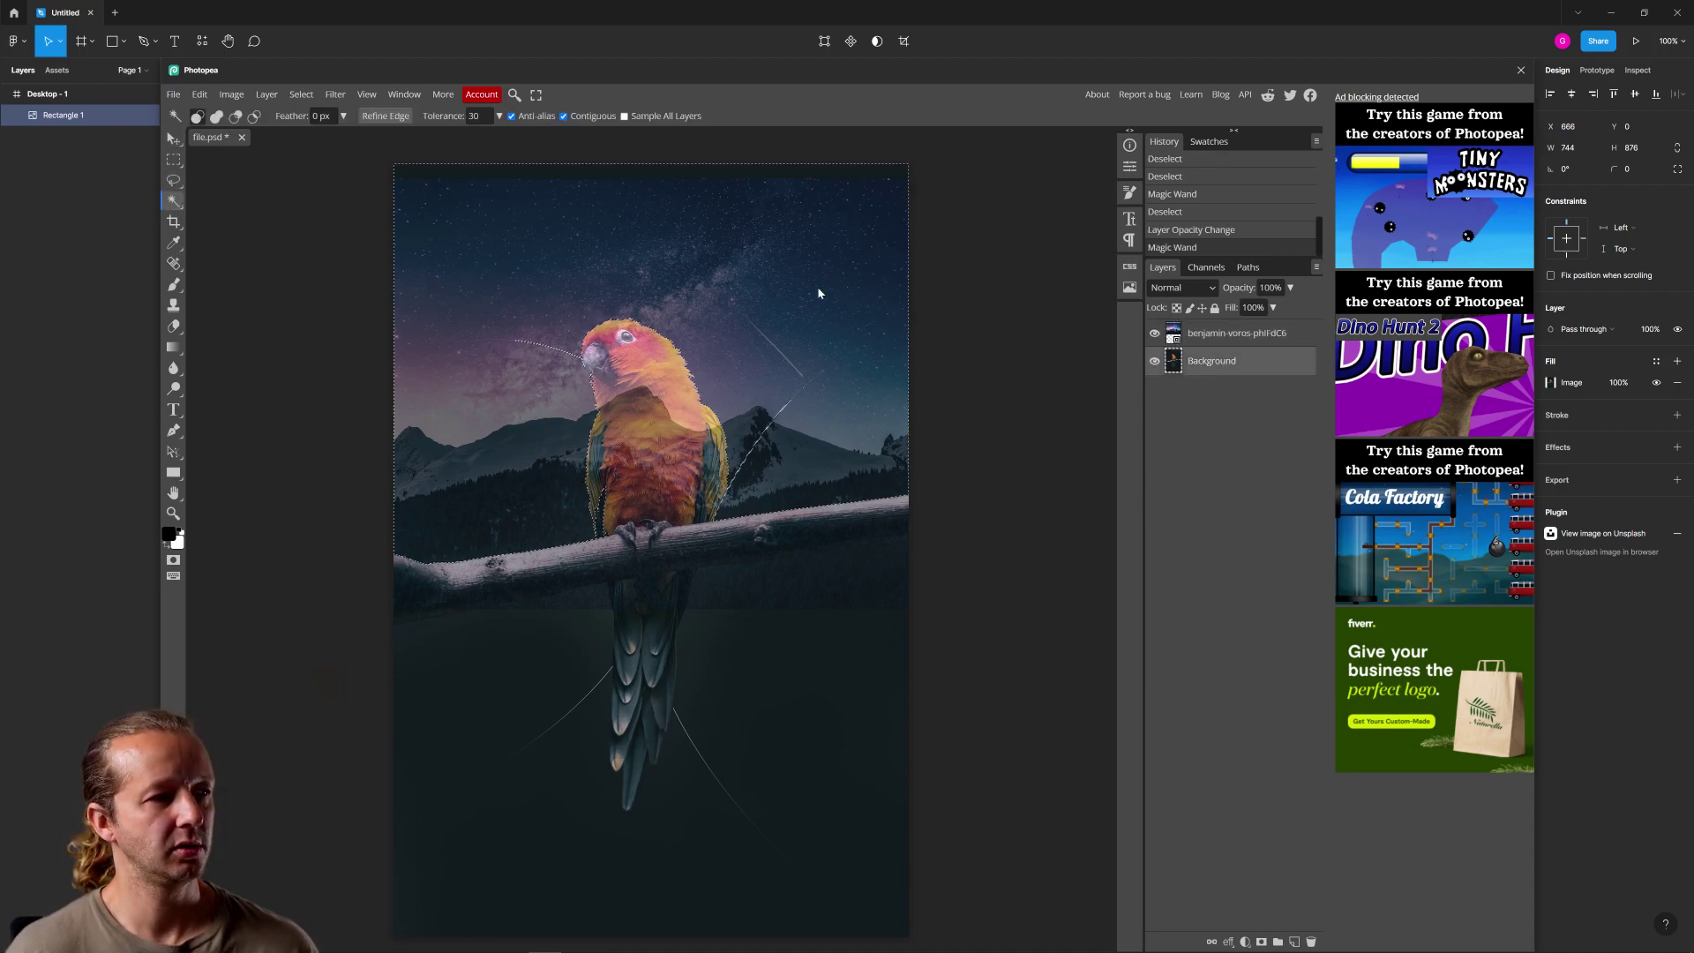
{"action": "left_click", "coordinate": [1246, 336]}
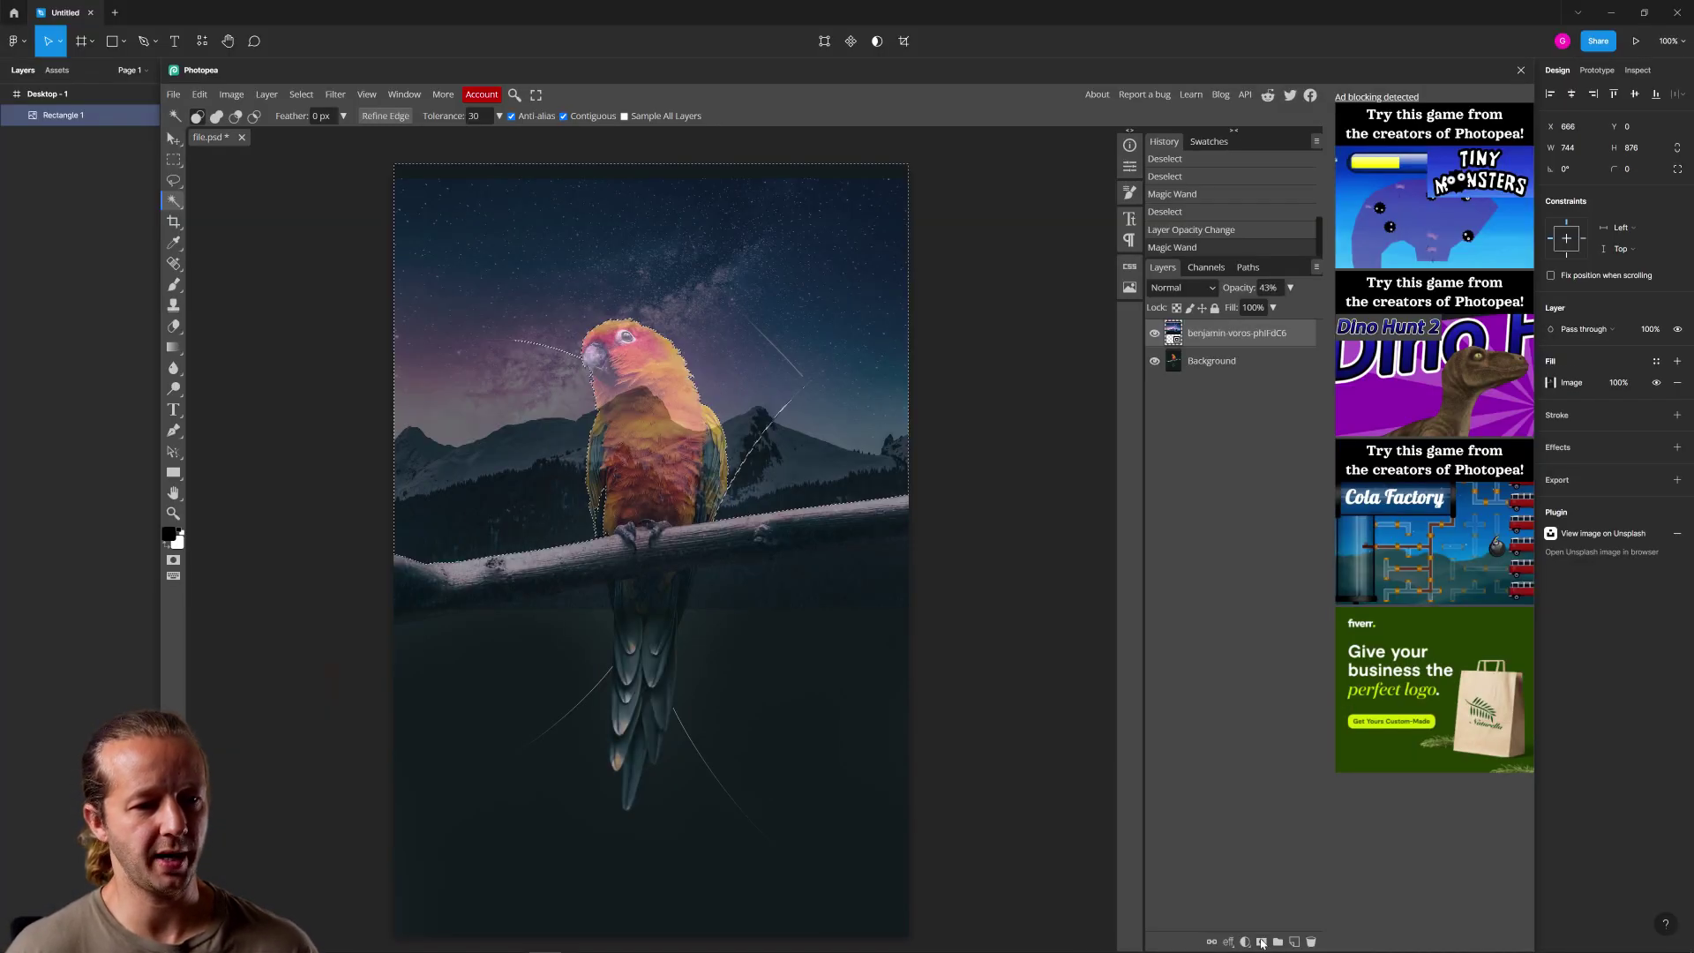
{"action": "left_click", "coordinate": [1261, 942]}
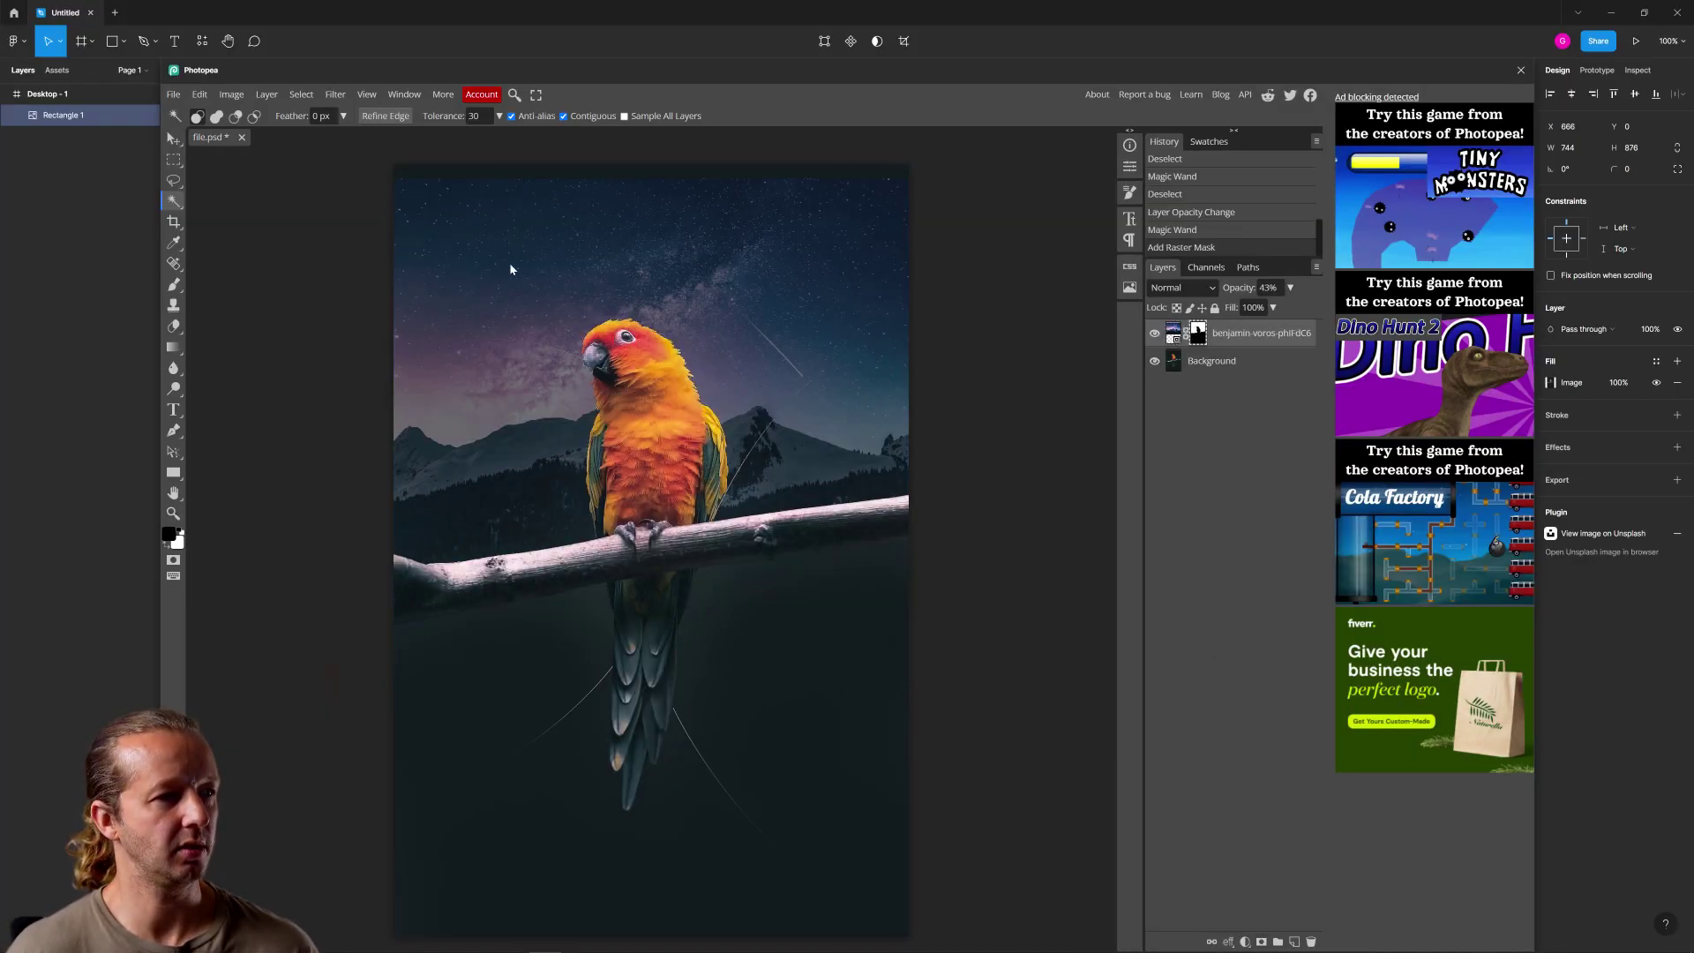
Raise the mountain layer back to 100% opacity
{"action": "left_click", "coordinate": [174, 138]}
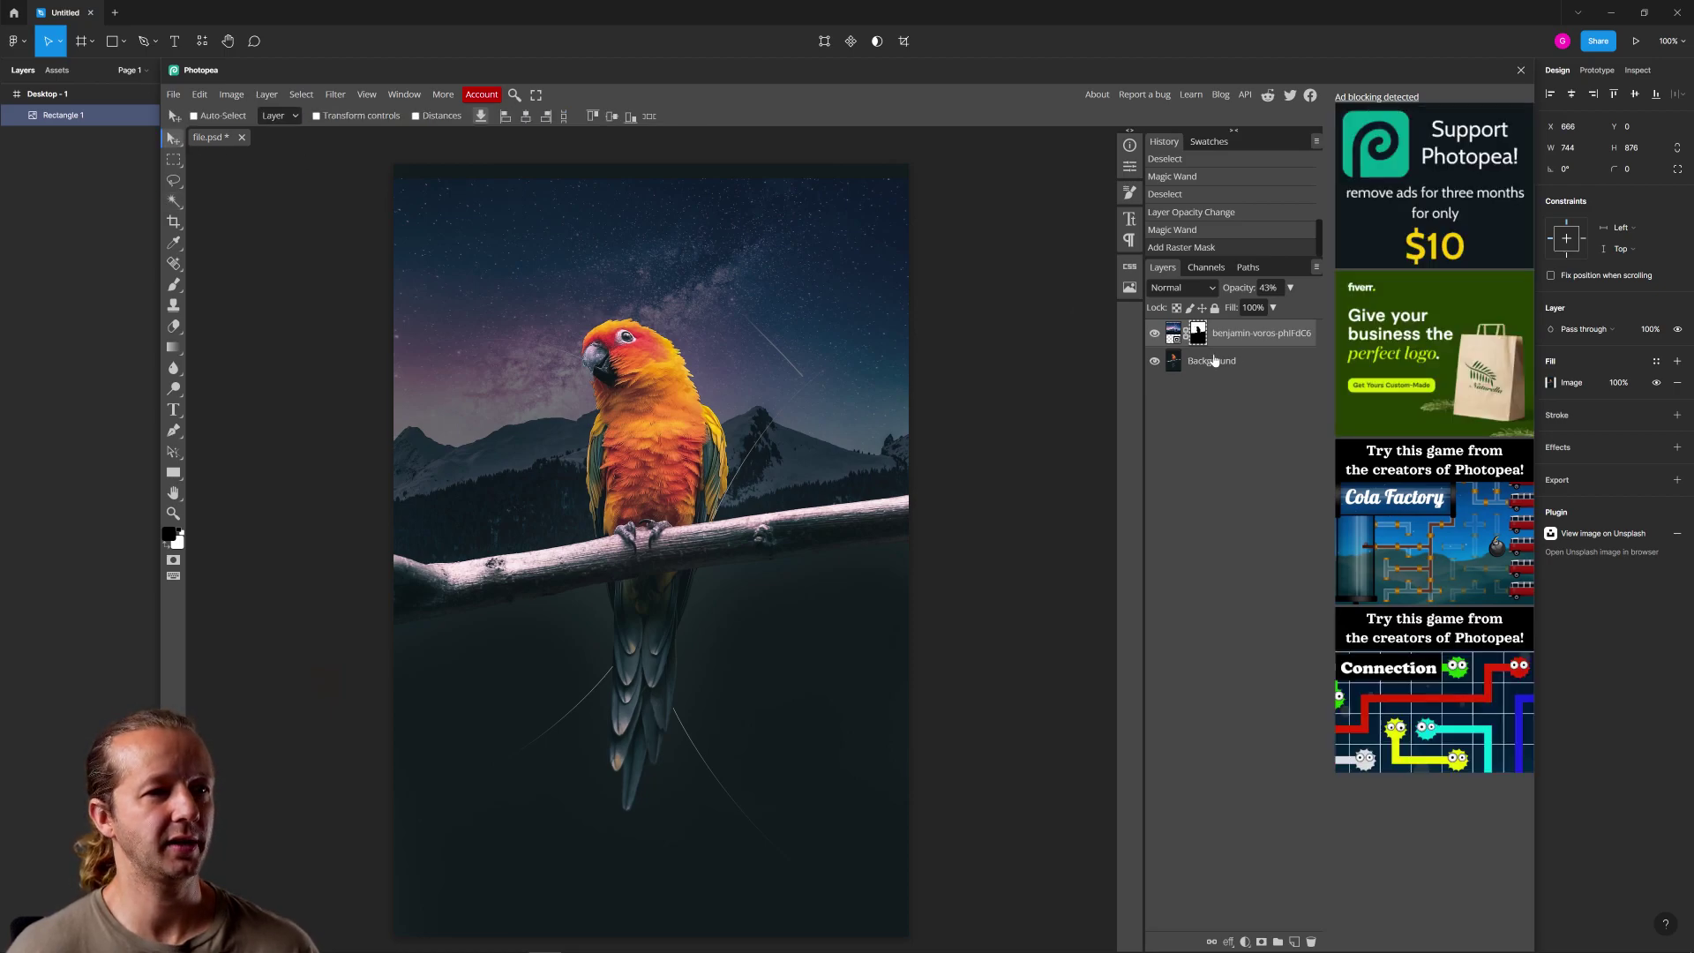
{"action": "left_click", "coordinate": [1289, 288]}
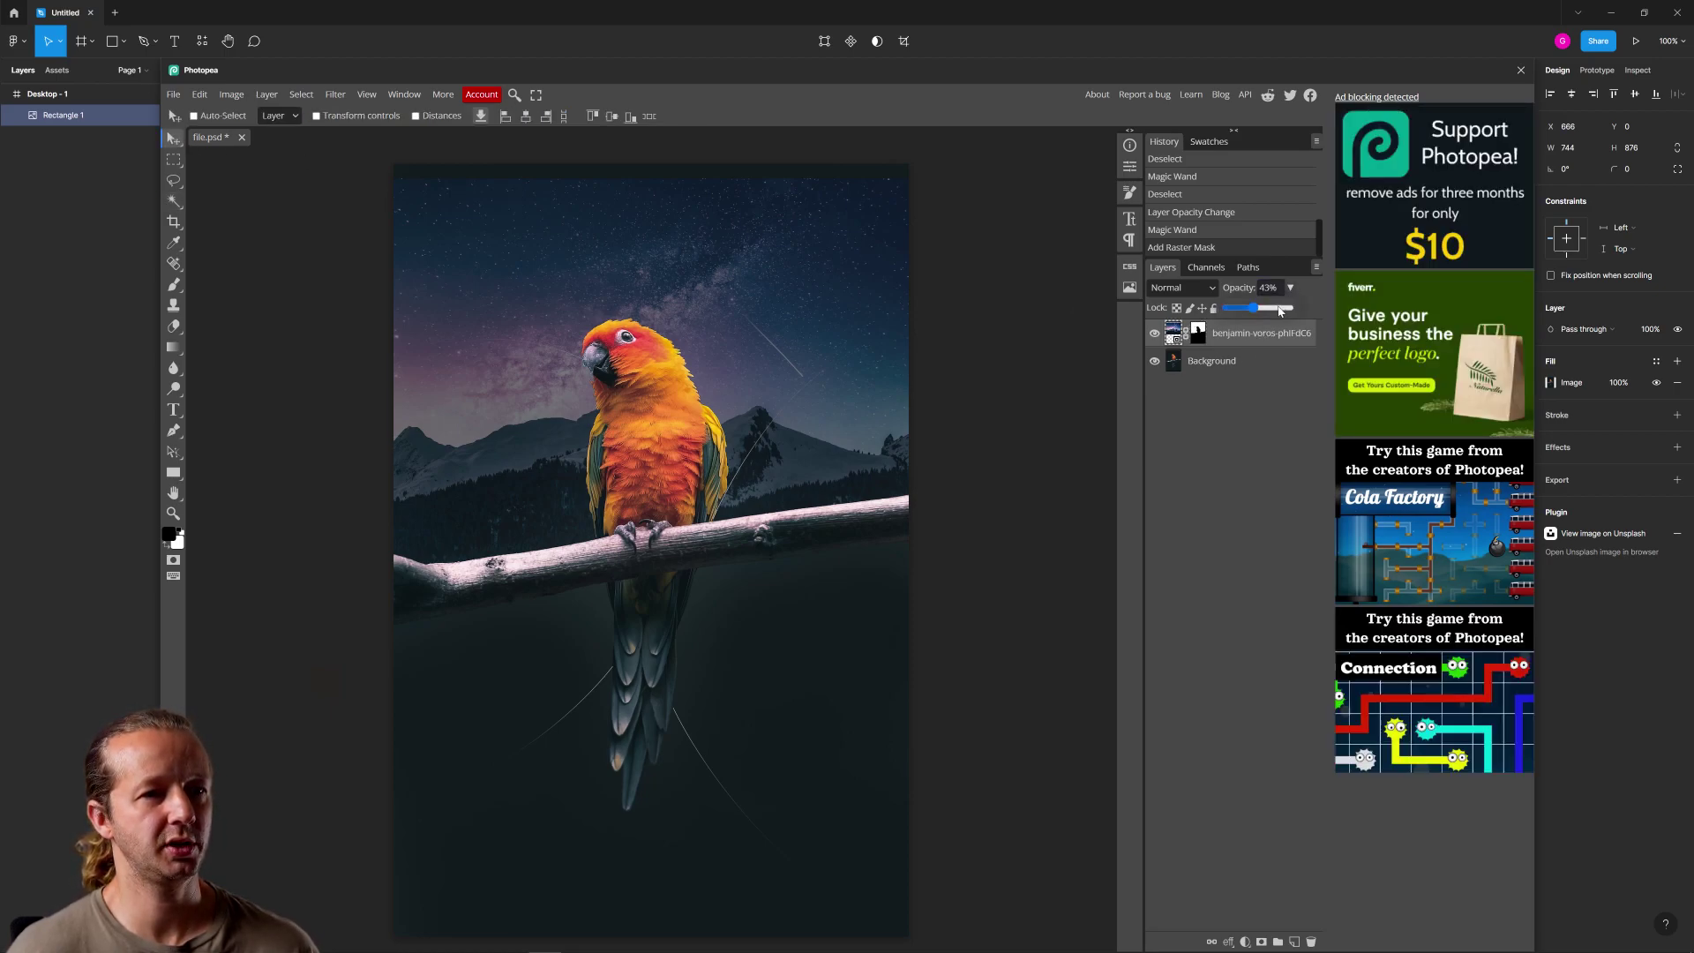
{"action": "left_click_drag", "start_coordinate": [1252, 307], "coordinate": [1305, 311]}
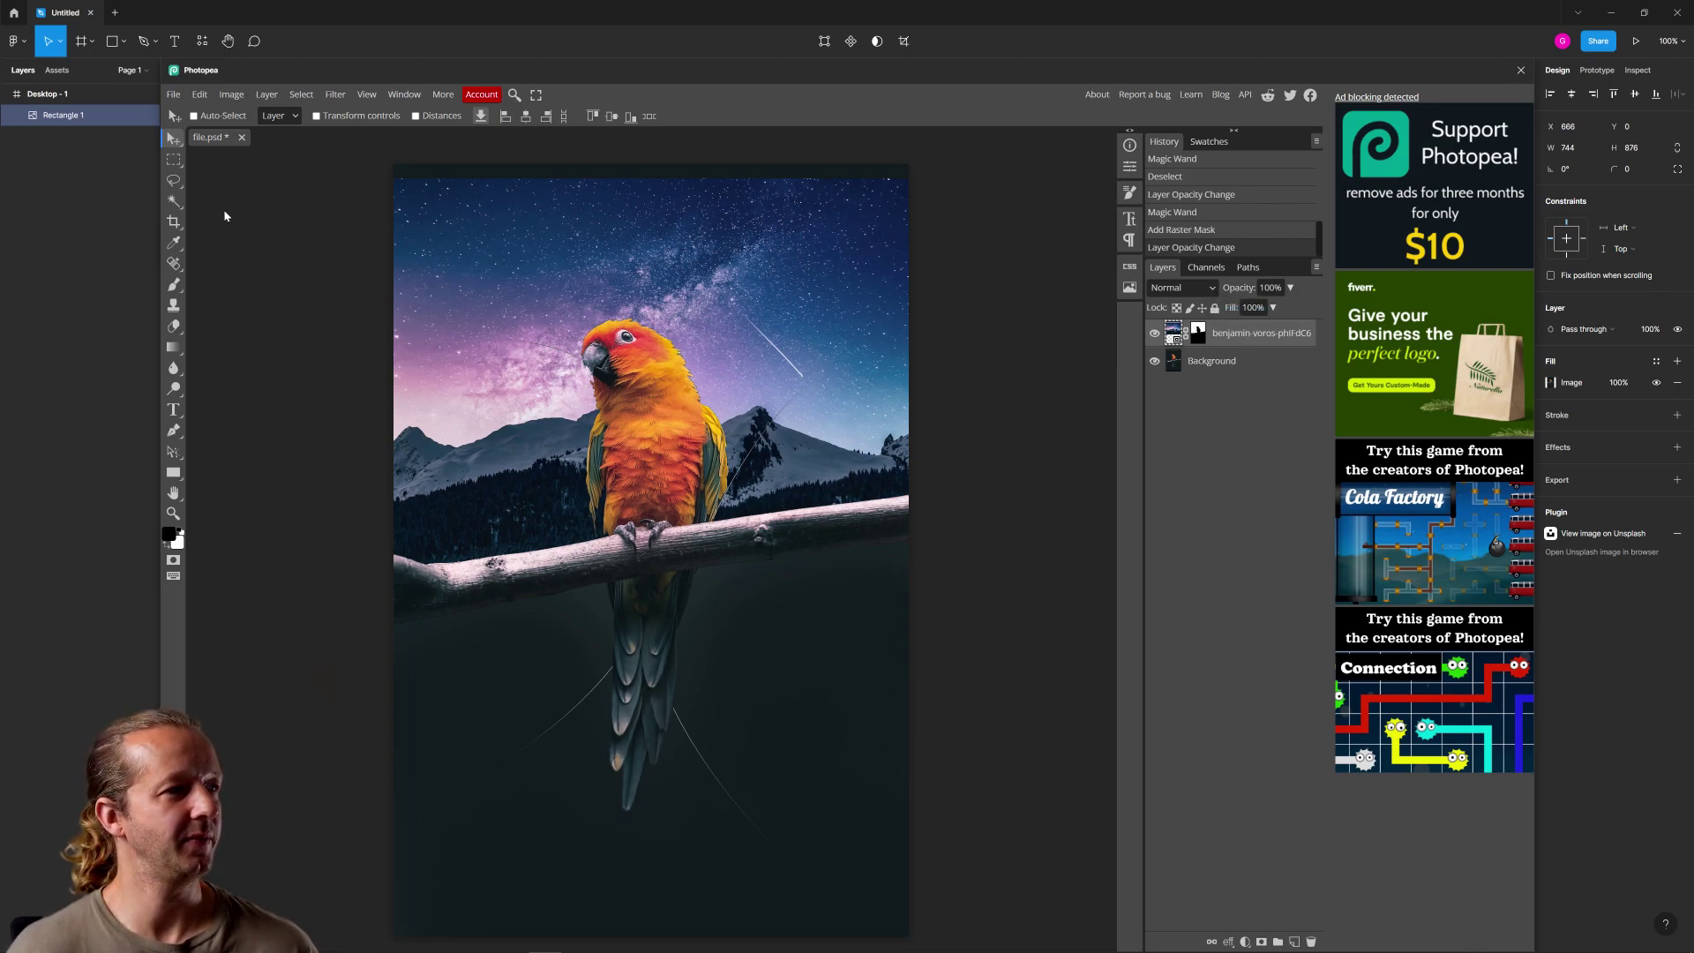
Set up the Eraser with a soft 0%-hardness brush at a large size
{"action": "left_click", "coordinate": [173, 305]}
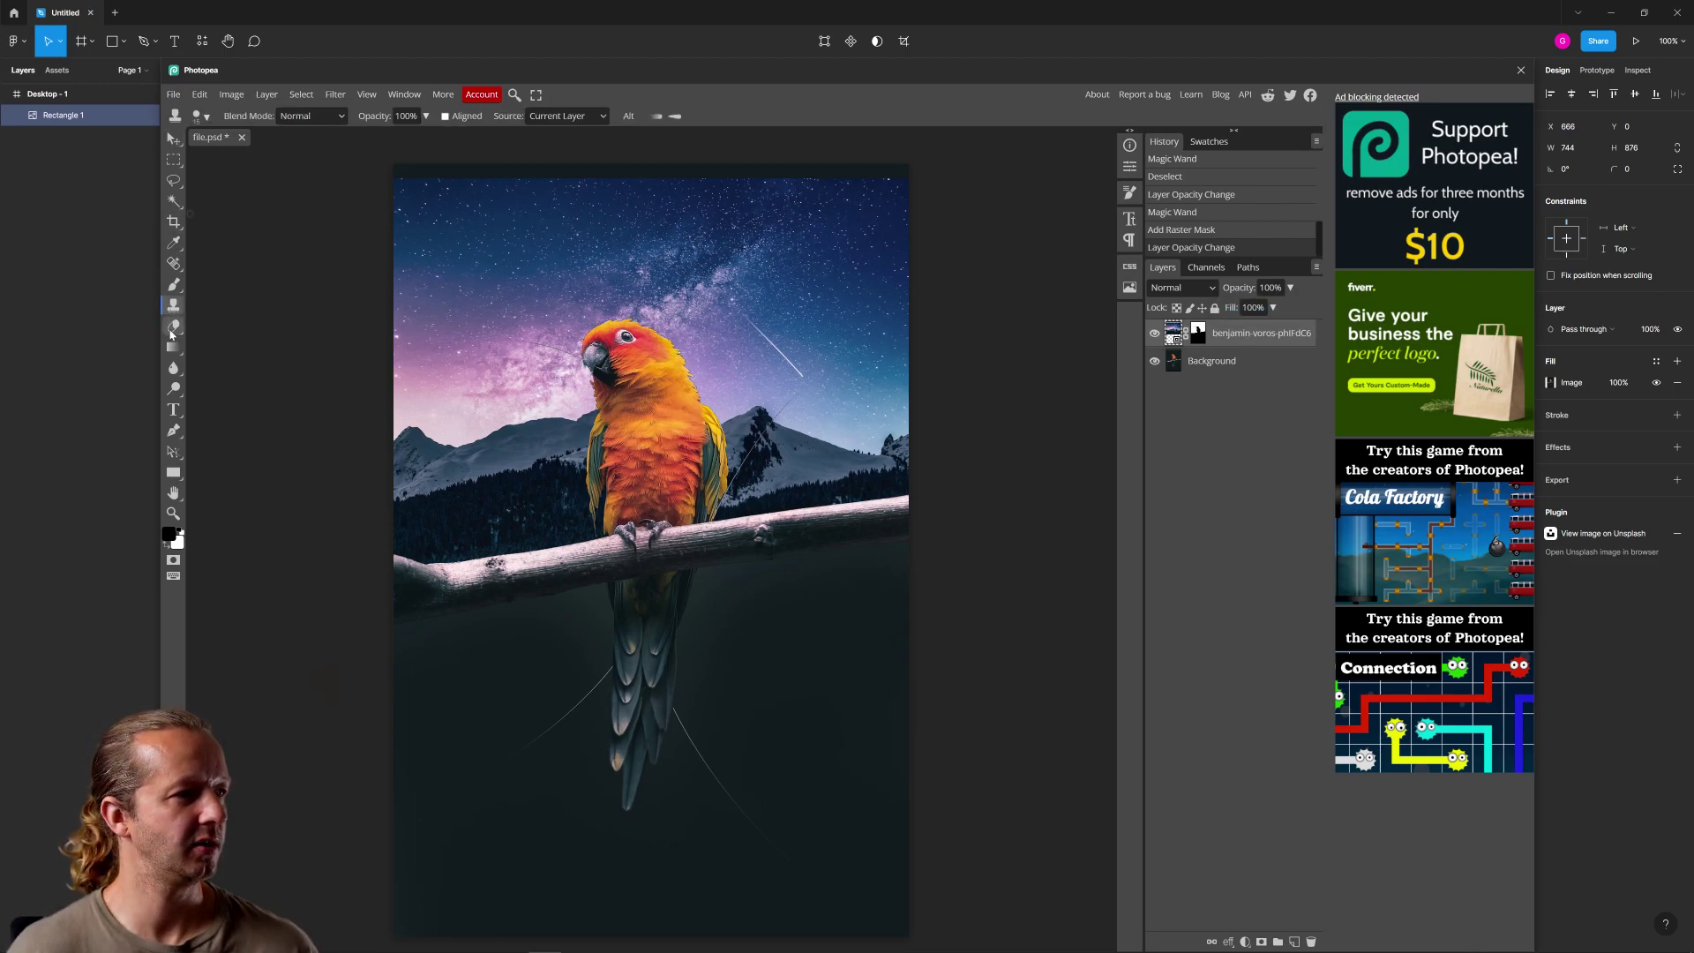
{"action": "left_click", "coordinate": [174, 326]}
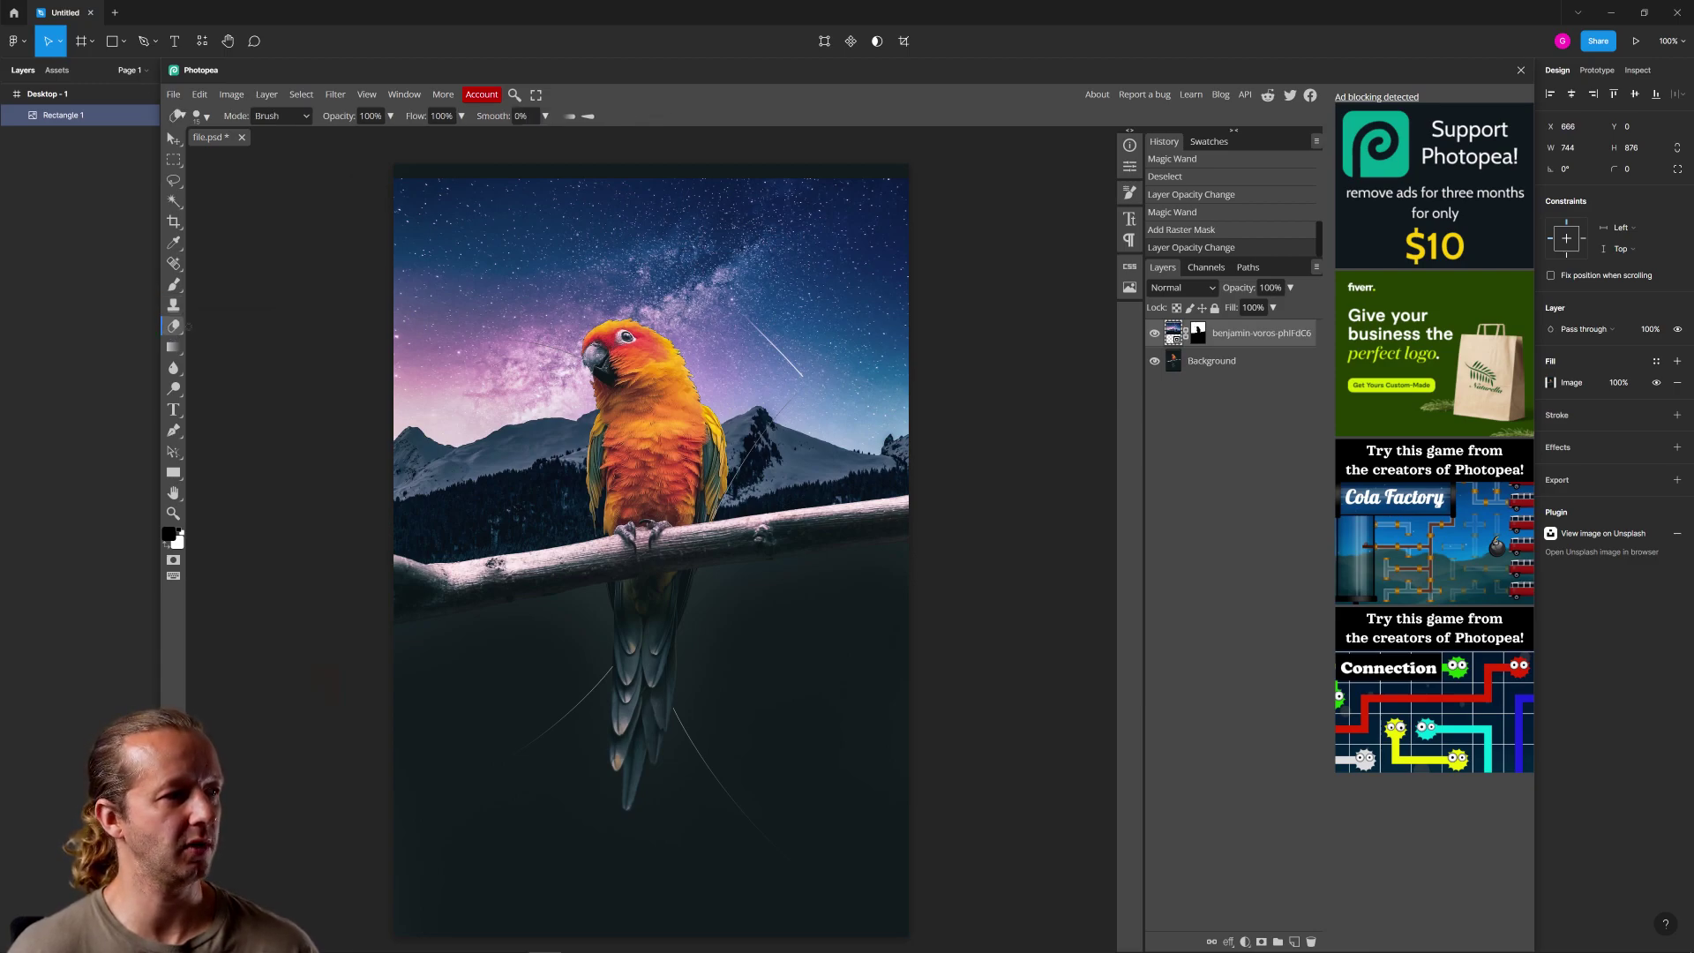
{"action": "left_click", "coordinate": [202, 115]}
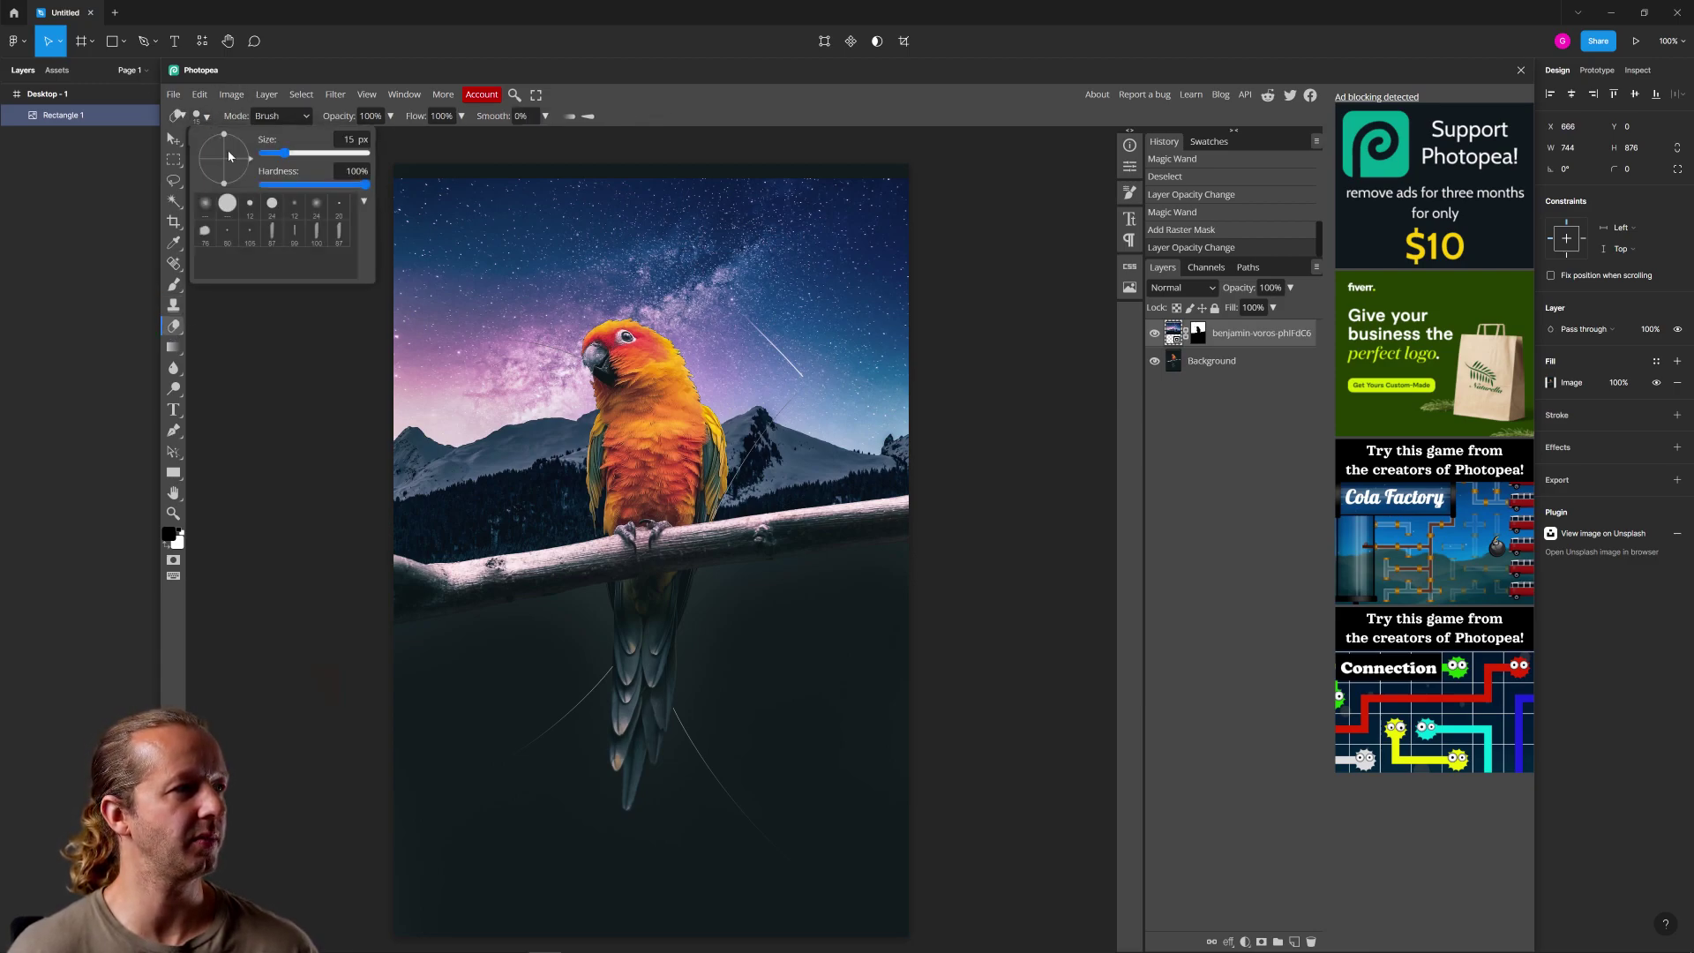
{"action": "left_click", "coordinate": [205, 205]}
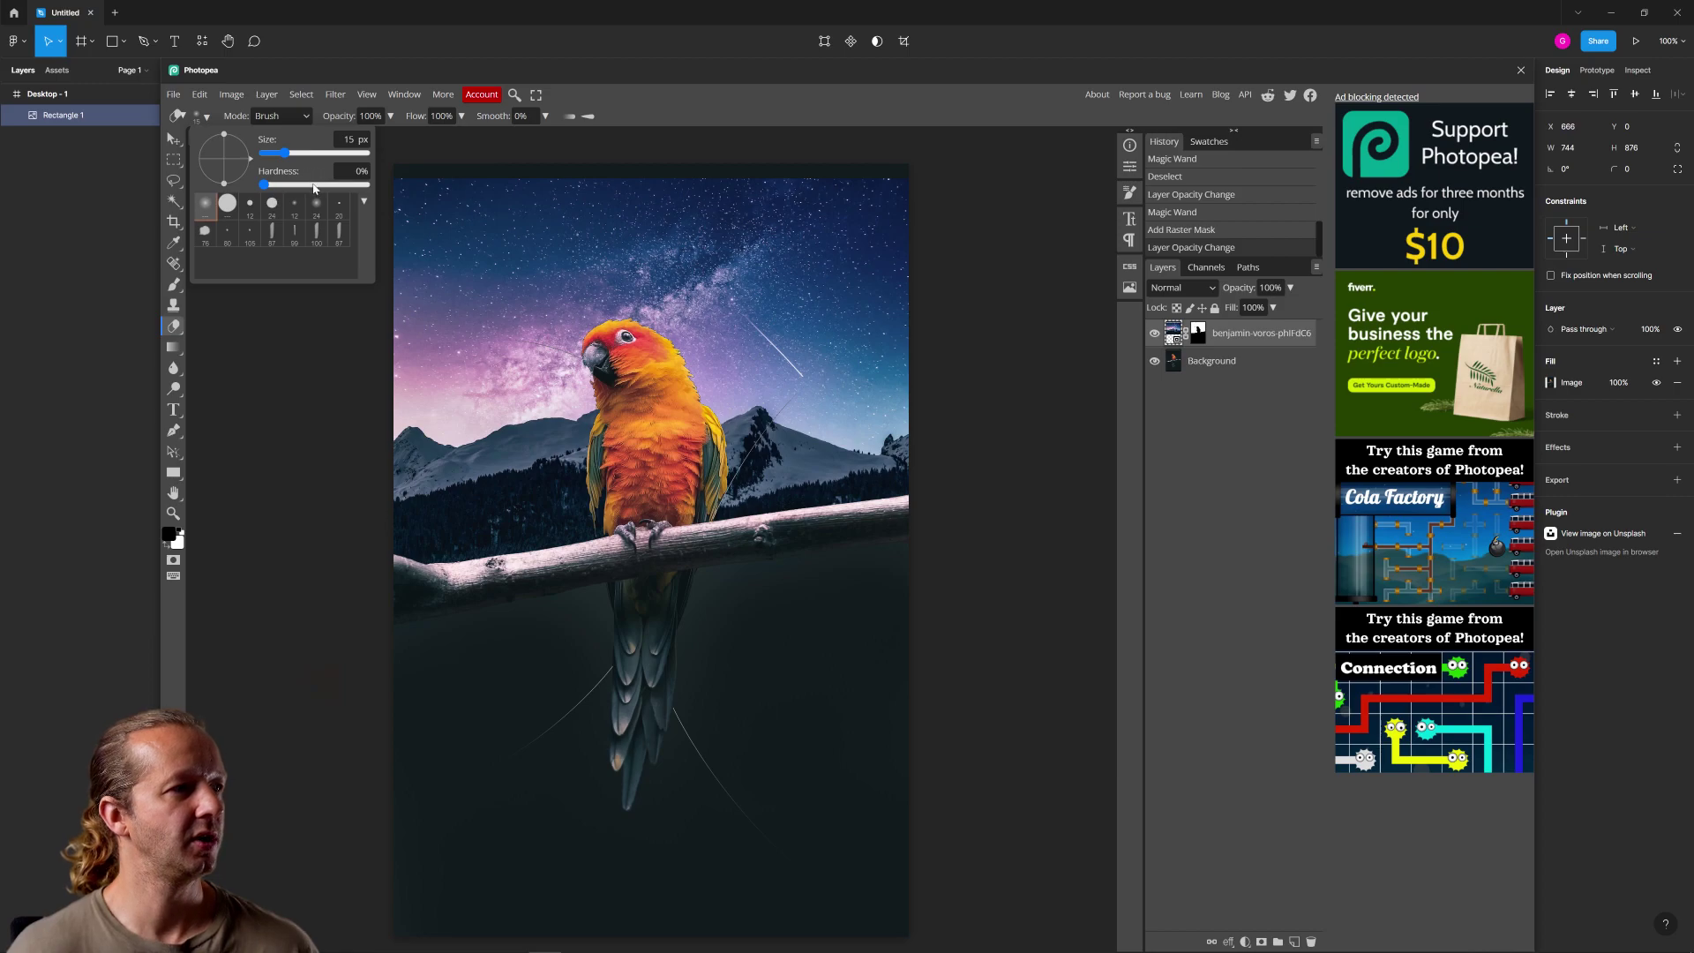
{"action": "mouse_move", "coordinate": [320, 185]}
{"action": "left_mouse_down"}
{"action": "mouse_move", "coordinate": [246, 184]}
{"action": "mouse_move", "coordinate": [363, 154]}
{"action": "left_mouse_up"}
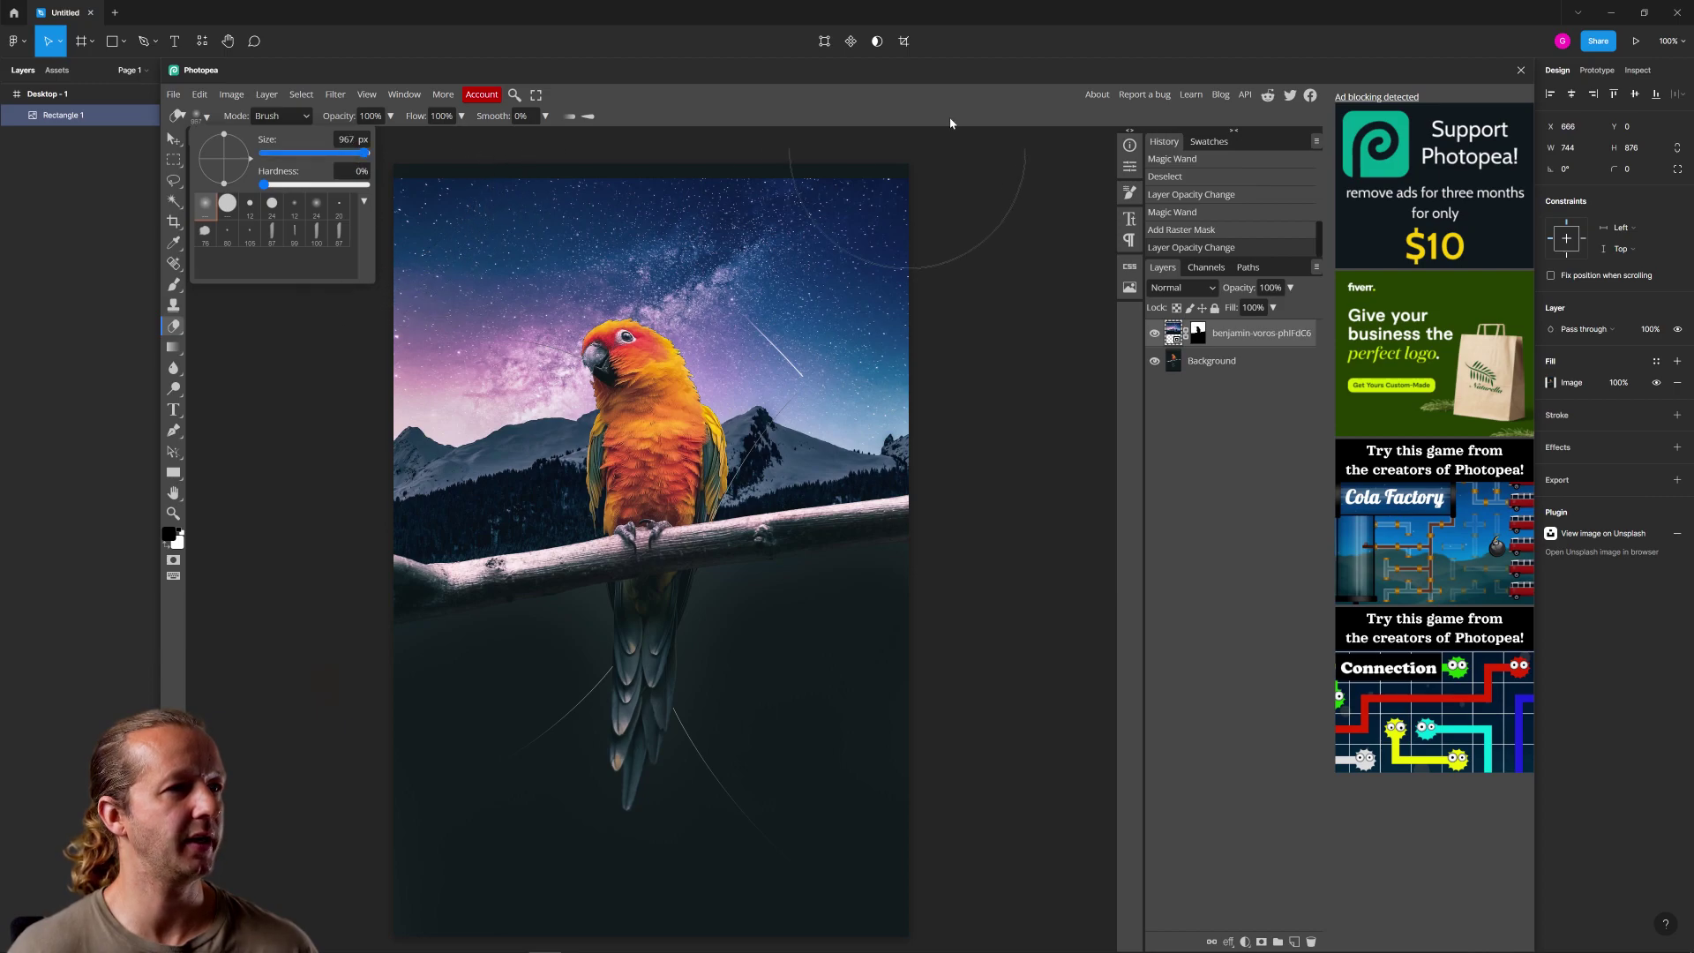
Rasterize the mountain layer and softly erase across the top of the sky
{"action": "left_click", "coordinate": [913, 196]}
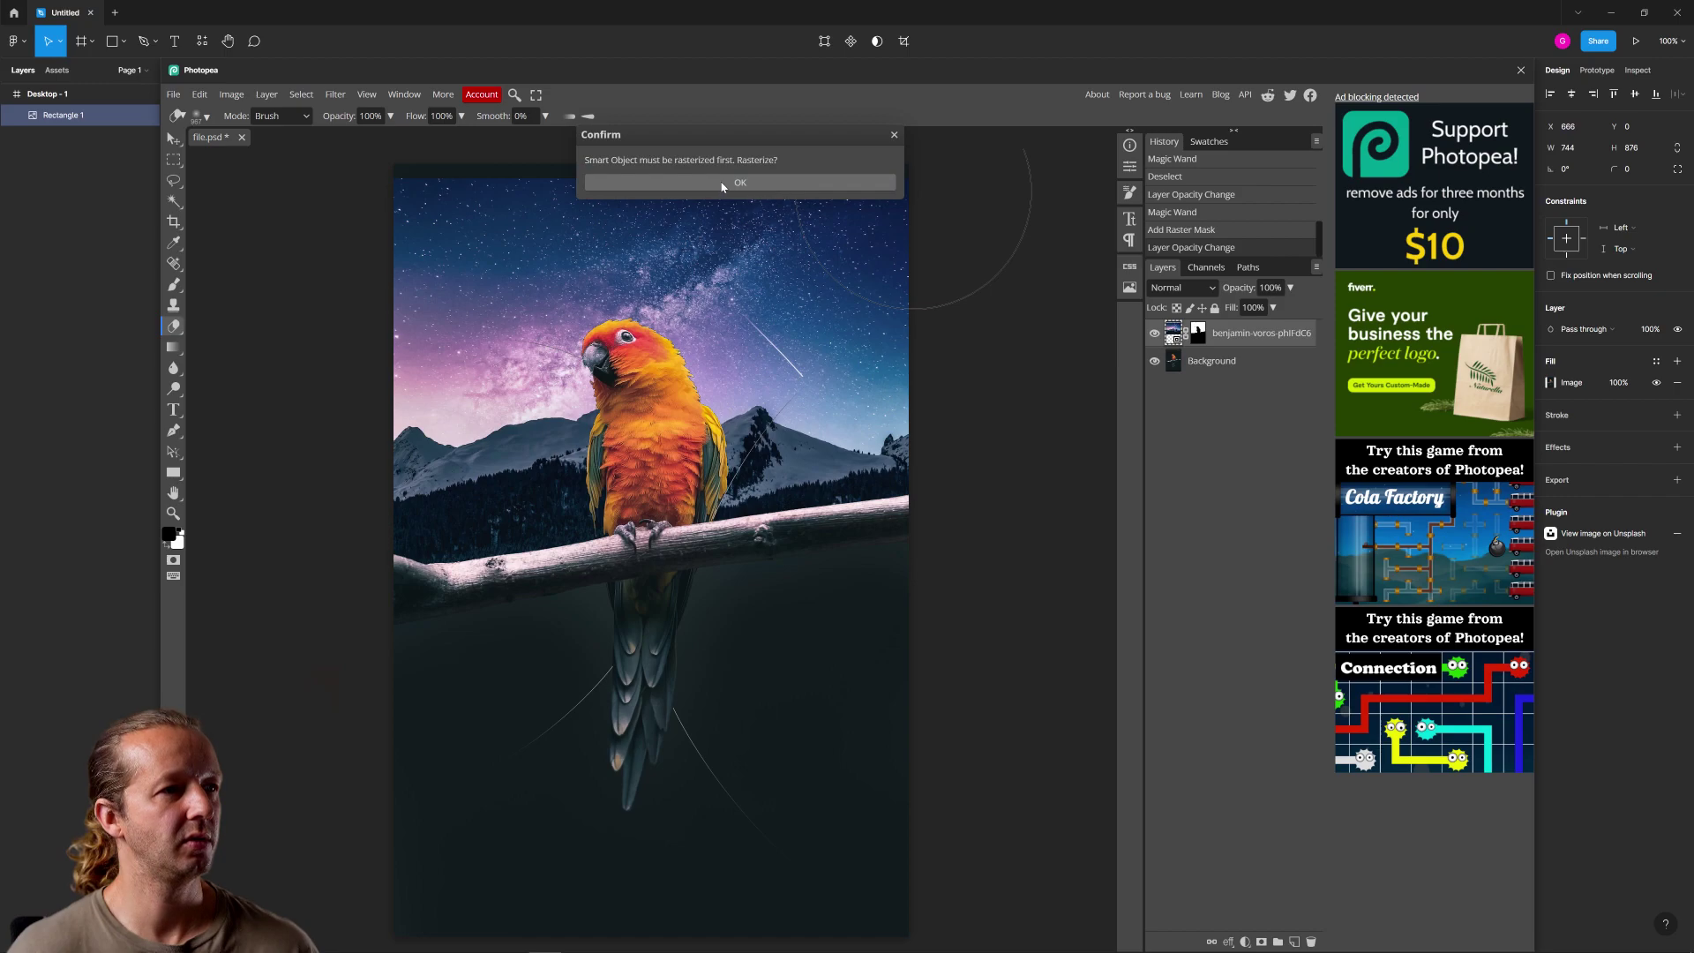
{"action": "left_click", "coordinate": [741, 182]}
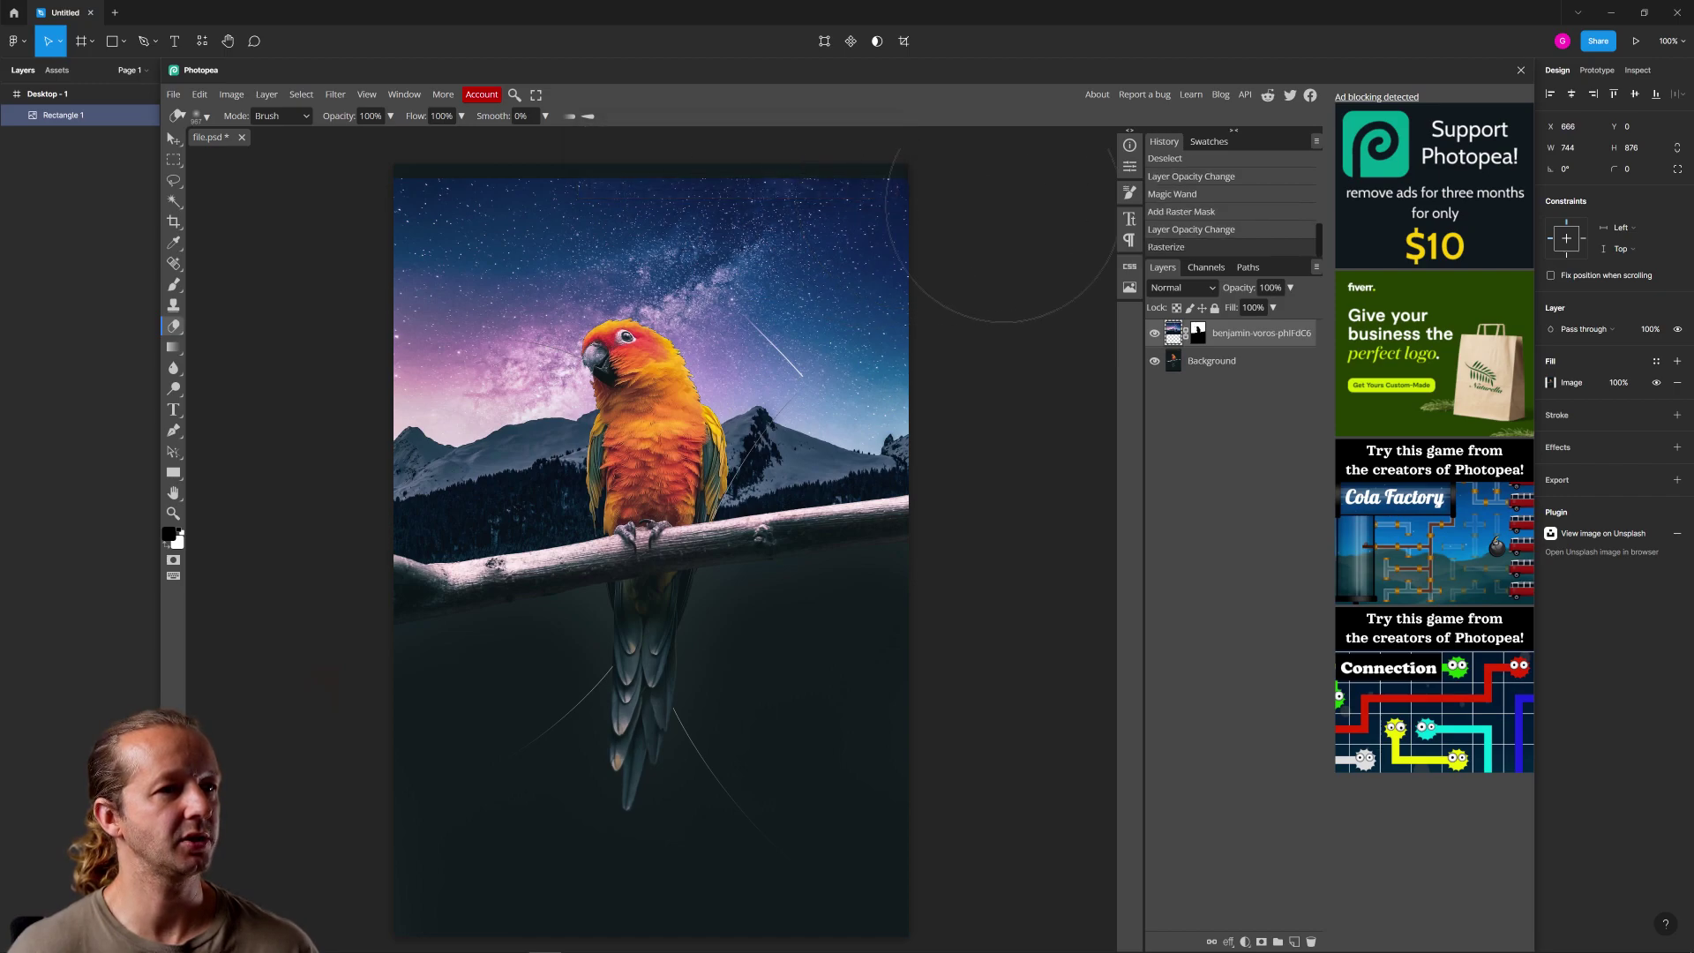
{"action": "mouse_move", "coordinate": [974, 264]}
{"action": "left_mouse_down"}
{"action": "mouse_move", "coordinate": [816, 292]}
{"action": "mouse_move", "coordinate": [508, 181]}
{"action": "mouse_move", "coordinate": [357, 167]}
{"action": "left_mouse_up"}
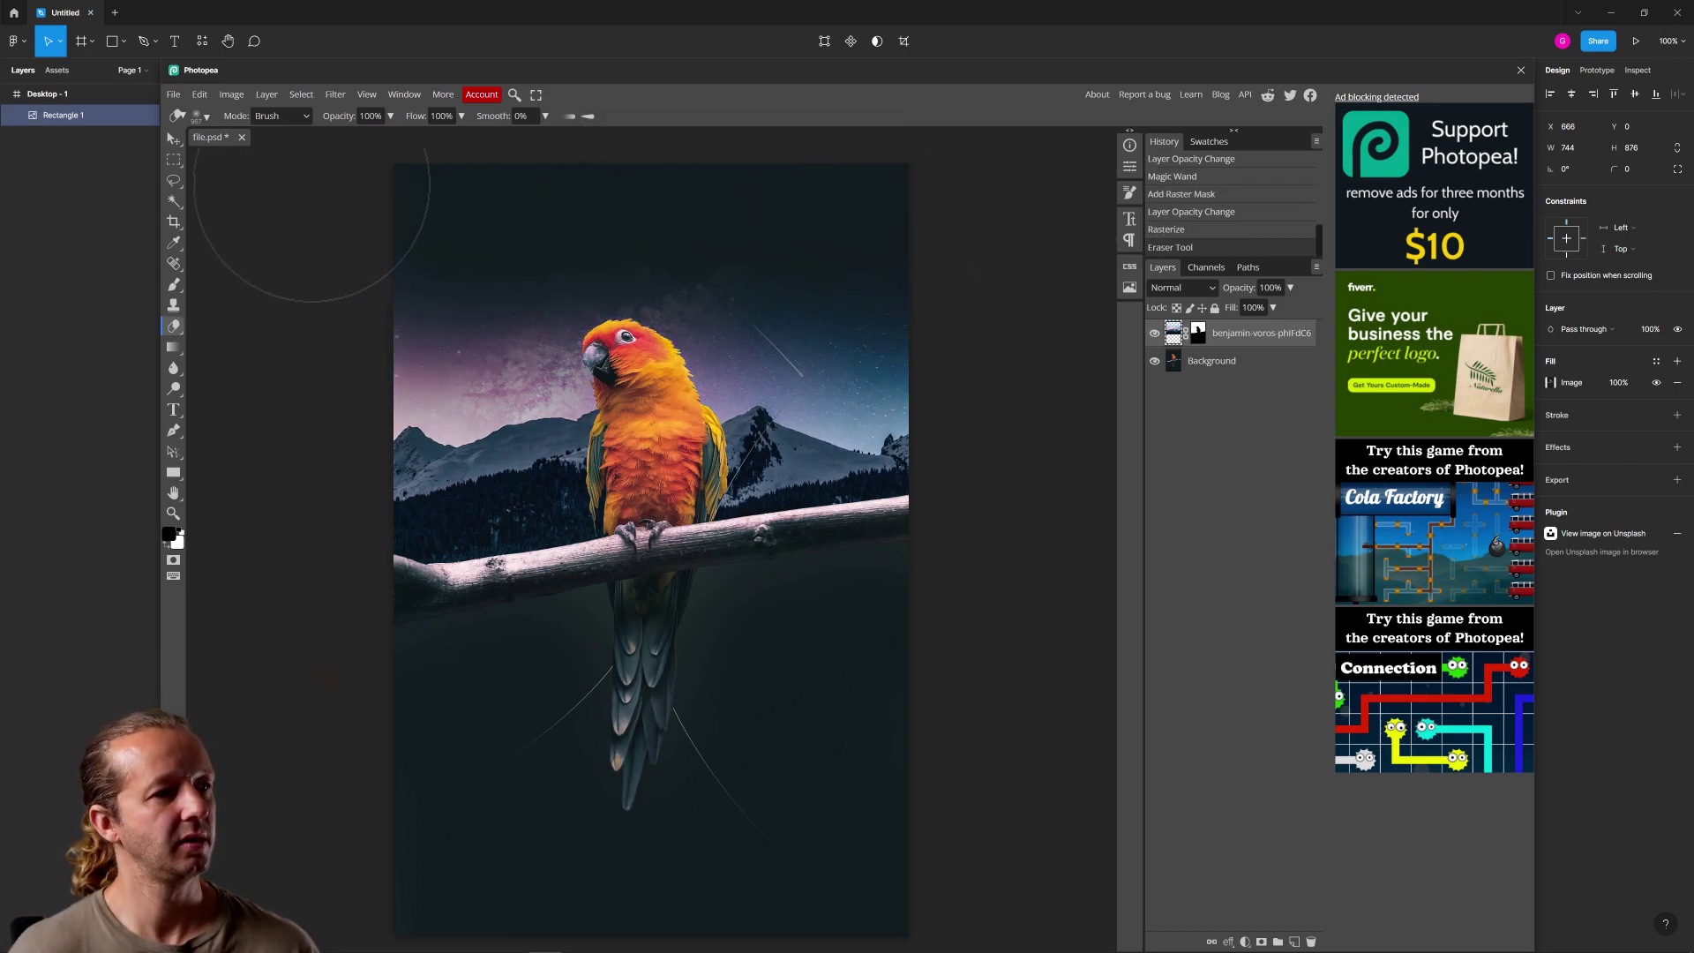
{"action": "key", "text": "ctrl+z"}
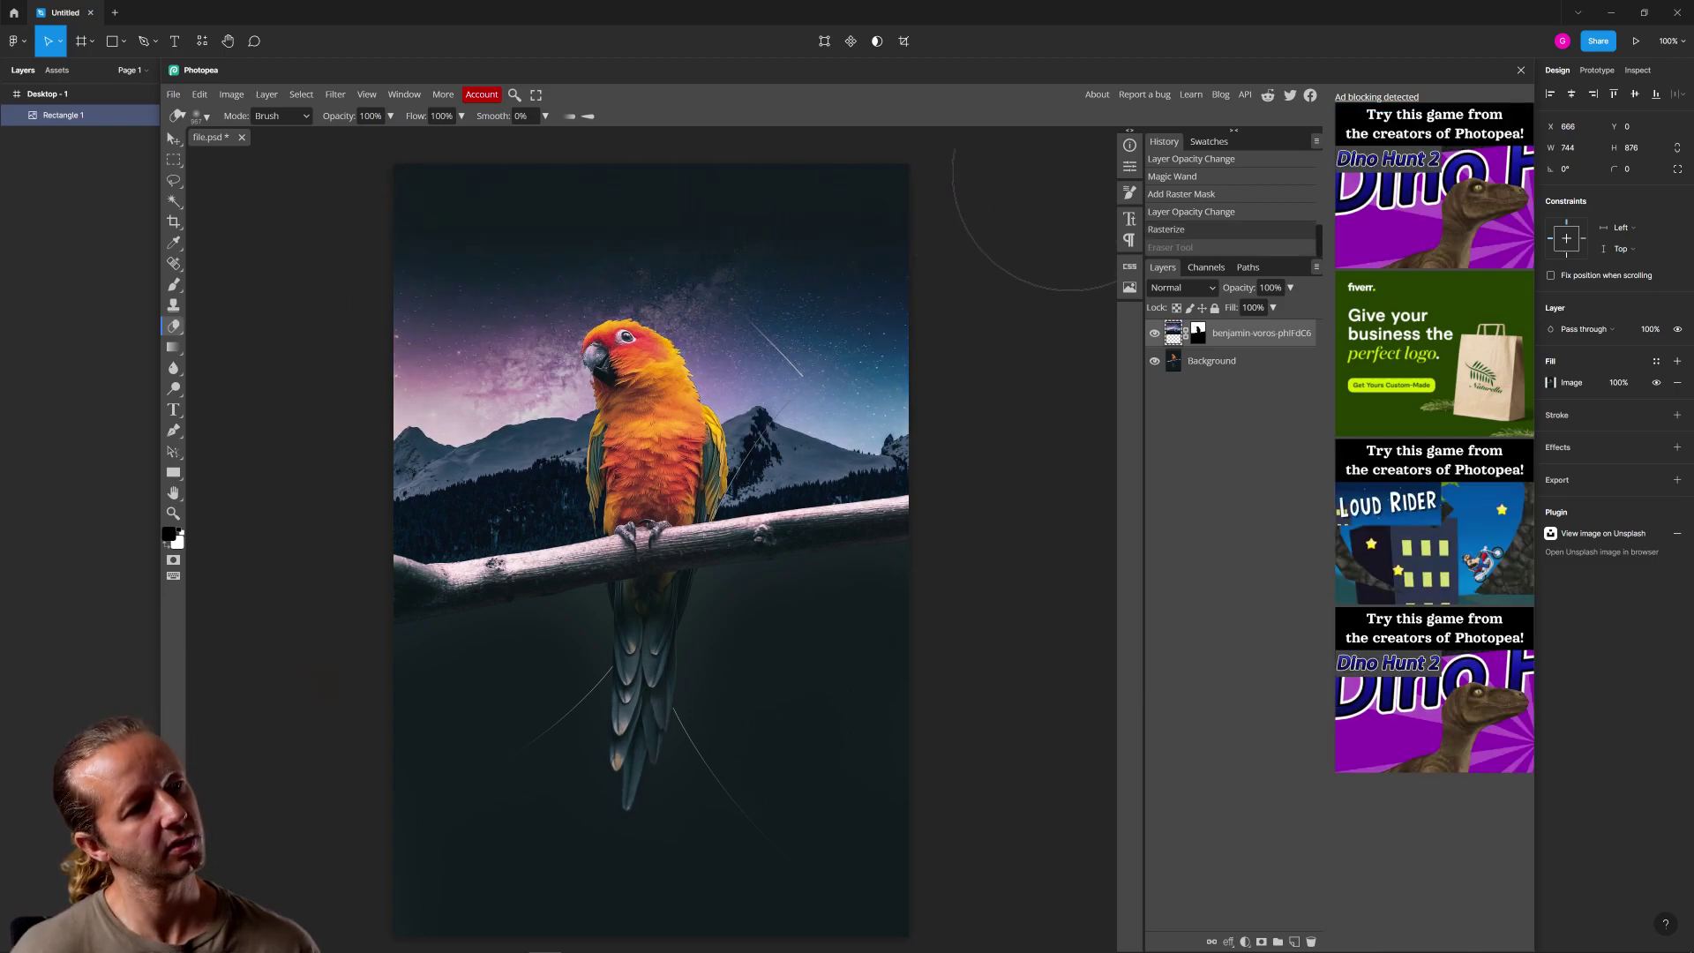
{"action": "key", "text": "ctrl+shift+z"}
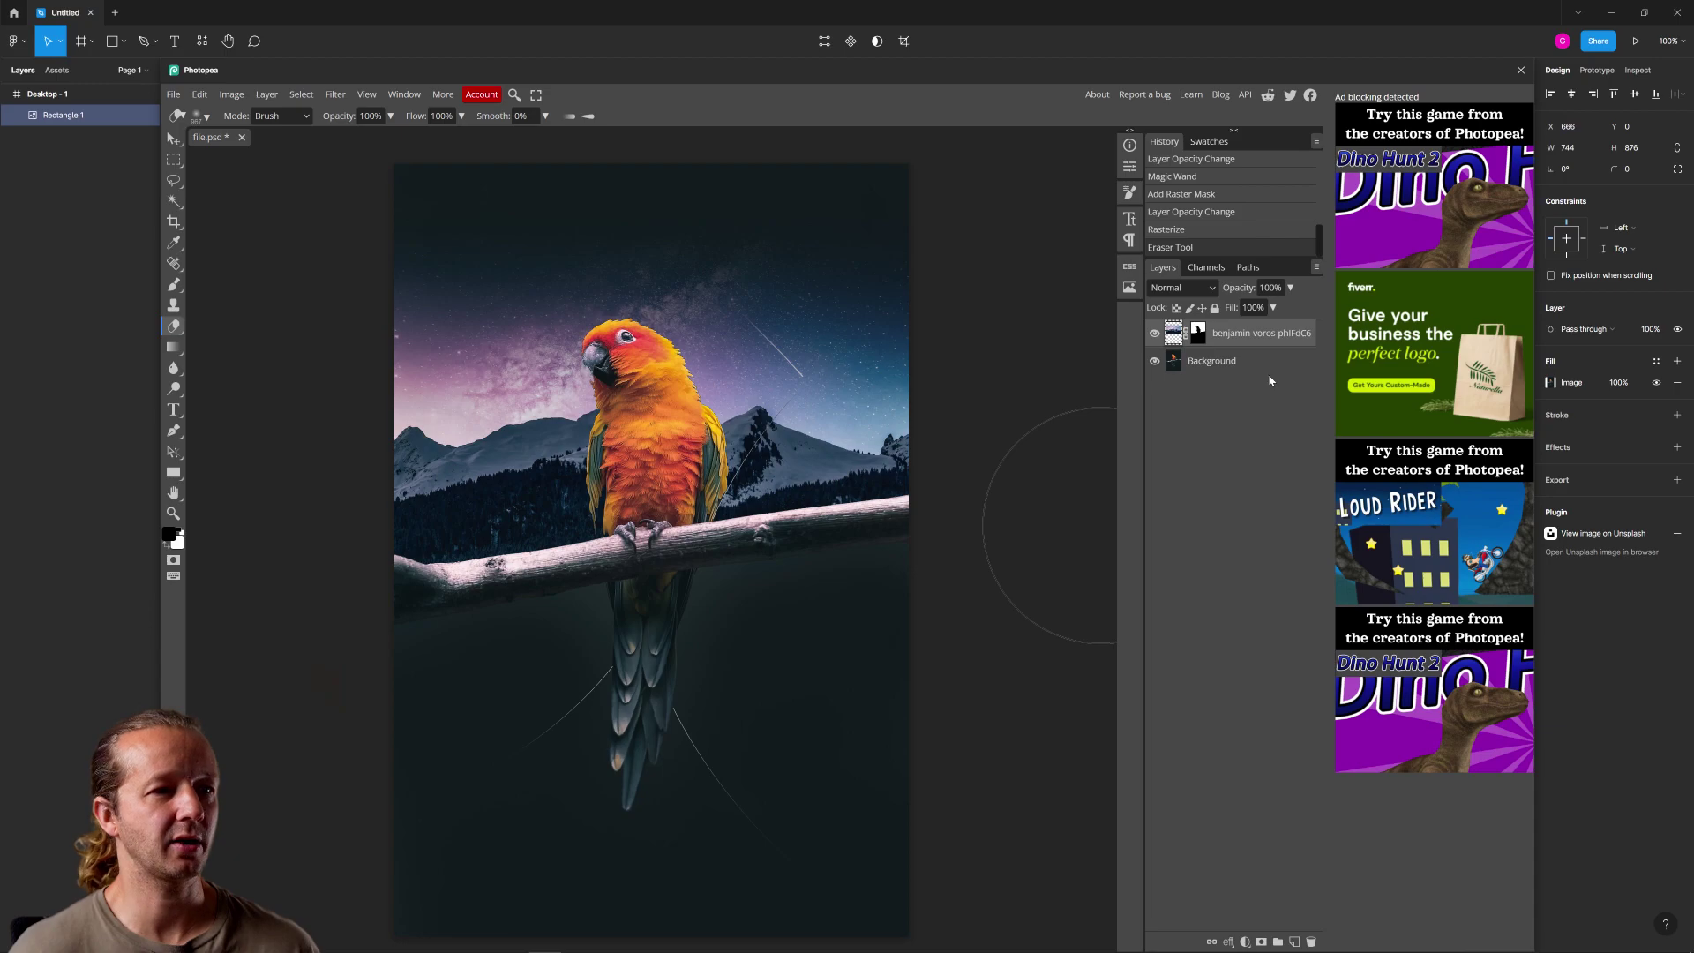
Apply Hue/Saturation to the mountain layer with saturation lowered to about -69
{"action": "left_click", "coordinate": [231, 95]}
{"action": "mouse_move", "coordinate": [323, 145]}
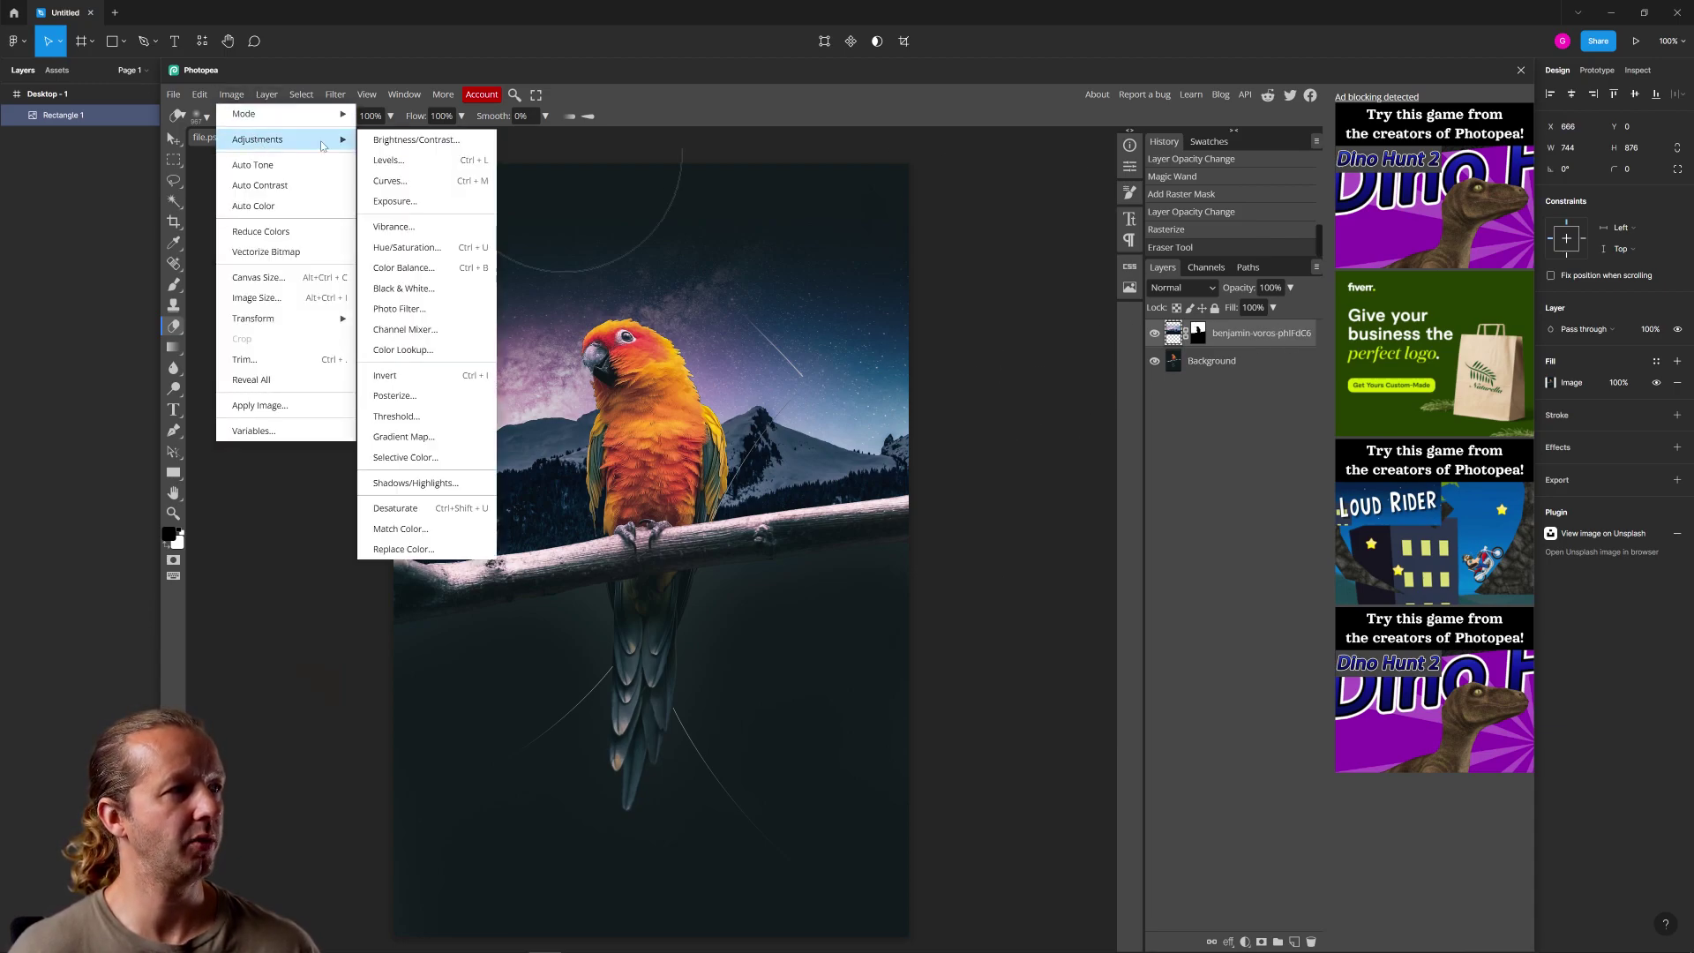
{"action": "left_click", "coordinate": [402, 248]}
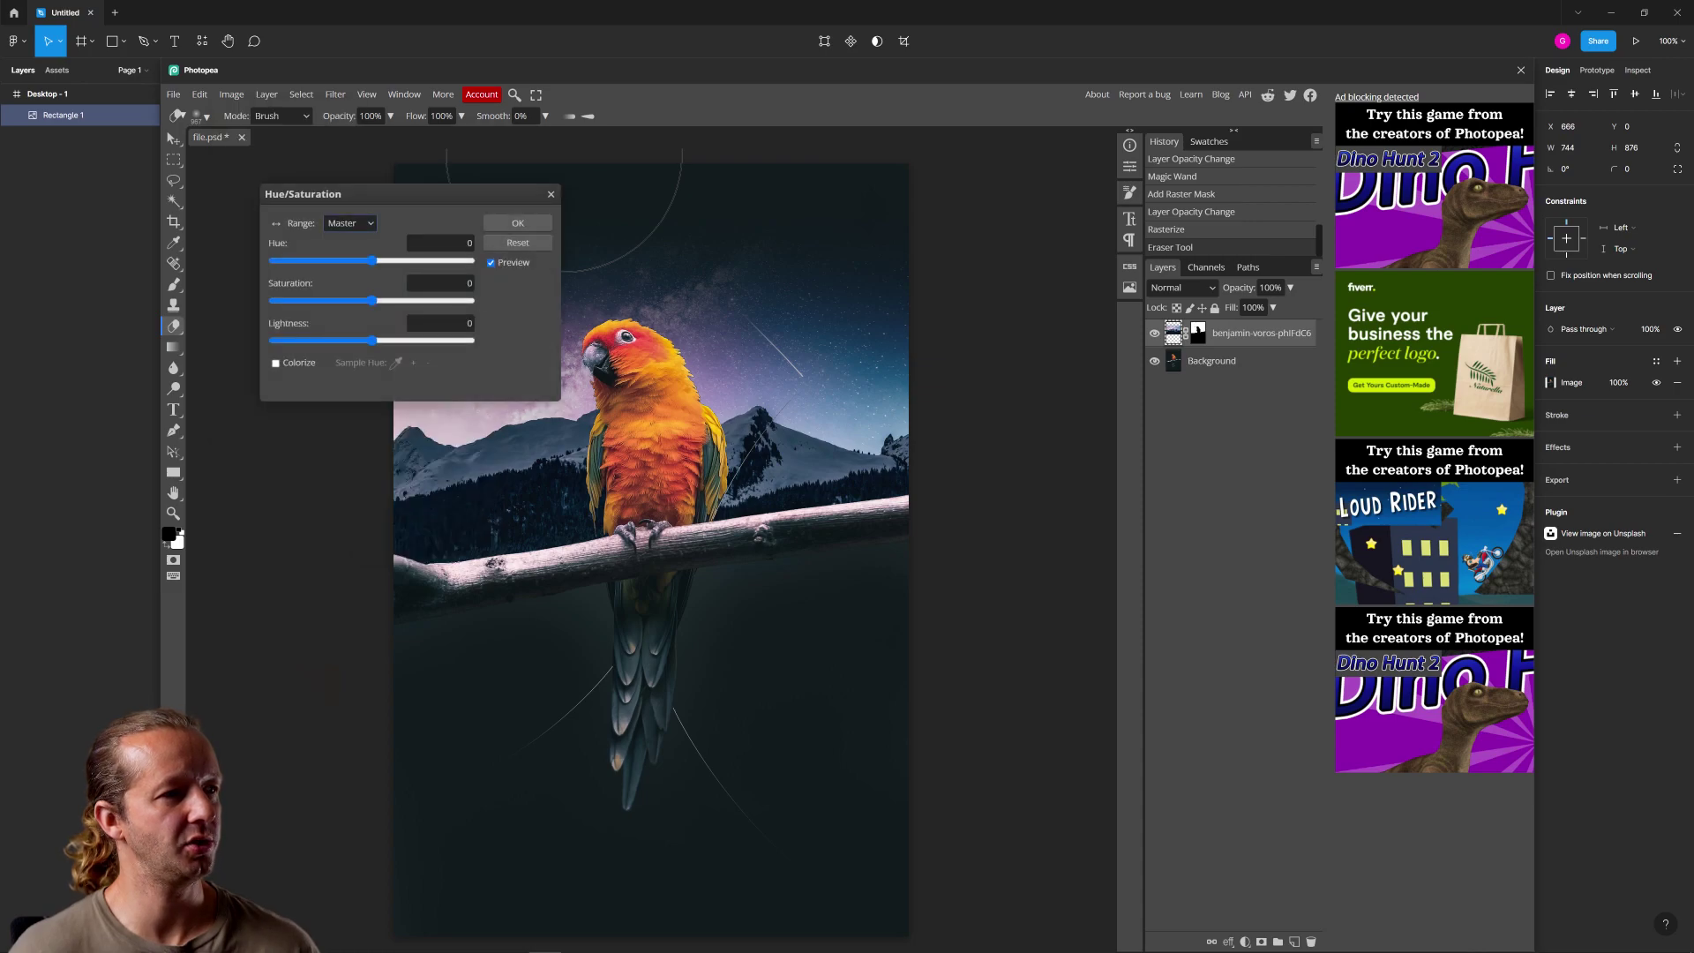
{"action": "left_click_drag", "start_coordinate": [356, 196], "coordinate": [746, 503]}
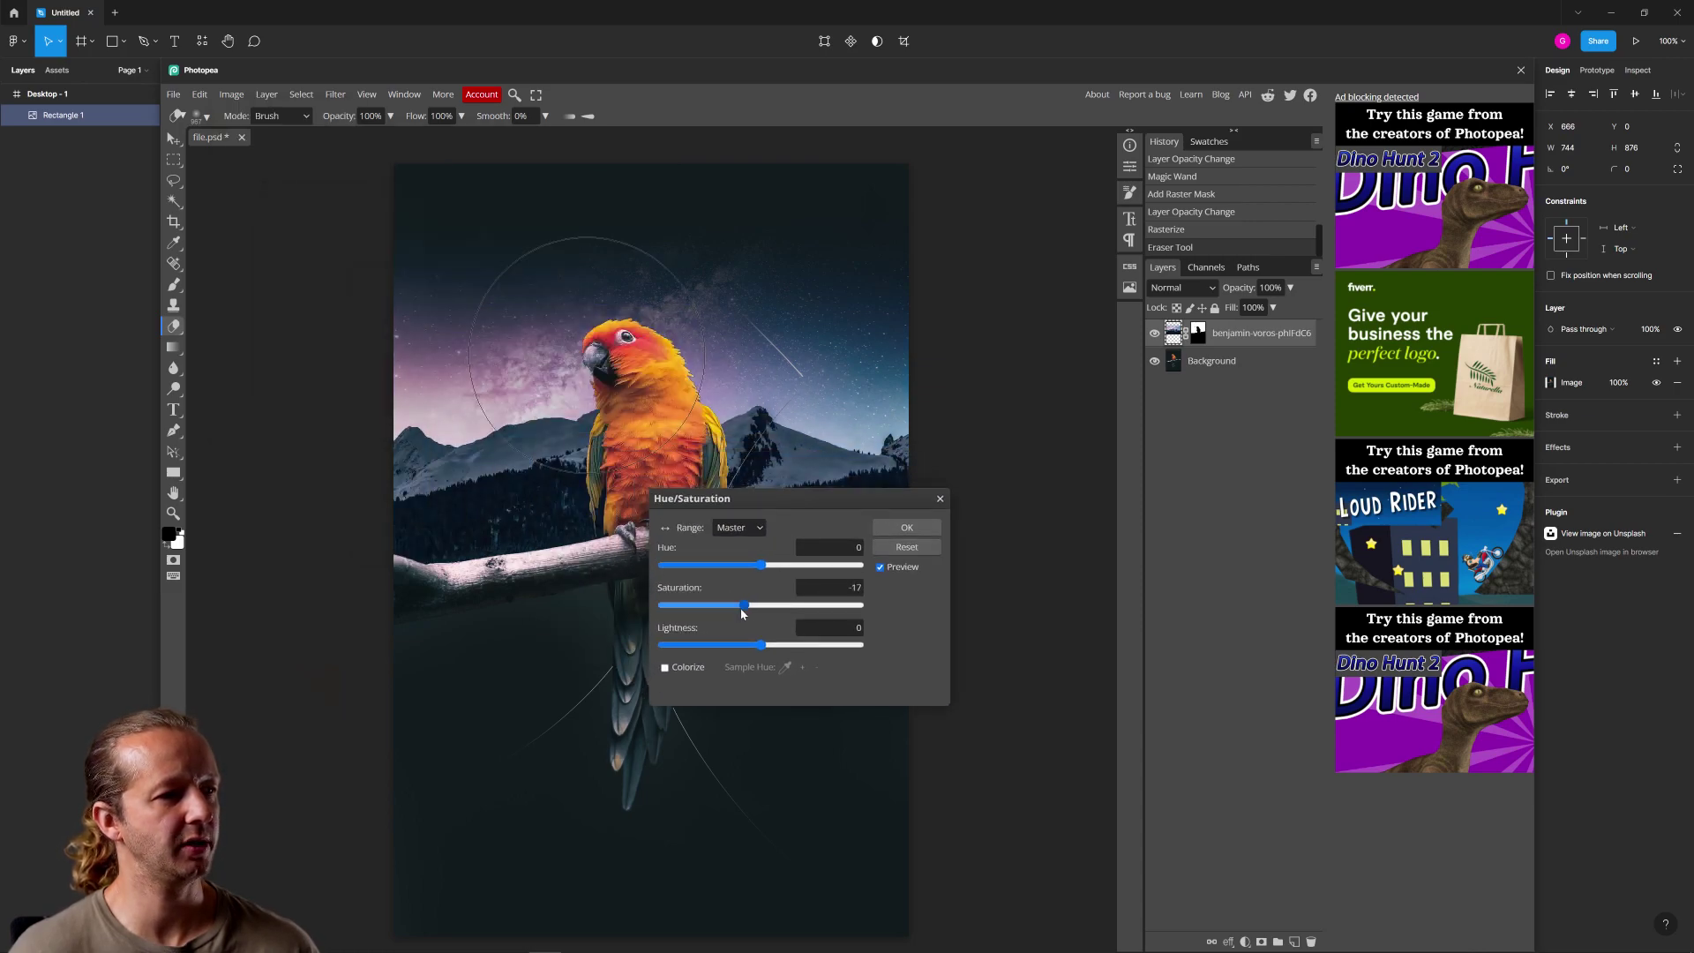
{"action": "left_click_drag", "start_coordinate": [729, 617], "coordinate": [696, 619]}
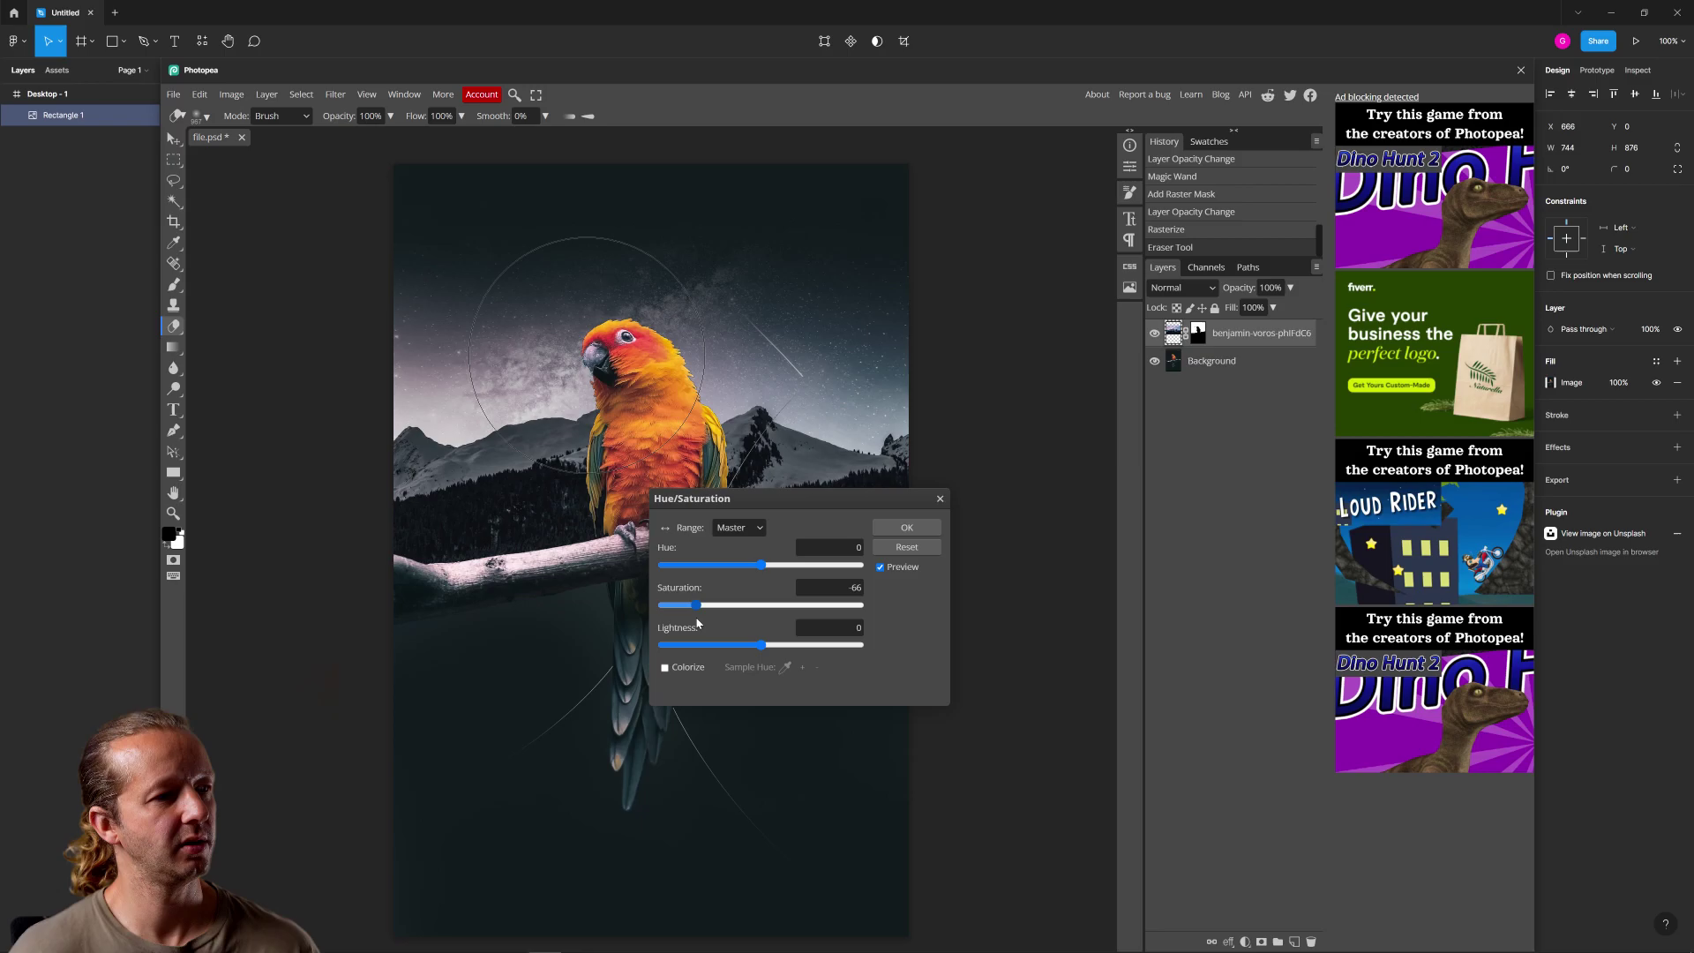
{"action": "left_click", "coordinate": [906, 526]}
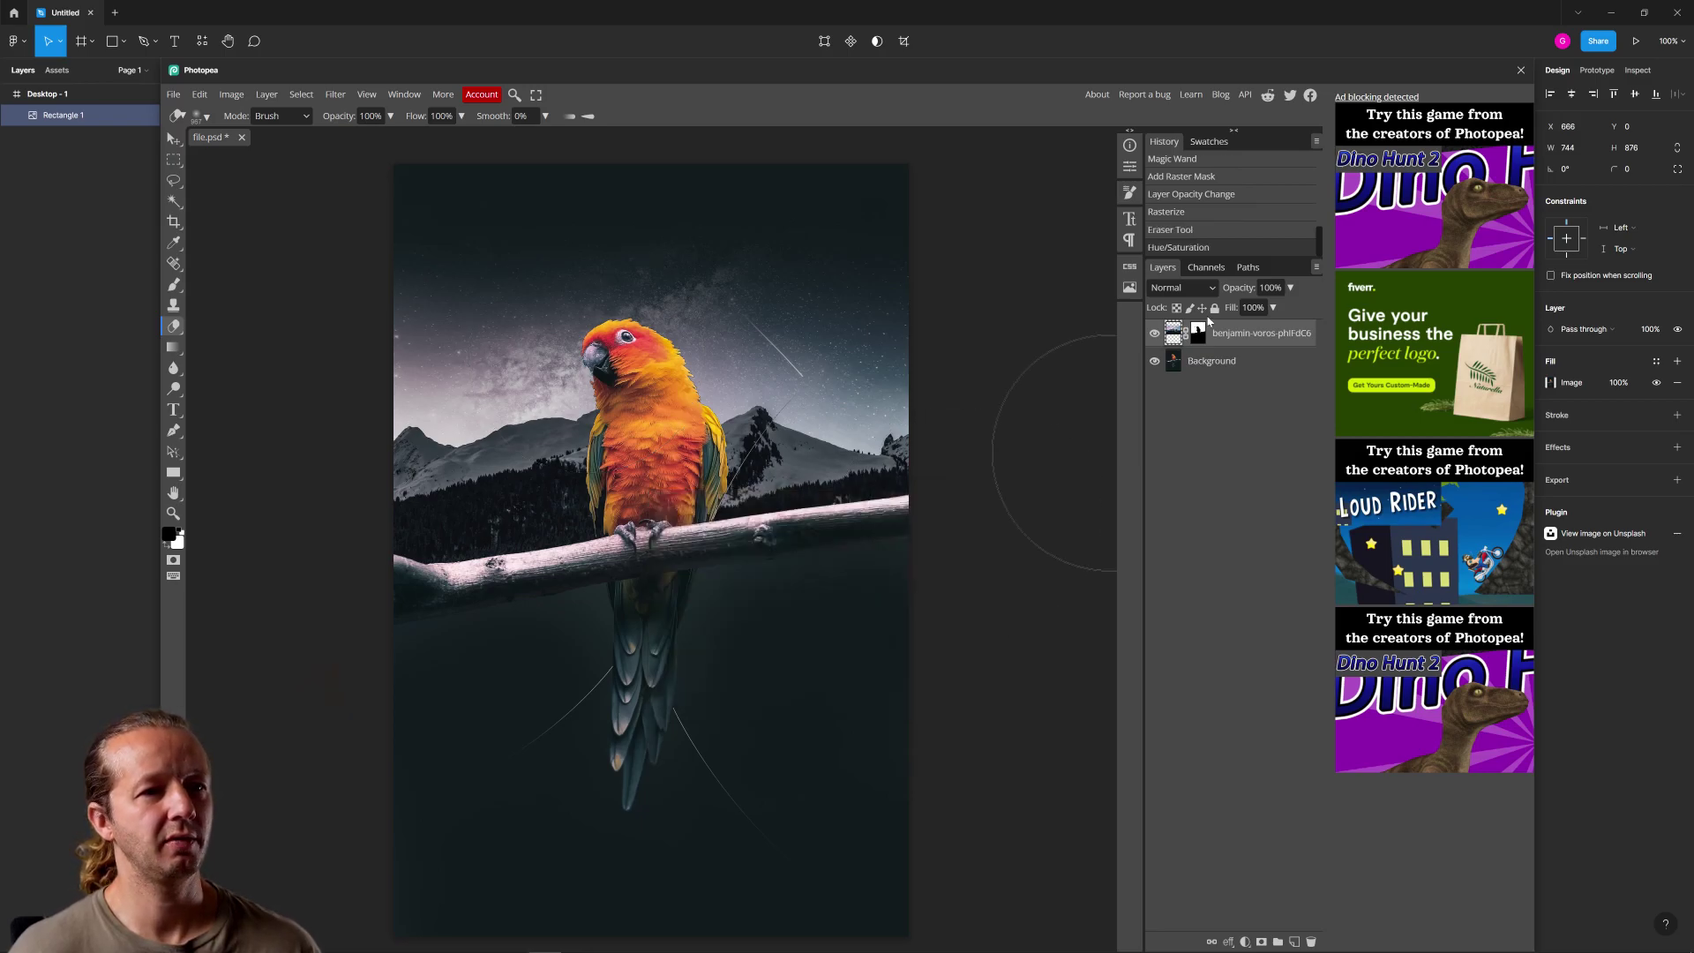
Try Darken, Lighten and dodge blend modes on the sky layer, settling on Exclusion
{"action": "left_click", "coordinate": [1206, 288]}
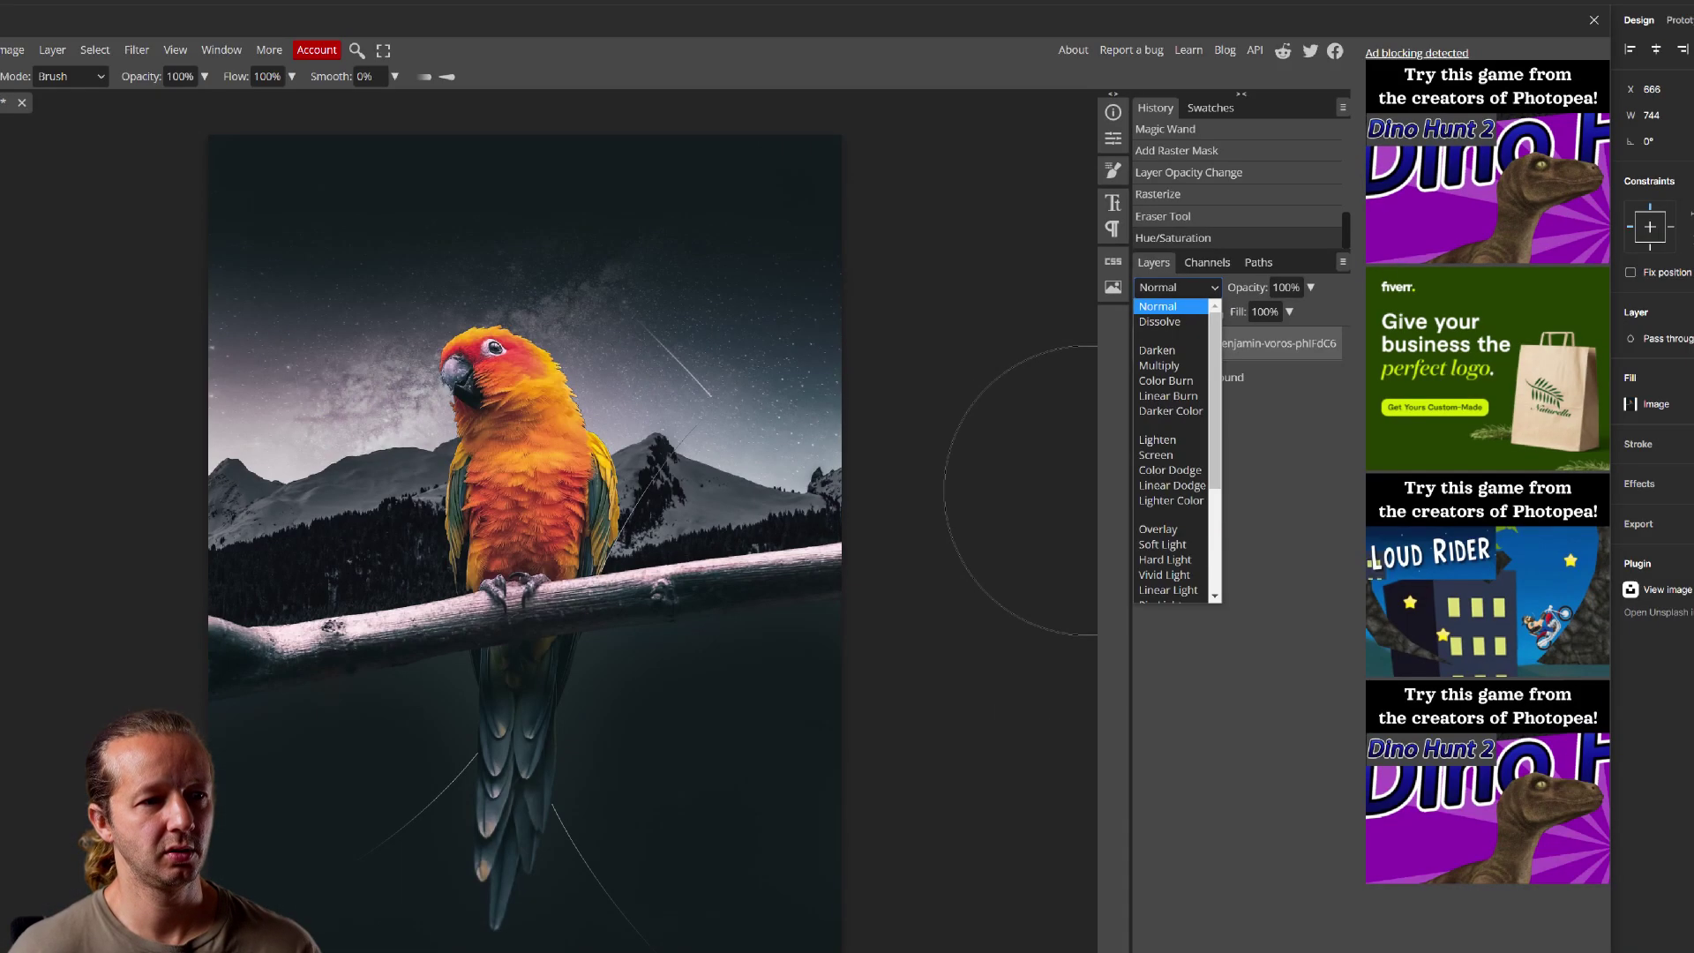
{"action": "left_click", "coordinate": [1195, 291]}
{"action": "left_click", "coordinate": [1193, 291]}
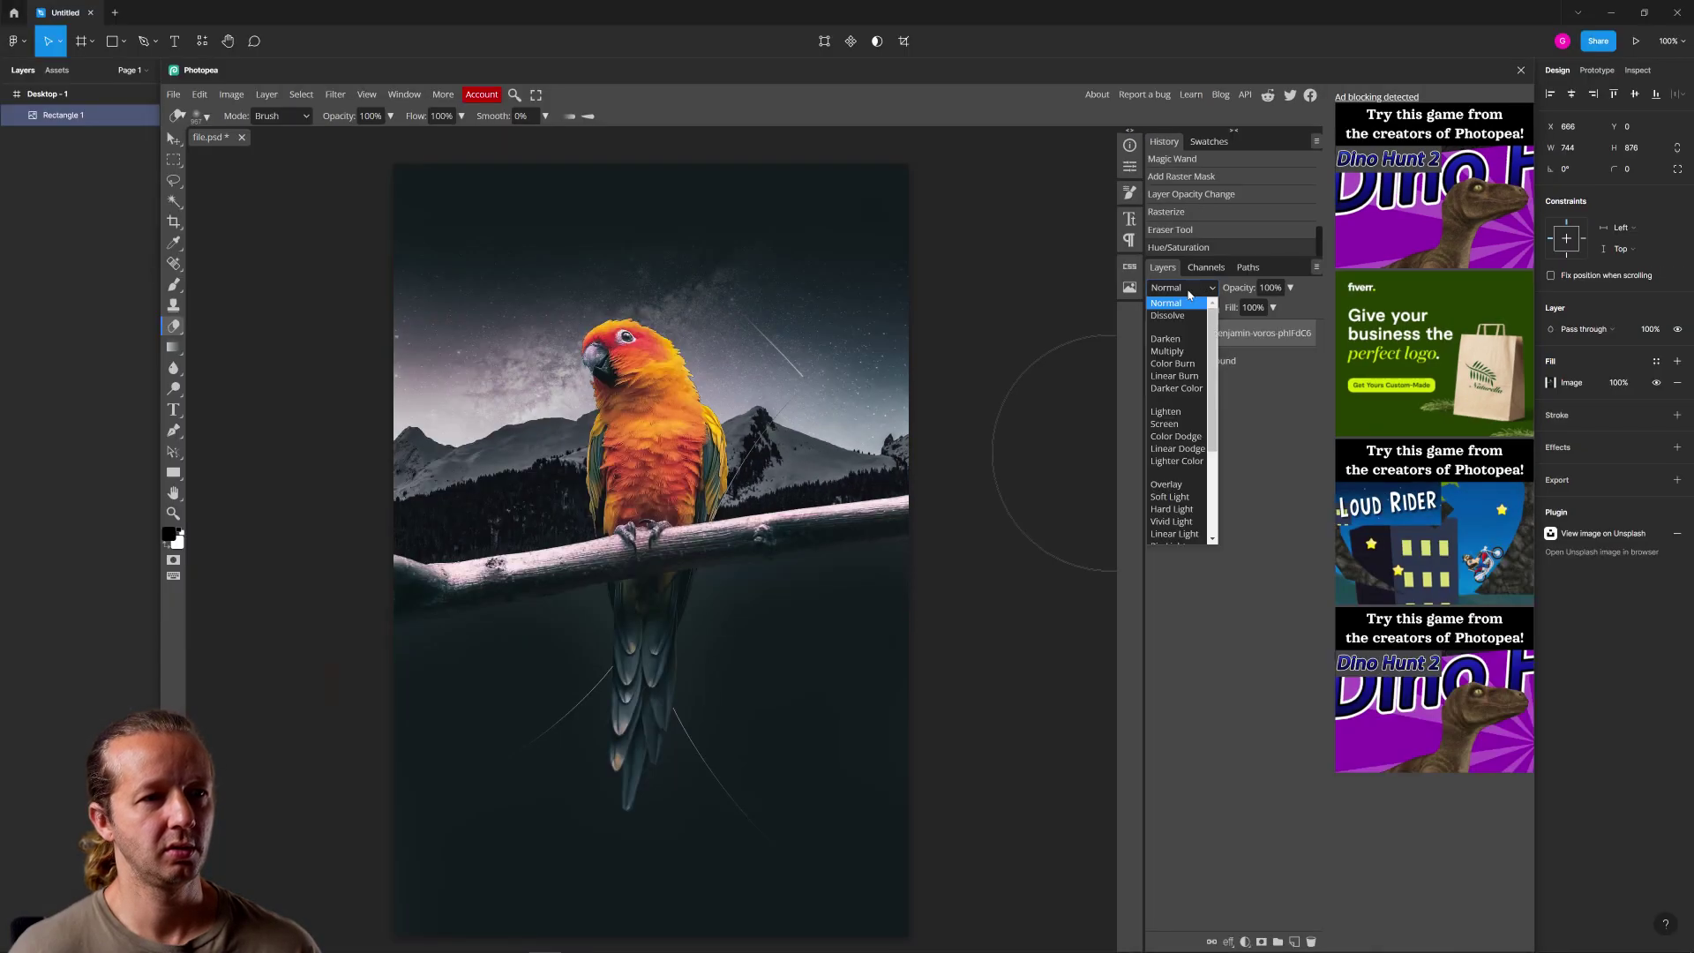
{"action": "left_click", "coordinate": [1167, 339]}
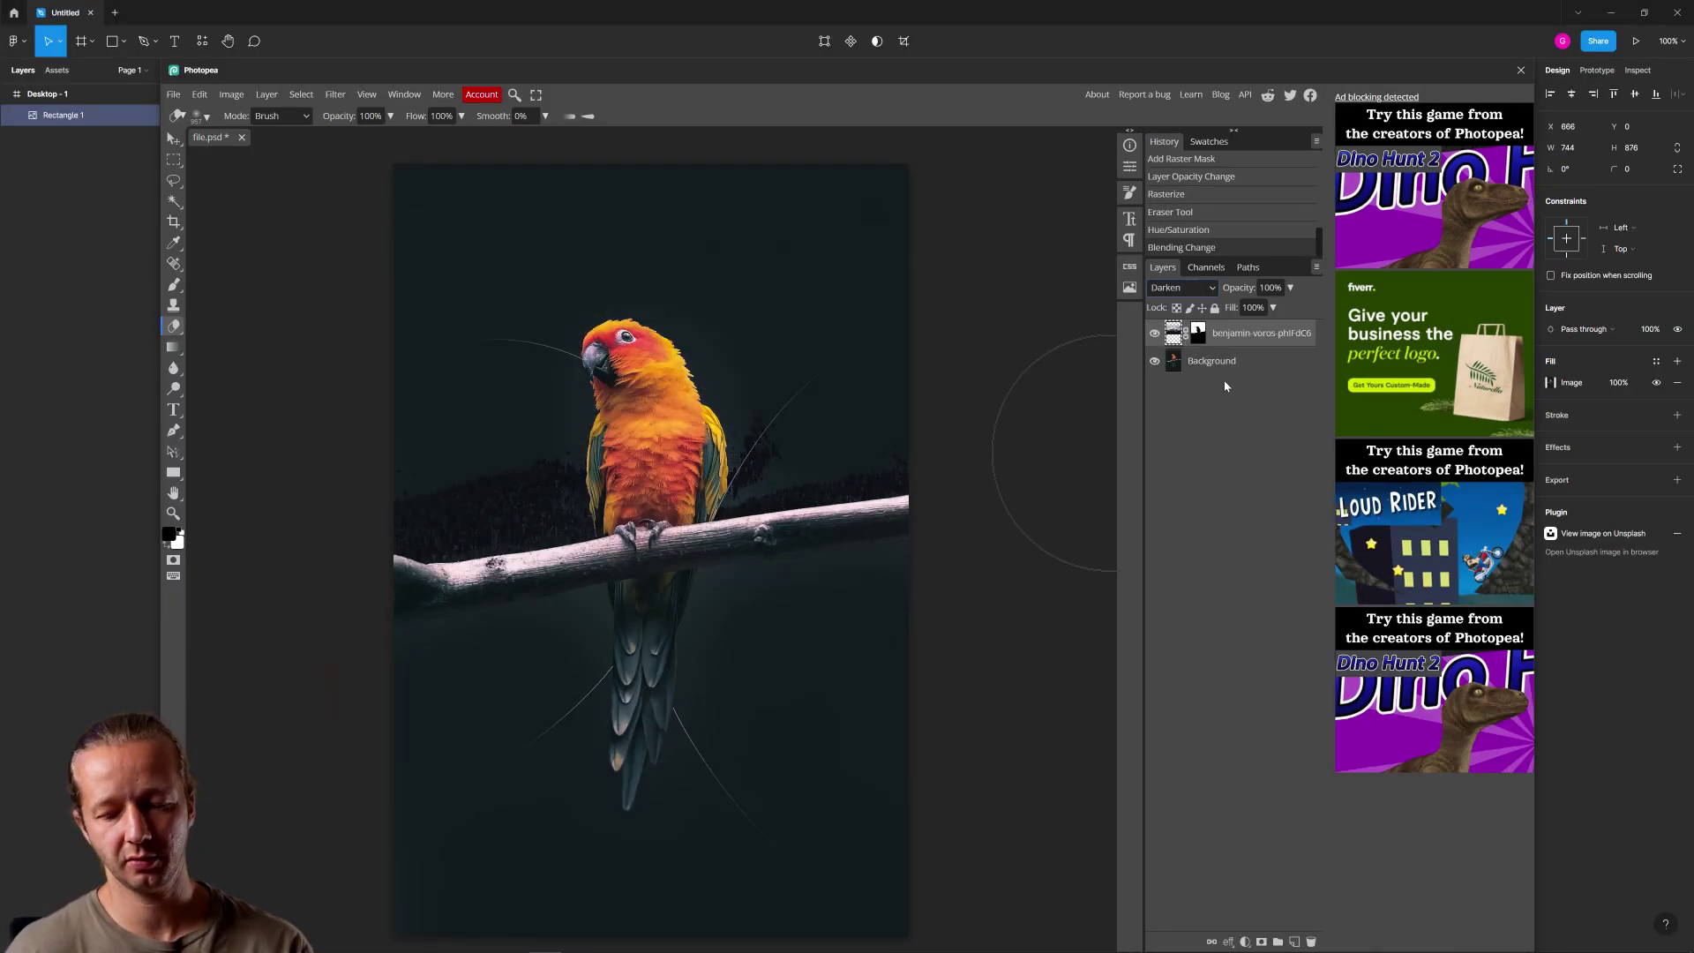
{"action": "key", "text": "Down"}
{"action": "key", "text": "Down"}
{"action": "key", "text": "Down"}
{"action": "key", "text": "Down"}
{"action": "key", "text": "Down"}
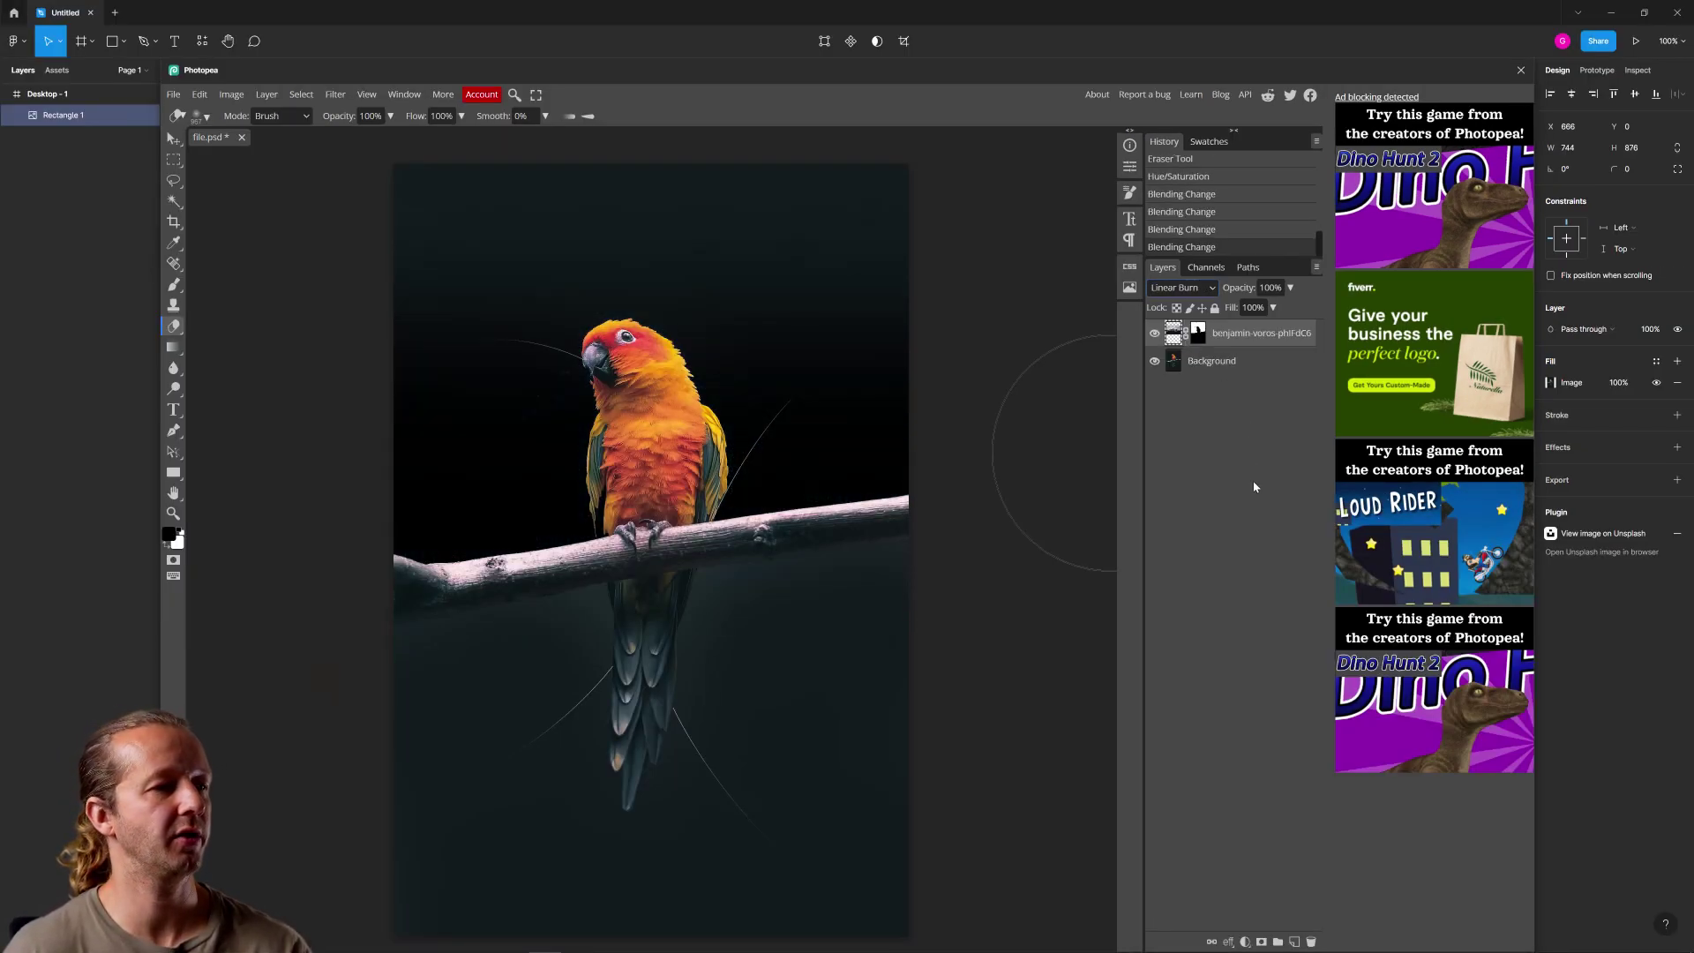
{"action": "key", "text": "Down"}
{"action": "key", "text": "Down"}
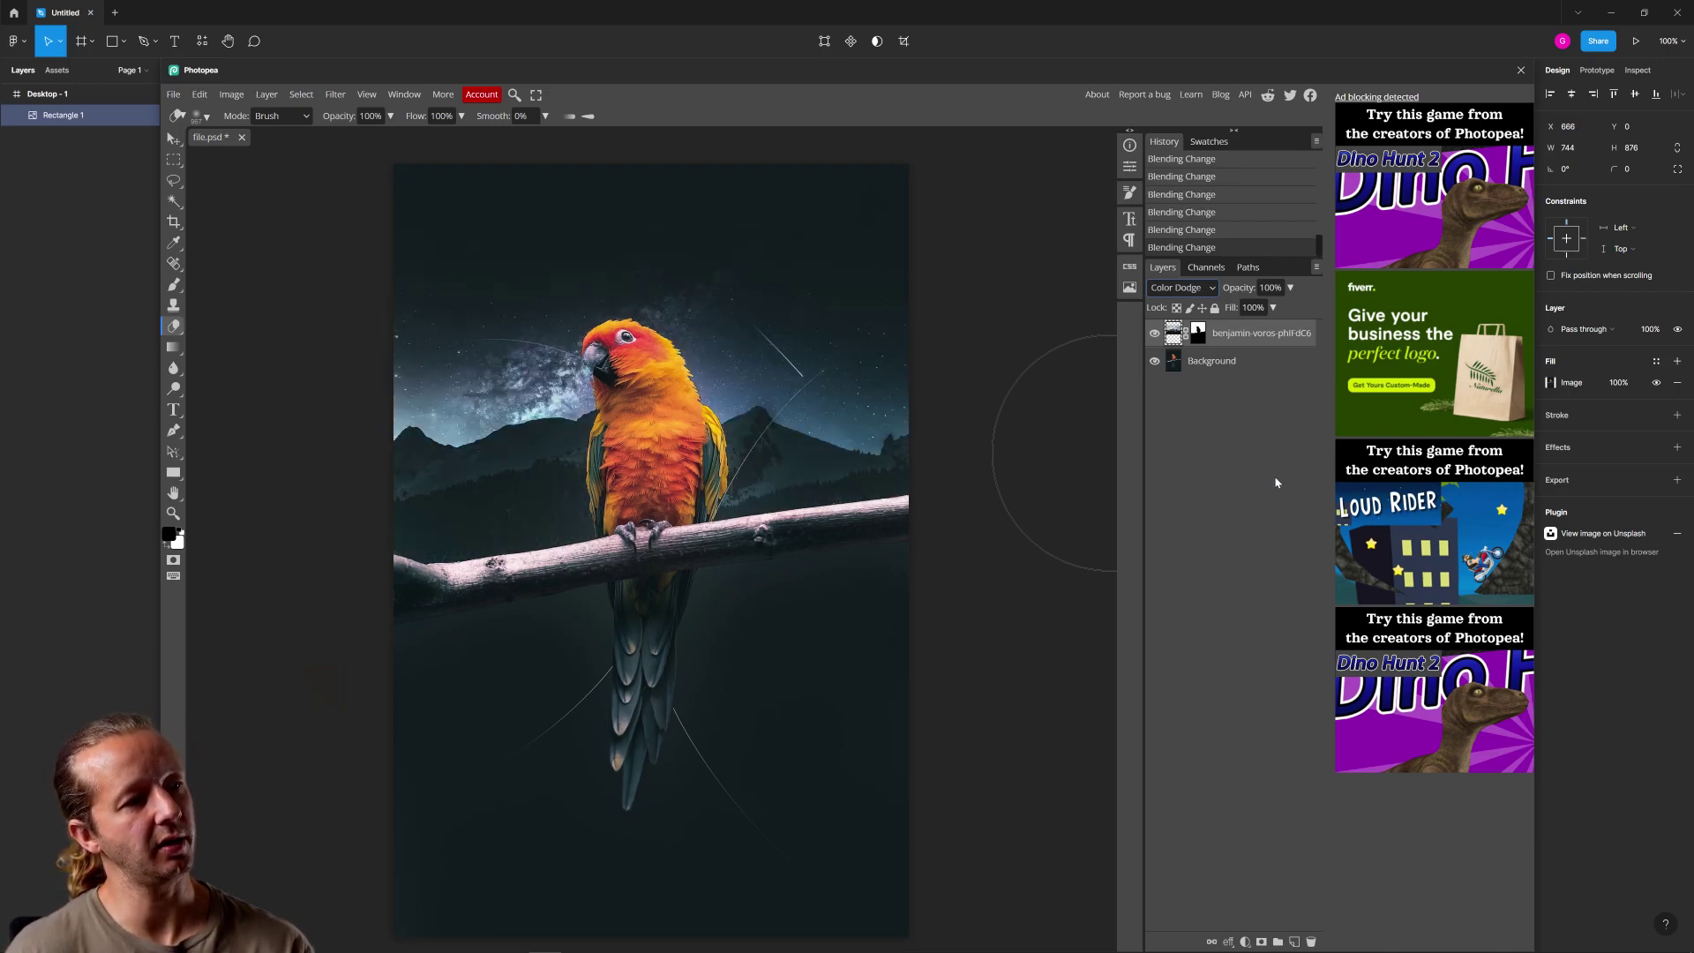
{"action": "key", "text": "Down"}
{"action": "key", "text": "Down"}
{"action": "key", "text": "Down"}
{"action": "key", "text": "Down"}
{"action": "key", "text": "Down"}
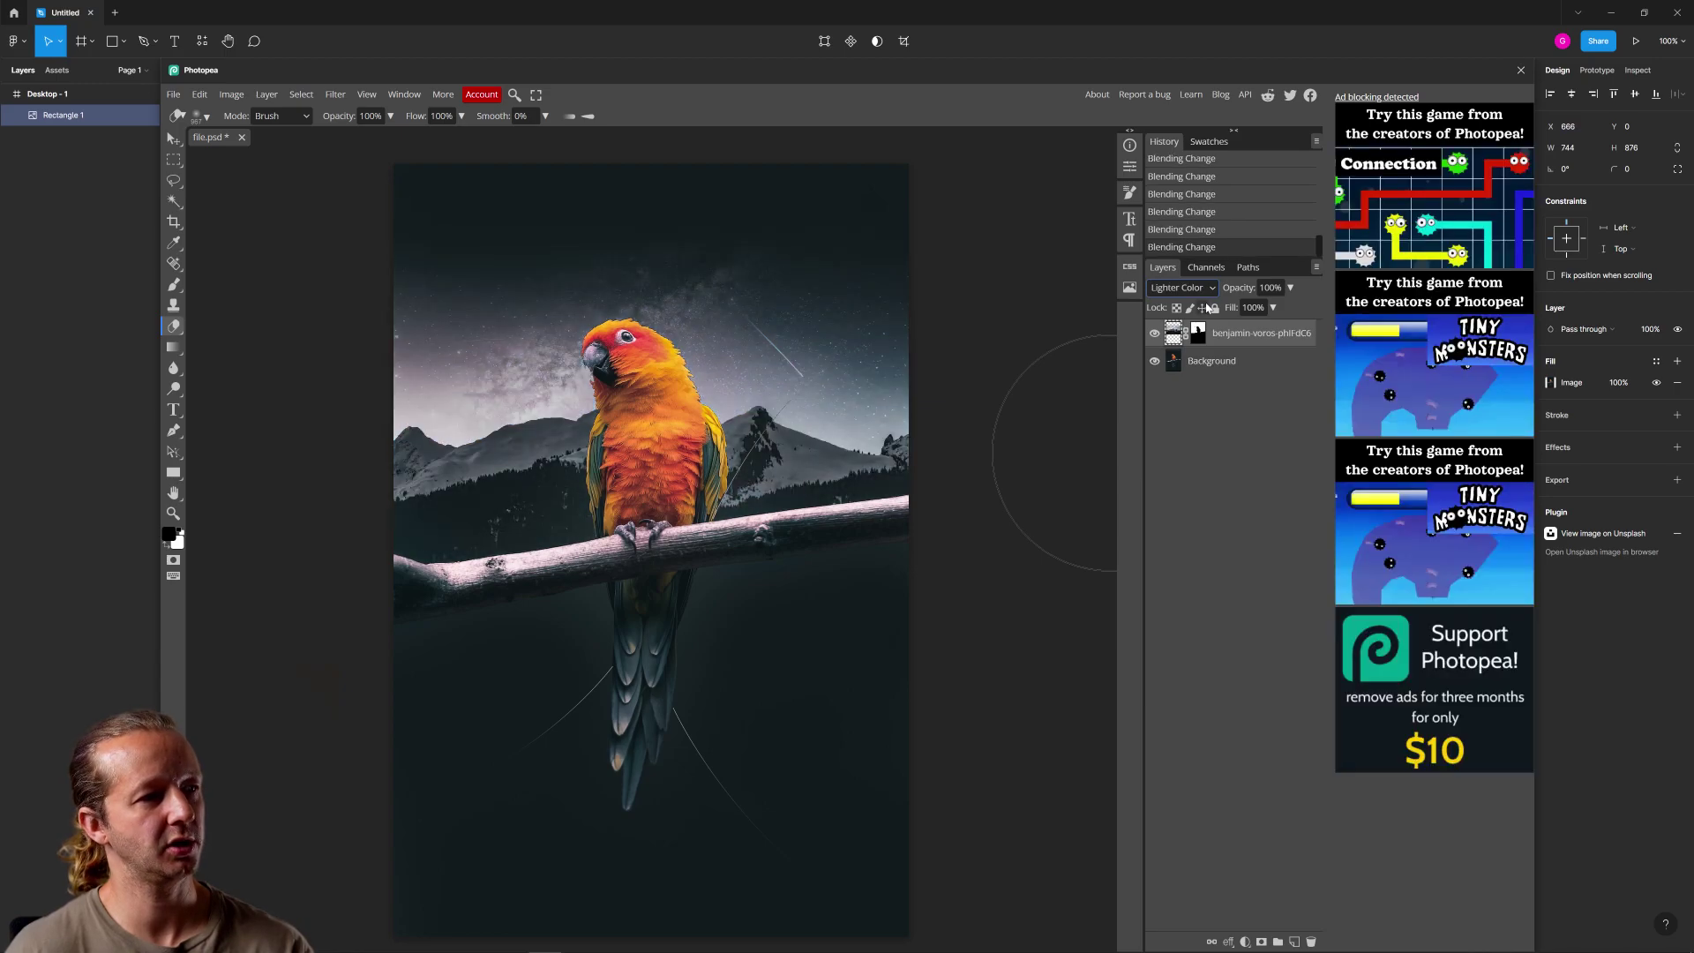
{"action": "key", "text": "Down"}
{"action": "key", "text": "Down"}
{"action": "key", "text": "Down"}
{"action": "key", "text": "Down"}
{"action": "key", "text": "Down"}
{"action": "key", "text": "Down"}
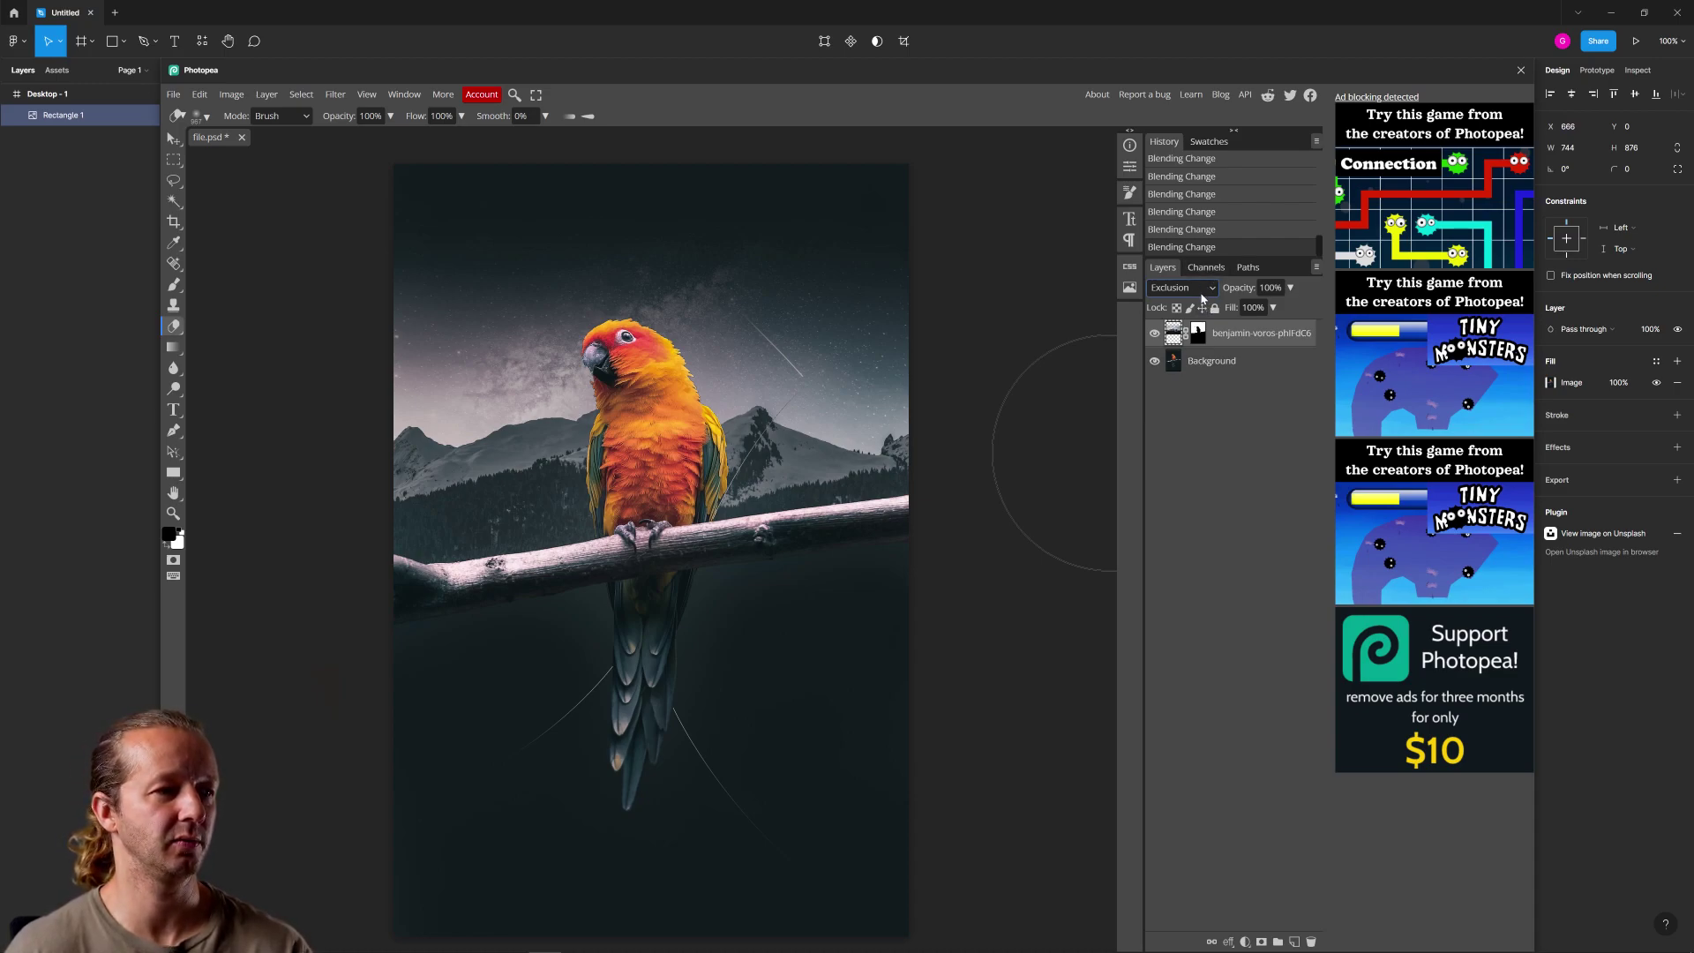
Lower the sky layer's opacity to 19%, switch to the Move tool, and save with Ctrl+S
{"action": "left_click", "coordinate": [1292, 292]}
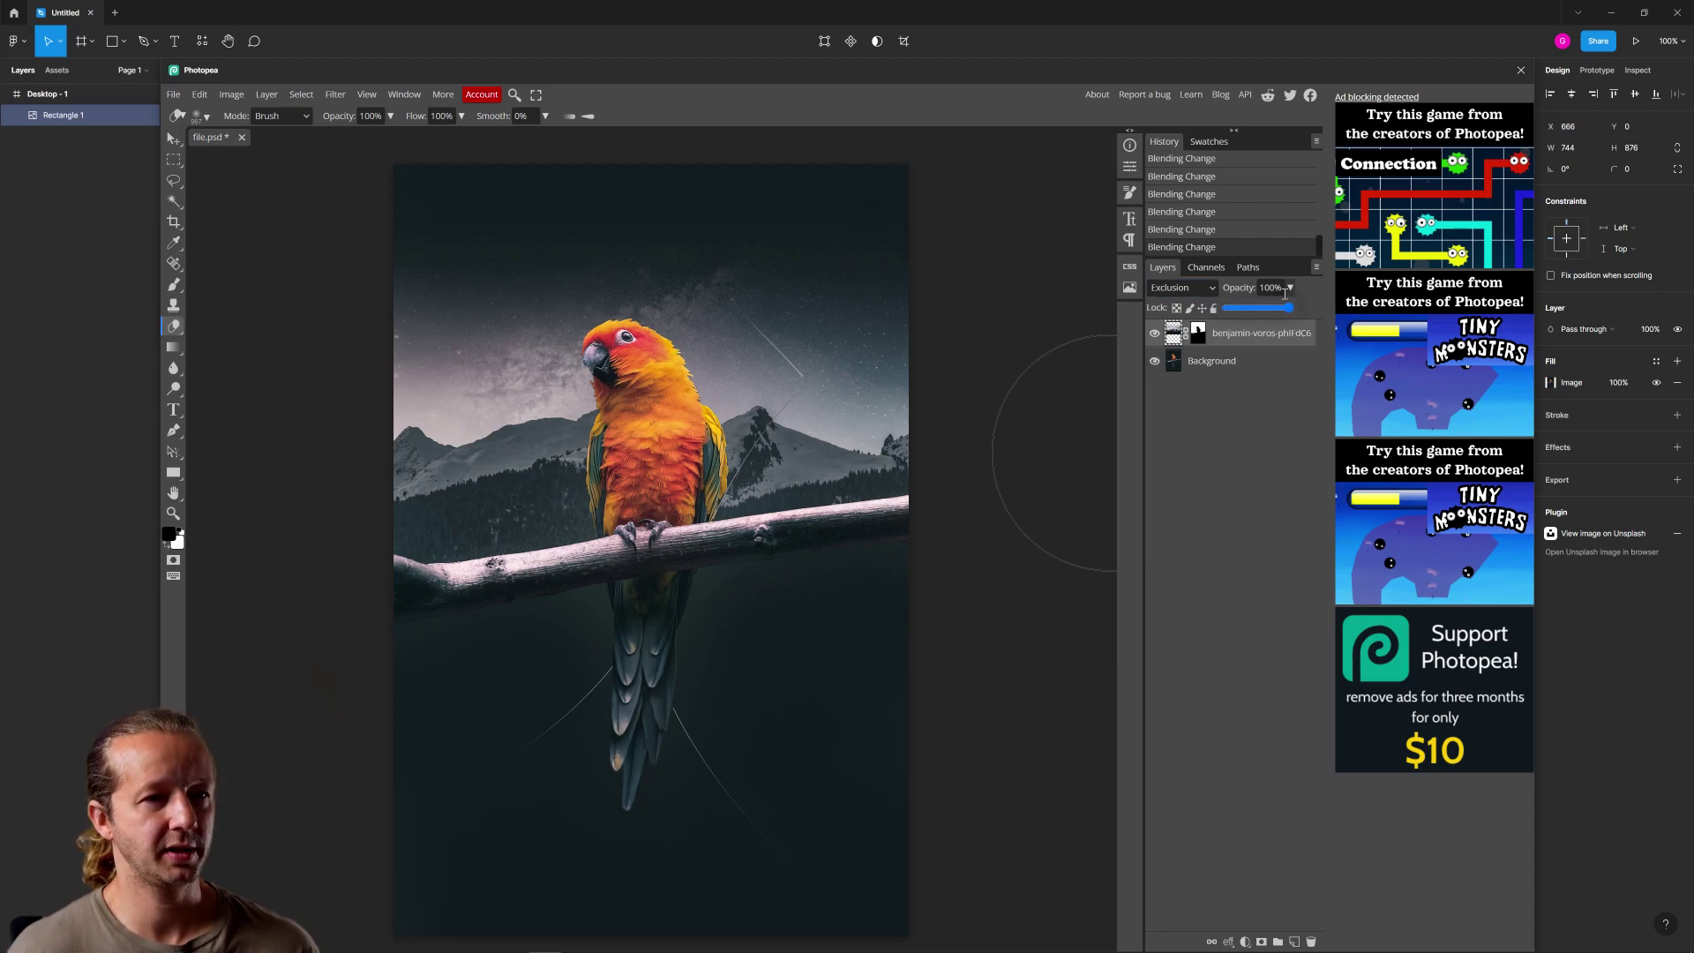
{"action": "left_click_drag", "start_coordinate": [1290, 307], "coordinate": [1236, 308]}
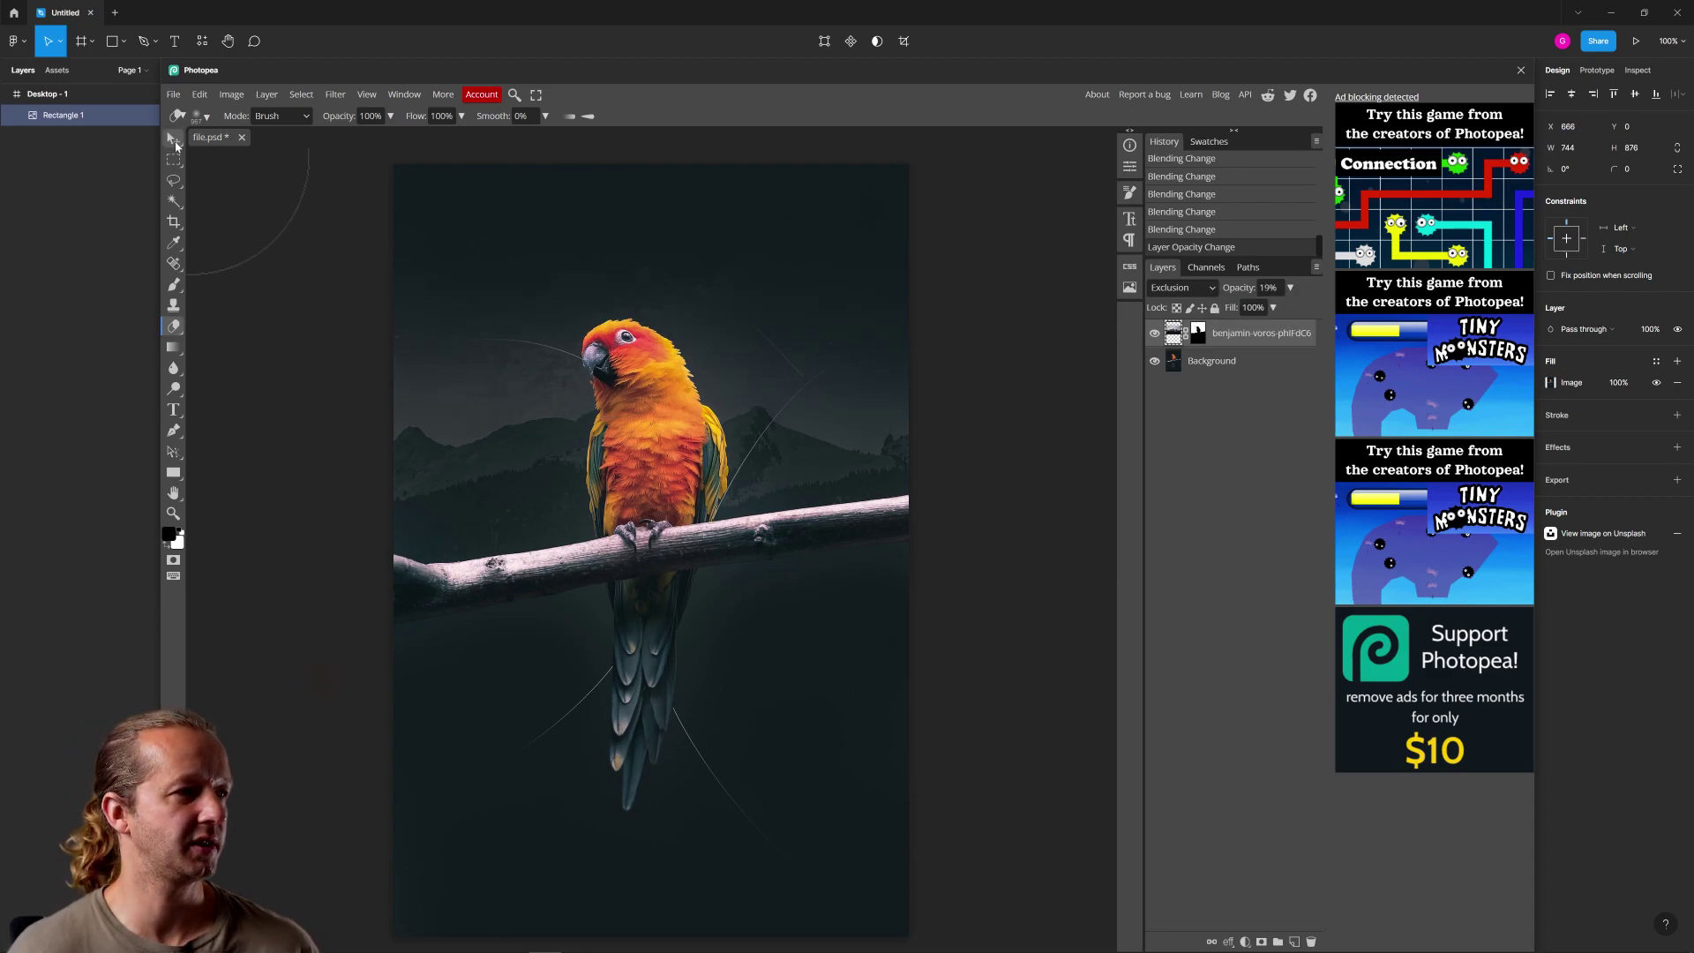
{"action": "left_click", "coordinate": [174, 139]}
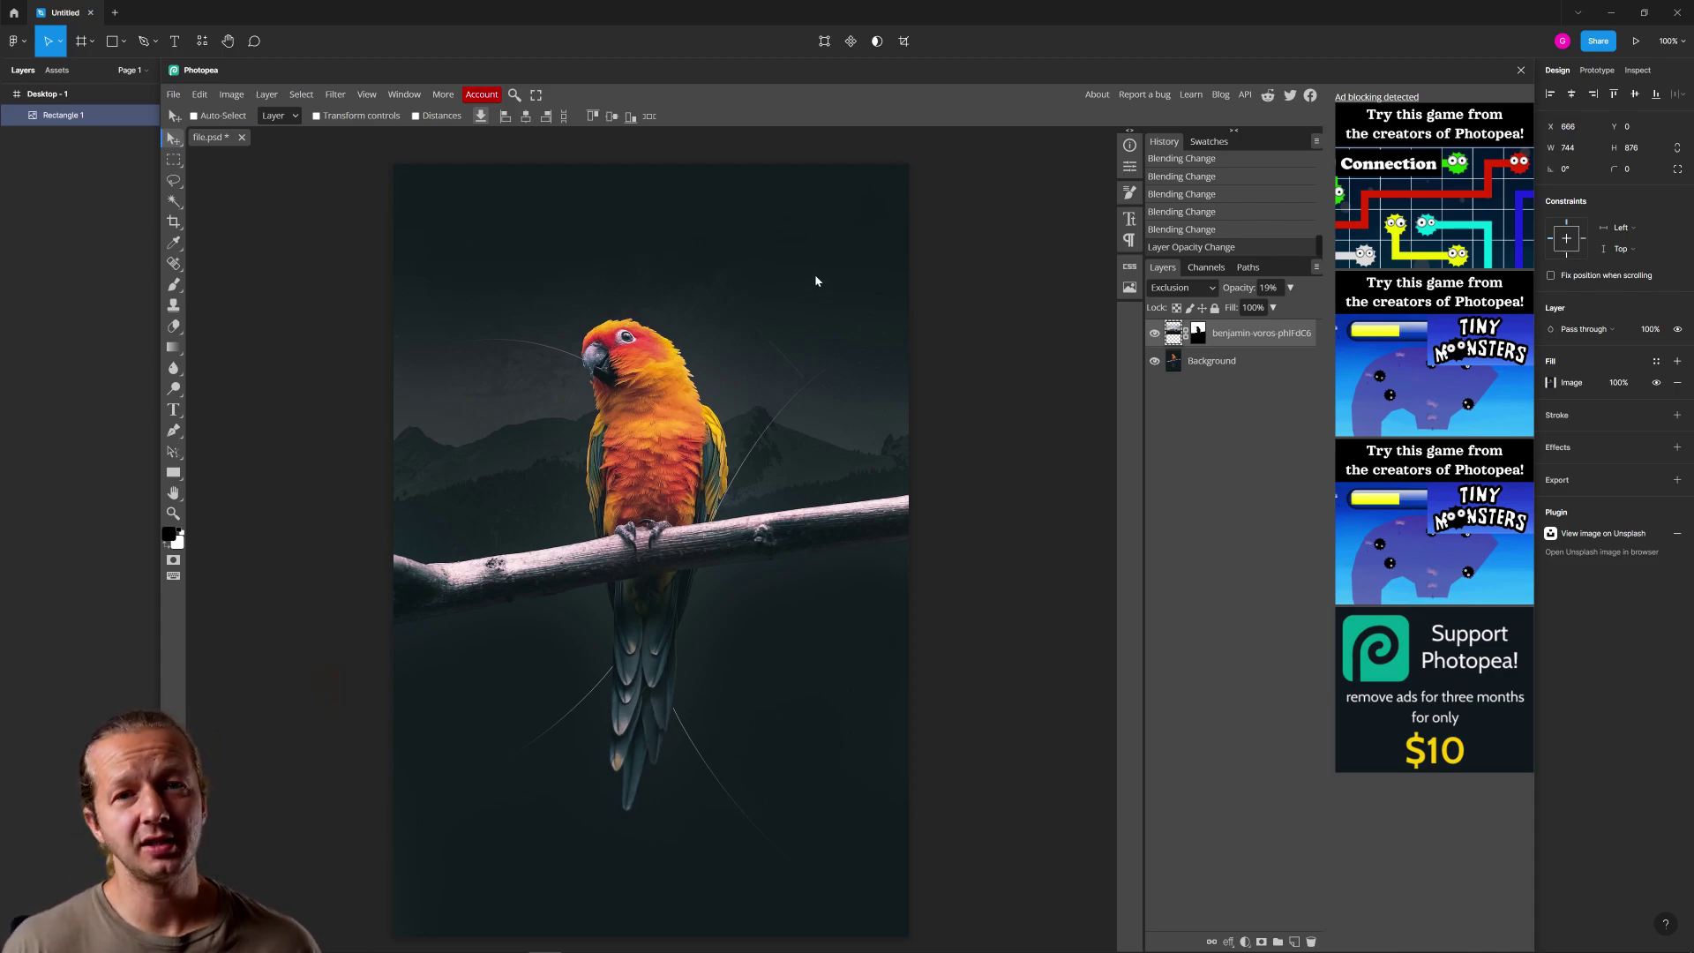
{"action": "key", "text": "ctrl+s"}
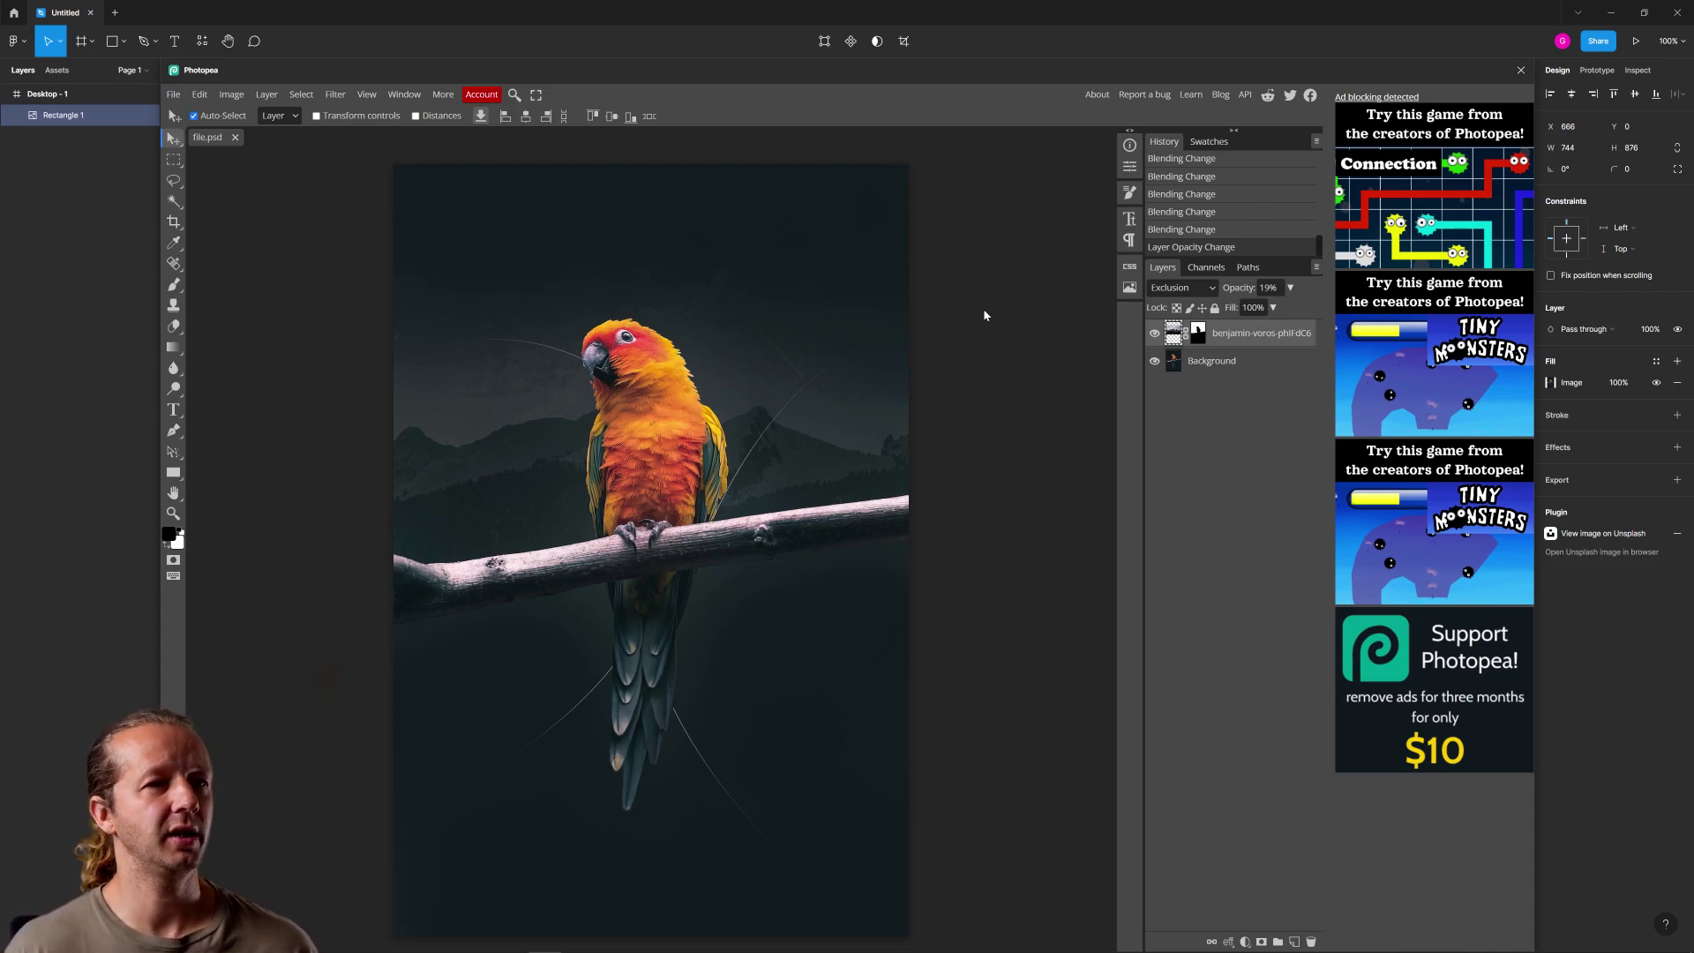
Close Photopea and deselect Rectangle 1 to view the parrot over the faint starry mountains
{"action": "left_click", "coordinate": [1520, 71]}
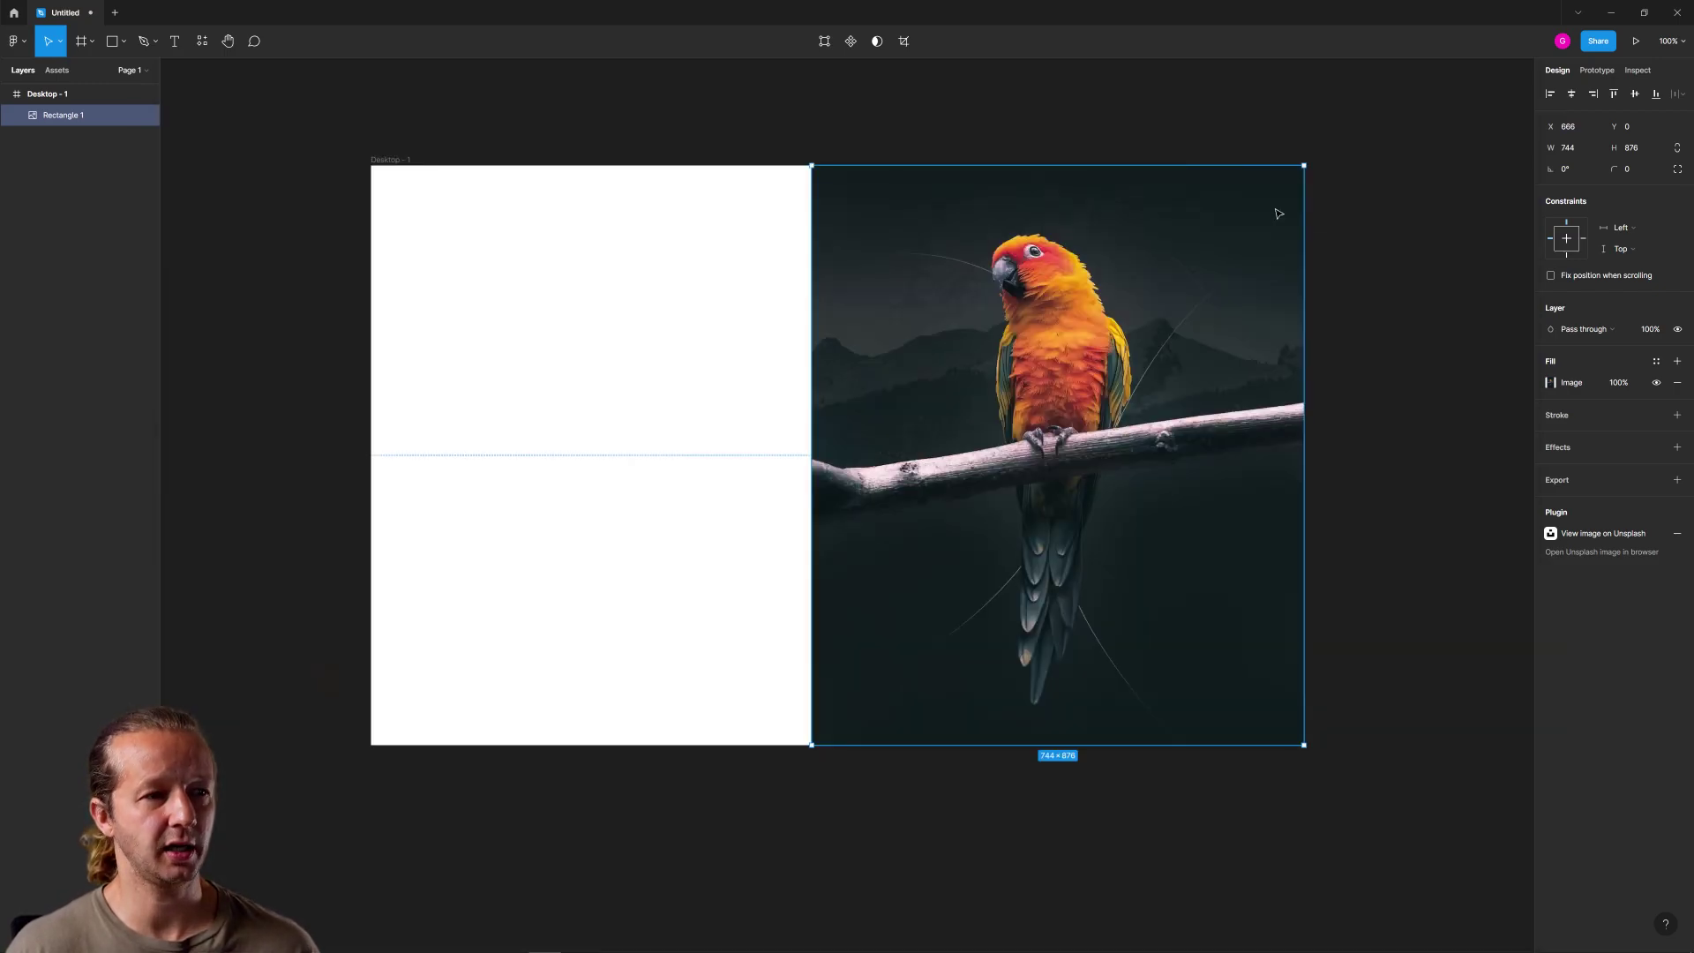
{"action": "left_click", "coordinate": [637, 401]}
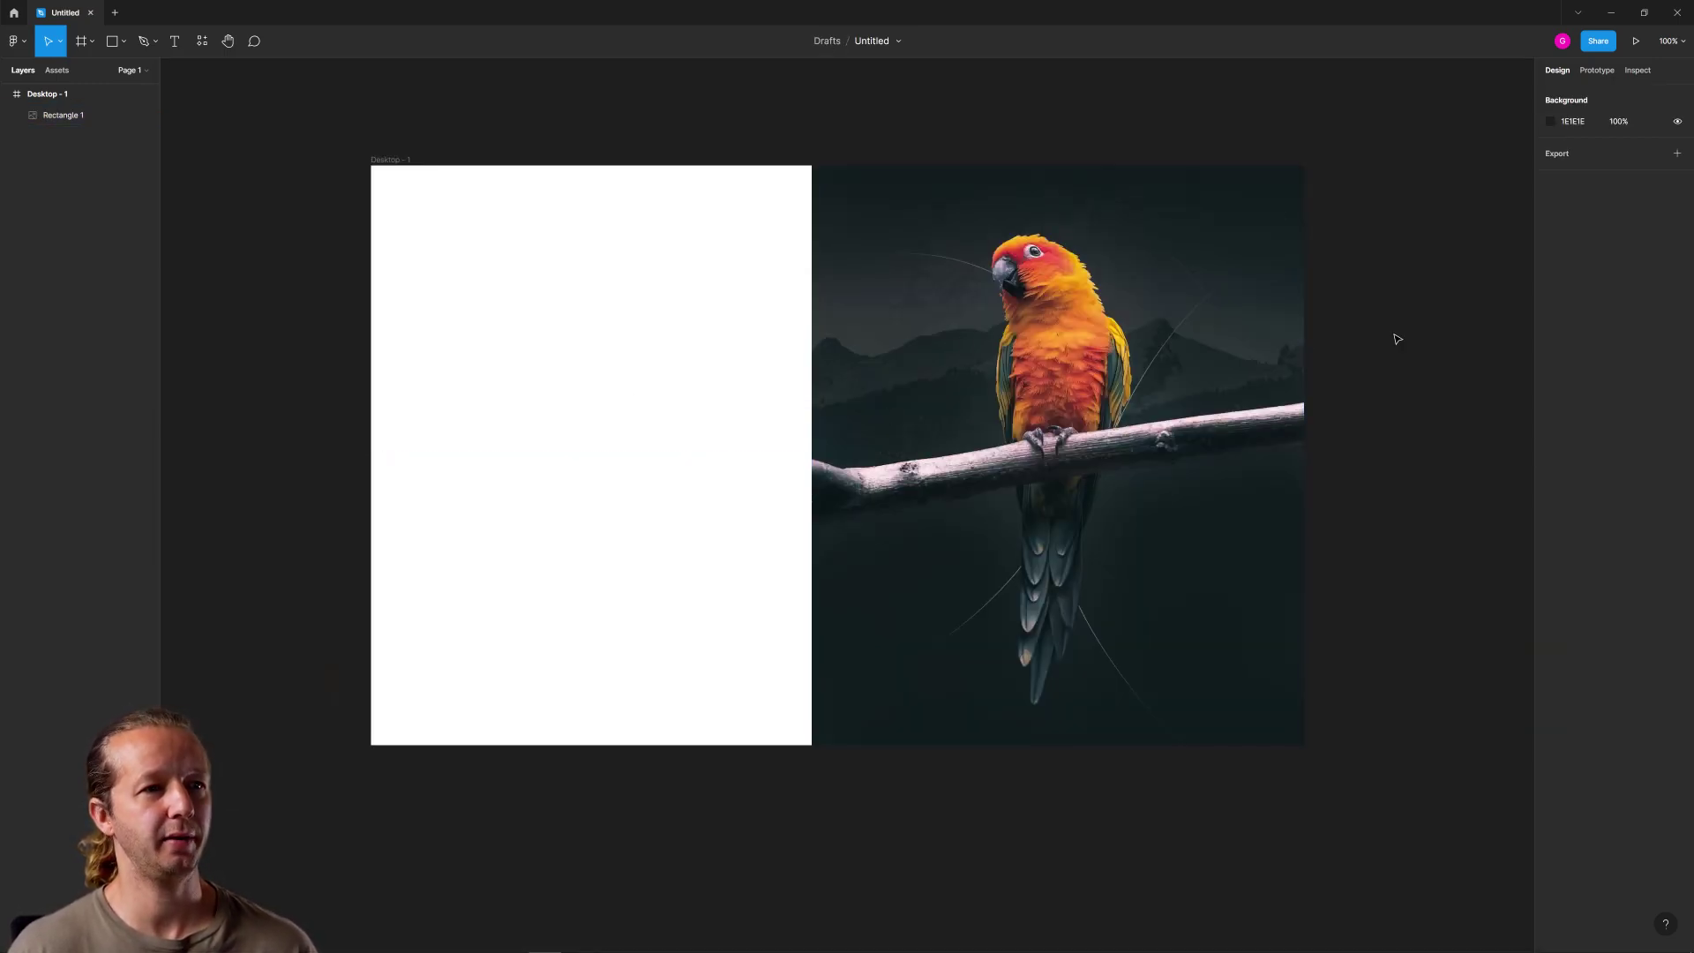